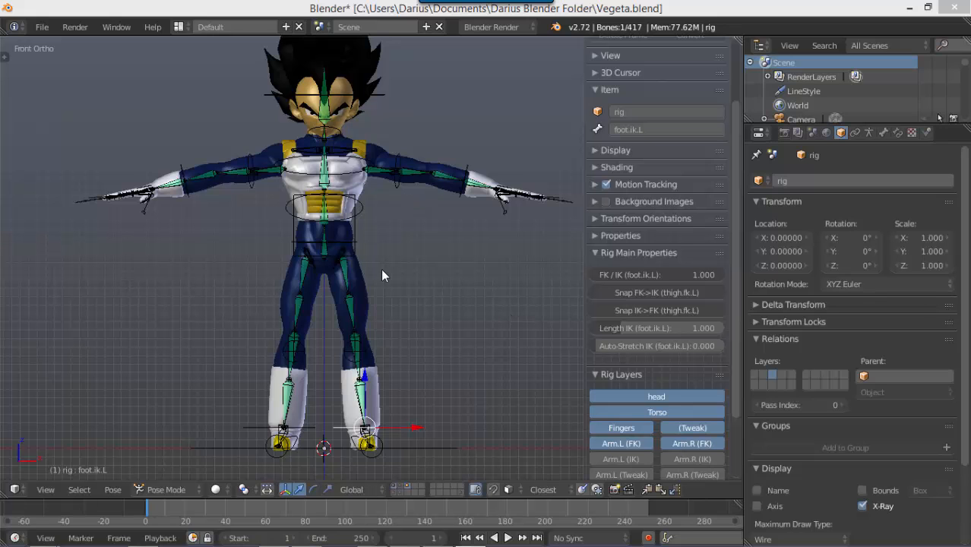
Try rotating the rig's chest control to check whether the body mesh follows it
{"action": "middle_click_drag", "start_coordinate": [383, 275], "coordinate": [376, 246]}
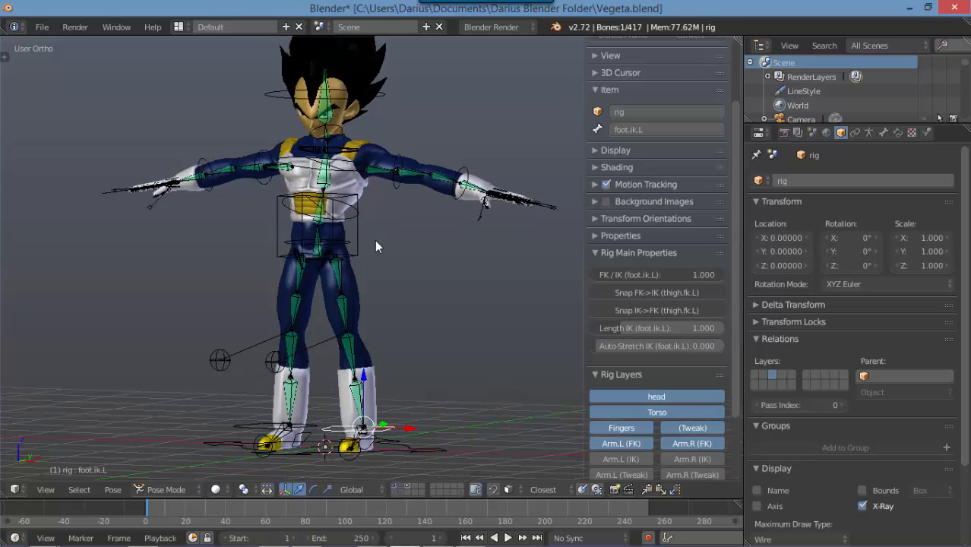
{"action": "key", "text": "KP_1"}
{"action": "scroll", "coordinate": [374, 259], "scroll_direction": "up", "scroll_amount": 5}
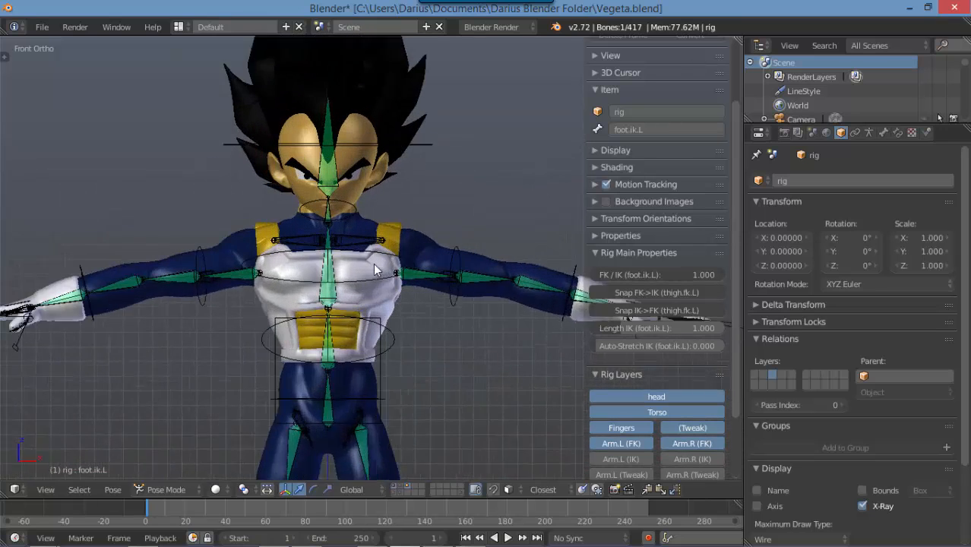
{"action": "scroll", "coordinate": [372, 274], "scroll_direction": "up", "scroll_amount": 2}
{"action": "right_click", "coordinate": [368, 240]}
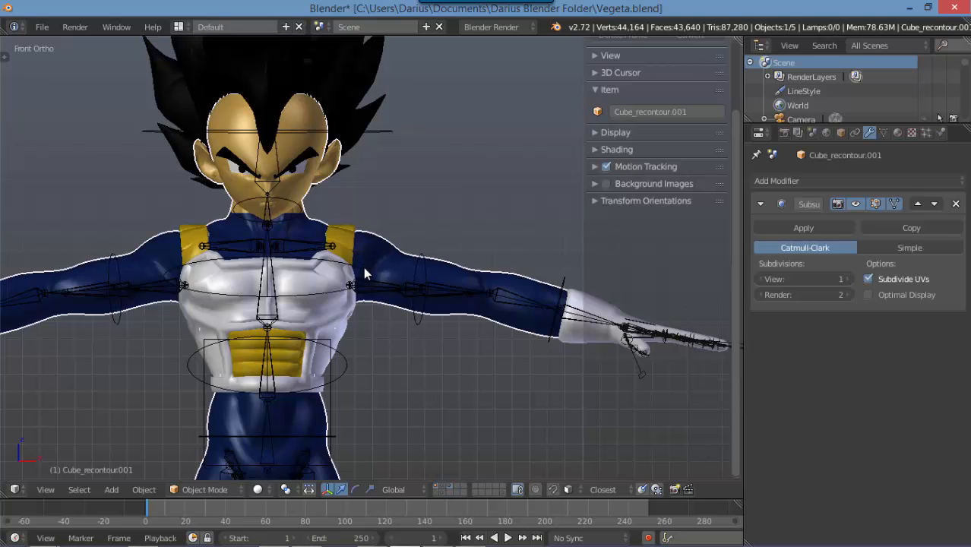
{"action": "right_click", "coordinate": [363, 266]}
{"action": "key", "text": "r"}
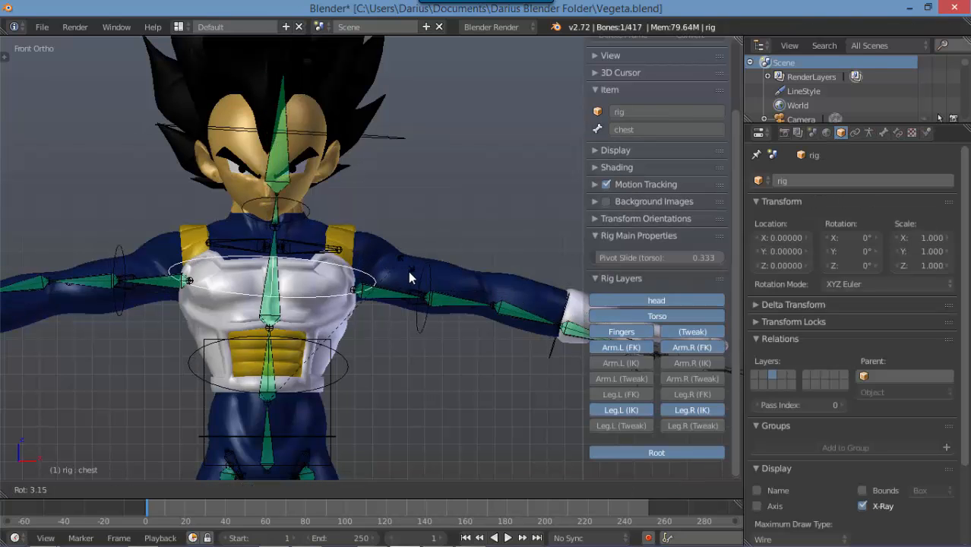
{"action": "right_click", "coordinate": [407, 249]}
Parent the body mesh to the rig with automatic weights, and collapse the rig layer buttons
{"action": "scroll", "coordinate": [411, 234], "scroll_direction": "up", "scroll_amount": 3}
{"action": "right_click", "coordinate": [379, 254]}
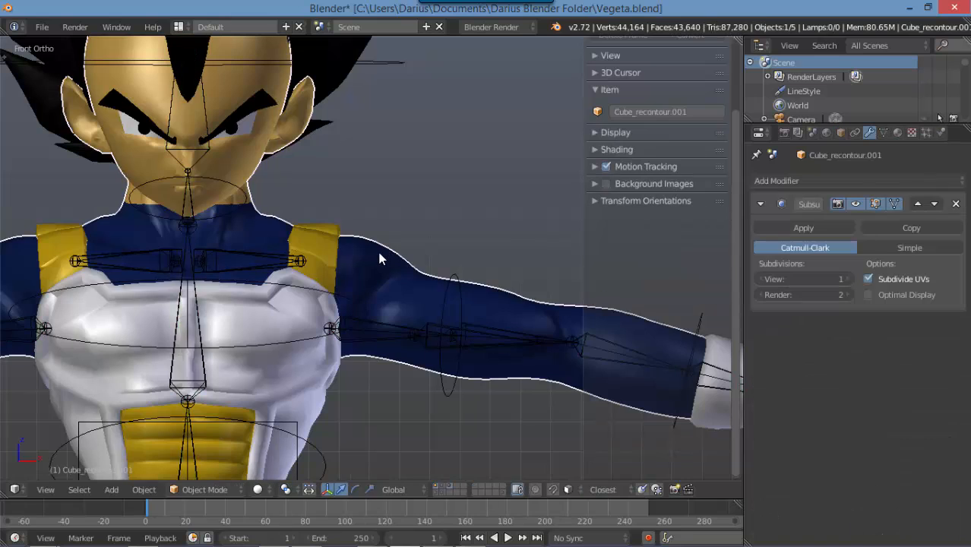
{"action": "right_click", "coordinate": [345, 301]}
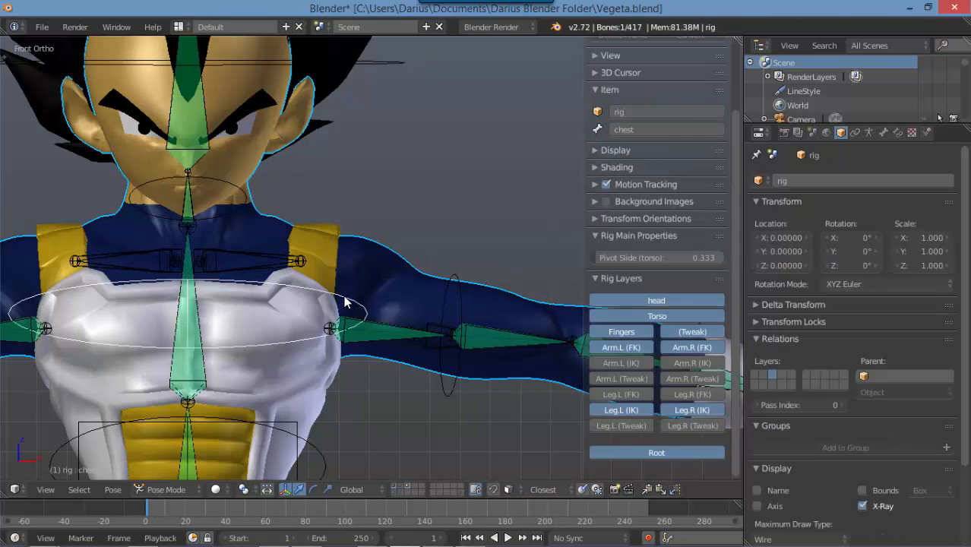
{"action": "key", "text": "ctrl+p"}
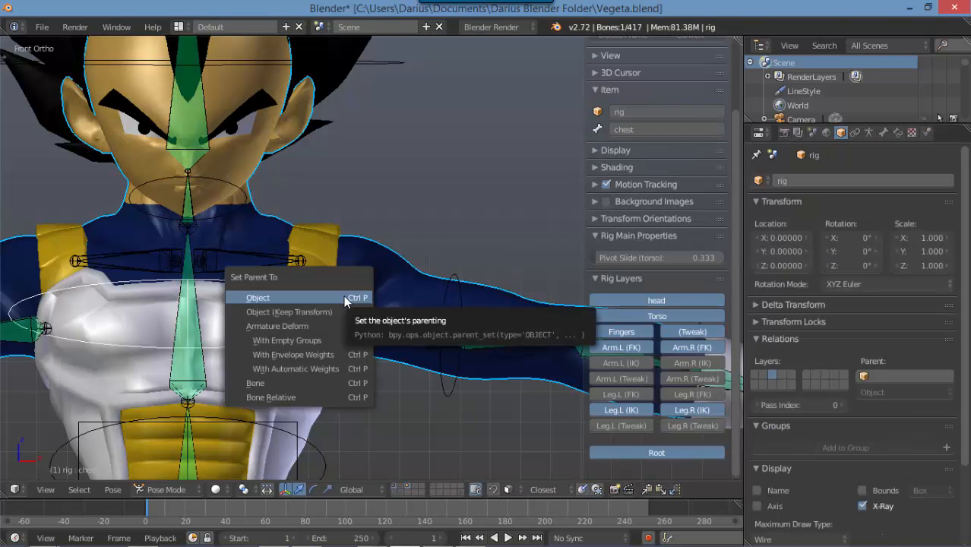
{"action": "key", "text": "Down"}
{"action": "key", "text": "Down"}
{"action": "key", "text": "Down"}
{"action": "key", "text": "Down"}
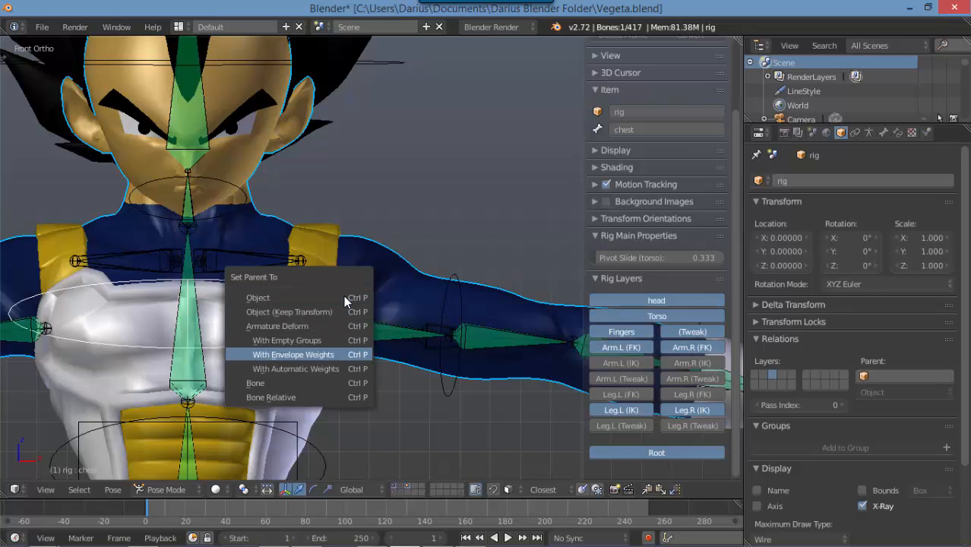
{"action": "key", "text": "Down"}
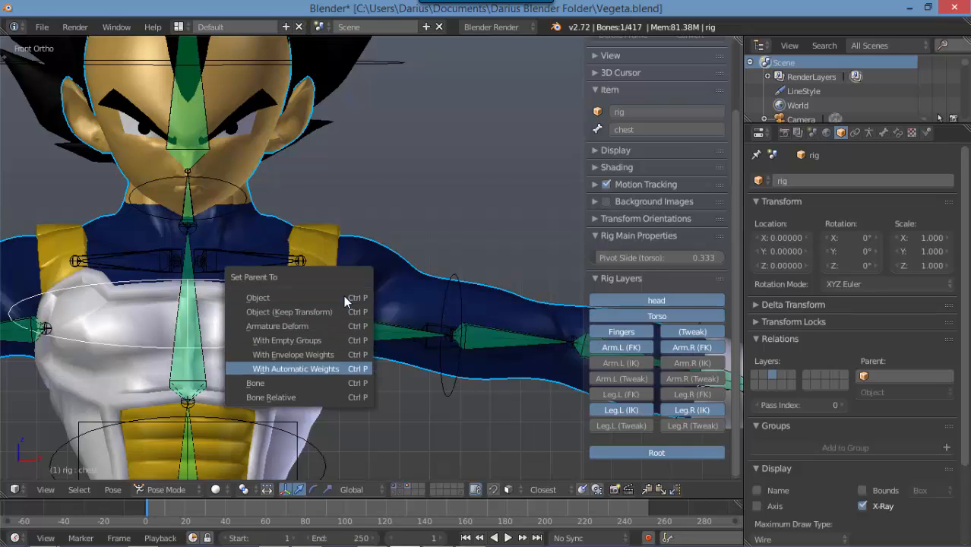
{"action": "left_click", "coordinate": [625, 279]}
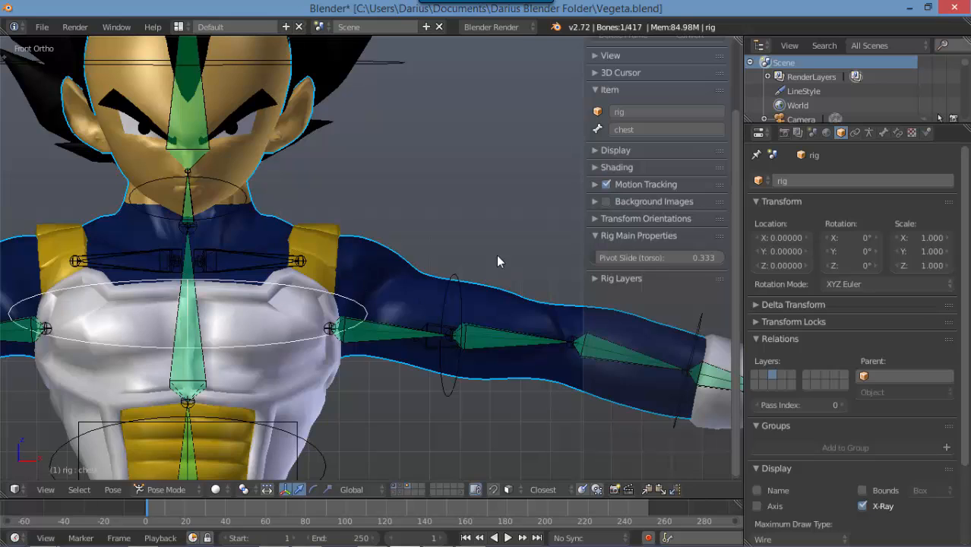
Check the user preferences' add-on list for the Rigify rigging add-on, and close the preferences
{"action": "middle_click_drag", "start_coordinate": [496, 255], "coordinate": [648, 217], "text": "shift"}
{"action": "middle_click_drag", "start_coordinate": [368, 192], "coordinate": [349, 258], "text": "shift"}
{"action": "left_click", "coordinate": [42, 27]}
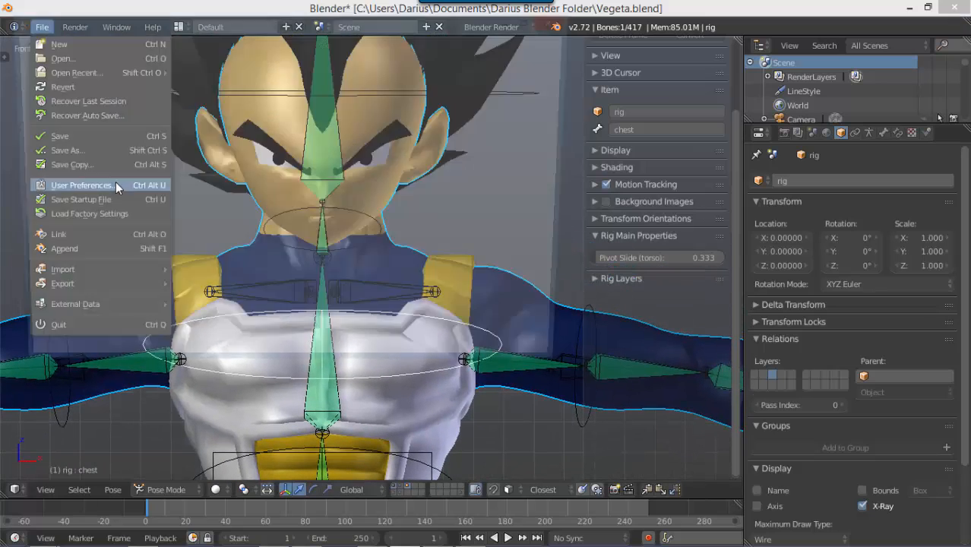
{"action": "left_click", "coordinate": [115, 183]}
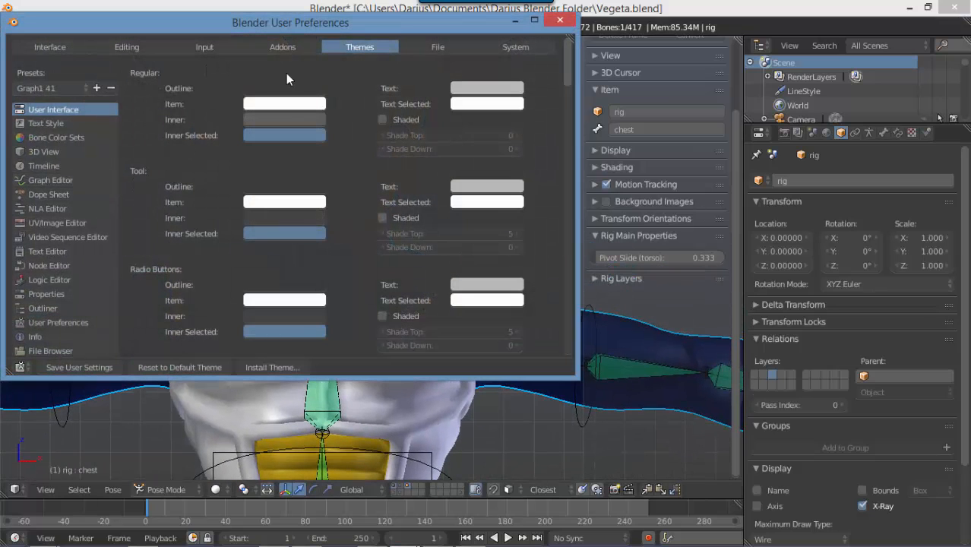
{"action": "left_click", "coordinate": [293, 48]}
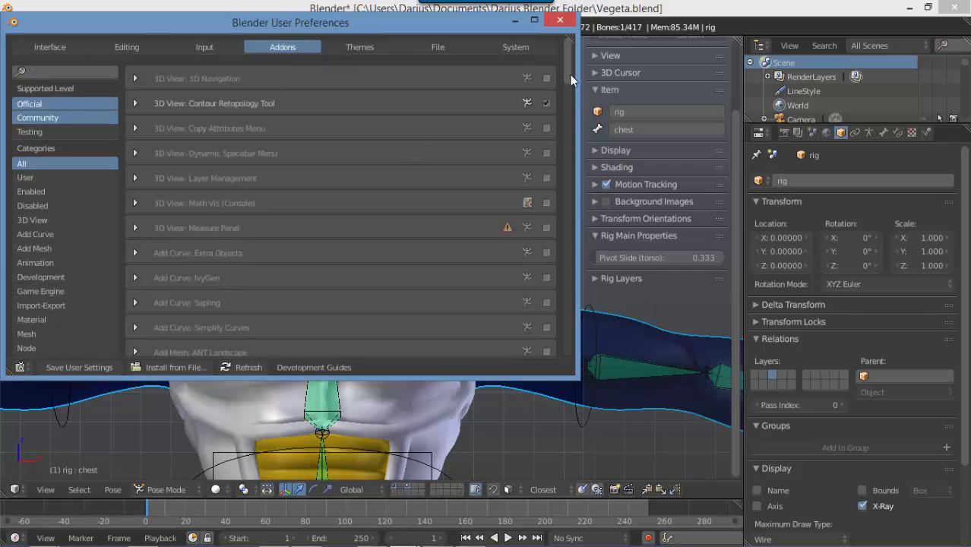
{"action": "mouse_move", "coordinate": [570, 75]}
{"action": "left_mouse_down"}
{"action": "mouse_move", "coordinate": [504, 246]}
{"action": "mouse_move", "coordinate": [503, 343]}
{"action": "left_mouse_up"}
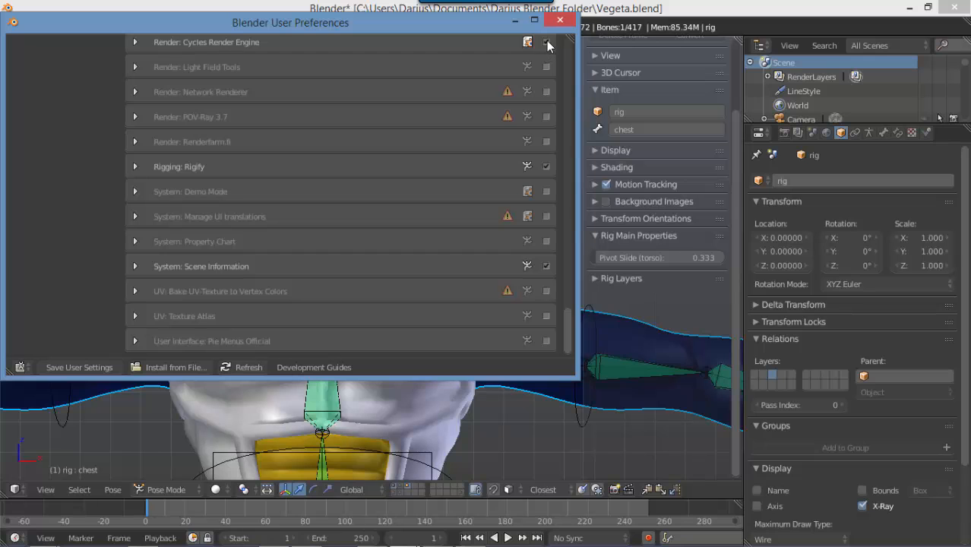
{"action": "left_click", "coordinate": [560, 19]}
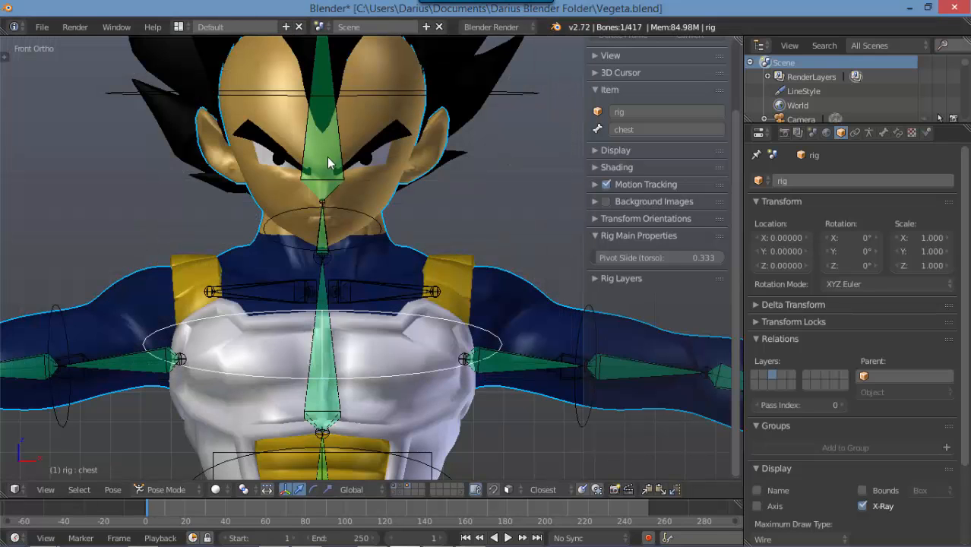
Try rotating the head control to test how the head and neck deform
{"action": "right_click", "coordinate": [529, 93]}
{"action": "scroll", "coordinate": [351, 207], "scroll_direction": "down", "scroll_amount": 3}
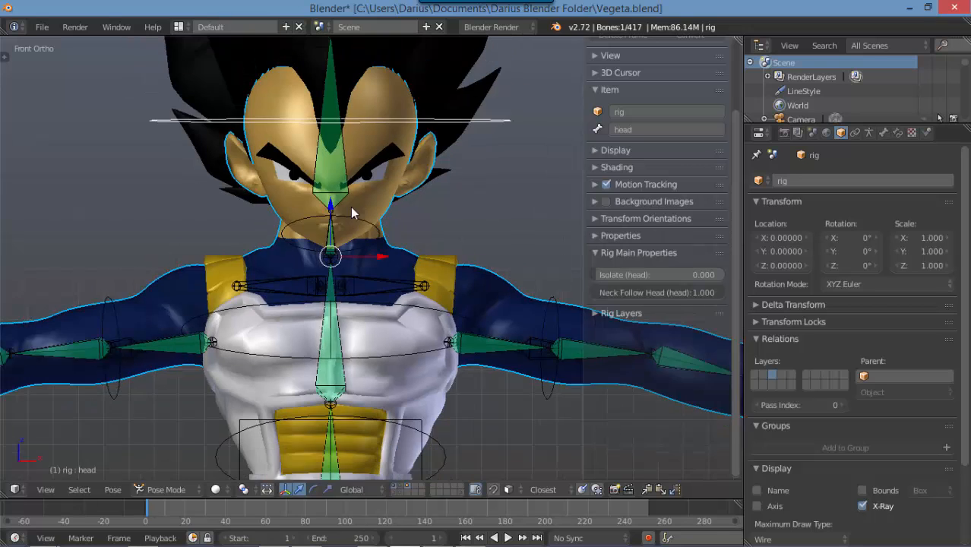
{"action": "scroll", "coordinate": [444, 200], "scroll_direction": "up", "scroll_amount": 1}
{"action": "key", "text": "r"}
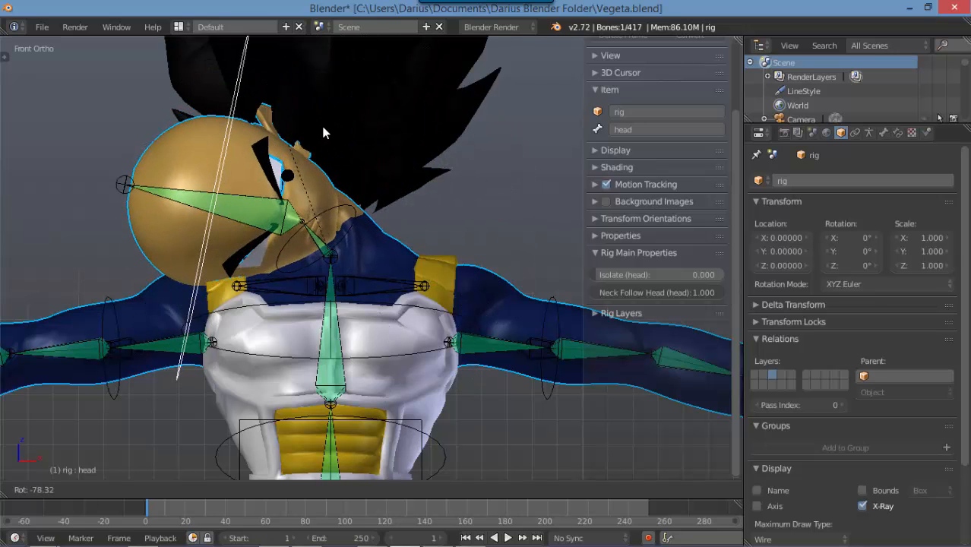
{"action": "key", "text": "Escape"}
Rotate the upper_arm.fk.L control down against the body and show the model in wireframe
{"action": "middle_click_drag", "start_coordinate": [385, 229], "coordinate": [497, 292]}
{"action": "key", "text": "KP_1"}
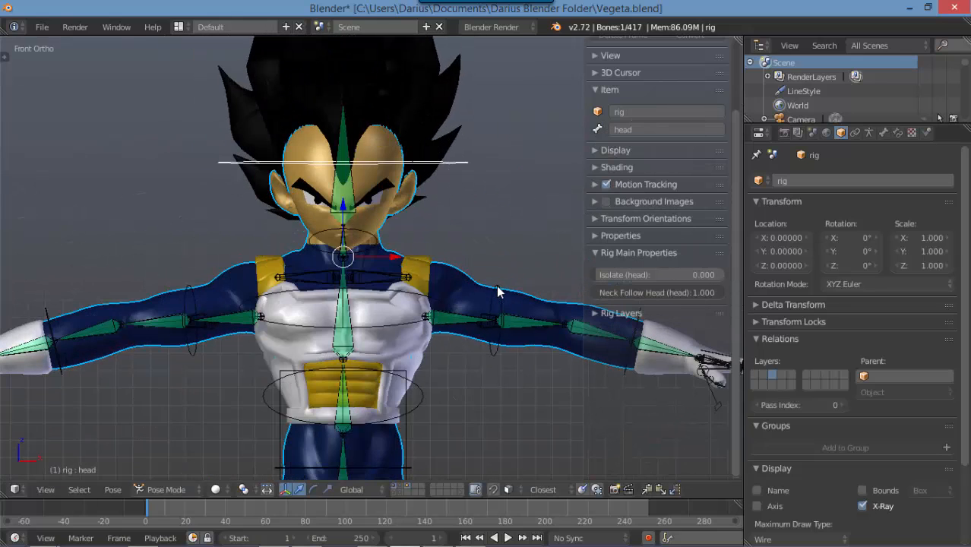
{"action": "right_click", "coordinate": [497, 285]}
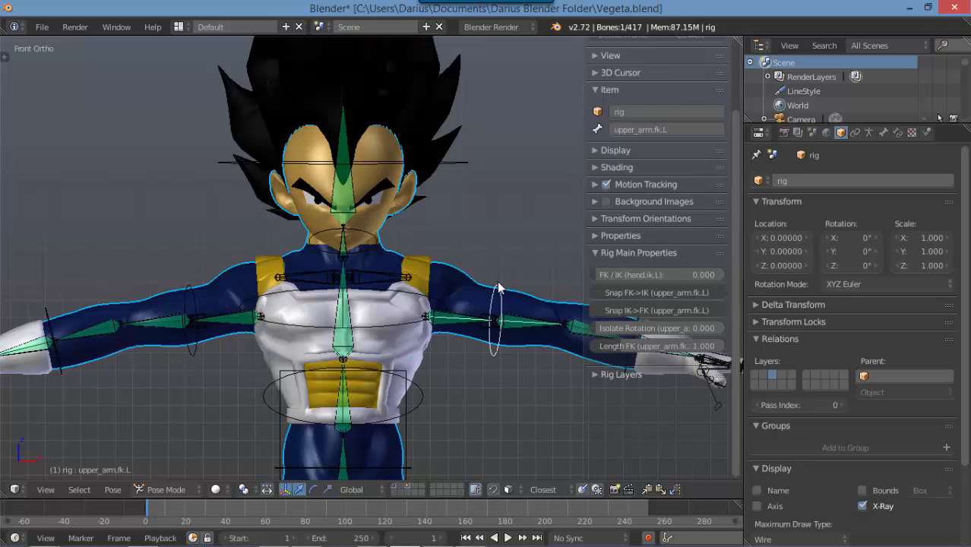
{"action": "key", "text": "r"}
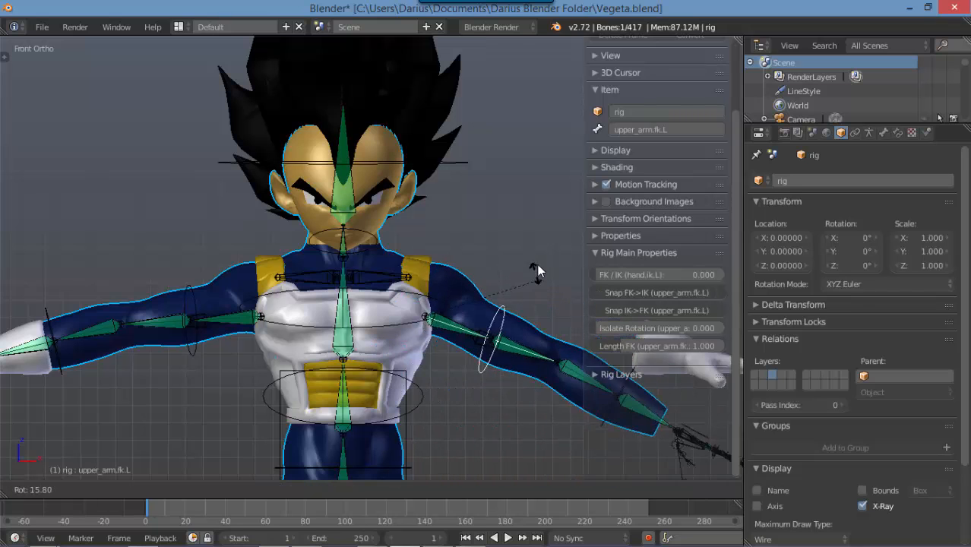
{"action": "left_click", "coordinate": [419, 383]}
{"action": "key", "text": "z"}
{"action": "scroll", "coordinate": [415, 384], "scroll_direction": "up", "scroll_amount": 5}
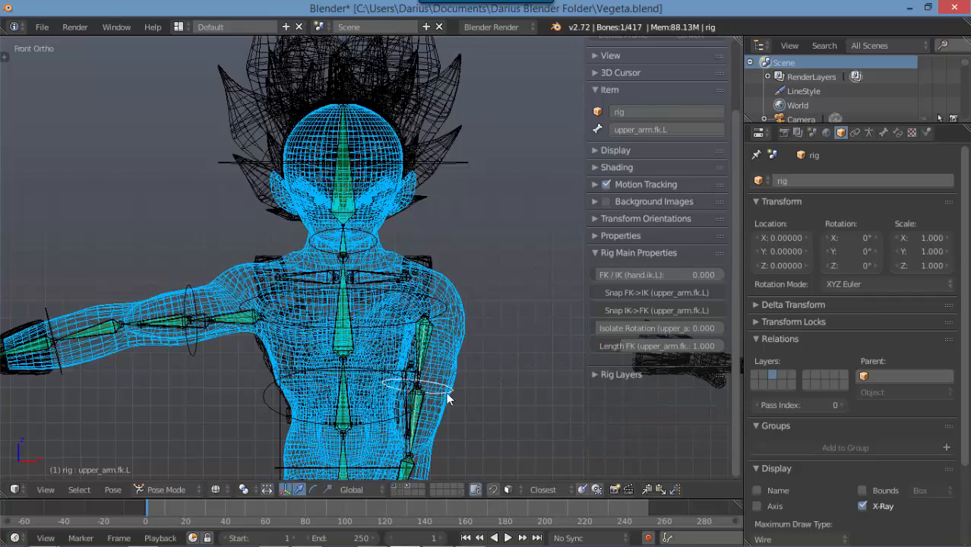
Try rotating the upper_arm.fk.L control across the chest, and undo both arm rotations
{"action": "middle_click_drag", "start_coordinate": [415, 384], "coordinate": [351, 257], "text": "shift"}
{"action": "key", "text": "r"}
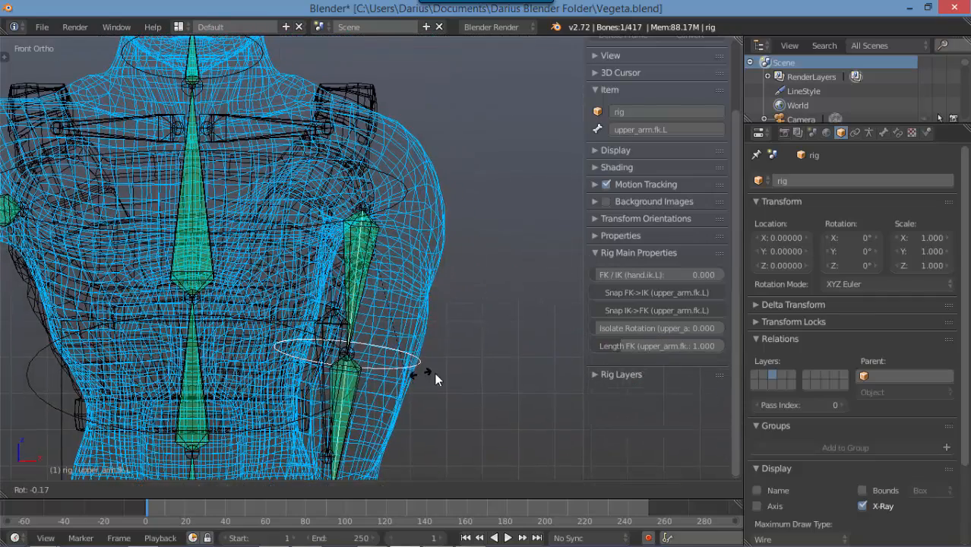
{"action": "left_click", "coordinate": [239, 360]}
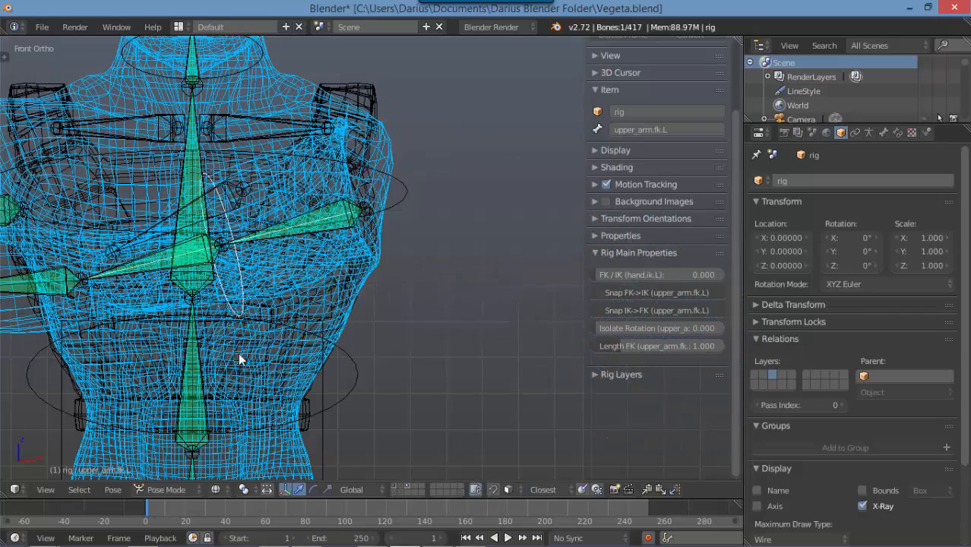
{"action": "right_click", "coordinate": [329, 350]}
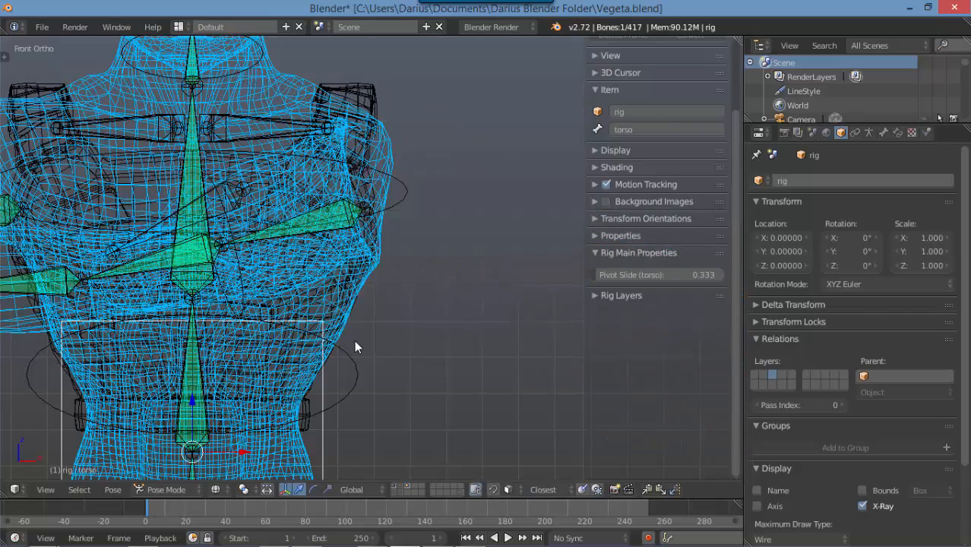
{"action": "key", "text": "ctrl+z"}
{"action": "key", "text": "ctrl+z"}
{"action": "key", "text": "ctrl+z"}
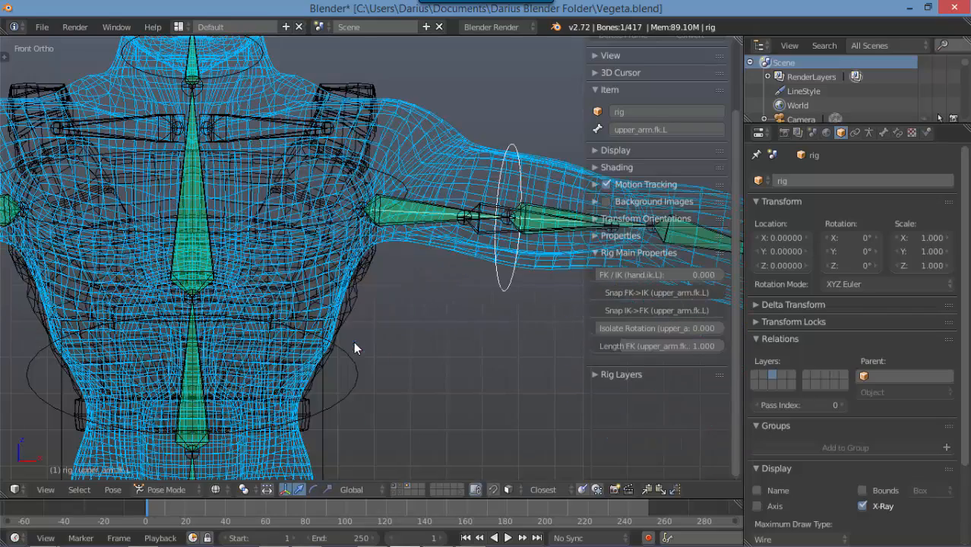
Try rotating the upper_arm.fk.L control downward to test the shoulder, and return the model to solid shading
{"action": "key", "text": "r"}
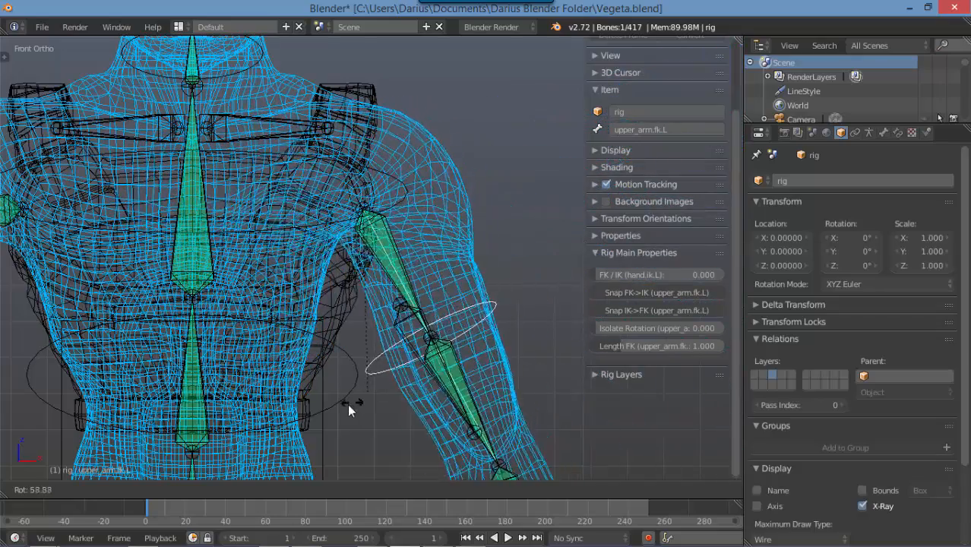
{"action": "key", "text": "Escape"}
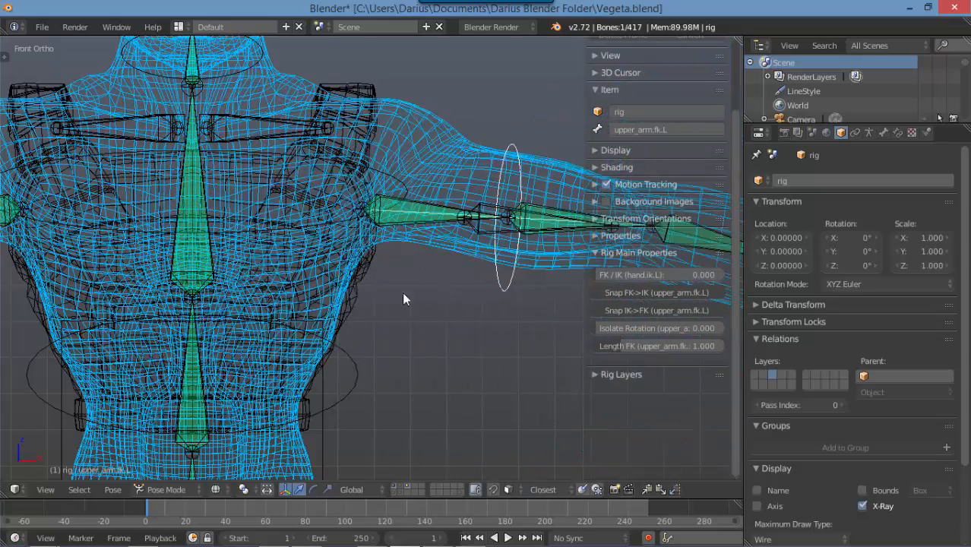
{"action": "scroll", "coordinate": [403, 298], "scroll_direction": "down", "scroll_amount": 4}
{"action": "key", "text": "z"}
{"action": "scroll", "coordinate": [380, 286], "scroll_direction": "up", "scroll_amount": 3}
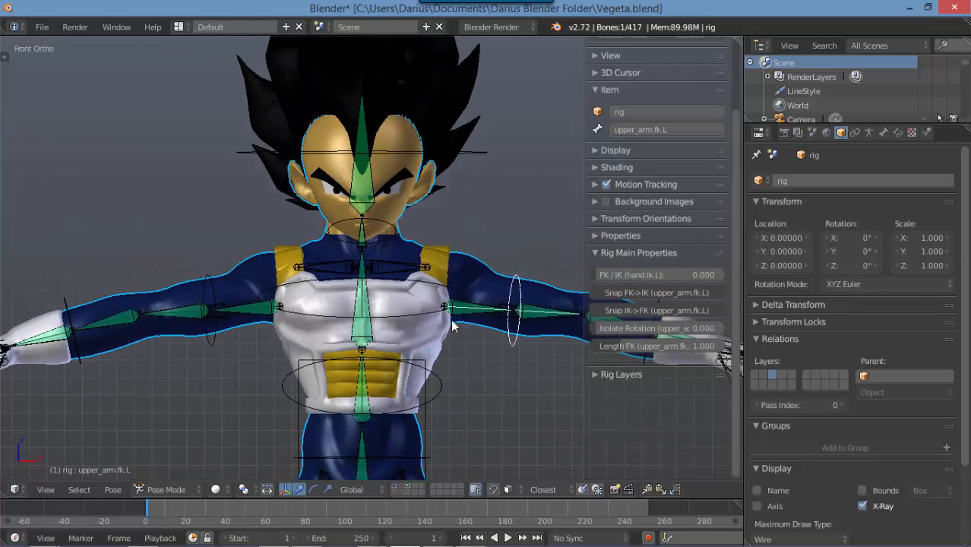
{"action": "middle_click_drag", "start_coordinate": [452, 326], "coordinate": [414, 380], "text": "shift"}
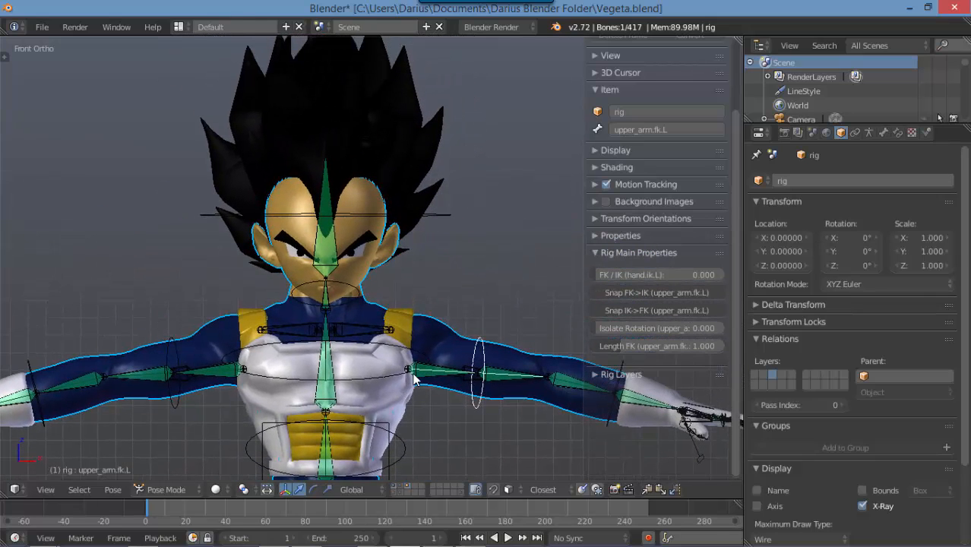
{"action": "scroll", "coordinate": [414, 378], "scroll_direction": "up", "scroll_amount": 4}
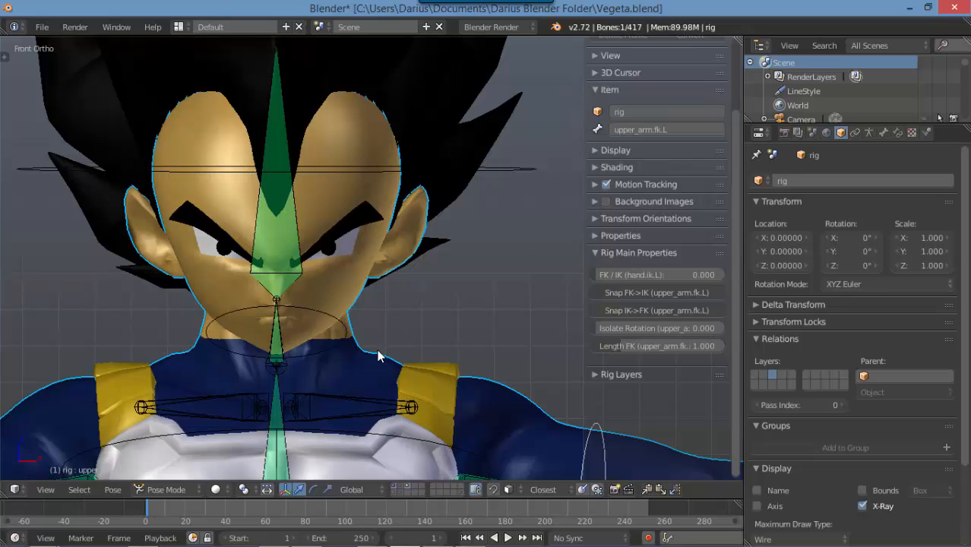
{"action": "scroll", "coordinate": [362, 361], "scroll_direction": "down", "scroll_amount": 4}
{"action": "scroll", "coordinate": [336, 301], "scroll_direction": "up", "scroll_amount": 2}
{"action": "middle_click_drag", "start_coordinate": [323, 320], "coordinate": [327, 228], "text": "shift"}
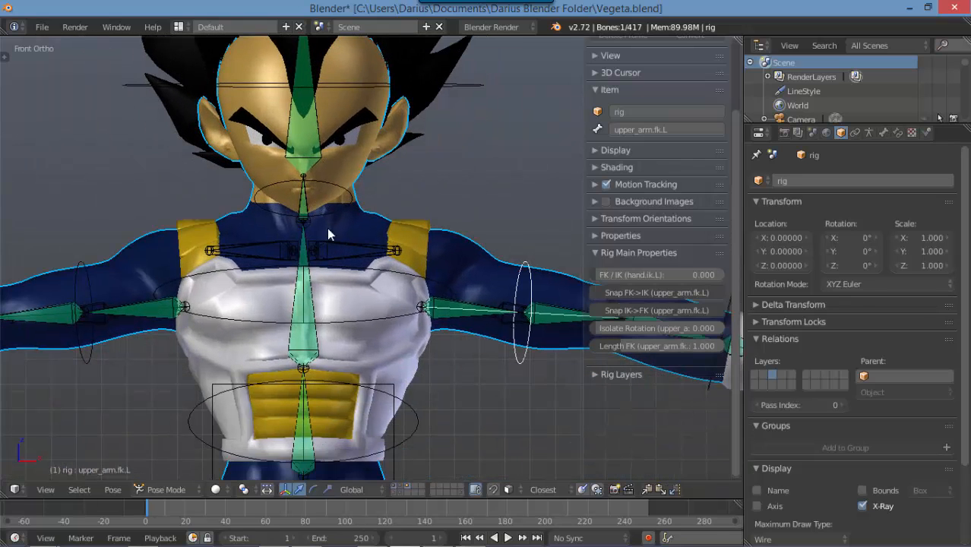
{"action": "scroll", "coordinate": [397, 363], "scroll_direction": "down", "scroll_amount": 5}
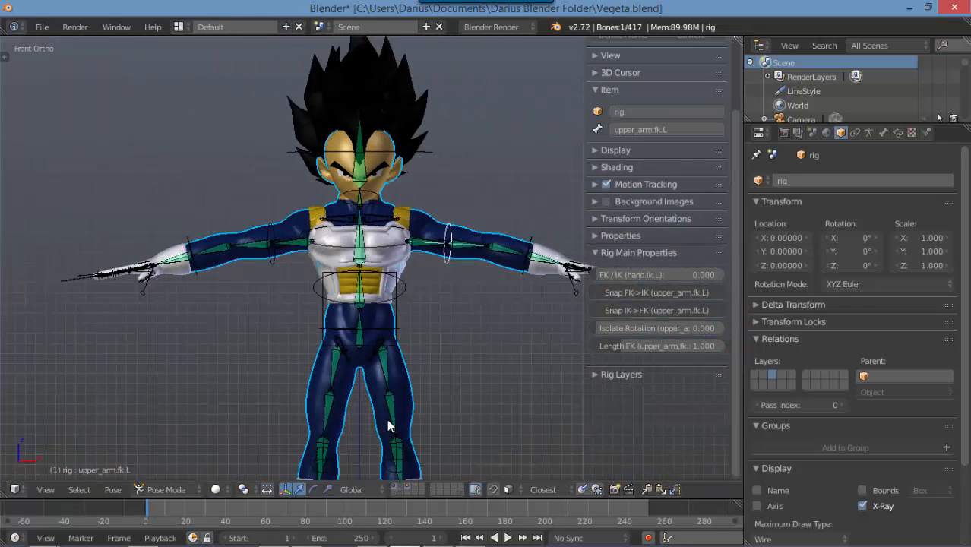
Hide the armature layer that contains the rig's green octahedral bones
{"action": "scroll", "coordinate": [392, 374], "scroll_direction": "up", "scroll_amount": 4}
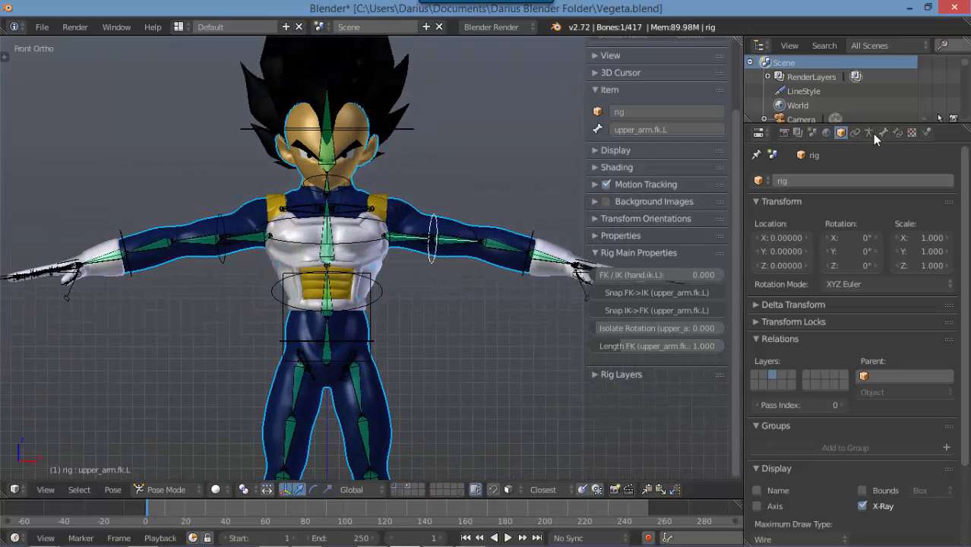
{"action": "left_click", "coordinate": [869, 133]}
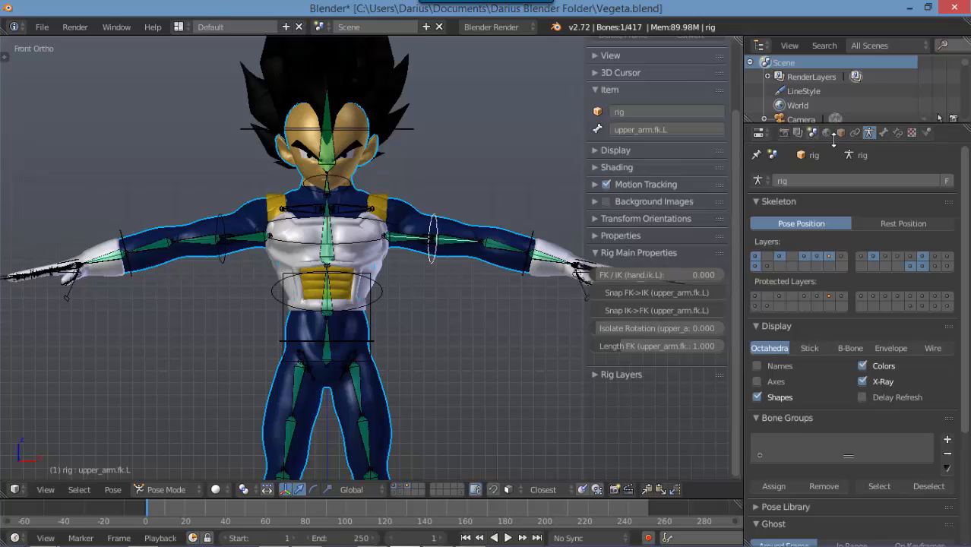
{"action": "left_click", "coordinate": [922, 267]}
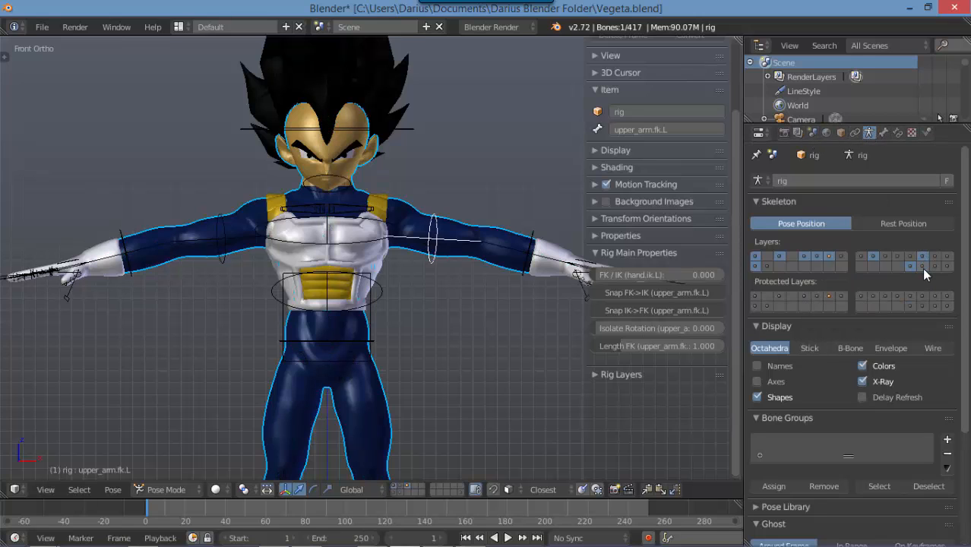
Show the armature layer containing the green deform bones again, and switch the body mesh to Weight Paint mode
{"action": "left_click", "coordinate": [922, 267]}
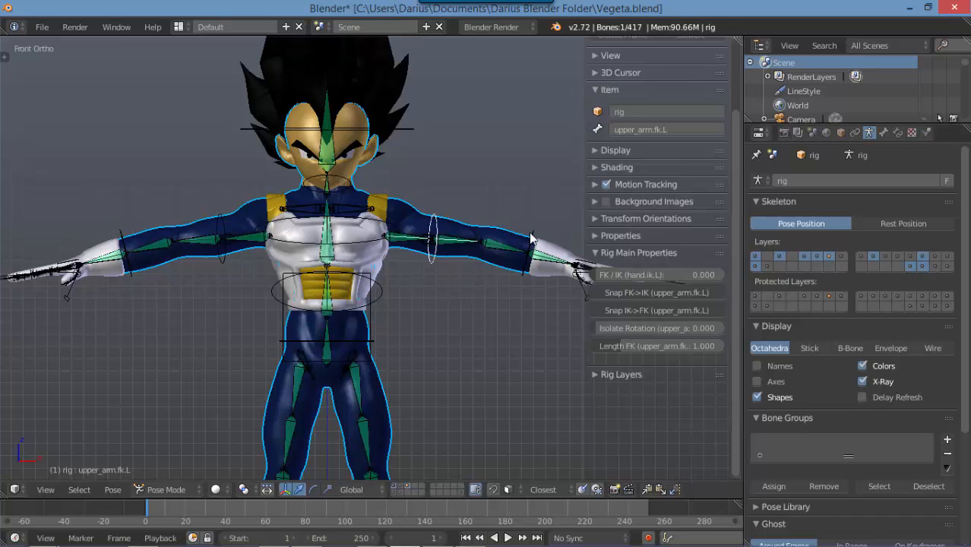
{"action": "scroll", "coordinate": [373, 190], "scroll_direction": "up", "scroll_amount": 5}
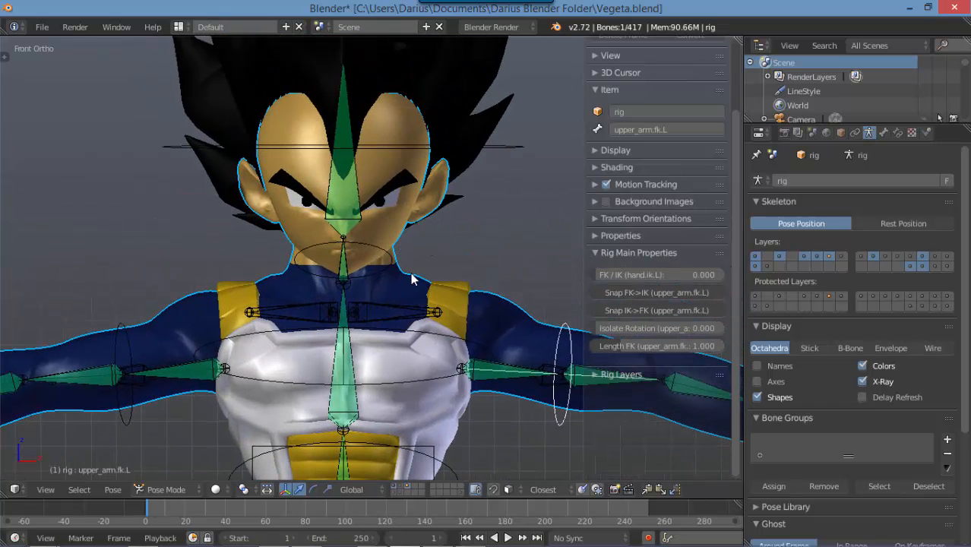
{"action": "right_click", "coordinate": [412, 279]}
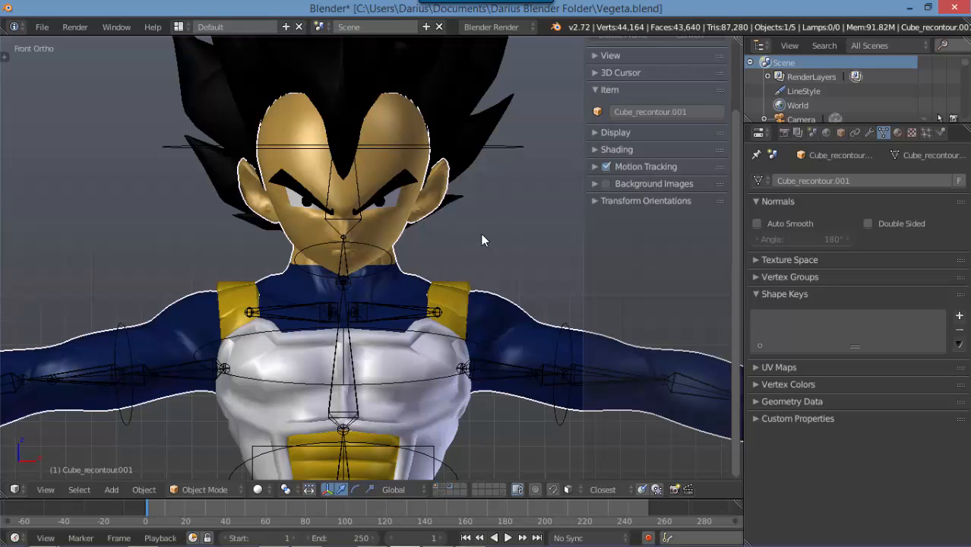
{"action": "key", "text": "ctrl+Tab"}
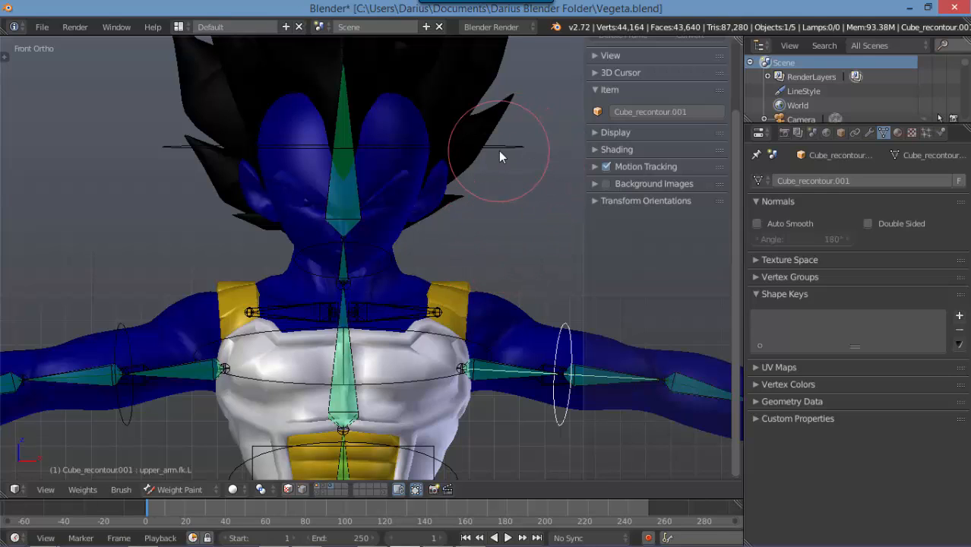
Bring up the weight paint brush settings and display the DEF-head bone's weights on the body mesh in right side view
{"action": "key", "text": "t"}
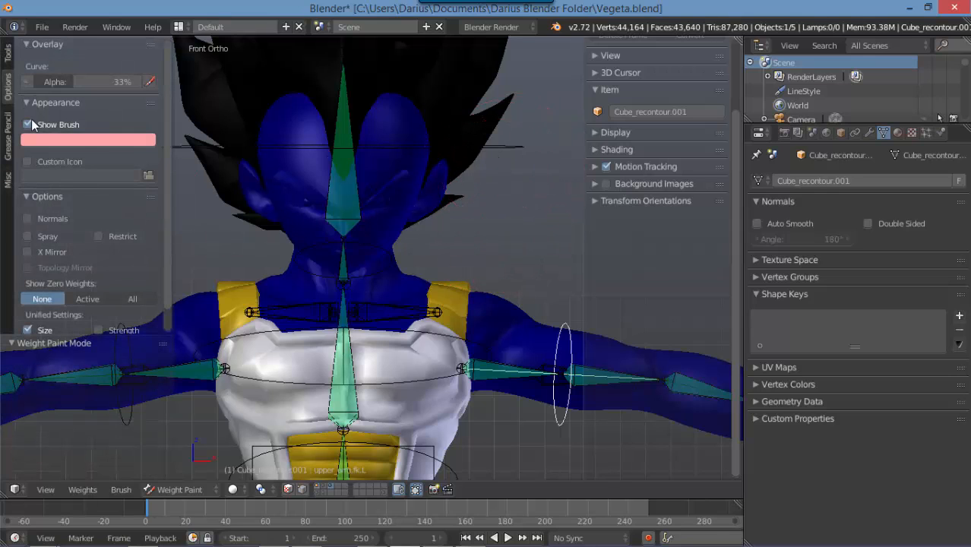
{"action": "left_click", "coordinate": [9, 55]}
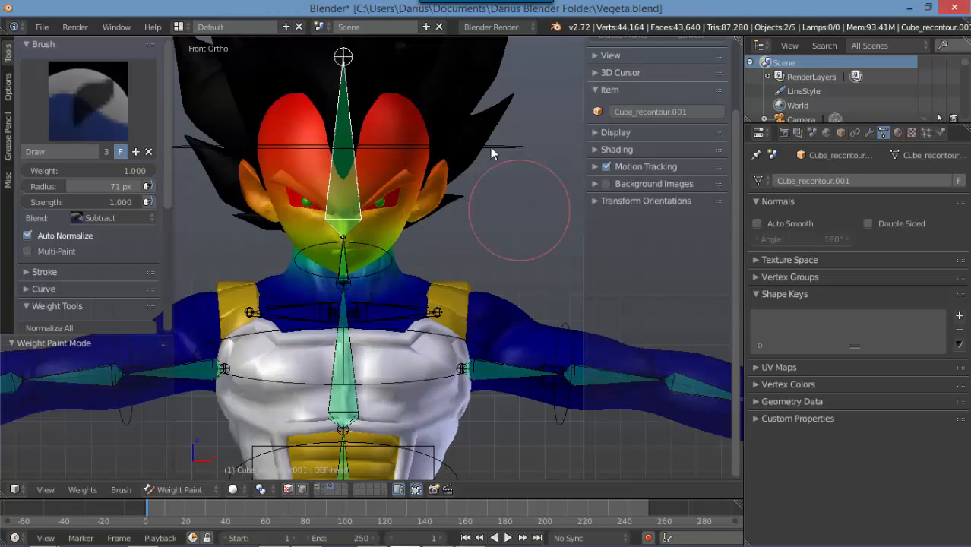
{"action": "middle_click_drag", "start_coordinate": [507, 243], "coordinate": [462, 252]}
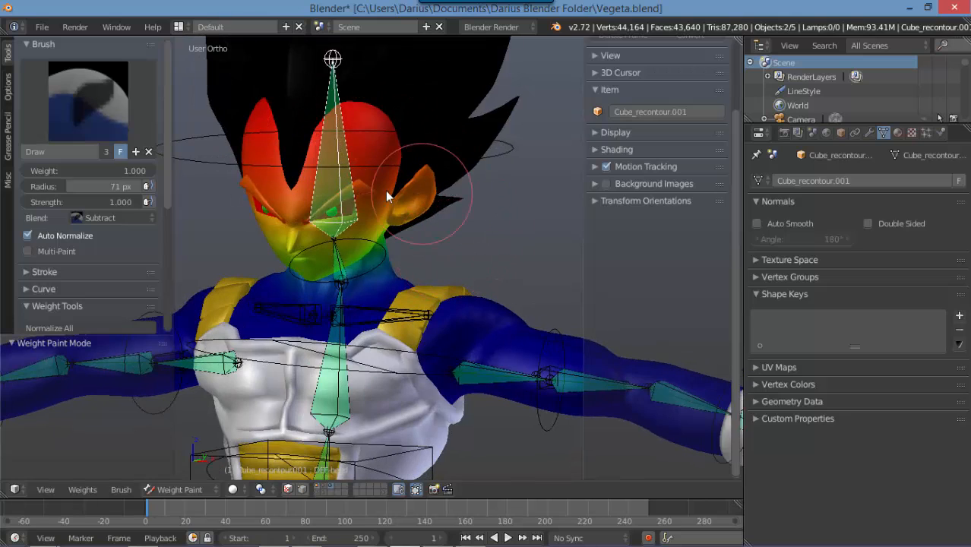
{"action": "middle_click_drag", "start_coordinate": [418, 171], "coordinate": [305, 178]}
{"action": "key", "text": "KP_3"}
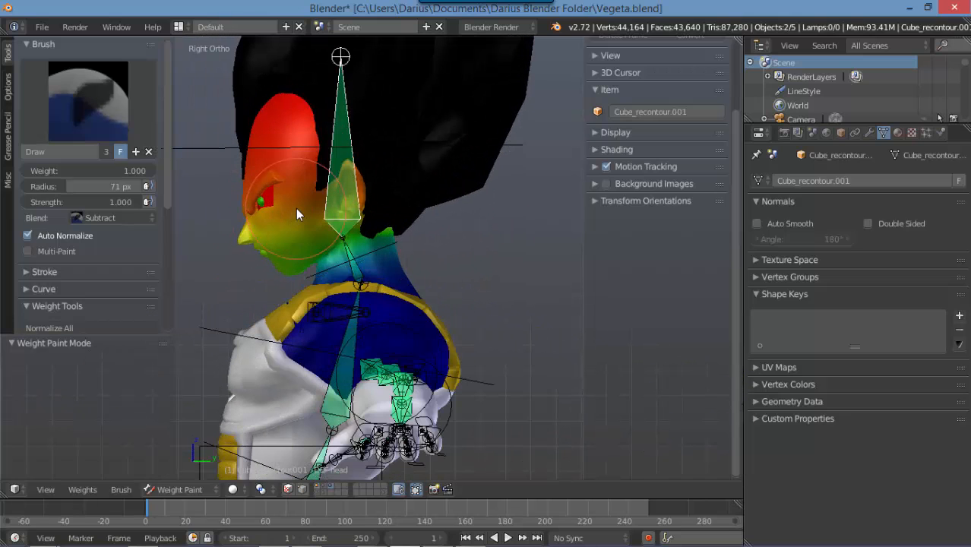
{"action": "middle_click_drag", "start_coordinate": [332, 293], "coordinate": [452, 270], "text": "shift"}
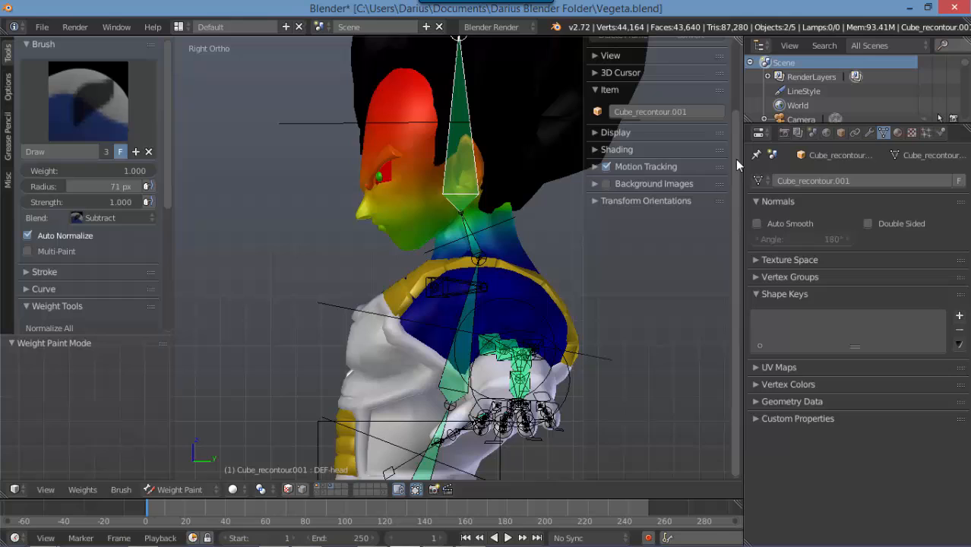
Lower the body mesh's Subsurf viewport subdivisions to 0
{"action": "left_click", "coordinate": [870, 133]}
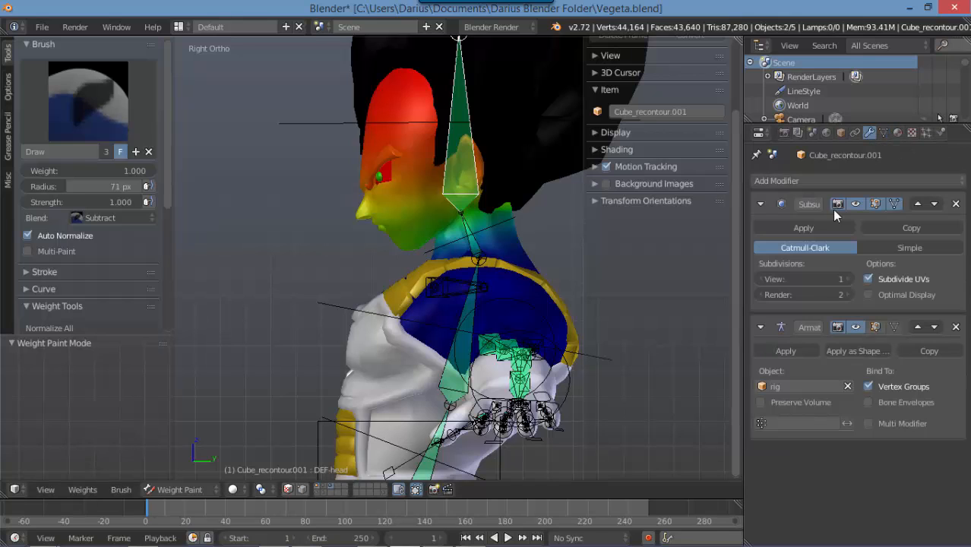
{"action": "left_click", "coordinate": [763, 279]}
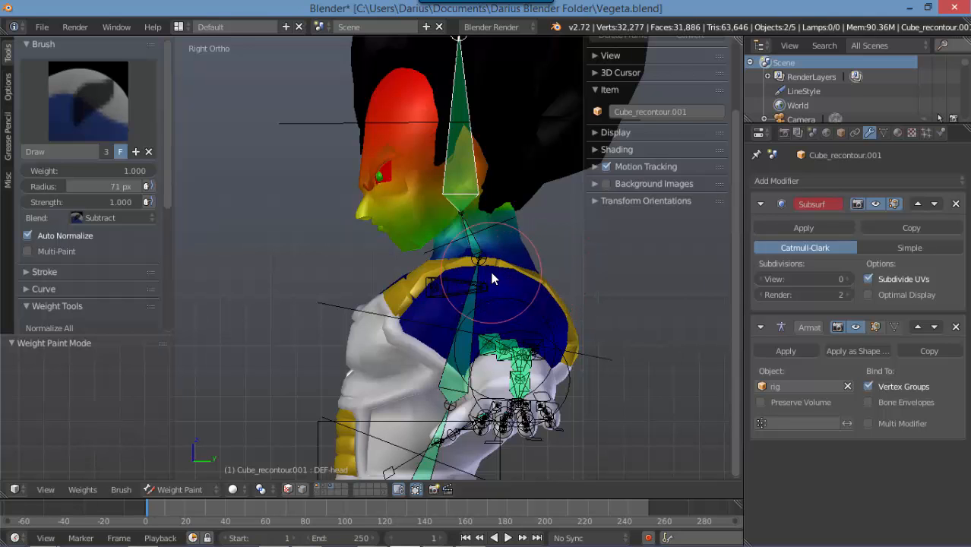
{"action": "scroll", "coordinate": [490, 267], "scroll_direction": "up", "scroll_amount": 2}
{"action": "scroll", "coordinate": [492, 279], "scroll_direction": "down", "scroll_amount": 2}
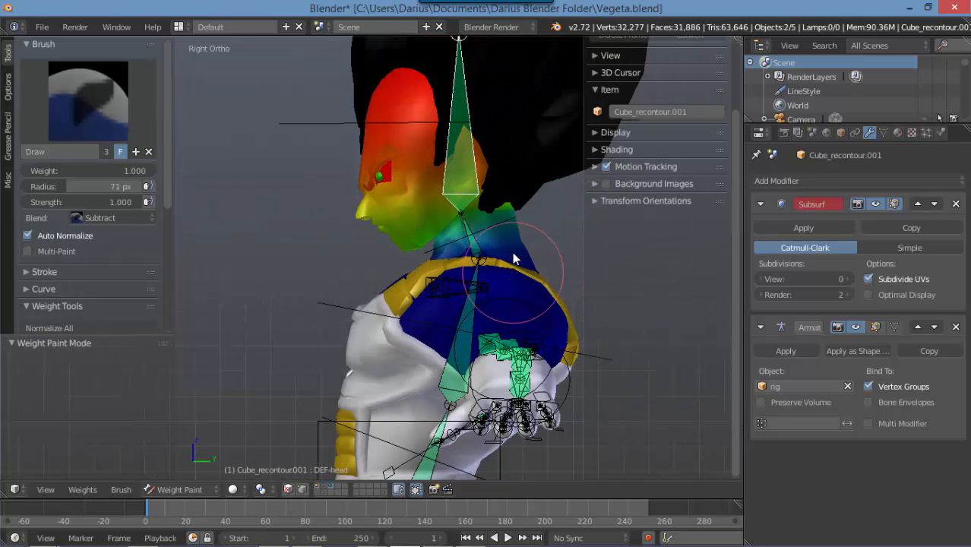
{"action": "scroll", "coordinate": [505, 315], "scroll_direction": "up", "scroll_amount": 3}
{"action": "middle_click_drag", "start_coordinate": [500, 314], "coordinate": [477, 334], "text": "shift"}
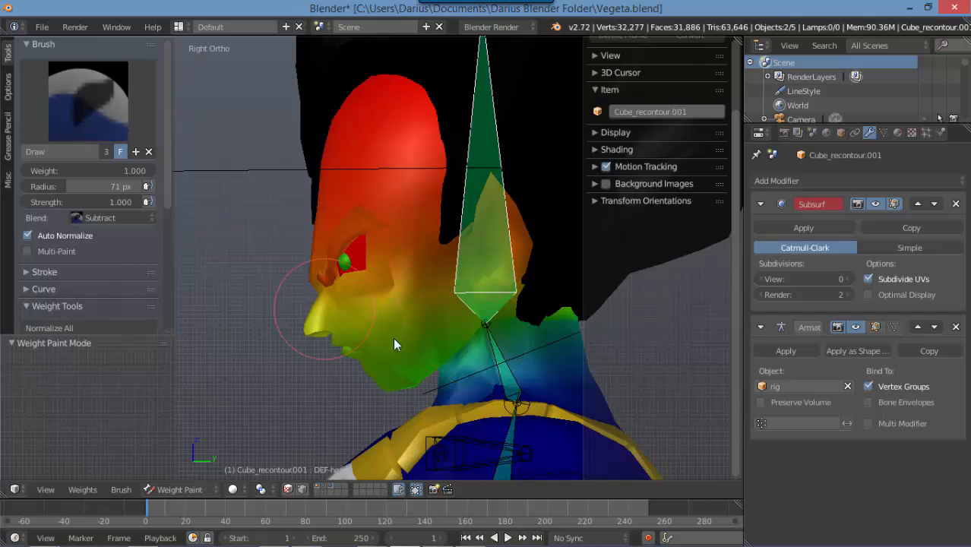
Show the head in wireframe from the right side and turn off limiting selection to visible geometry
{"action": "middle_click_drag", "start_coordinate": [327, 314], "coordinate": [418, 323]}
{"action": "key", "text": "KP_3"}
{"action": "scroll", "coordinate": [422, 320], "scroll_direction": "up", "scroll_amount": 3}
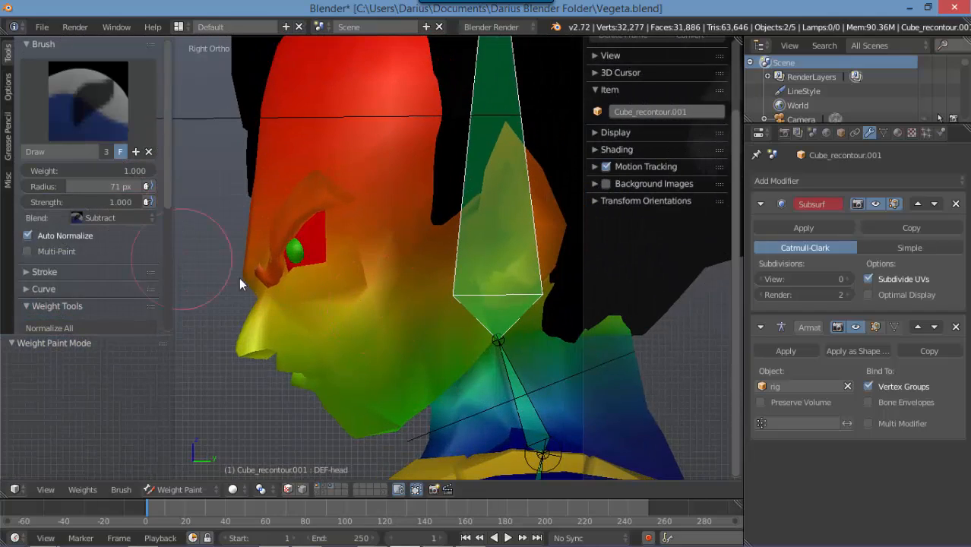
{"action": "middle_click_drag", "start_coordinate": [395, 386], "coordinate": [394, 351]}
{"action": "key", "text": "KP_3"}
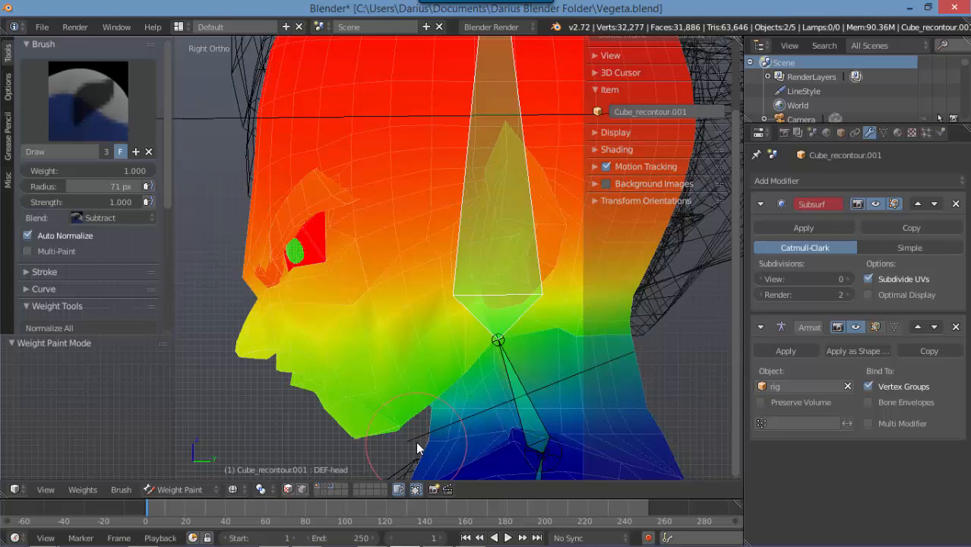
{"action": "left_click", "coordinate": [416, 489]}
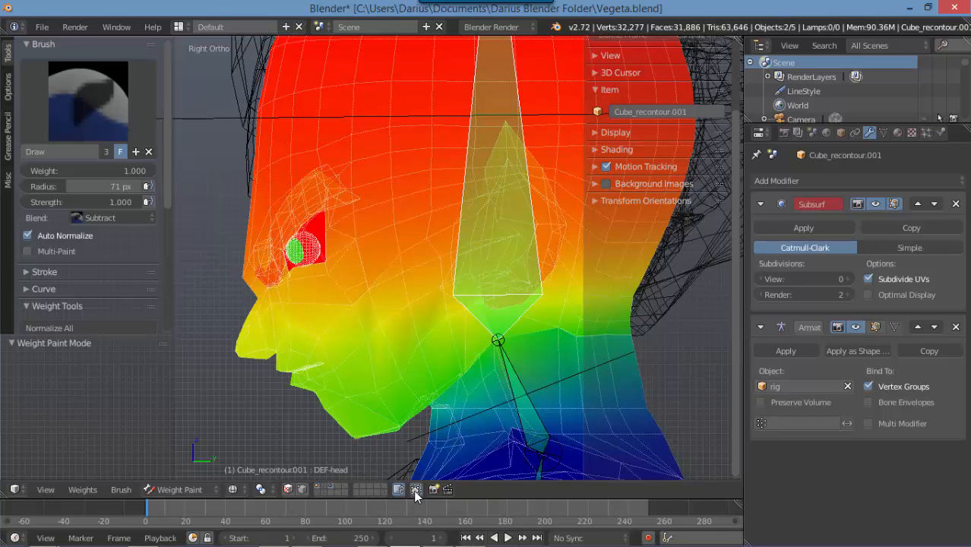
{"action": "scroll", "coordinate": [441, 200], "scroll_direction": "down", "scroll_amount": 5}
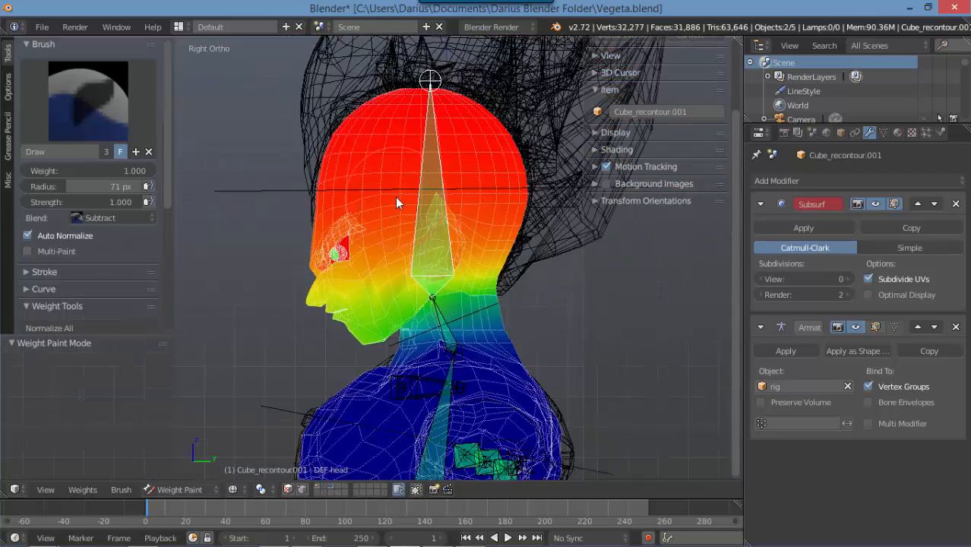
{"action": "middle_click_drag", "start_coordinate": [395, 196], "coordinate": [437, 327]}
{"action": "key", "text": "KP_3"}
{"action": "scroll", "coordinate": [432, 327], "scroll_direction": "up", "scroll_amount": 5}
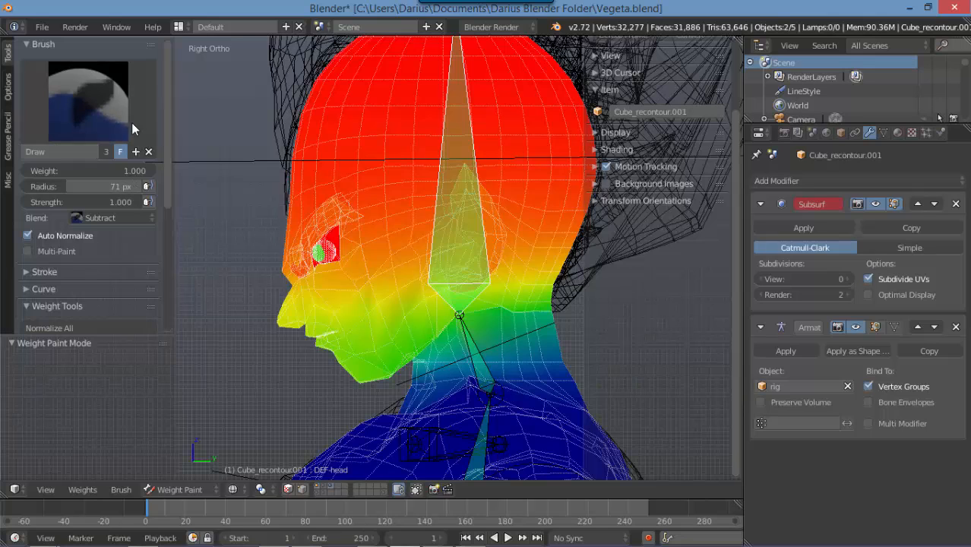
Switch to the Mix weight brush and set its strength to 1.000
{"action": "left_click", "coordinate": [90, 108]}
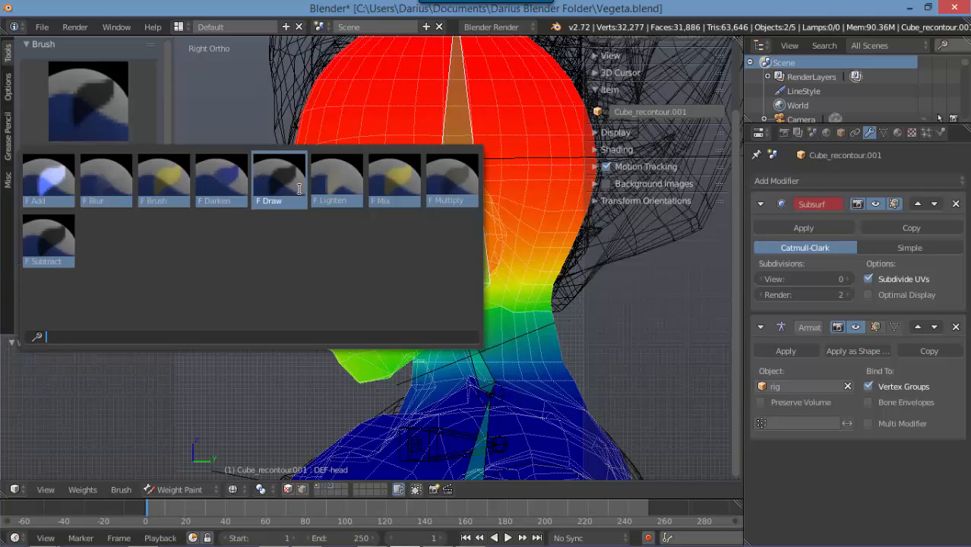
{"action": "left_click", "coordinate": [378, 191]}
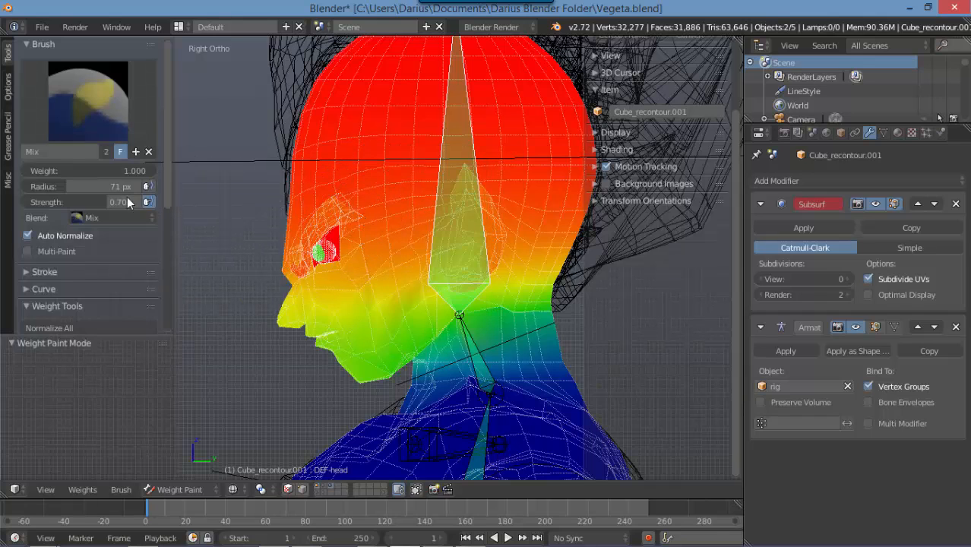
{"action": "left_click_drag", "start_coordinate": [116, 203], "coordinate": [188, 200]}
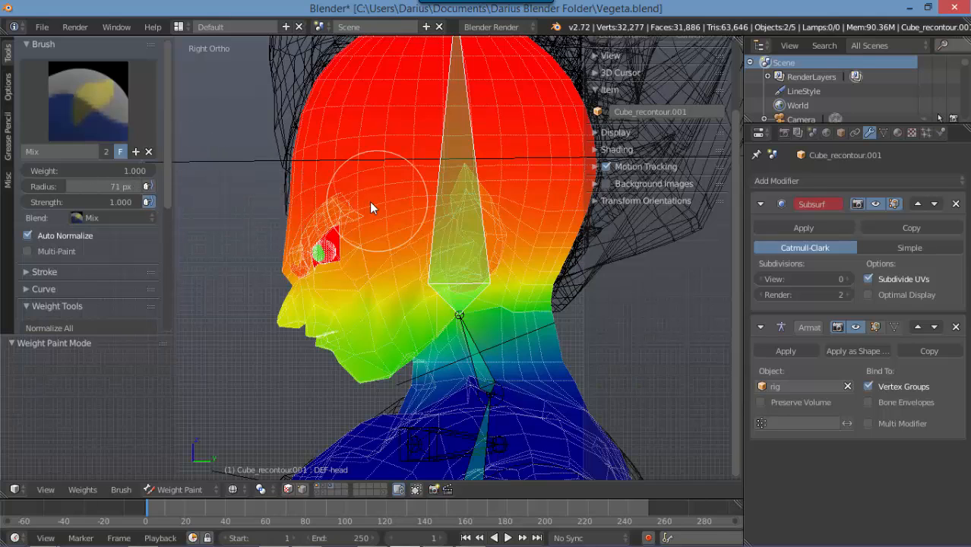
Paint full DEF-head weight over the skull, face, jaw and back of the head with the Mix brush
{"action": "left_click_drag", "start_coordinate": [370, 201], "coordinate": [274, 257]}
{"action": "mouse_move", "coordinate": [426, 97]}
{"action": "left_mouse_down"}
{"action": "mouse_move", "coordinate": [586, 213]}
{"action": "mouse_move", "coordinate": [452, 176]}
{"action": "mouse_move", "coordinate": [517, 186]}
{"action": "left_mouse_up"}
{"action": "mouse_move", "coordinate": [304, 262]}
{"action": "left_mouse_down"}
{"action": "mouse_move", "coordinate": [308, 303]}
{"action": "mouse_move", "coordinate": [338, 340]}
{"action": "mouse_move", "coordinate": [343, 368]}
{"action": "left_mouse_up"}
{"action": "scroll", "coordinate": [358, 363], "scroll_direction": "up", "scroll_amount": 4}
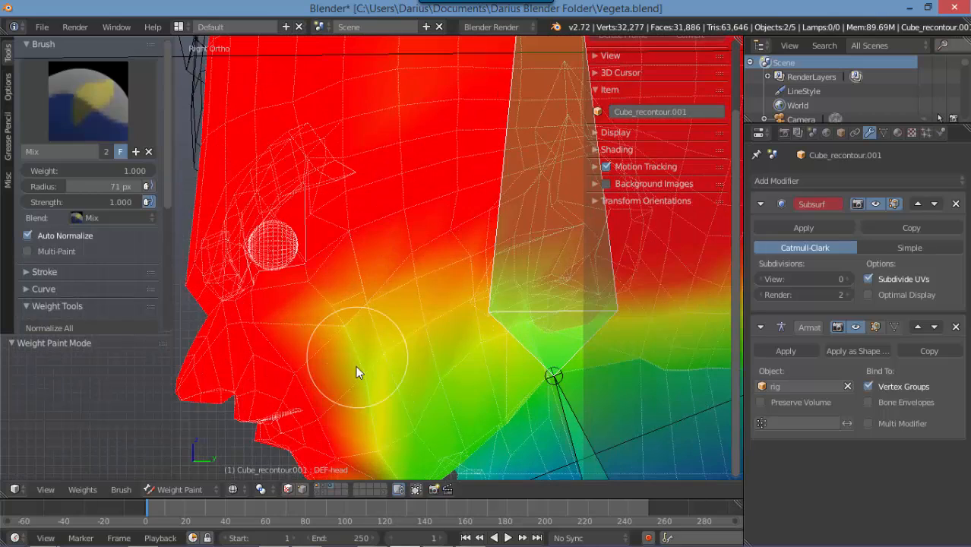
{"action": "middle_click_drag", "start_coordinate": [399, 332], "coordinate": [370, 139], "text": "shift"}
{"action": "mouse_move", "coordinate": [325, 317]}
{"action": "left_mouse_down"}
{"action": "mouse_move", "coordinate": [369, 307]}
{"action": "mouse_move", "coordinate": [348, 245]}
{"action": "mouse_move", "coordinate": [334, 40]}
{"action": "mouse_move", "coordinate": [389, 108]}
{"action": "mouse_move", "coordinate": [521, 76]}
{"action": "left_mouse_up"}
{"action": "scroll", "coordinate": [522, 76], "scroll_direction": "down", "scroll_amount": 2}
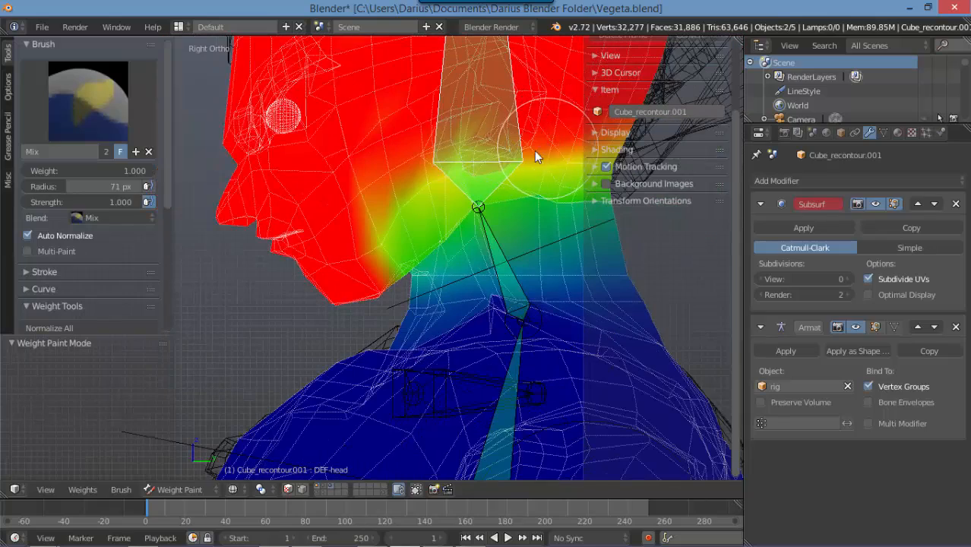
{"action": "middle_click_drag", "start_coordinate": [531, 152], "coordinate": [474, 192], "text": "shift"}
{"action": "mouse_move", "coordinate": [482, 199]}
{"action": "left_mouse_down"}
{"action": "mouse_move", "coordinate": [369, 234]}
{"action": "mouse_move", "coordinate": [318, 272]}
{"action": "mouse_move", "coordinate": [330, 282]}
{"action": "mouse_move", "coordinate": [403, 262]}
{"action": "mouse_move", "coordinate": [282, 318]}
{"action": "mouse_move", "coordinate": [334, 313]}
{"action": "mouse_move", "coordinate": [430, 252]}
{"action": "mouse_move", "coordinate": [585, 216]}
{"action": "mouse_move", "coordinate": [618, 231]}
{"action": "left_mouse_up"}
{"action": "scroll", "coordinate": [356, 280], "scroll_direction": "up", "scroll_amount": 3}
{"action": "scroll", "coordinate": [355, 279], "scroll_direction": "down", "scroll_amount": 1}
{"action": "scroll", "coordinate": [291, 228], "scroll_direction": "down", "scroll_amount": 5}
Try tilting the head control sideways to test the new head weights, and cancel the rotation
{"action": "middle_click_drag", "start_coordinate": [291, 227], "coordinate": [452, 226]}
{"action": "right_click", "coordinate": [482, 191]}
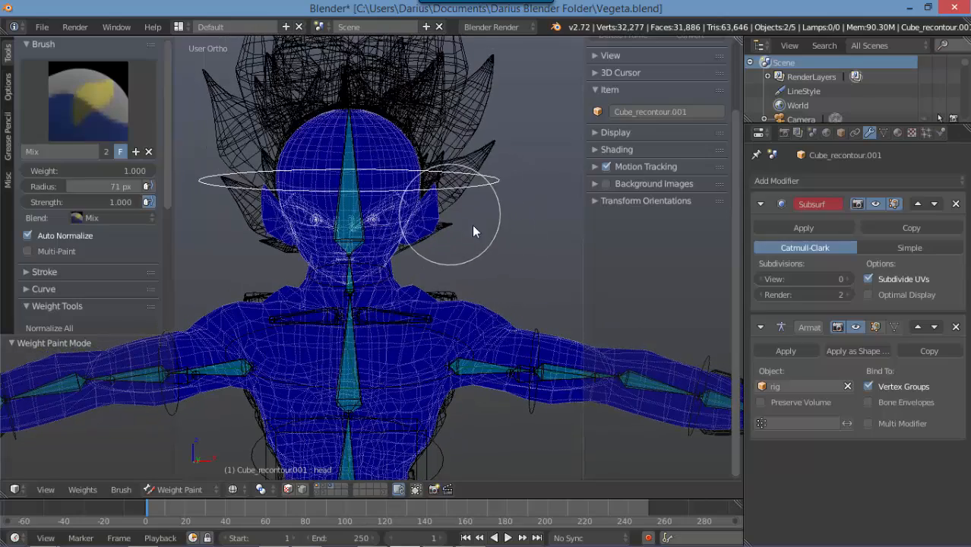
{"action": "key", "text": "r"}
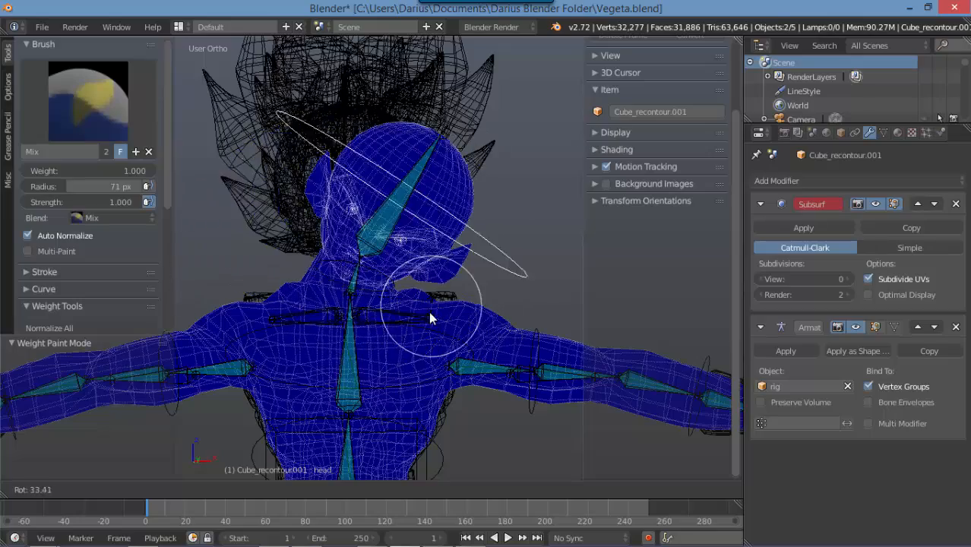
{"action": "right_click", "coordinate": [433, 232]}
{"action": "key", "text": "z"}
{"action": "mouse_move", "coordinate": [453, 268]}
{"action": "middle_mouse_down"}
{"action": "mouse_move", "coordinate": [462, 282]}
{"action": "mouse_move", "coordinate": [391, 288]}
{"action": "mouse_move", "coordinate": [408, 294]}
{"action": "mouse_move", "coordinate": [311, 170]}
{"action": "mouse_move", "coordinate": [319, 150]}
{"action": "middle_mouse_up"}
{"action": "key", "text": "z"}
Try rotating the upper_arm.fk.L control downward in front view to test the shoulder weights, and cancel the rotation
{"action": "key", "text": "KP_1"}
{"action": "scroll", "coordinate": [429, 315], "scroll_direction": "up", "scroll_amount": 2}
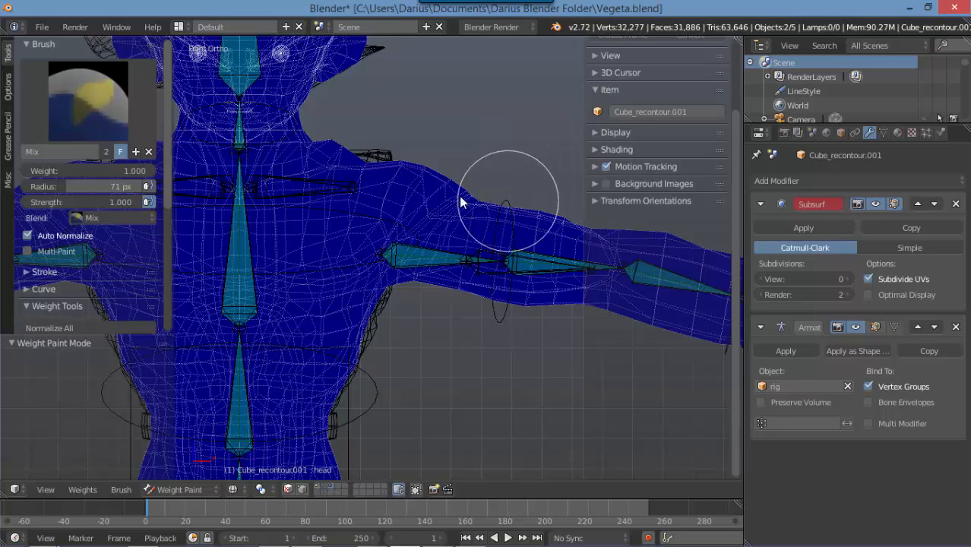
{"action": "right_click", "coordinate": [481, 259]}
{"action": "middle_click_drag", "start_coordinate": [507, 390], "coordinate": [505, 329], "text": "shift"}
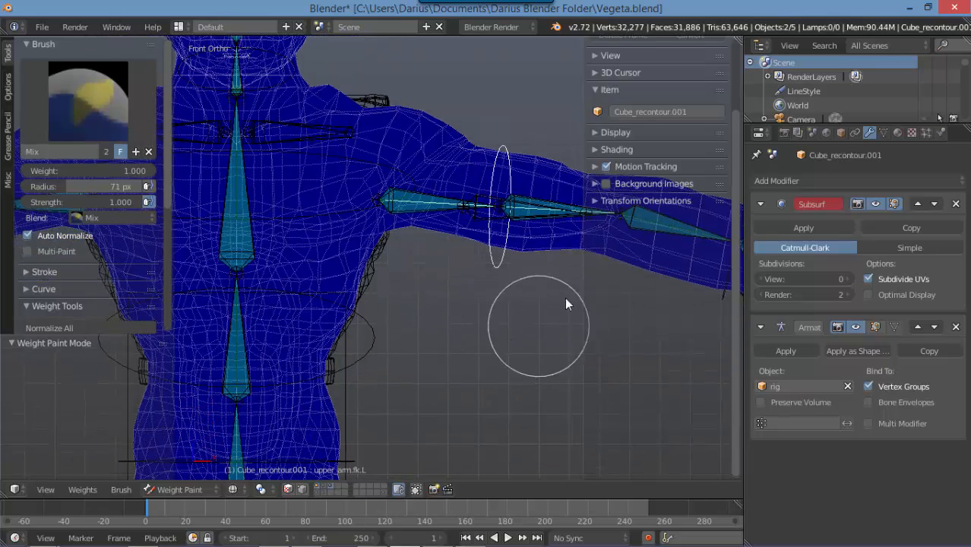
{"action": "key", "text": "r"}
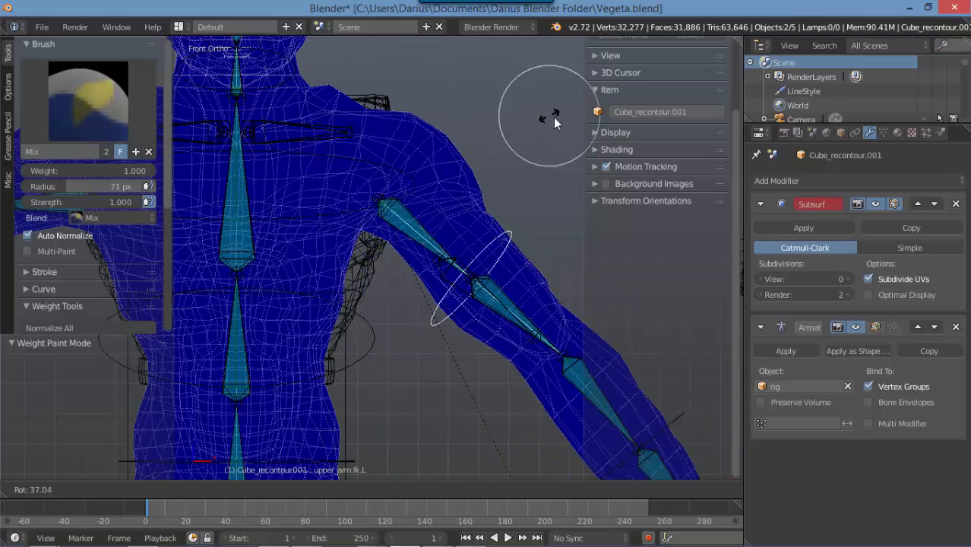
{"action": "key", "text": "Escape"}
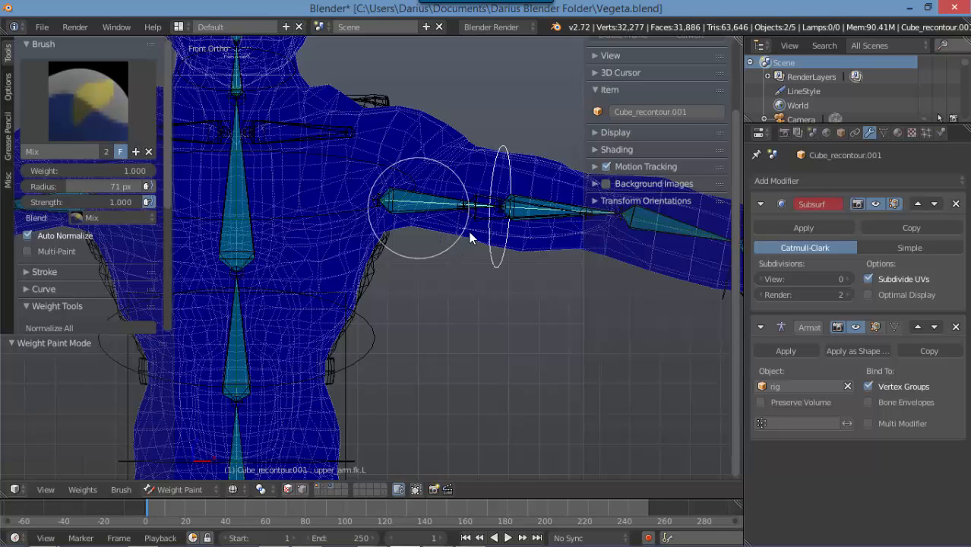
Display the weights of the DEF-upper_arm.01.L bone and switch to the Subtract brush
{"action": "right_click", "coordinate": [492, 215]}
{"action": "middle_click_drag", "start_coordinate": [381, 321], "coordinate": [430, 306], "text": "shift"}
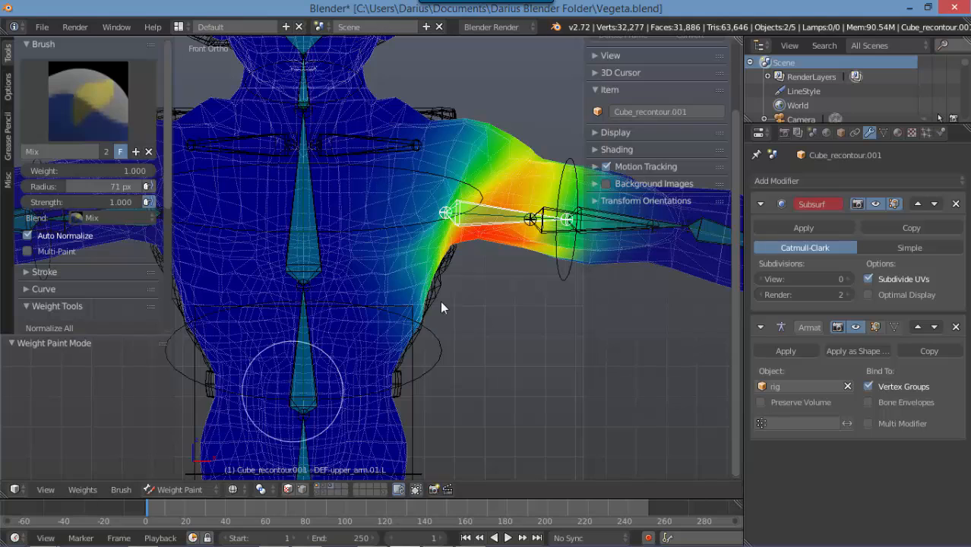
{"action": "scroll", "coordinate": [498, 216], "scroll_direction": "down", "scroll_amount": 4}
{"action": "left_click", "coordinate": [88, 101]}
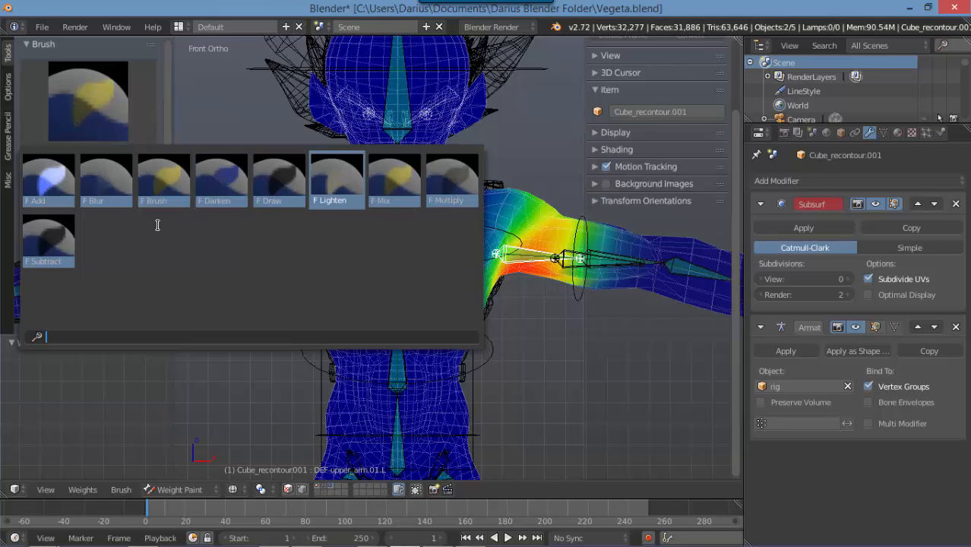
{"action": "left_click", "coordinate": [48, 240]}
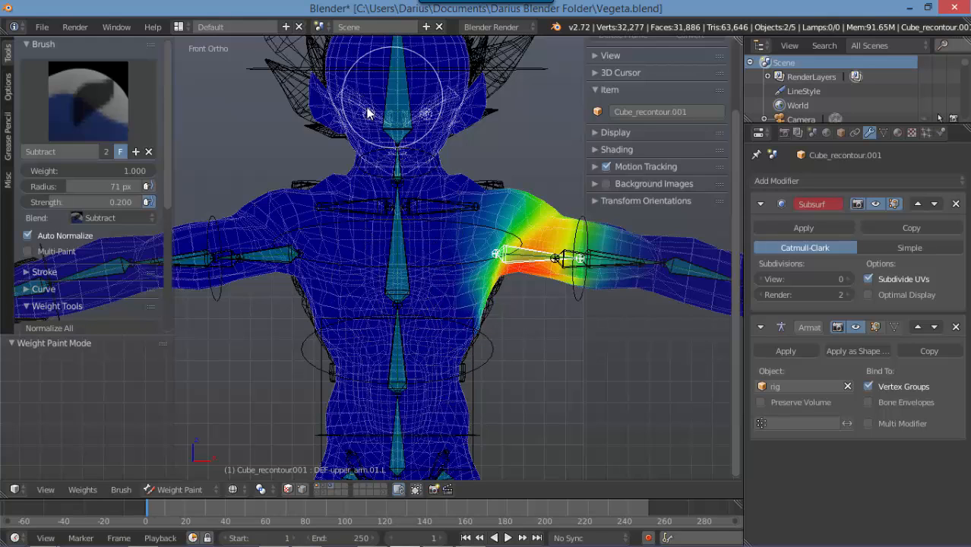
Enable X Mirror and Topology Mirror for weight painting
{"action": "left_click", "coordinate": [8, 86]}
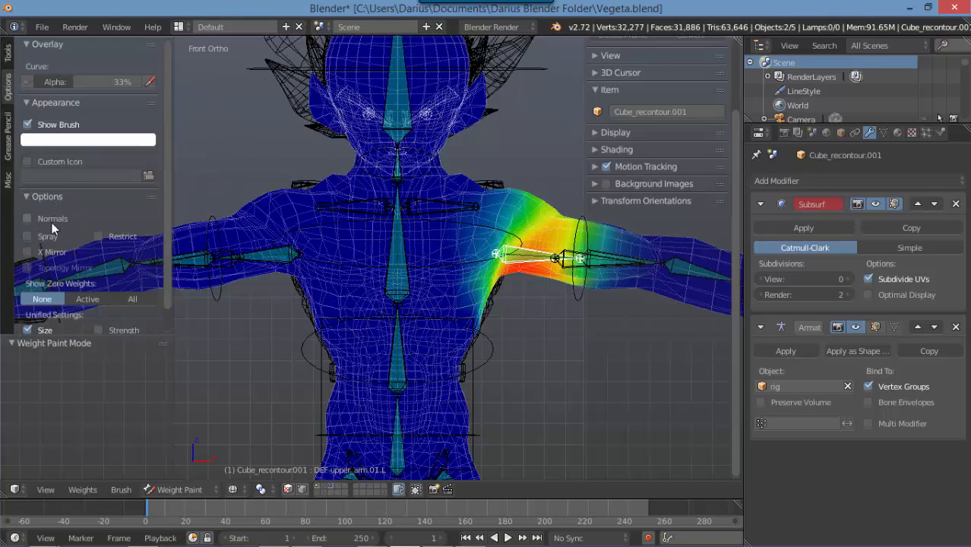
{"action": "left_click", "coordinate": [41, 248]}
{"action": "left_click", "coordinate": [44, 268]}
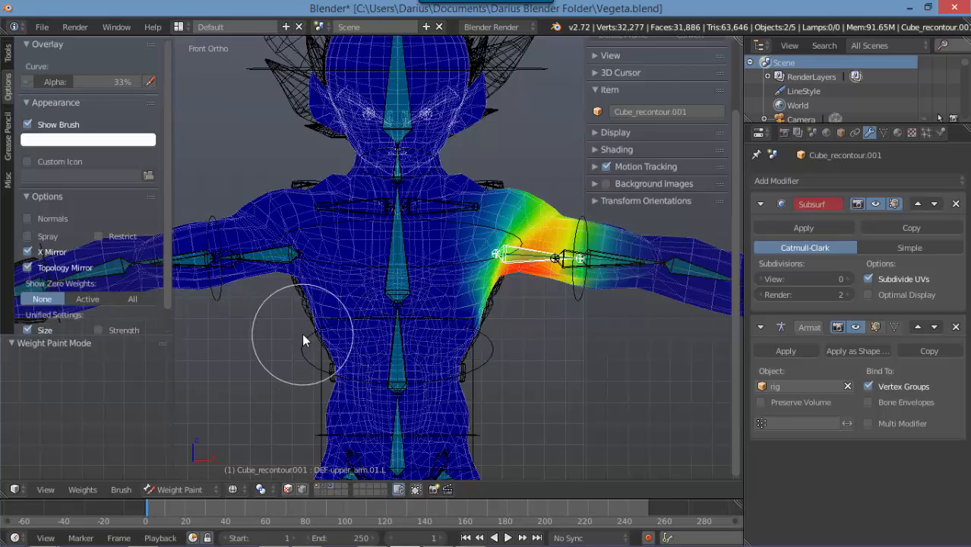
{"action": "middle_click_drag", "start_coordinate": [334, 338], "coordinate": [356, 346], "text": "shift"}
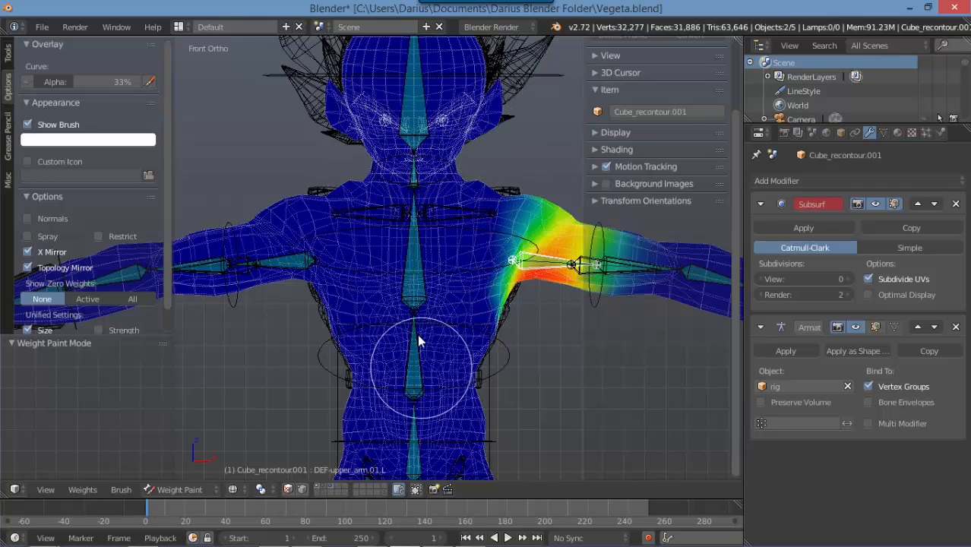
Subtract DEF-upper_arm.01.L weight from the side of the chest just below the character's left armpit
{"action": "scroll", "coordinate": [471, 332], "scroll_direction": "up", "scroll_amount": 3}
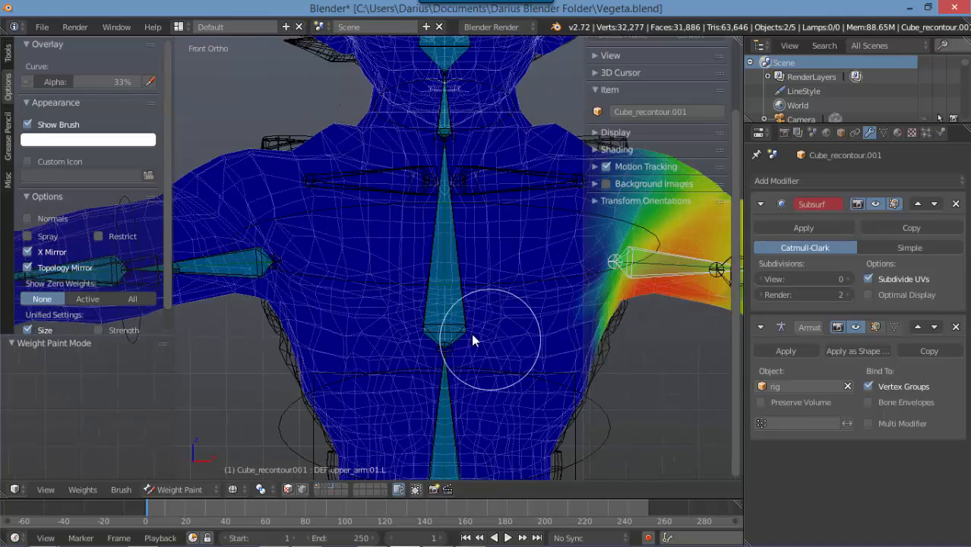
{"action": "middle_click_drag", "start_coordinate": [471, 333], "coordinate": [332, 277], "text": "shift"}
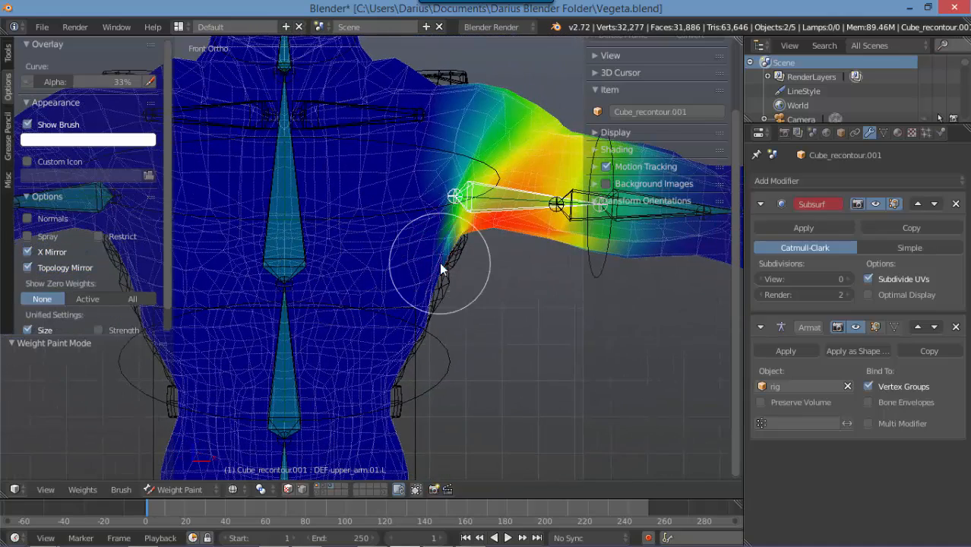
{"action": "mouse_move", "coordinate": [440, 262]}
{"action": "left_mouse_down"}
{"action": "mouse_move", "coordinate": [429, 231]}
{"action": "mouse_move", "coordinate": [434, 249]}
{"action": "mouse_move", "coordinate": [410, 262]}
{"action": "left_mouse_up"}
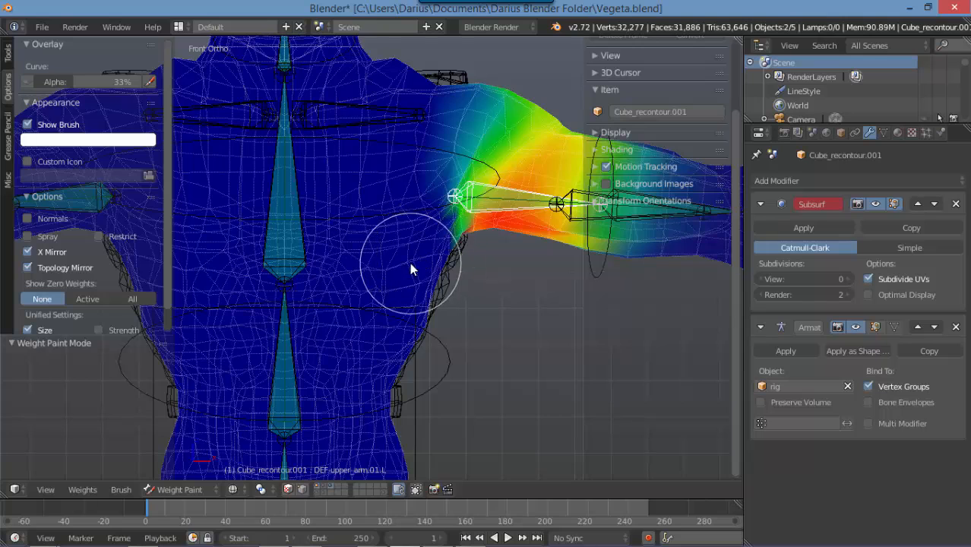
{"action": "left_click", "coordinate": [8, 51]}
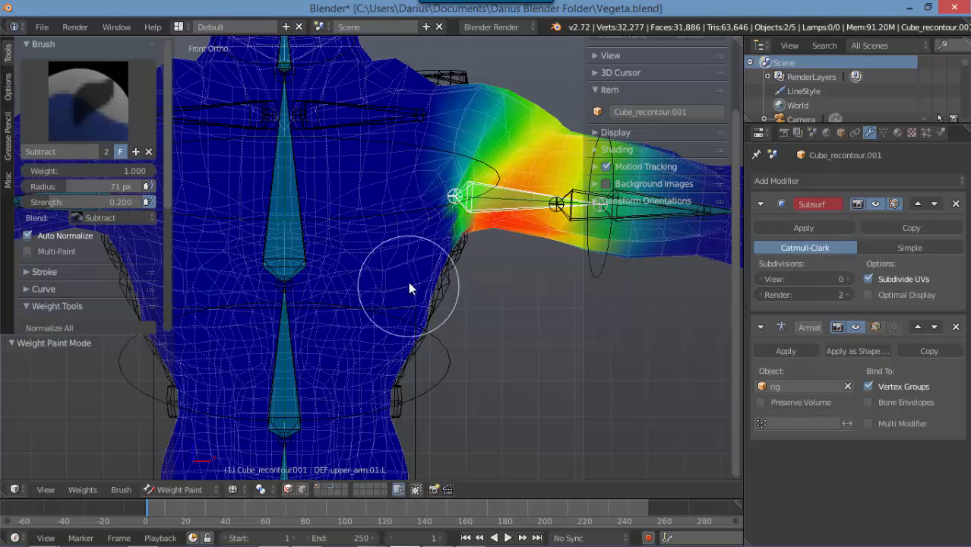
{"action": "scroll", "coordinate": [387, 304], "scroll_direction": "down", "scroll_amount": 4}
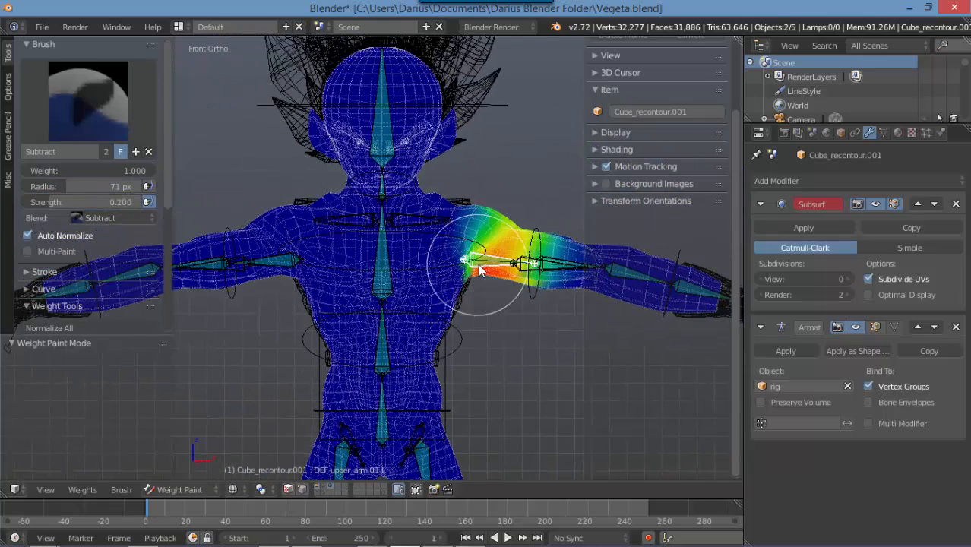
{"action": "middle_click_drag", "start_coordinate": [356, 263], "coordinate": [366, 263], "text": "shift"}
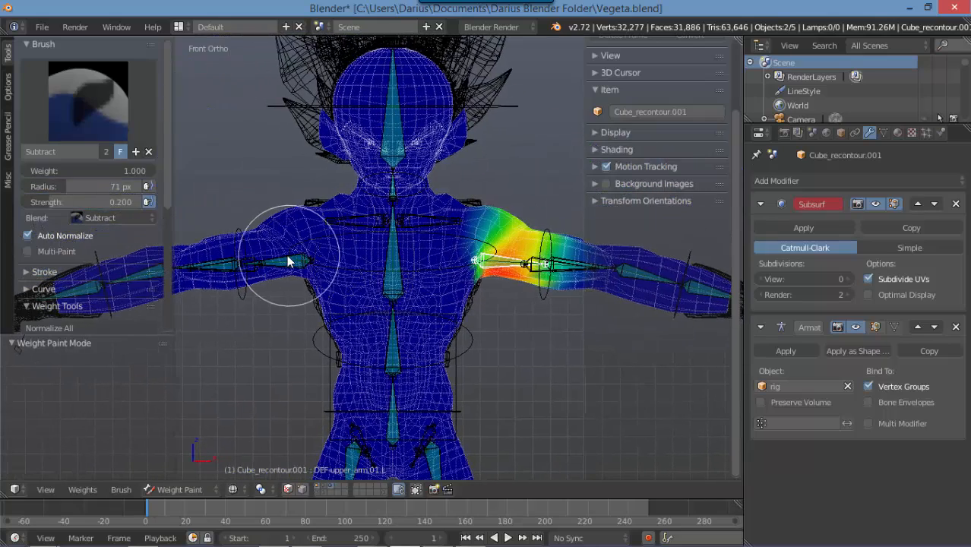
Display the weights of the opposite DEF-upper_arm.01.R bone to check the mirrored painting
{"action": "right_click", "coordinate": [322, 322]}
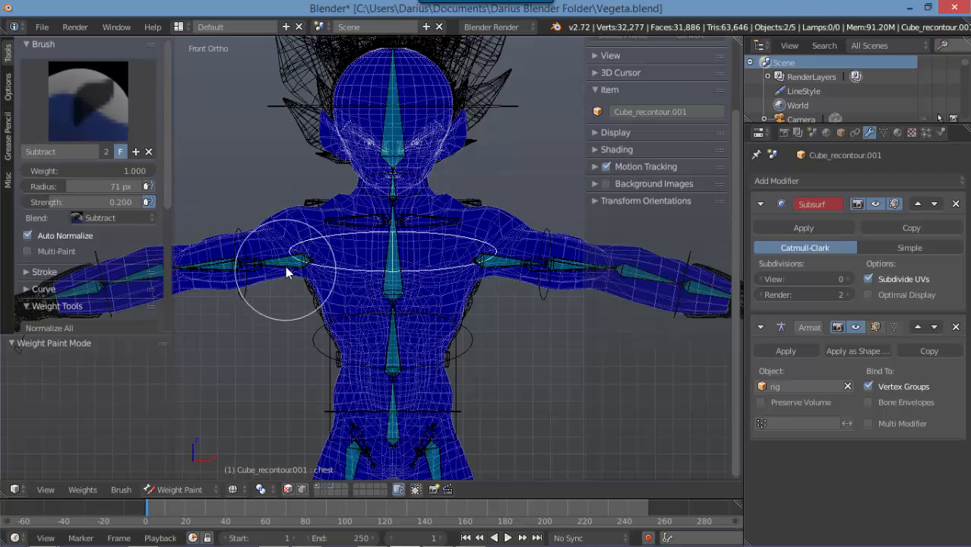
{"action": "right_click", "coordinate": [297, 337]}
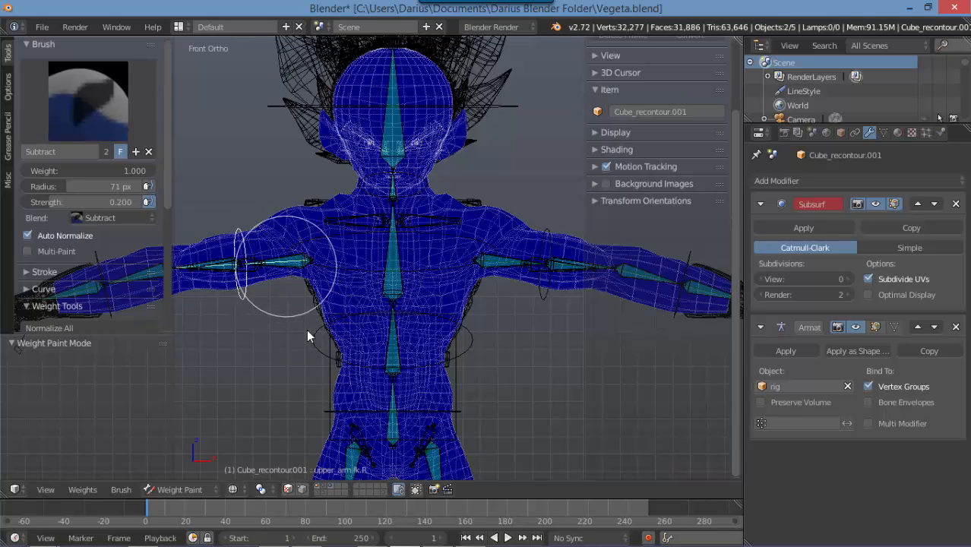
{"action": "right_click", "coordinate": [306, 329]}
{"action": "scroll", "coordinate": [297, 301], "scroll_direction": "up", "scroll_amount": 5}
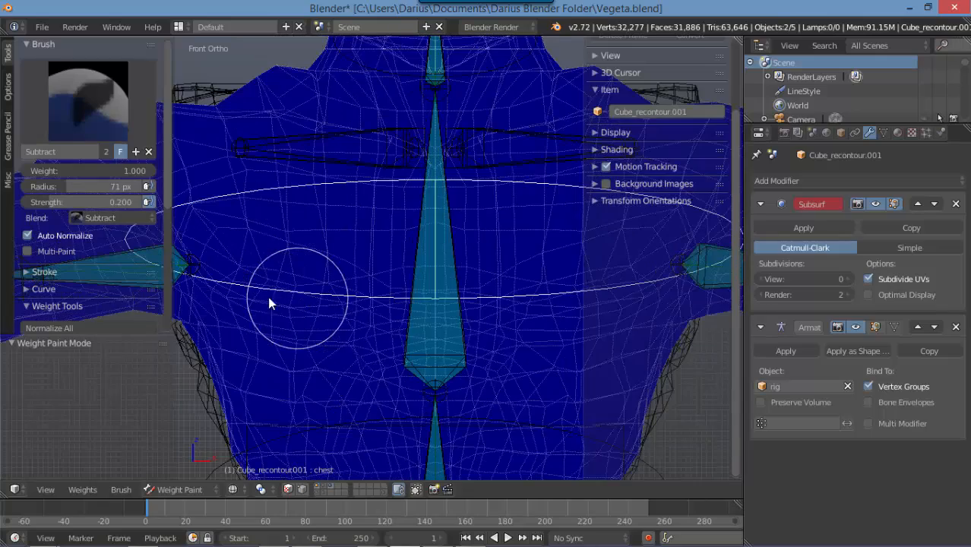
{"action": "middle_click_drag", "start_coordinate": [191, 296], "coordinate": [358, 275]}
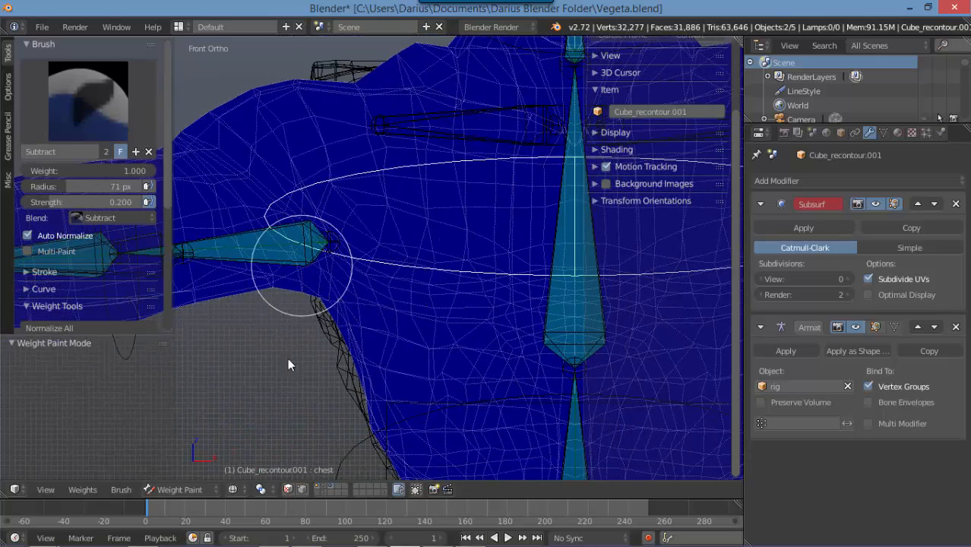
{"action": "right_click", "coordinate": [301, 265]}
{"action": "scroll", "coordinate": [338, 366], "scroll_direction": "down", "scroll_amount": 7}
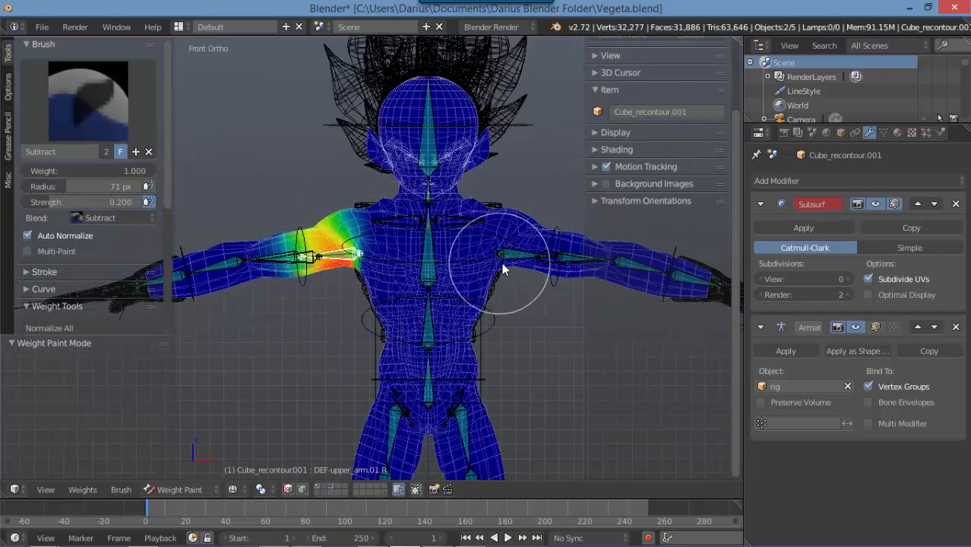
Display the DEF-upper_arm.01.L weights again and compare the two shoulders in front view
{"action": "right_click", "coordinate": [512, 335]}
{"action": "scroll", "coordinate": [501, 304], "scroll_direction": "up", "scroll_amount": 4}
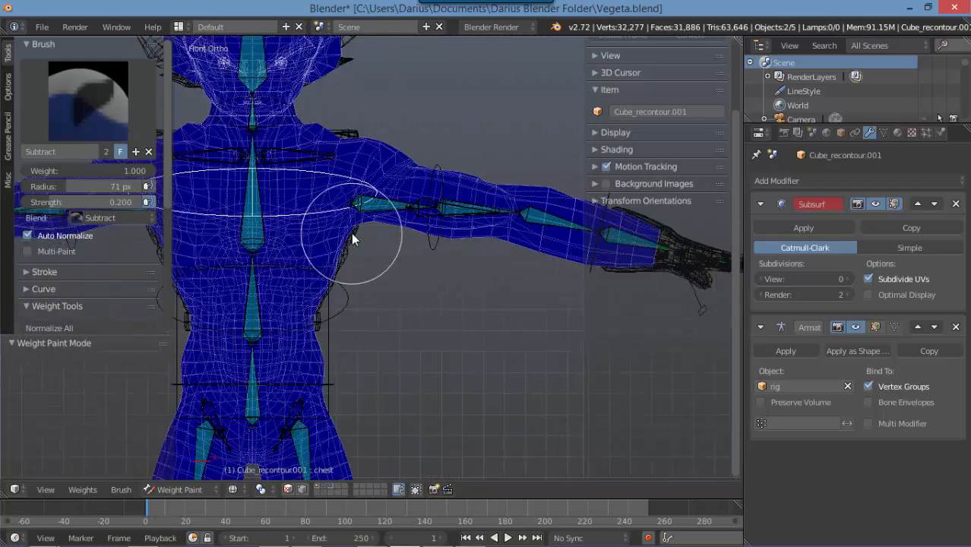
{"action": "scroll", "coordinate": [351, 233], "scroll_direction": "up", "scroll_amount": 3}
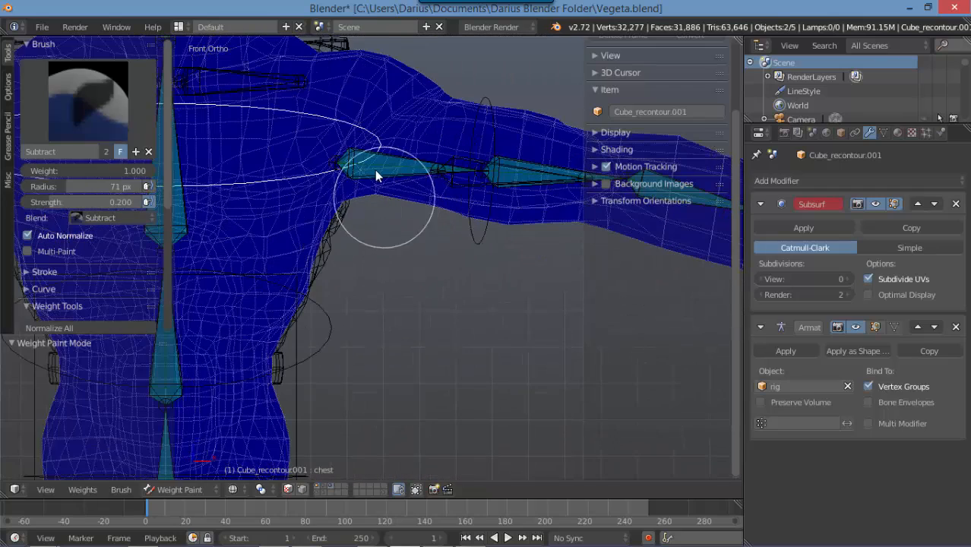
{"action": "right_click", "coordinate": [382, 225]}
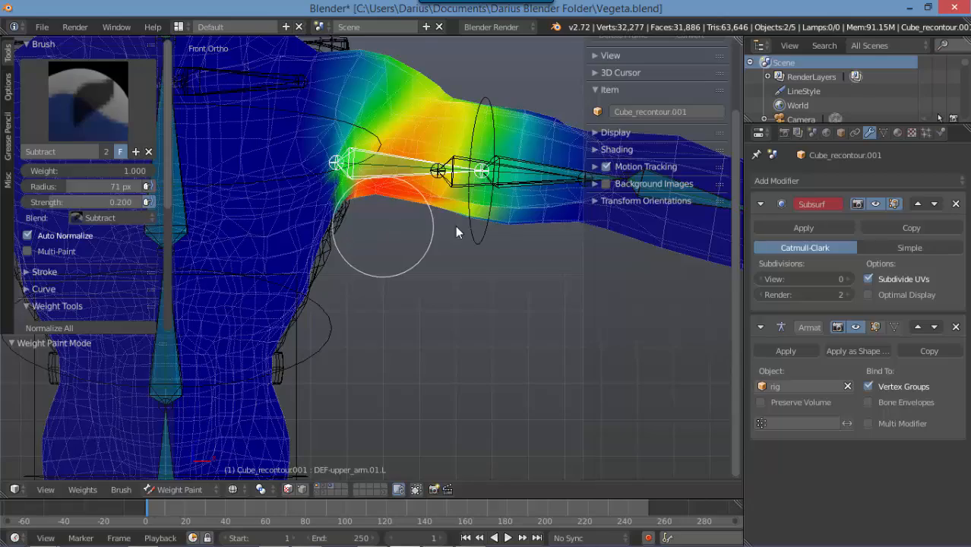
{"action": "scroll", "coordinate": [383, 231], "scroll_direction": "down", "scroll_amount": 5}
{"action": "scroll", "coordinate": [437, 313], "scroll_direction": "up", "scroll_amount": 3}
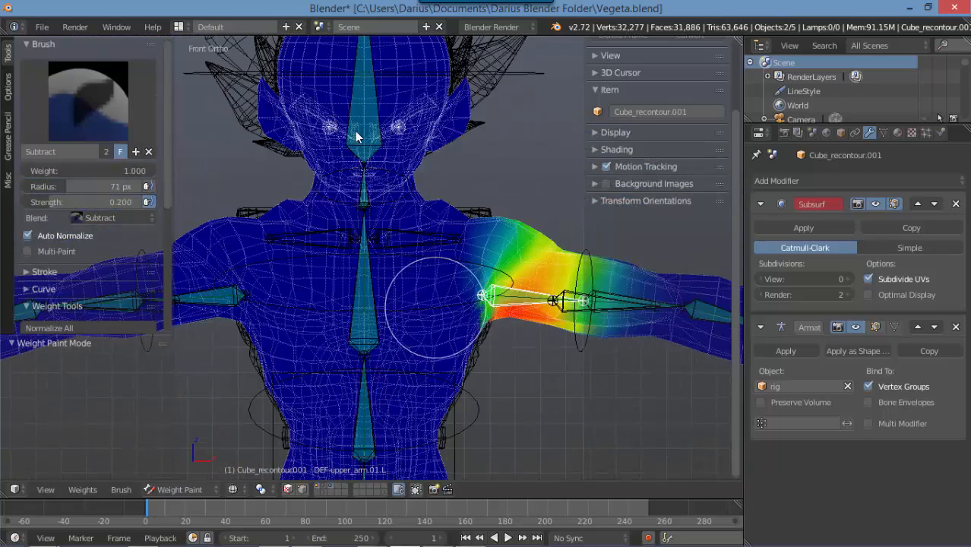
{"action": "scroll", "coordinate": [487, 287], "scroll_direction": "up", "scroll_amount": 1}
{"action": "scroll", "coordinate": [498, 295], "scroll_direction": "down", "scroll_amount": 4}
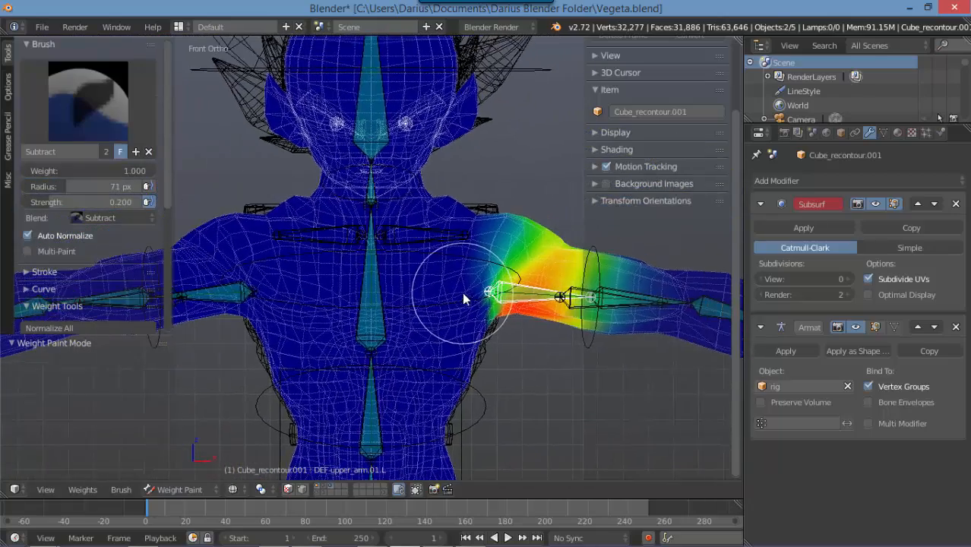
{"action": "scroll", "coordinate": [395, 331], "scroll_direction": "up", "scroll_amount": 2}
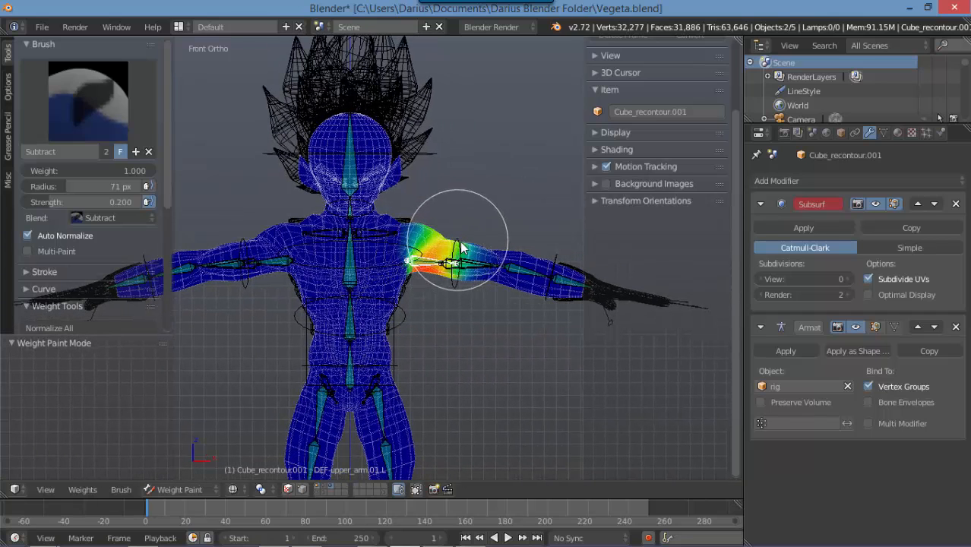
Rotate the upper_arm.fk.L control down about 77° in front view and inspect the shoulder deformation in solid shading
{"action": "right_click", "coordinate": [499, 278]}
{"action": "key", "text": "r"}
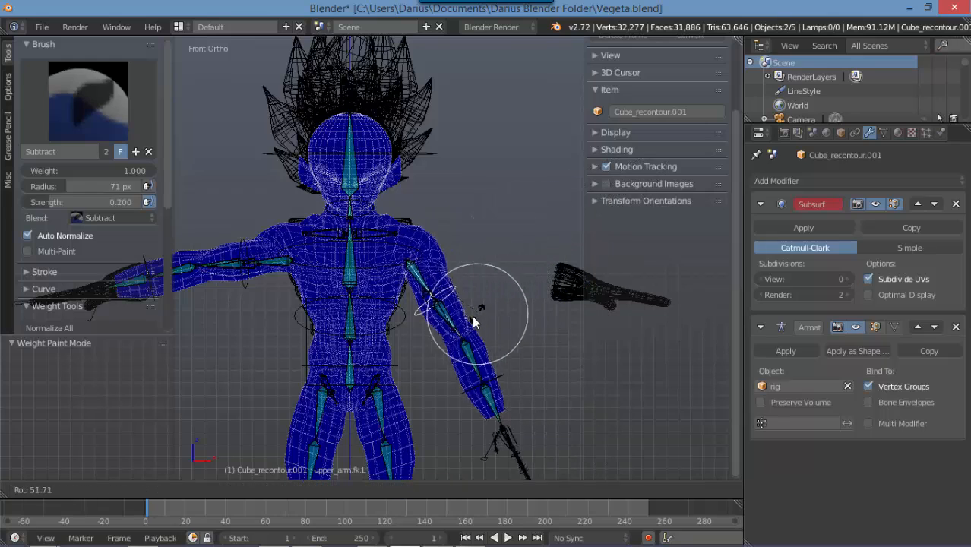
{"action": "left_click", "coordinate": [443, 325]}
{"action": "scroll", "coordinate": [439, 325], "scroll_direction": "up", "scroll_amount": 3}
{"action": "scroll", "coordinate": [439, 325], "scroll_direction": "up", "scroll_amount": 2}
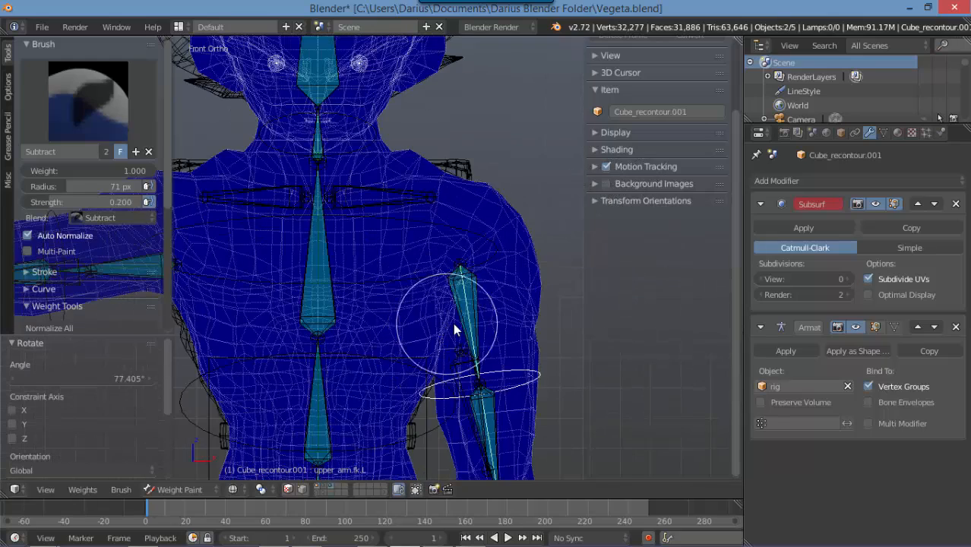
{"action": "key", "text": "z"}
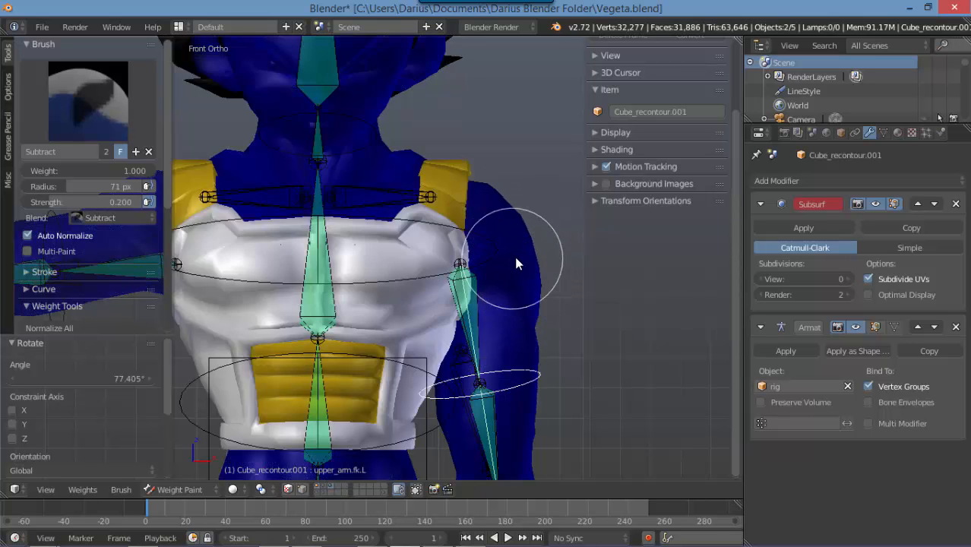
{"action": "key", "text": "z"}
{"action": "key", "text": "z"}
{"action": "scroll", "coordinate": [476, 326], "scroll_direction": "down", "scroll_amount": 5}
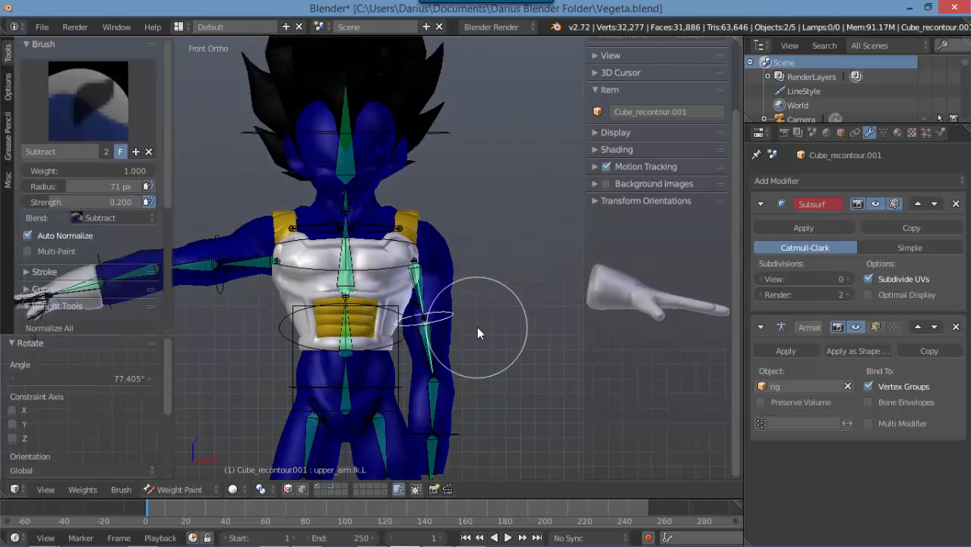
{"action": "scroll", "coordinate": [462, 331], "scroll_direction": "up", "scroll_amount": 2}
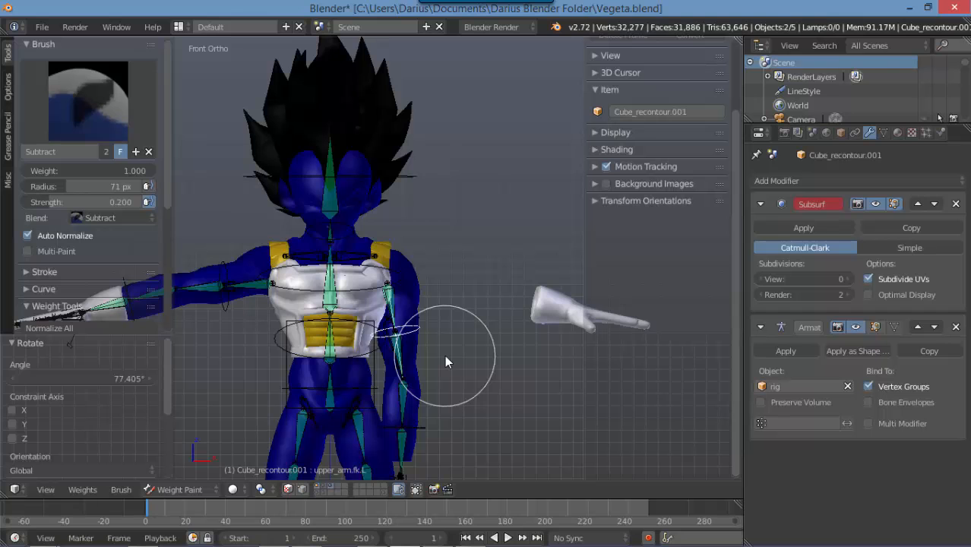
Clear the rotation of the upper_arm.fk.L control
{"action": "key", "text": "alt+r"}
{"action": "mouse_move", "coordinate": [414, 337]}
{"action": "middle_mouse_down", "text": "shift"}
{"action": "mouse_move", "coordinate": [446, 273]}
{"action": "mouse_move", "coordinate": [408, 303]}
{"action": "middle_mouse_up", "text": "shift"}
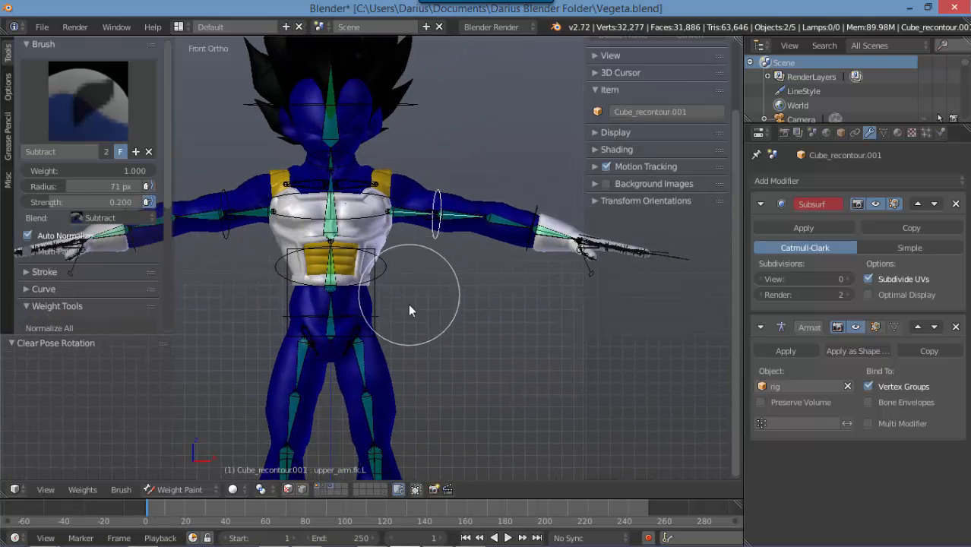
{"action": "mouse_move", "coordinate": [404, 223]}
{"action": "middle_mouse_down", "text": "shift"}
{"action": "mouse_move", "coordinate": [422, 305]}
{"action": "mouse_move", "coordinate": [404, 314]}
{"action": "middle_mouse_up", "text": "shift"}
{"action": "scroll", "coordinate": [408, 273], "scroll_direction": "up", "scroll_amount": 3}
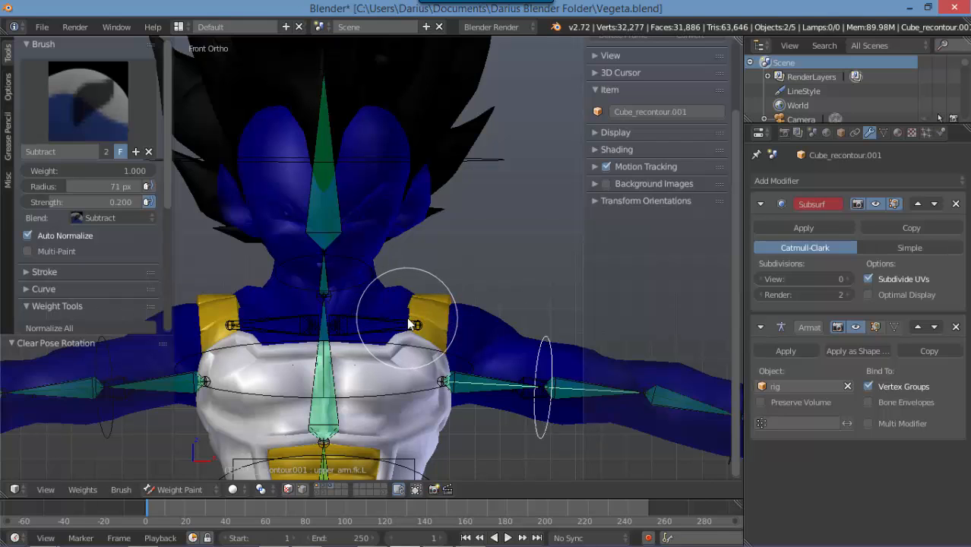
Try rotating the shoulder.L control upward in wireframe view to test the shoulder deformation, and cancel the rotation
{"action": "right_click", "coordinate": [484, 324]}
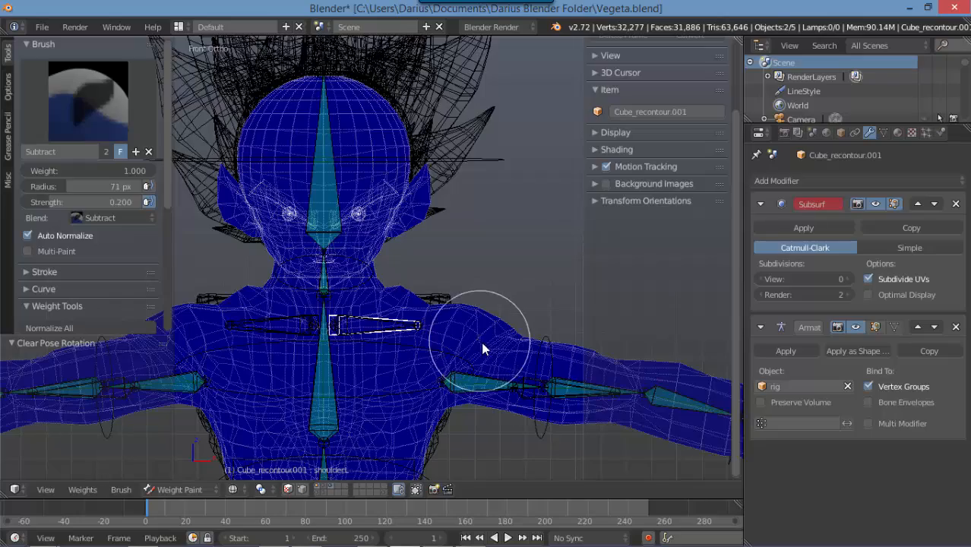
{"action": "key", "text": "r"}
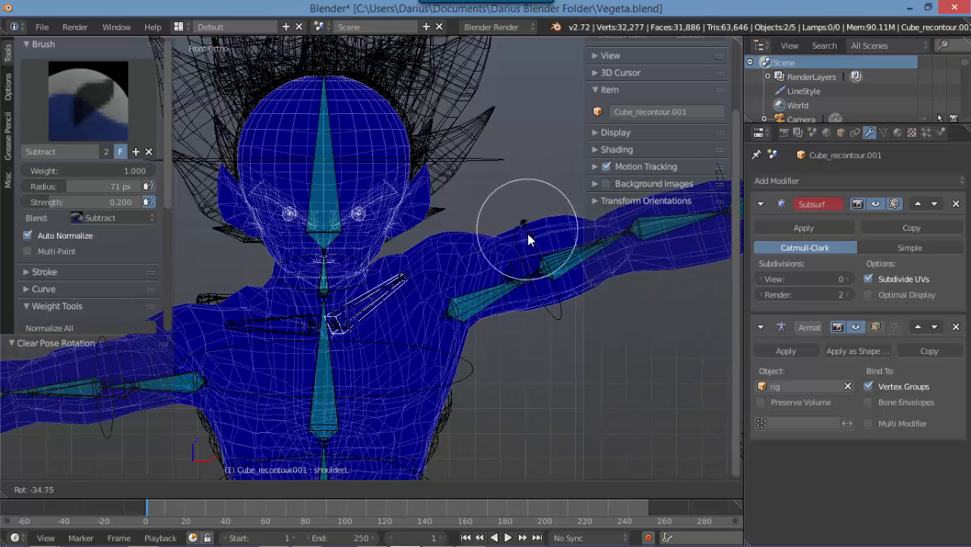
{"action": "right_click", "coordinate": [507, 350]}
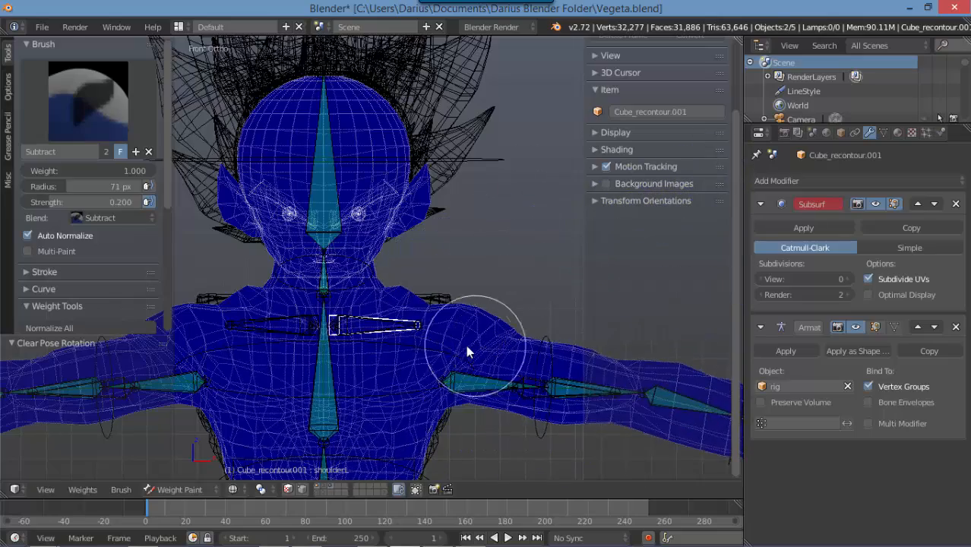
Display the weights of the DEF-shoulder.L bone across the neck, shoulder and chest
{"action": "scroll", "coordinate": [460, 346], "scroll_direction": "up", "scroll_amount": 4}
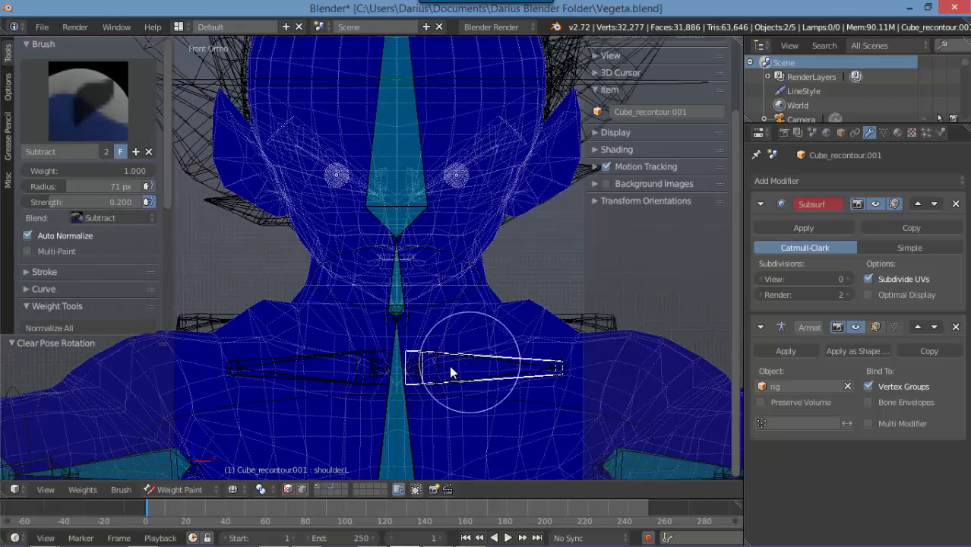
{"action": "scroll", "coordinate": [456, 380], "scroll_direction": "up", "scroll_amount": 2}
{"action": "scroll", "coordinate": [463, 225], "scroll_direction": "up", "scroll_amount": 2}
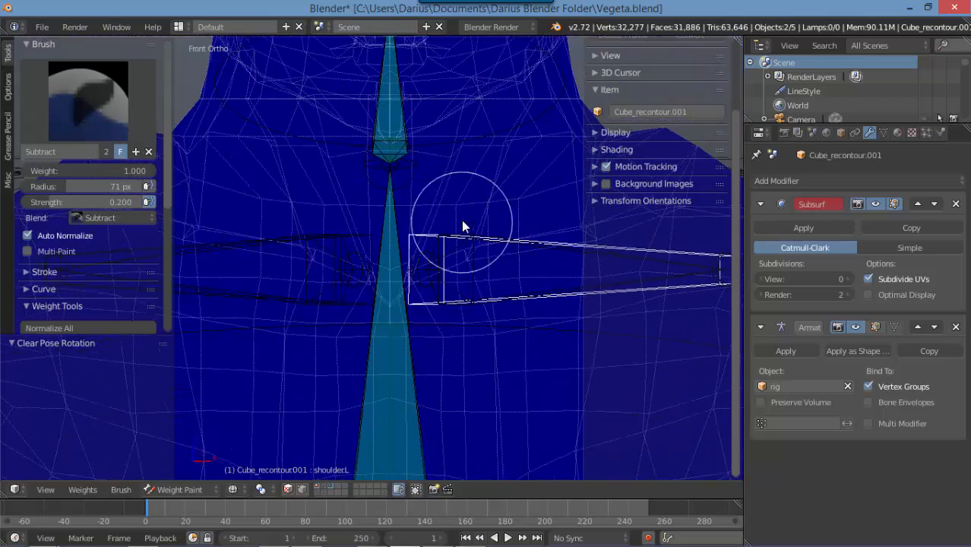
{"action": "right_click", "coordinate": [465, 263]}
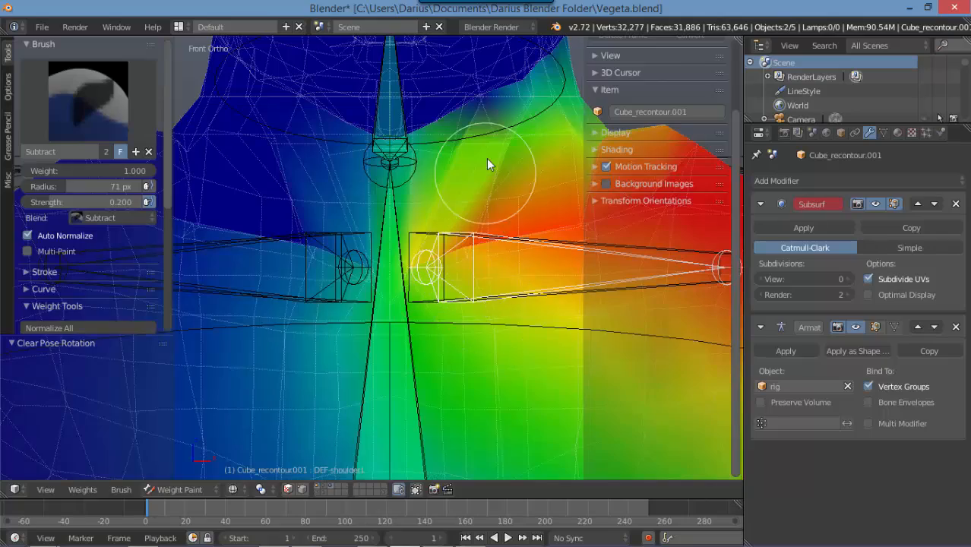
{"action": "scroll", "coordinate": [320, 291], "scroll_direction": "down", "scroll_amount": 3}
{"action": "scroll", "coordinate": [328, 297], "scroll_direction": "down", "scroll_amount": 4}
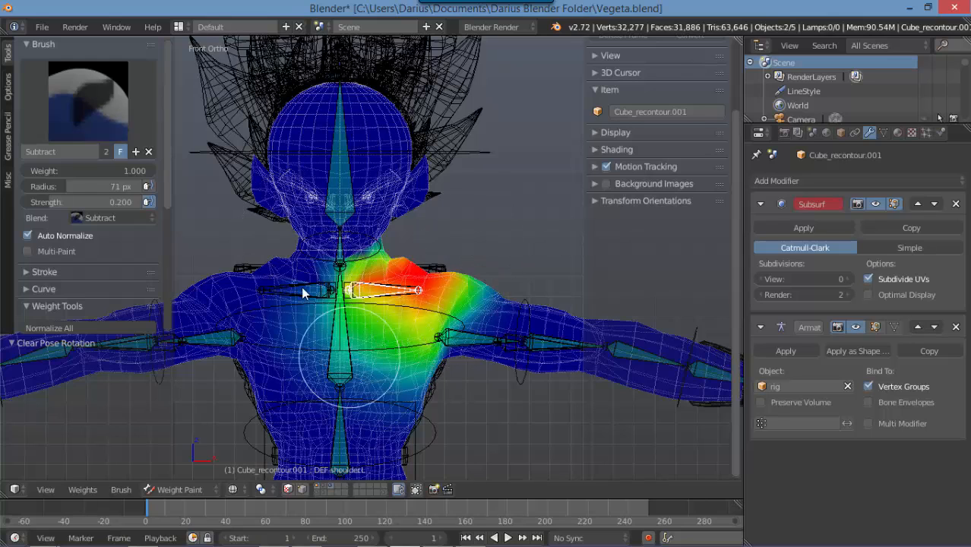
Subtract DEF-shoulder.L weight from the base of the neck and the opposite side of the upper chest
{"action": "scroll", "coordinate": [397, 343], "scroll_direction": "up", "scroll_amount": 5}
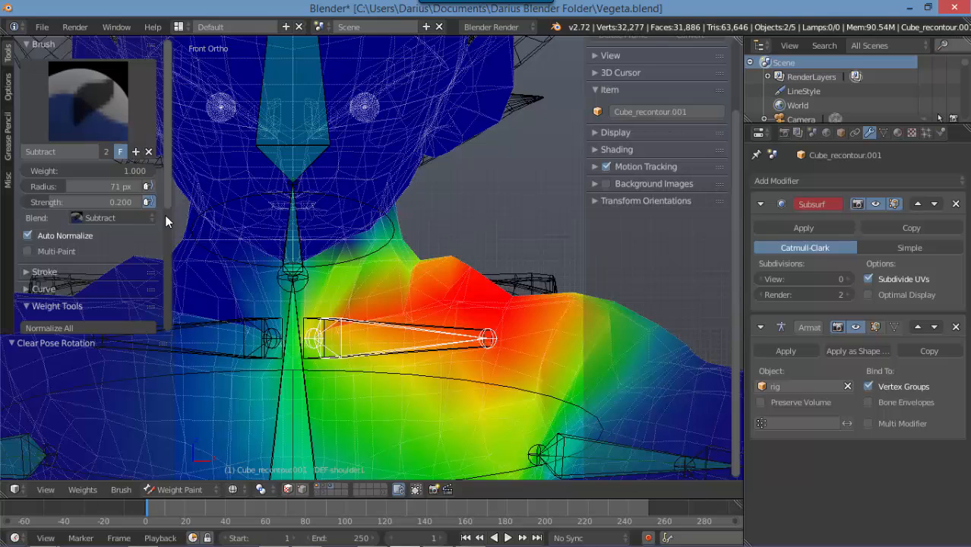
{"action": "scroll", "coordinate": [438, 199], "scroll_direction": "up", "scroll_amount": 2}
{"action": "mouse_move", "coordinate": [438, 200]}
{"action": "left_mouse_down"}
{"action": "mouse_move", "coordinate": [371, 215]}
{"action": "mouse_move", "coordinate": [451, 133]}
{"action": "mouse_move", "coordinate": [381, 228]}
{"action": "mouse_move", "coordinate": [305, 271]}
{"action": "mouse_move", "coordinate": [207, 286]}
{"action": "mouse_move", "coordinate": [244, 261]}
{"action": "left_mouse_up"}
{"action": "middle_click_drag", "start_coordinate": [245, 261], "coordinate": [401, 170], "text": "shift"}
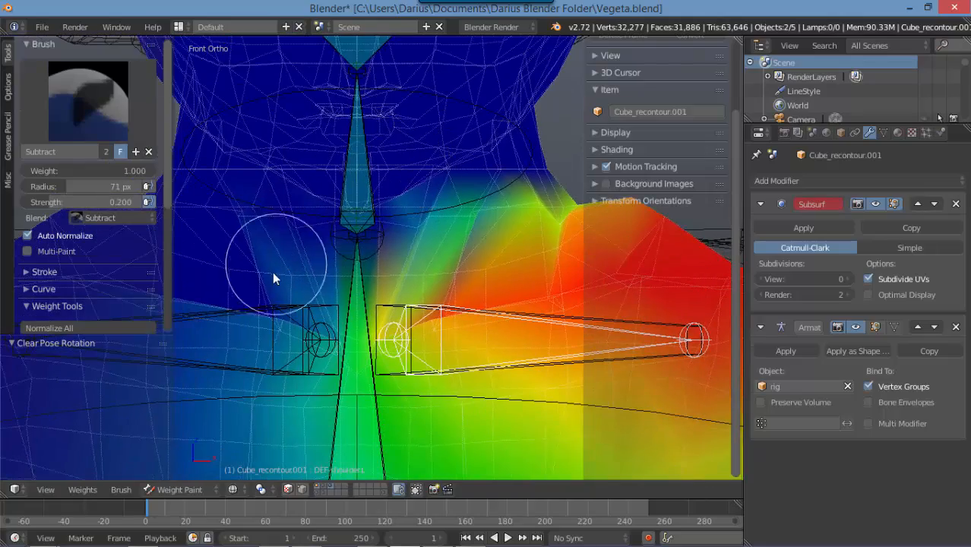
{"action": "left_click", "coordinate": [232, 390]}
{"action": "middle_click_drag", "start_coordinate": [290, 325], "coordinate": [385, 161], "text": "shift"}
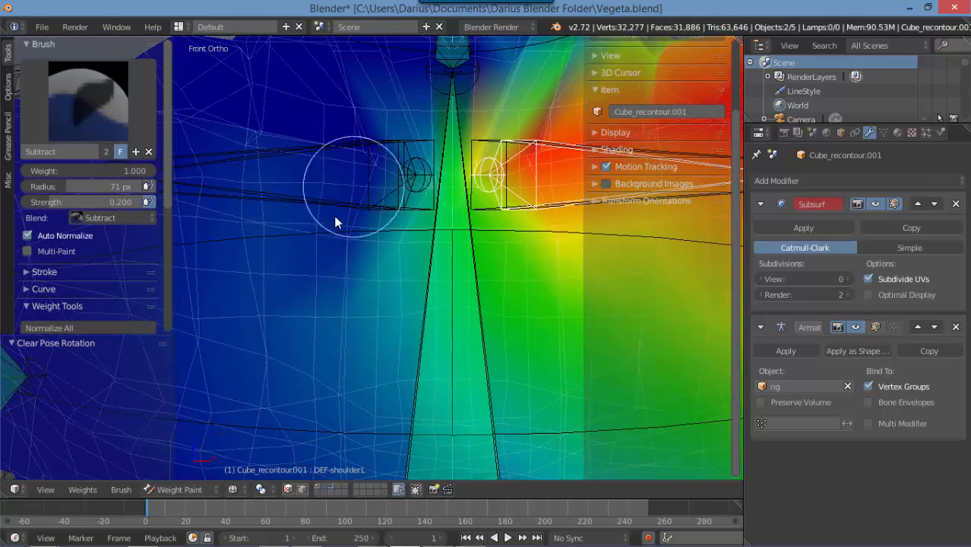
{"action": "mouse_move", "coordinate": [333, 217]}
{"action": "left_mouse_down"}
{"action": "mouse_move", "coordinate": [273, 203]}
{"action": "mouse_move", "coordinate": [275, 213]}
{"action": "left_mouse_up"}
{"action": "scroll", "coordinate": [274, 213], "scroll_direction": "down", "scroll_amount": 5}
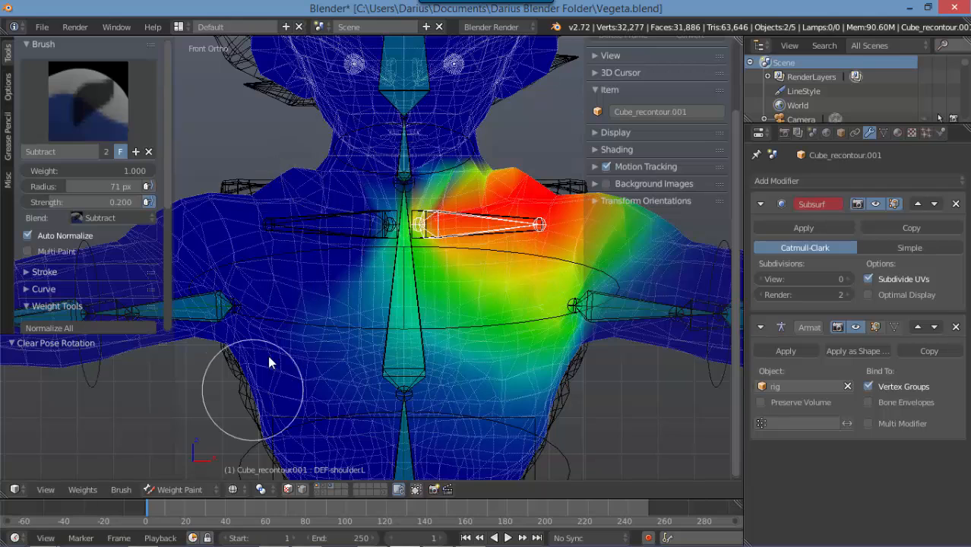
Subtract DEF-shoulder.L weight along the centre line of the chest and up to the base of the neck
{"action": "mouse_move", "coordinate": [330, 305]}
{"action": "left_mouse_down"}
{"action": "mouse_move", "coordinate": [354, 273]}
{"action": "mouse_move", "coordinate": [364, 404]}
{"action": "mouse_move", "coordinate": [389, 402]}
{"action": "left_mouse_up"}
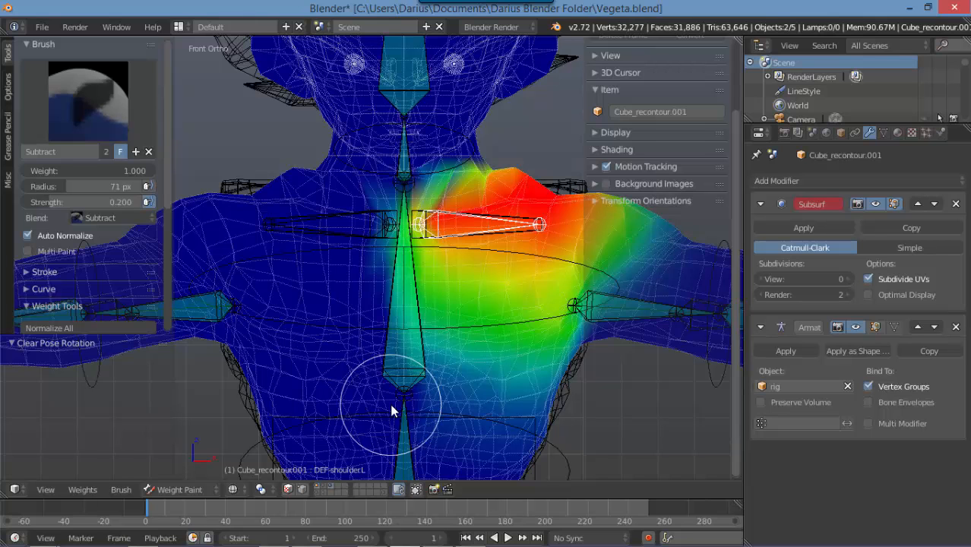
{"action": "scroll", "coordinate": [357, 262], "scroll_direction": "up", "scroll_amount": 2}
{"action": "mouse_move", "coordinate": [358, 266]}
{"action": "left_mouse_down"}
{"action": "mouse_move", "coordinate": [370, 189]}
{"action": "mouse_move", "coordinate": [382, 199]}
{"action": "mouse_move", "coordinate": [405, 374]}
{"action": "mouse_move", "coordinate": [427, 388]}
{"action": "mouse_move", "coordinate": [390, 211]}
{"action": "mouse_move", "coordinate": [397, 170]}
{"action": "mouse_move", "coordinate": [457, 127]}
{"action": "left_mouse_up"}
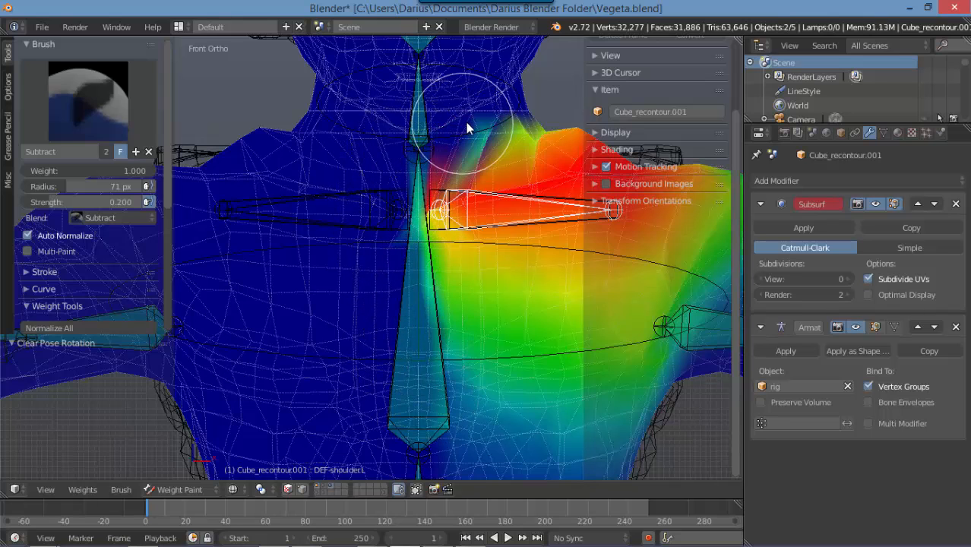
{"action": "scroll", "coordinate": [363, 240], "scroll_direction": "down", "scroll_amount": 5}
{"action": "scroll", "coordinate": [364, 241], "scroll_direction": "up", "scroll_amount": 3}
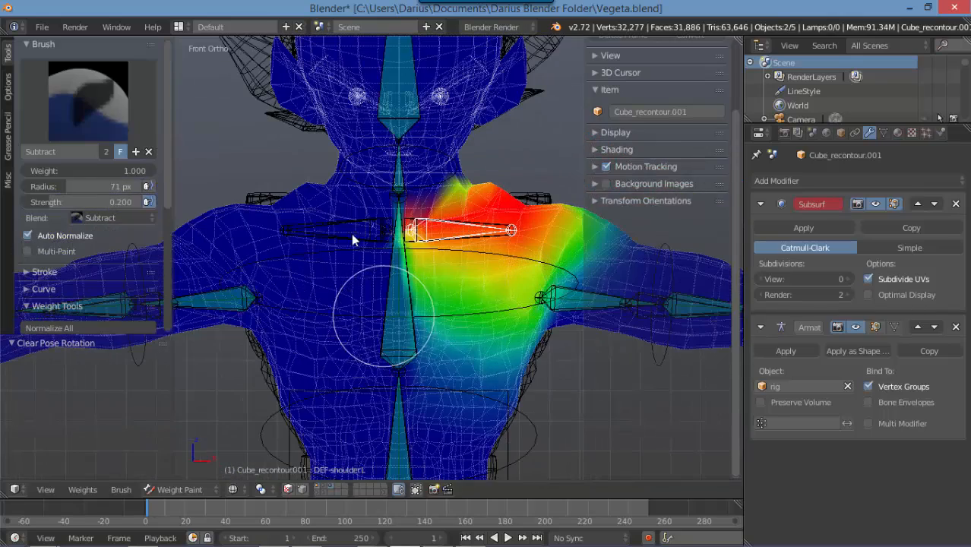
Switch from the Subtract brush to the Blur brush and set its blending mode to Mix
{"action": "left_click", "coordinate": [143, 212]}
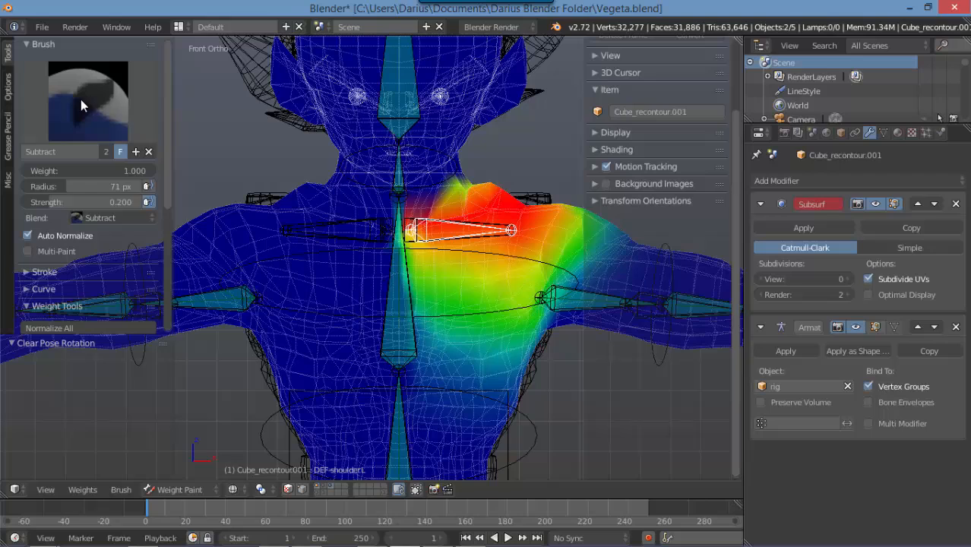
{"action": "left_click", "coordinate": [113, 214]}
{"action": "left_click", "coordinate": [117, 137]}
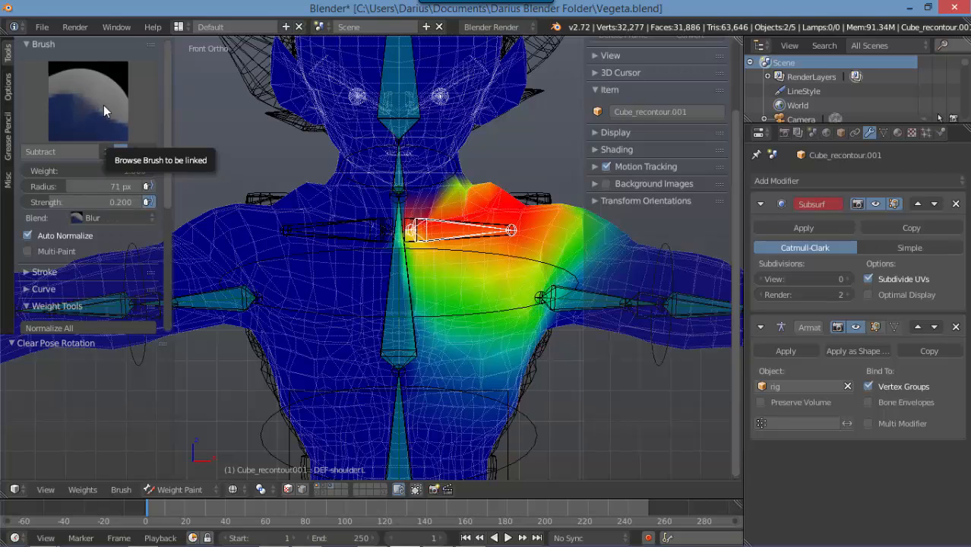
{"action": "left_click", "coordinate": [103, 105]}
{"action": "left_click", "coordinate": [106, 182]}
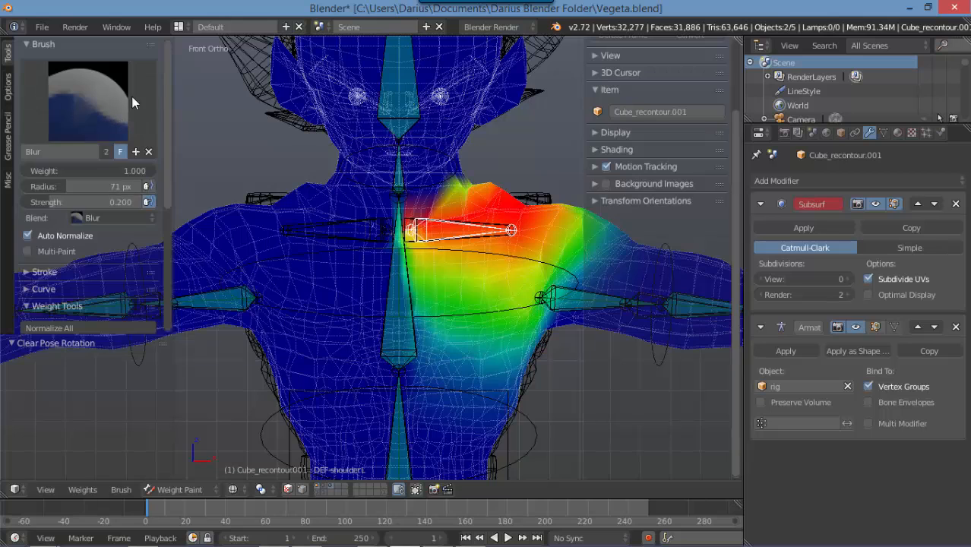
{"action": "left_click", "coordinate": [120, 215]}
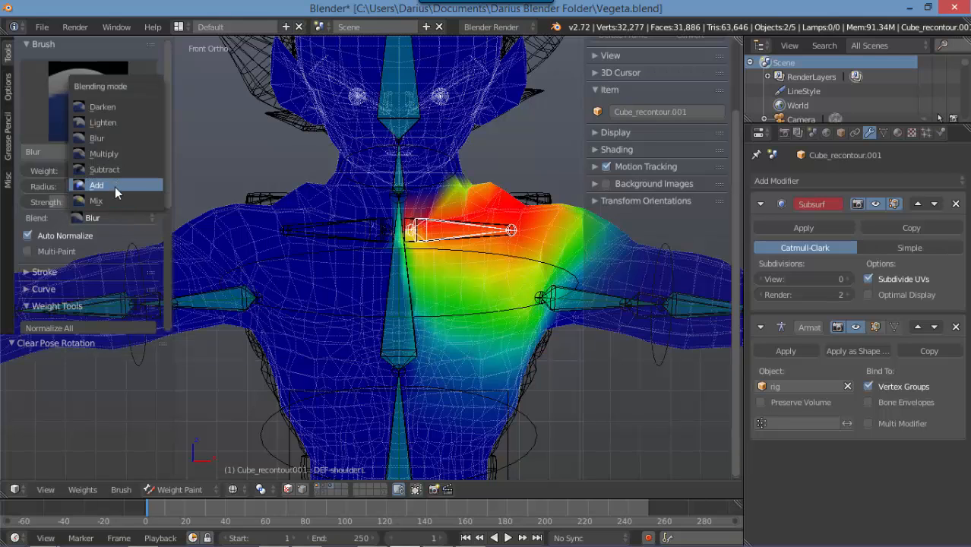
{"action": "left_click", "coordinate": [115, 199]}
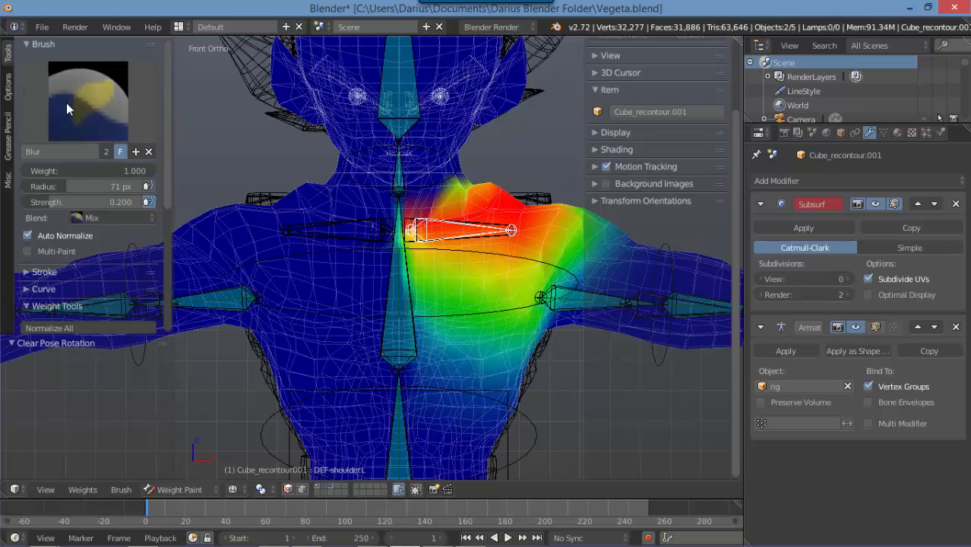
Paint DEF-shoulder.L weight 1.000 at strength 0.200 over the side of the neck and the inner shoulder
{"action": "scroll", "coordinate": [352, 297], "scroll_direction": "up", "scroll_amount": 3}
{"action": "middle_click_drag", "start_coordinate": [454, 217], "coordinate": [398, 286], "text": "shift"}
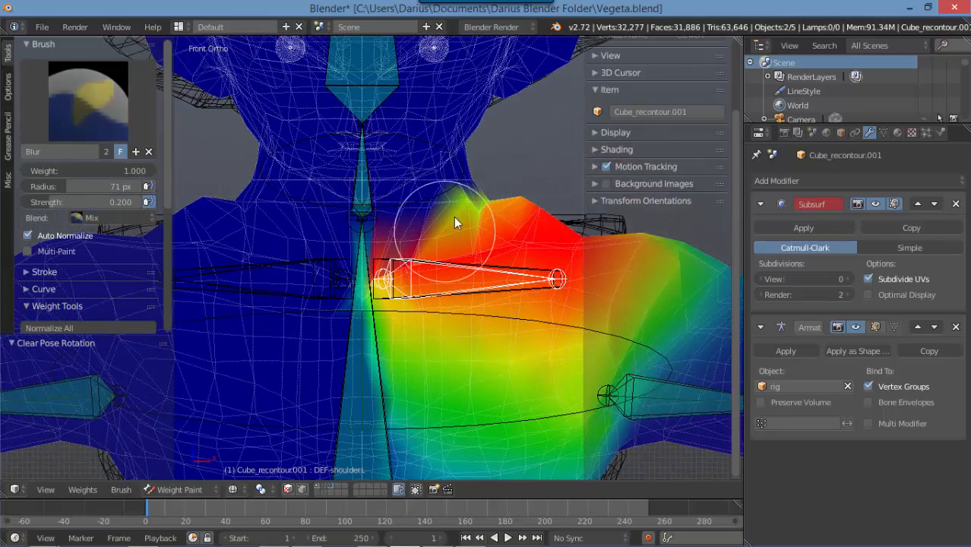
{"action": "mouse_move", "coordinate": [494, 190]}
{"action": "left_mouse_down"}
{"action": "mouse_move", "coordinate": [407, 266]}
{"action": "mouse_move", "coordinate": [456, 176]}
{"action": "mouse_move", "coordinate": [425, 255]}
{"action": "mouse_move", "coordinate": [398, 279]}
{"action": "left_mouse_up"}
{"action": "scroll", "coordinate": [367, 279], "scroll_direction": "down", "scroll_amount": 4}
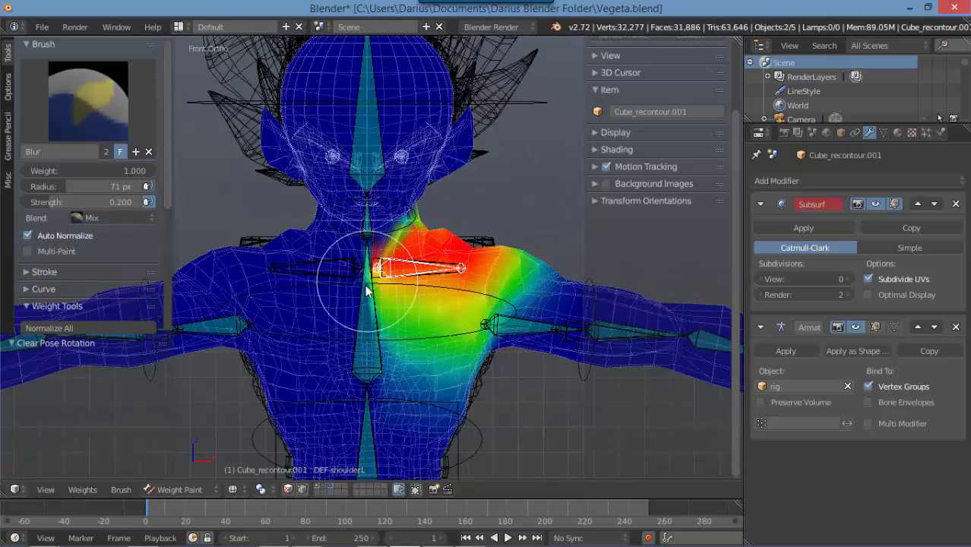
{"action": "scroll", "coordinate": [388, 310], "scroll_direction": "up", "scroll_amount": 4}
{"action": "middle_click_drag", "start_coordinate": [466, 200], "coordinate": [438, 224], "text": "shift"}
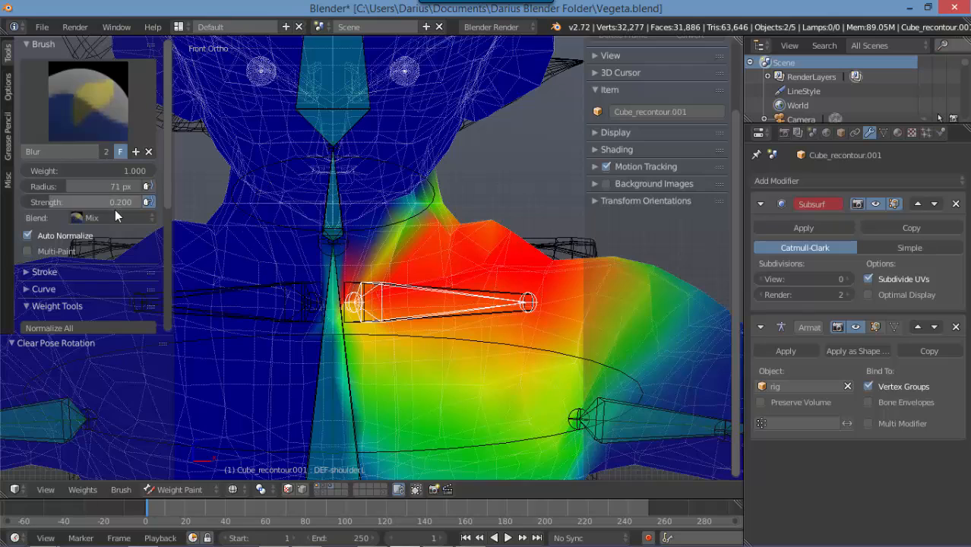
Switch to the Subtract brush with Subtract blending and remove the DEF-shoulder.L weight from the side of the neck
{"action": "left_click", "coordinate": [114, 106]}
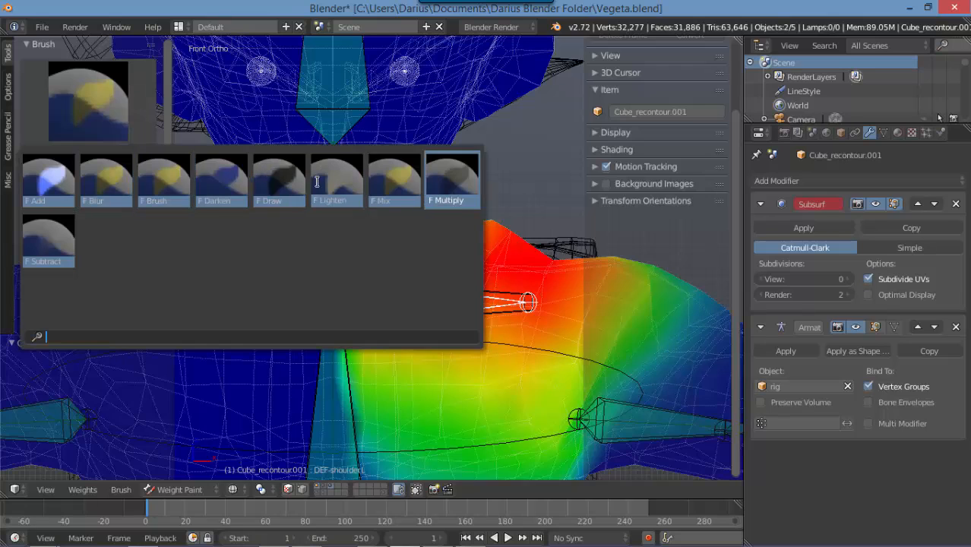
{"action": "left_click", "coordinate": [49, 241]}
{"action": "scroll", "coordinate": [304, 243], "scroll_direction": "up", "scroll_amount": 3}
{"action": "middle_click_drag", "start_coordinate": [390, 221], "coordinate": [299, 319], "text": "shift"}
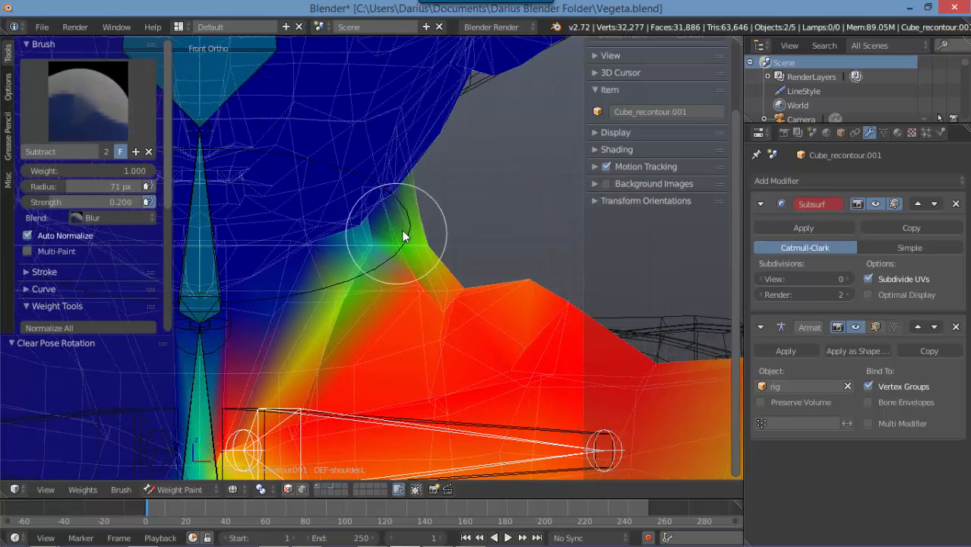
{"action": "left_click", "coordinate": [107, 217]}
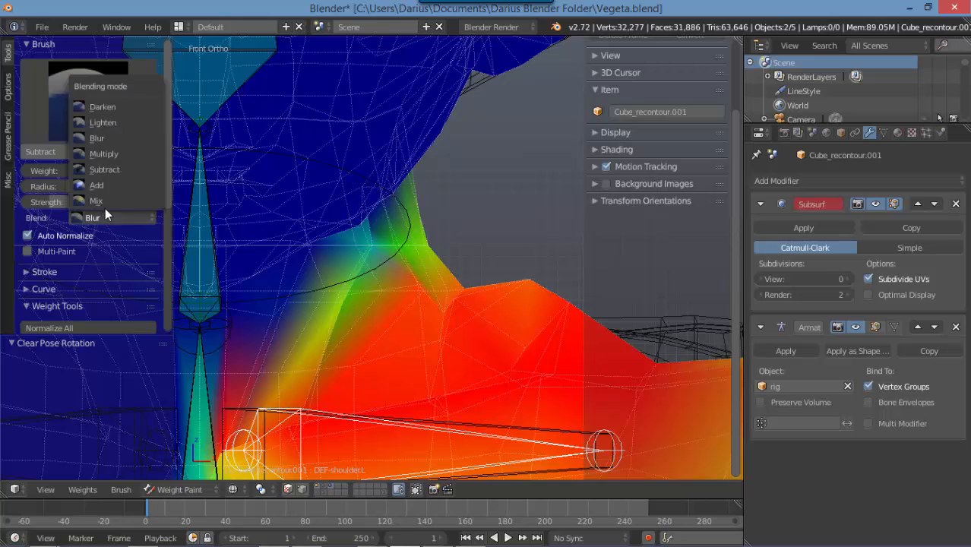
{"action": "left_click", "coordinate": [106, 170]}
{"action": "mouse_move", "coordinate": [446, 233]}
{"action": "left_mouse_down"}
{"action": "mouse_move", "coordinate": [386, 250]}
{"action": "mouse_move", "coordinate": [433, 217]}
{"action": "mouse_move", "coordinate": [440, 232]}
{"action": "mouse_move", "coordinate": [332, 282]}
{"action": "left_mouse_up"}
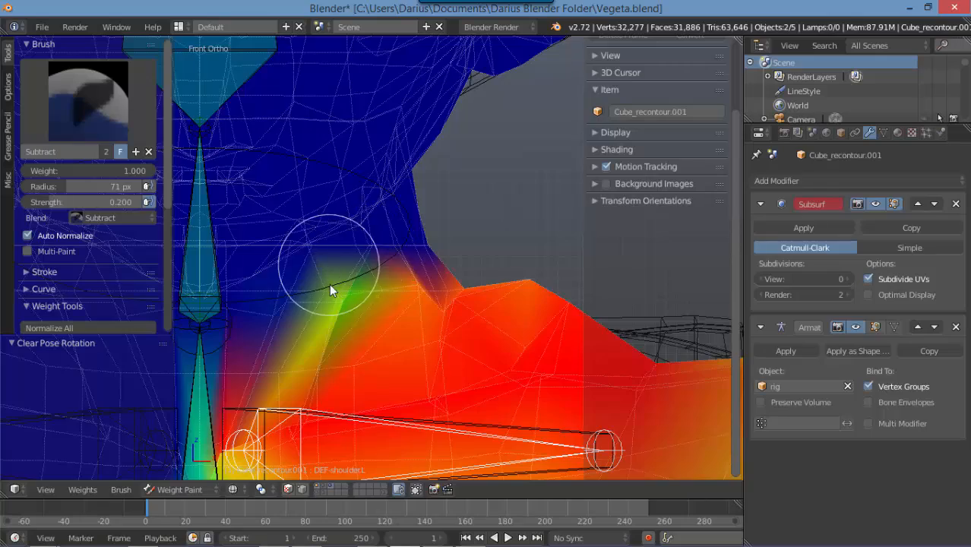
Try rotating the shoulder.L control upward to test the neck and shoulder deformation, and cancel the rotation
{"action": "scroll", "coordinate": [367, 306], "scroll_direction": "down", "scroll_amount": 4}
{"action": "middle_click_drag", "start_coordinate": [367, 306], "coordinate": [411, 269], "text": "shift"}
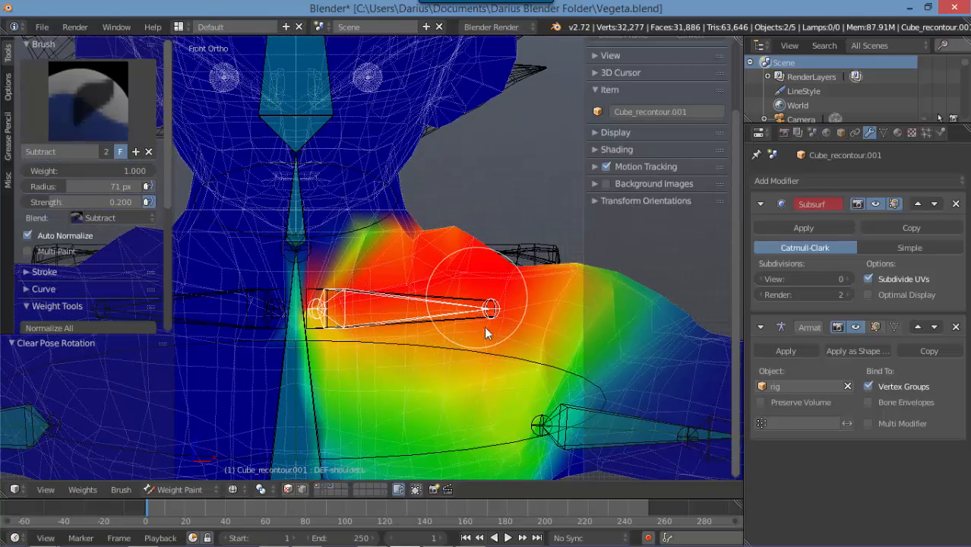
{"action": "right_click", "coordinate": [492, 361], "text": "ctrl"}
{"action": "scroll", "coordinate": [492, 360], "scroll_direction": "down", "scroll_amount": 4}
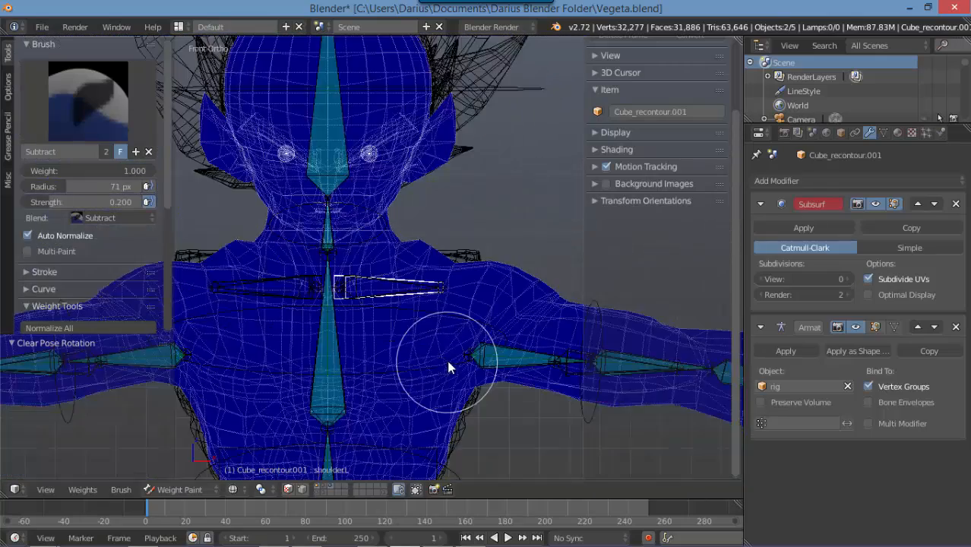
{"action": "key", "text": "r"}
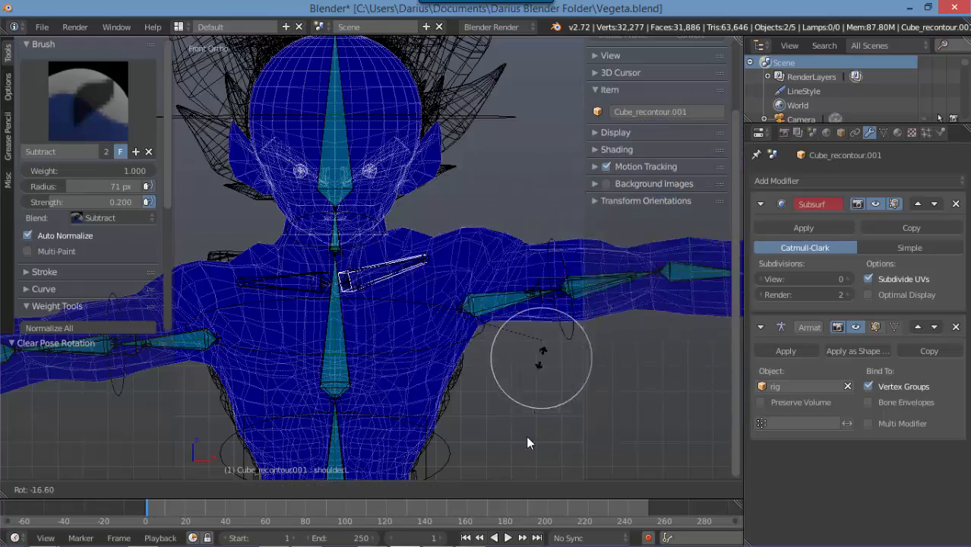
{"action": "left_click", "coordinate": [498, 304]}
{"action": "scroll", "coordinate": [486, 323], "scroll_direction": "up", "scroll_amount": 5}
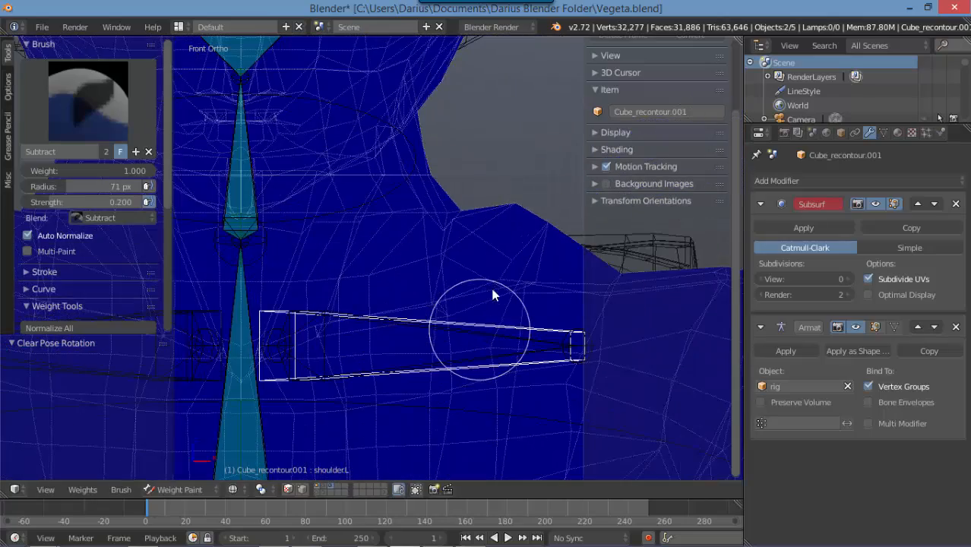
{"action": "scroll", "coordinate": [472, 331], "scroll_direction": "down", "scroll_amount": 5}
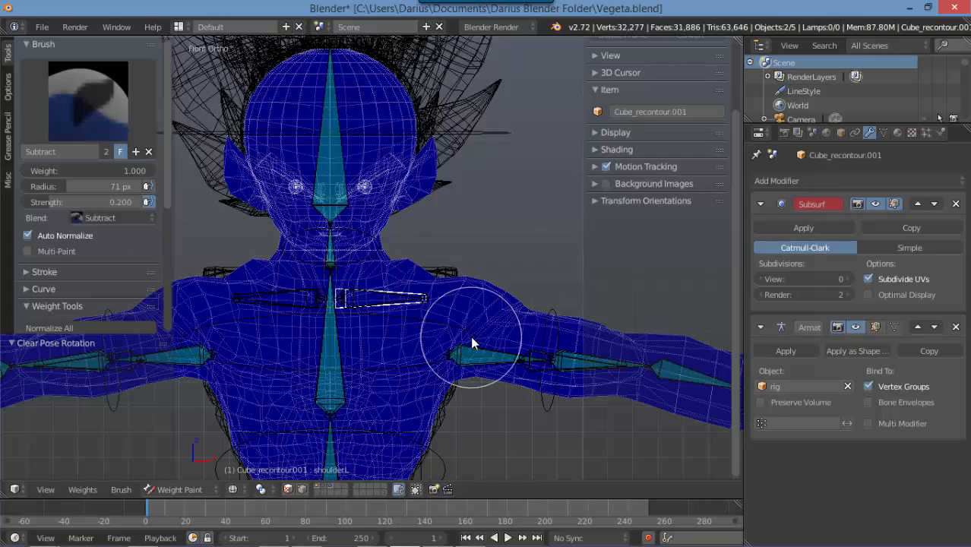
Display the weights of the DEF-shoulder.L bone again and switch to the Mix brush
{"action": "scroll", "coordinate": [470, 335], "scroll_direction": "up", "scroll_amount": 4}
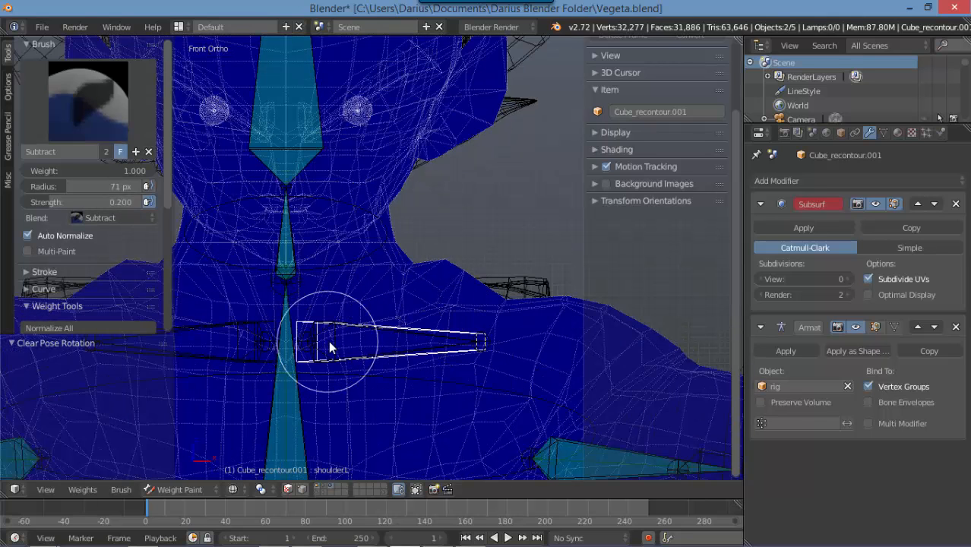
{"action": "right_click", "coordinate": [368, 344]}
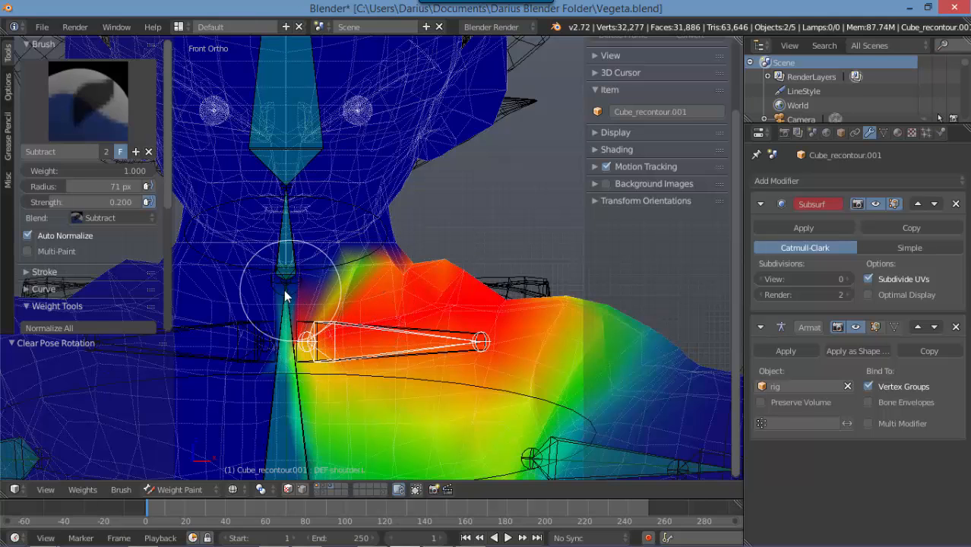
{"action": "scroll", "coordinate": [284, 290], "scroll_direction": "up", "scroll_amount": 3}
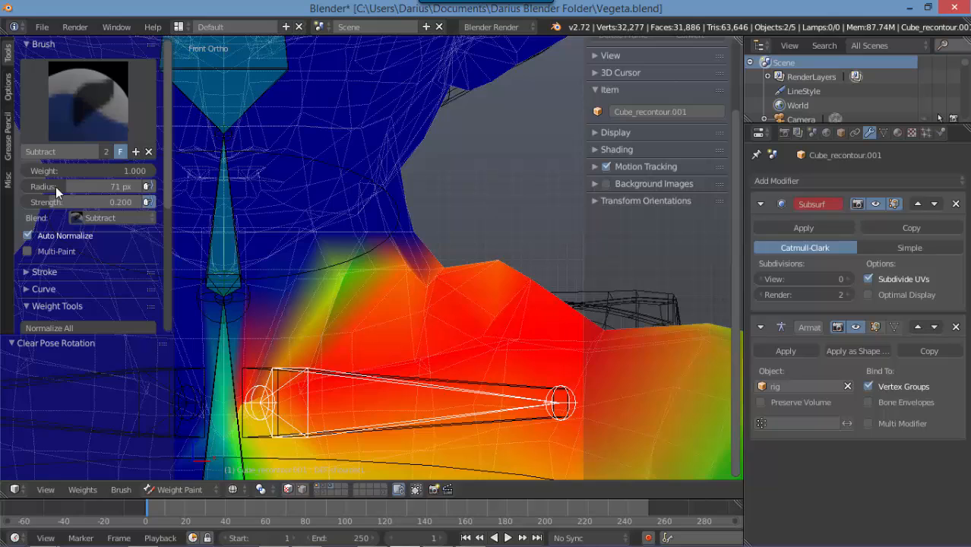
{"action": "left_click", "coordinate": [130, 218]}
{"action": "left_click", "coordinate": [121, 202]}
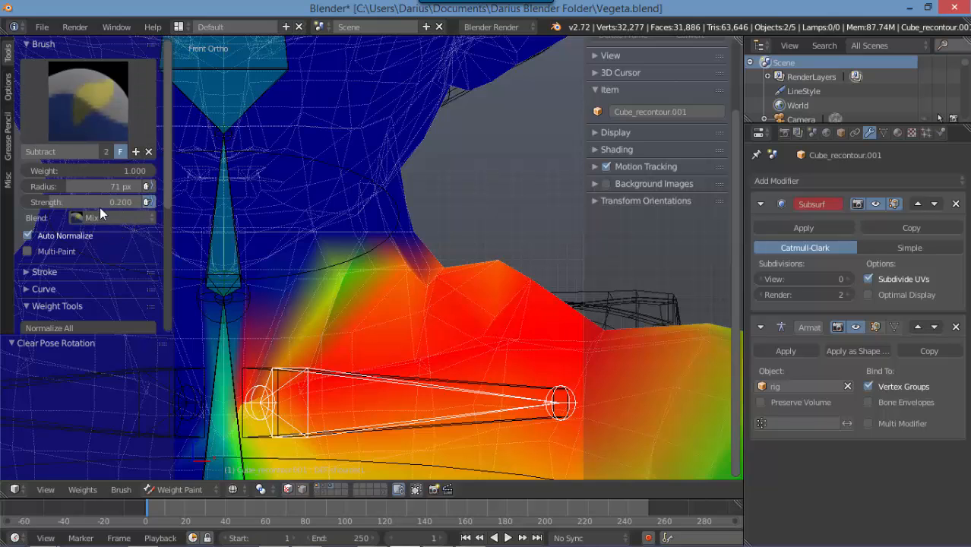
{"action": "left_click", "coordinate": [82, 111]}
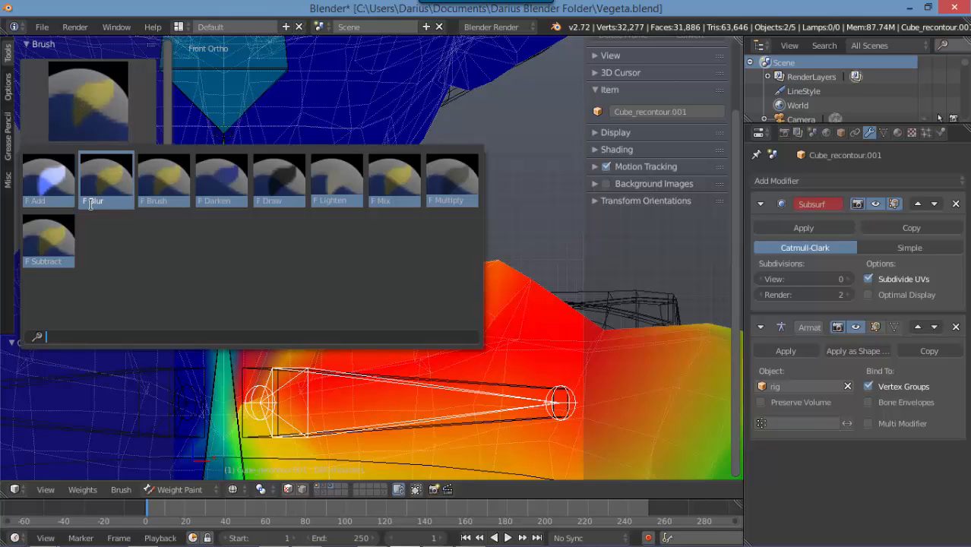
{"action": "left_click", "coordinate": [393, 181]}
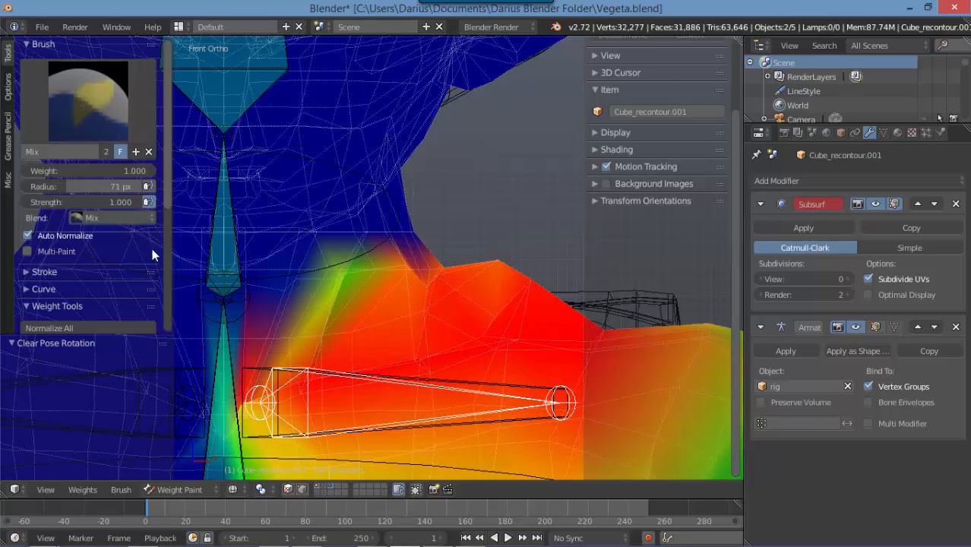
Set the brush weight to 0.2 and paint it across the side of the neck above the shoulder
{"action": "scroll", "coordinate": [270, 372], "scroll_direction": "up", "scroll_amount": 2}
{"action": "scroll", "coordinate": [271, 370], "scroll_direction": "down", "scroll_amount": 3}
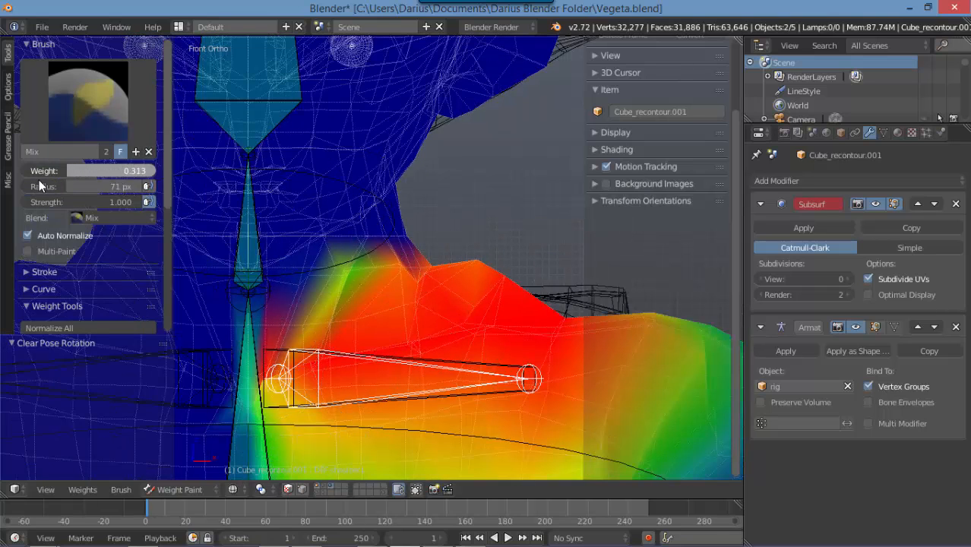
{"action": "left_click_drag", "start_coordinate": [76, 171], "coordinate": [72, 171]}
{"action": "type", "text": "0.2"}
{"action": "key", "text": "Return"}
{"action": "scroll", "coordinate": [345, 201], "scroll_direction": "up", "scroll_amount": 1}
{"action": "scroll", "coordinate": [346, 202], "scroll_direction": "up", "scroll_amount": 3}
{"action": "left_click_drag", "start_coordinate": [447, 218], "coordinate": [357, 234]}
Extend the 0.2 weight to the front of the neck base beside the painted area, and return to the front view
{"action": "mouse_move", "coordinate": [330, 265]}
{"action": "middle_mouse_down"}
{"action": "mouse_move", "coordinate": [287, 230]}
{"action": "mouse_move", "coordinate": [357, 215]}
{"action": "middle_mouse_up"}
{"action": "scroll", "coordinate": [286, 231], "scroll_direction": "up", "scroll_amount": 2}
{"action": "scroll", "coordinate": [280, 203], "scroll_direction": "up", "scroll_amount": 2}
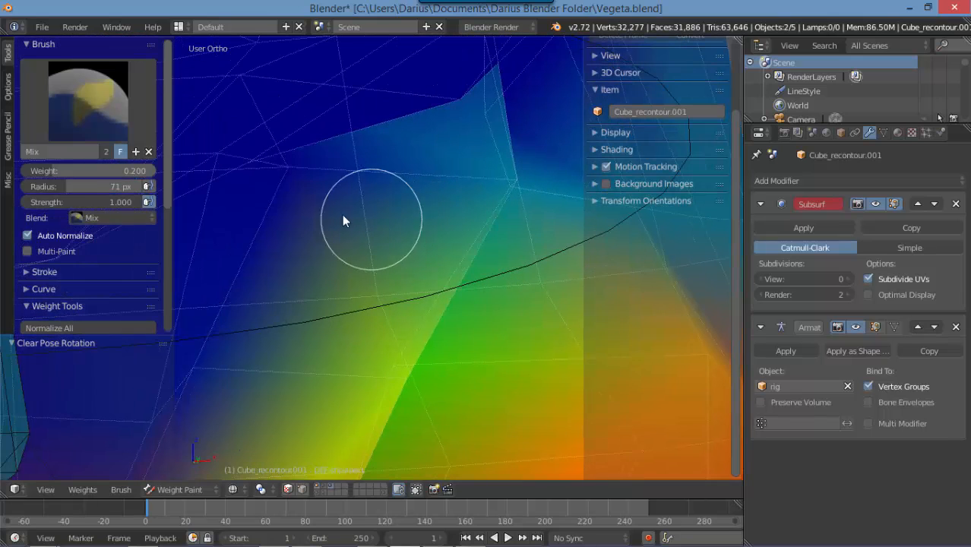
{"action": "left_click", "coordinate": [306, 191]}
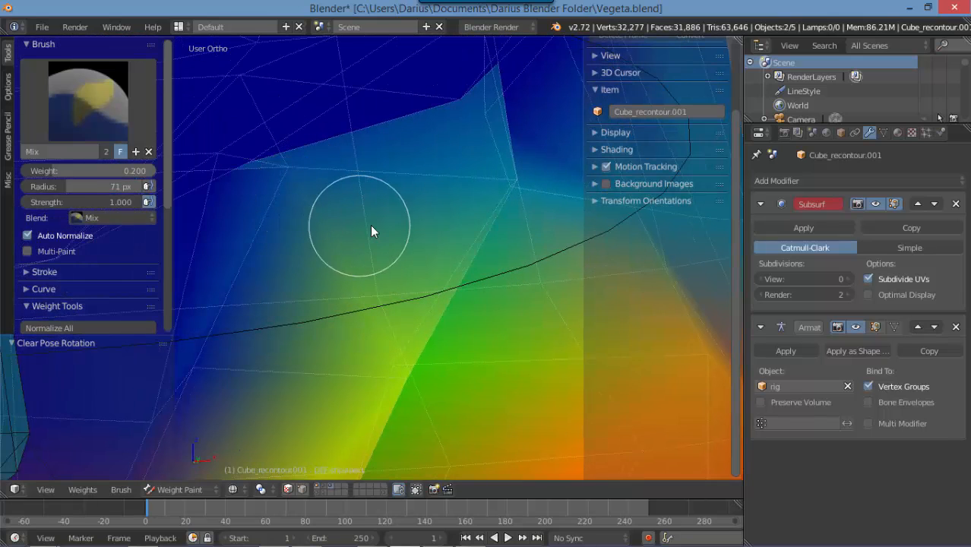
{"action": "key", "text": "KP_1"}
{"action": "scroll", "coordinate": [372, 226], "scroll_direction": "down", "scroll_amount": 3}
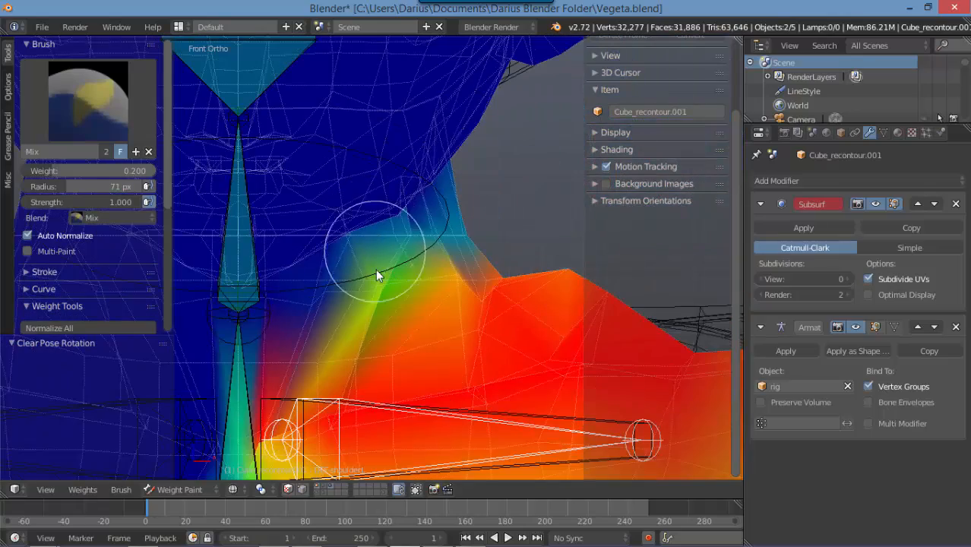
{"action": "scroll", "coordinate": [401, 316], "scroll_direction": "up", "scroll_amount": 2}
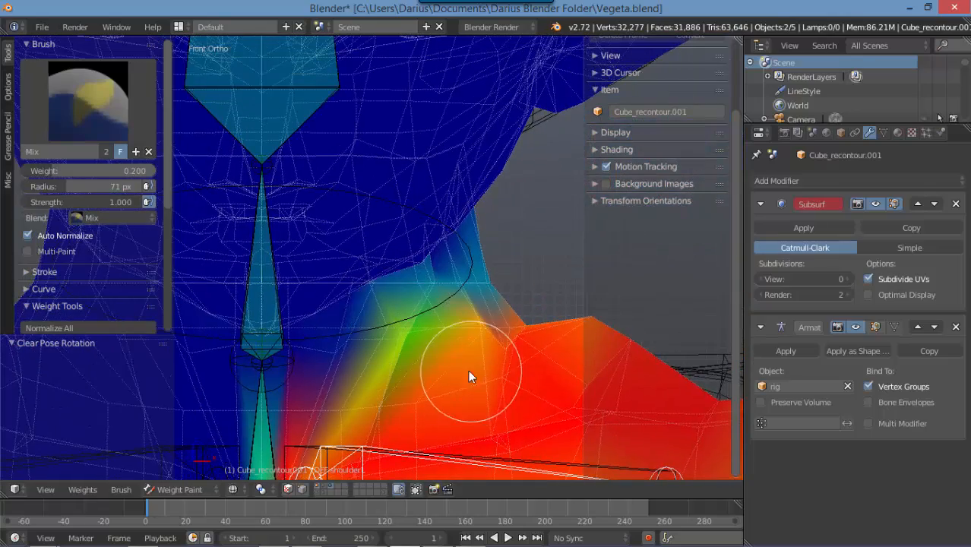
{"action": "scroll", "coordinate": [487, 410], "scroll_direction": "down", "scroll_amount": 3}
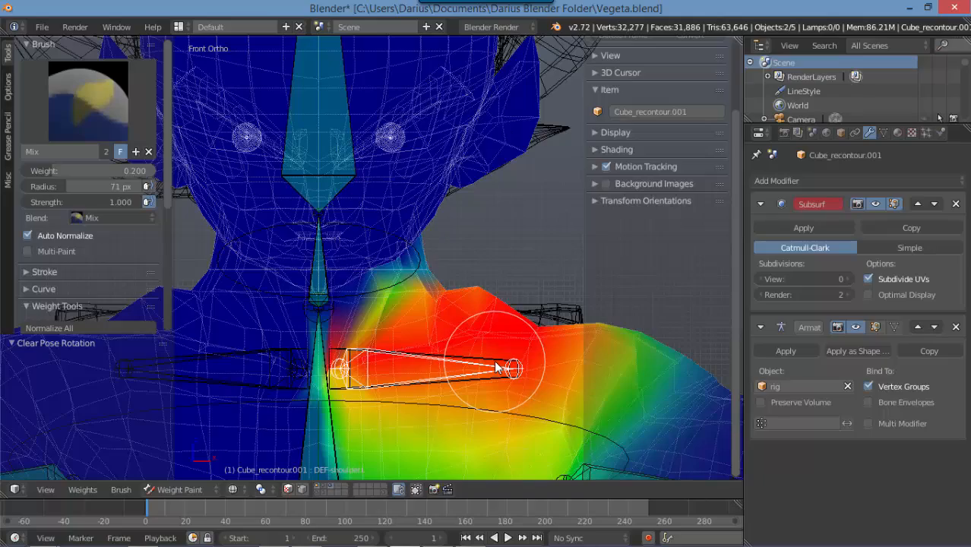
Try rotating the shoulder.L control upward in wireframe and in solid display to check the repainted neck, cancelling each rotation
{"action": "right_click", "coordinate": [533, 406]}
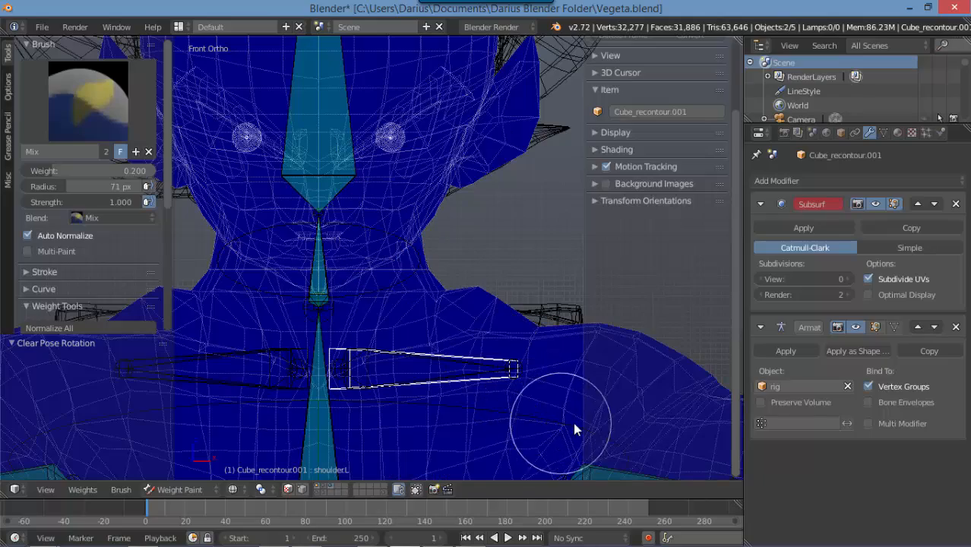
{"action": "key", "text": "r"}
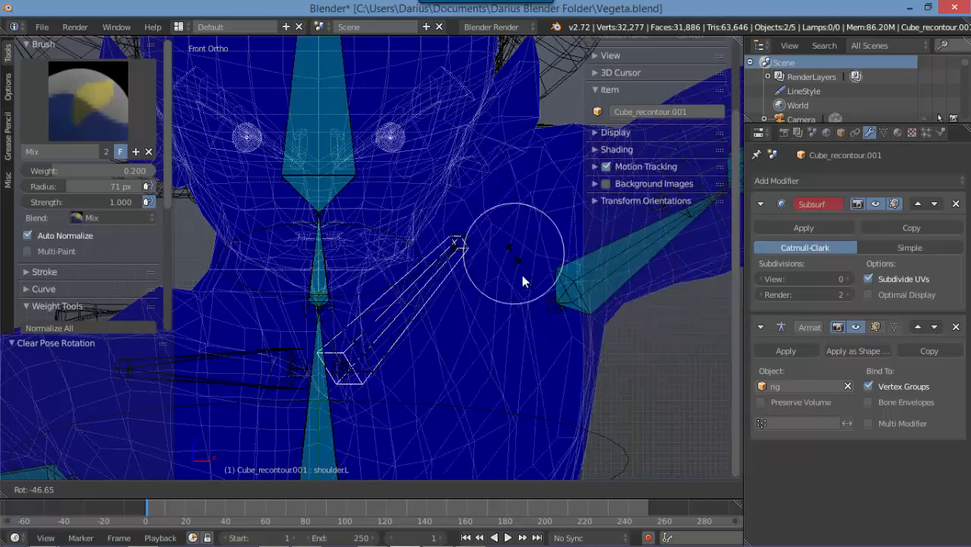
{"action": "scroll", "coordinate": [529, 378], "scroll_direction": "down", "scroll_amount": 4}
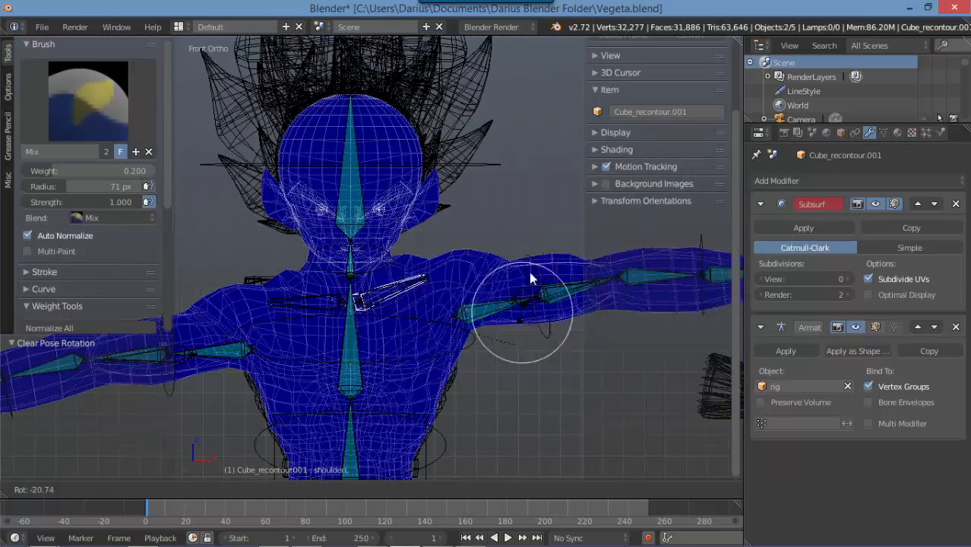
{"action": "right_click", "coordinate": [506, 355]}
{"action": "key", "text": "z"}
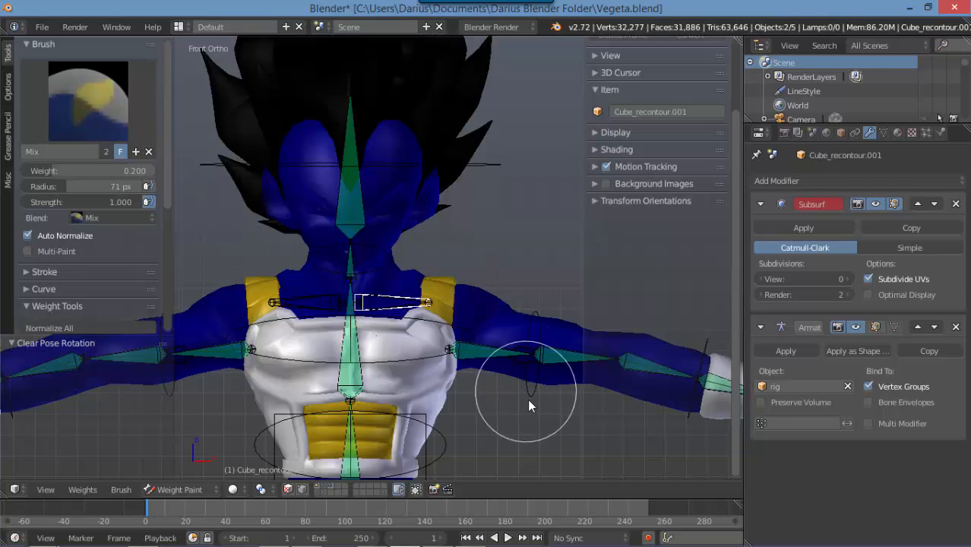
{"action": "key", "text": "r"}
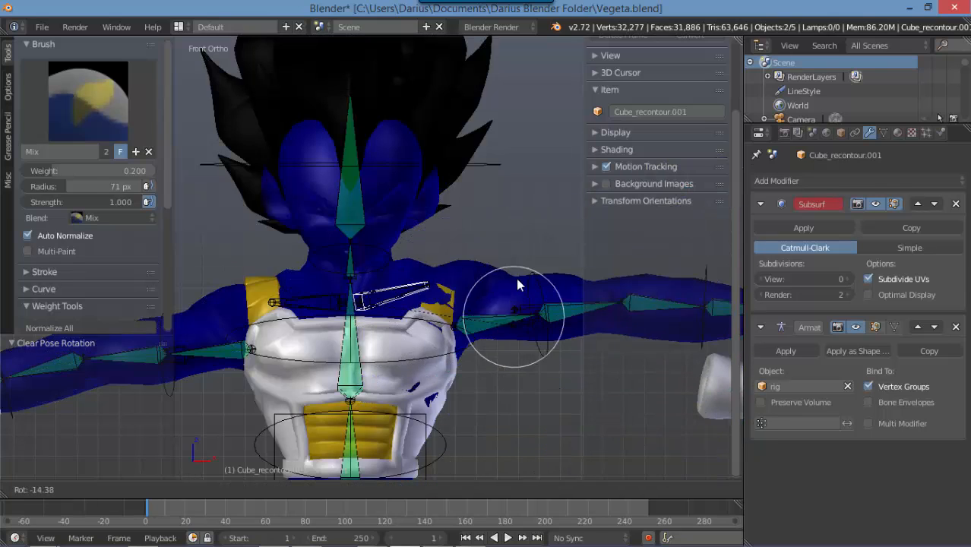
{"action": "left_click", "coordinate": [504, 353]}
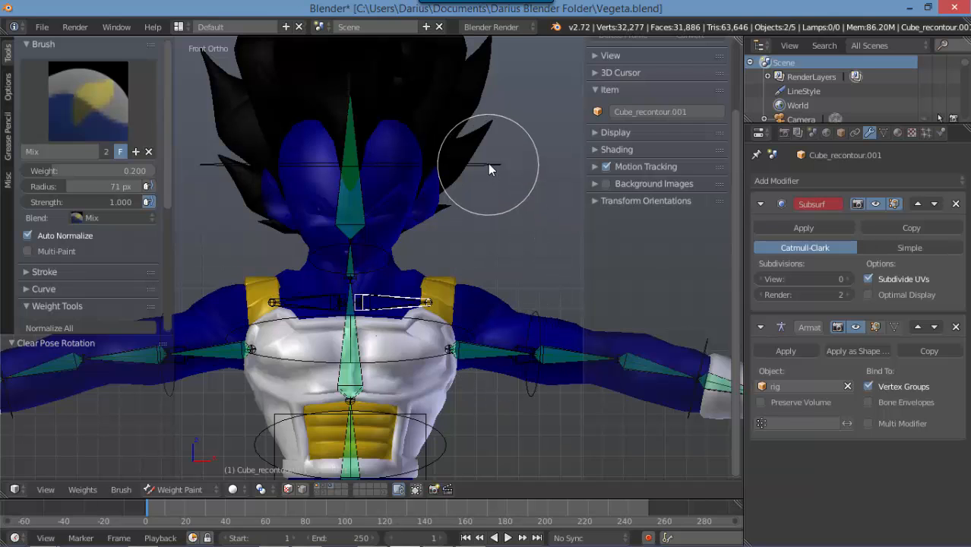
Try tilting and freely rotating the head control to test the head and neck deformation, and cancel the rotation
{"action": "key", "text": "r"}
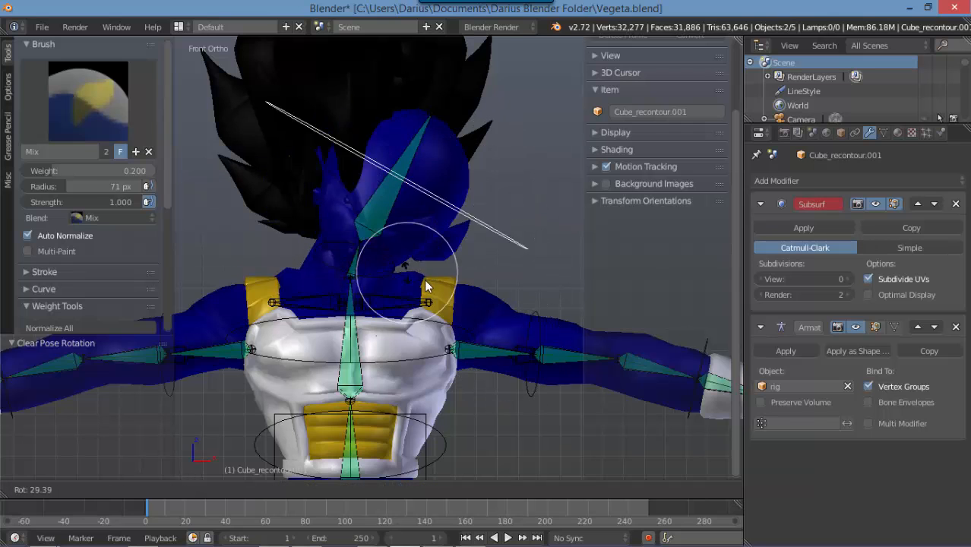
{"action": "key", "text": "r"}
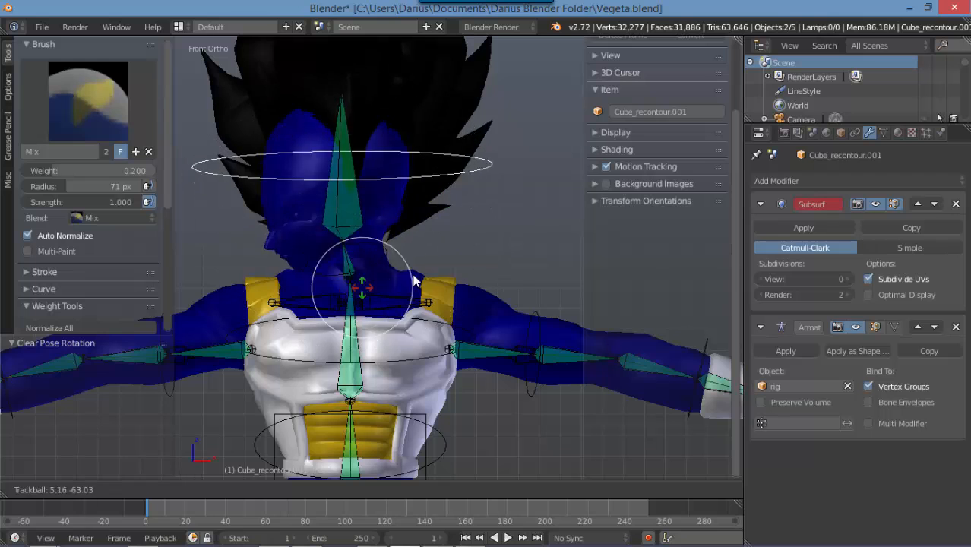
{"action": "key", "text": "Escape"}
{"action": "scroll", "coordinate": [401, 245], "scroll_direction": "down", "scroll_amount": 4}
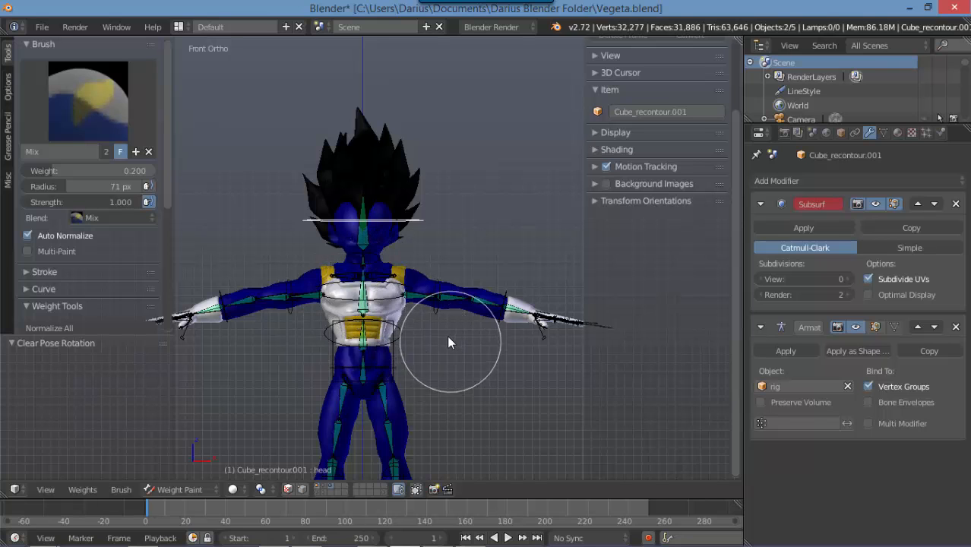
Select the foot.ik.L control and move it forward and up in the side view, by -0.843 in Y and 0.673 in Z
{"action": "scroll", "coordinate": [446, 335], "scroll_direction": "up", "scroll_amount": 4}
{"action": "middle_click_drag", "start_coordinate": [446, 335], "coordinate": [462, 234], "text": "shift"}
{"action": "key", "text": "KP_3"}
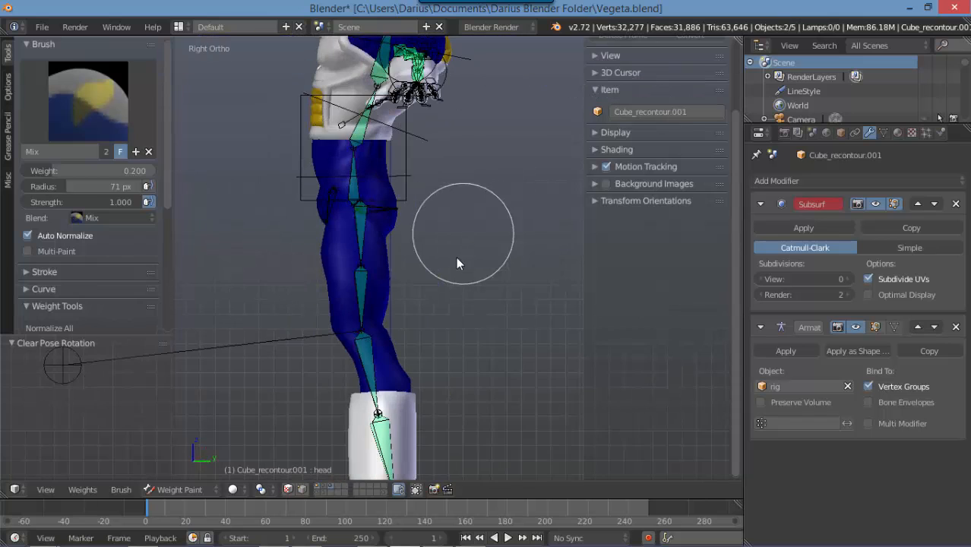
{"action": "middle_click_drag", "start_coordinate": [476, 285], "coordinate": [475, 250], "text": "shift"}
{"action": "middle_click_drag", "start_coordinate": [456, 339], "coordinate": [422, 193], "text": "shift"}
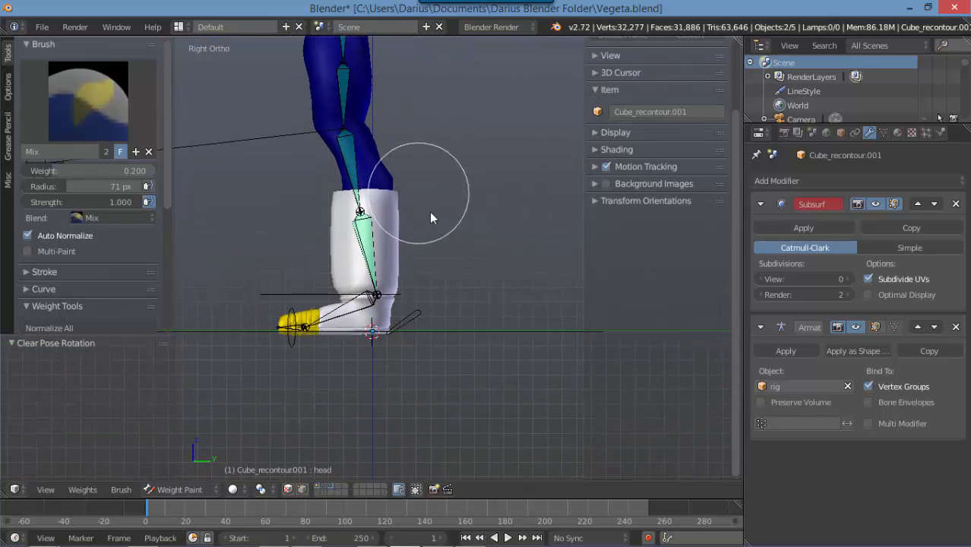
{"action": "middle_click_drag", "start_coordinate": [418, 289], "coordinate": [356, 313]}
{"action": "right_click", "coordinate": [393, 335]}
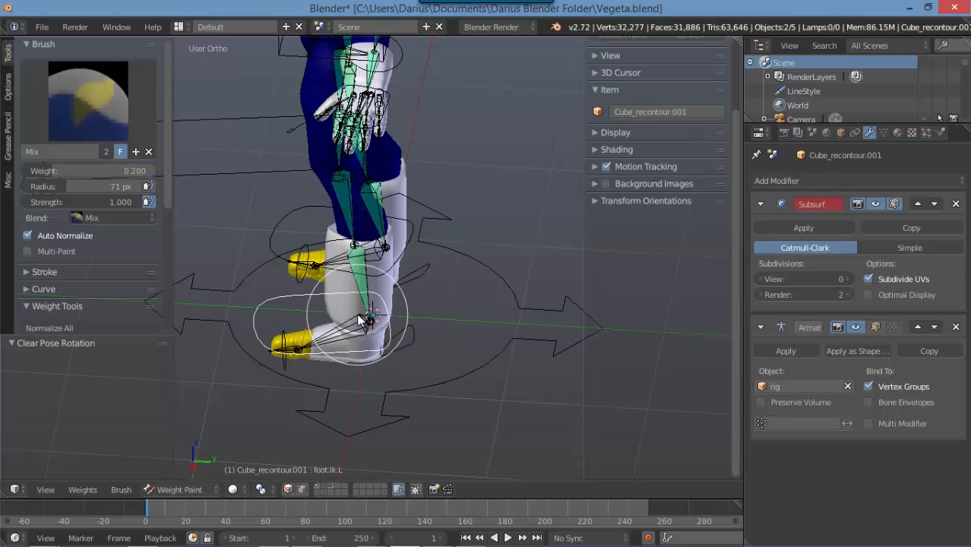
{"action": "key", "text": "KP_3"}
{"action": "middle_click_drag", "start_coordinate": [405, 220], "coordinate": [467, 367], "text": "shift"}
{"action": "key", "text": "g"}
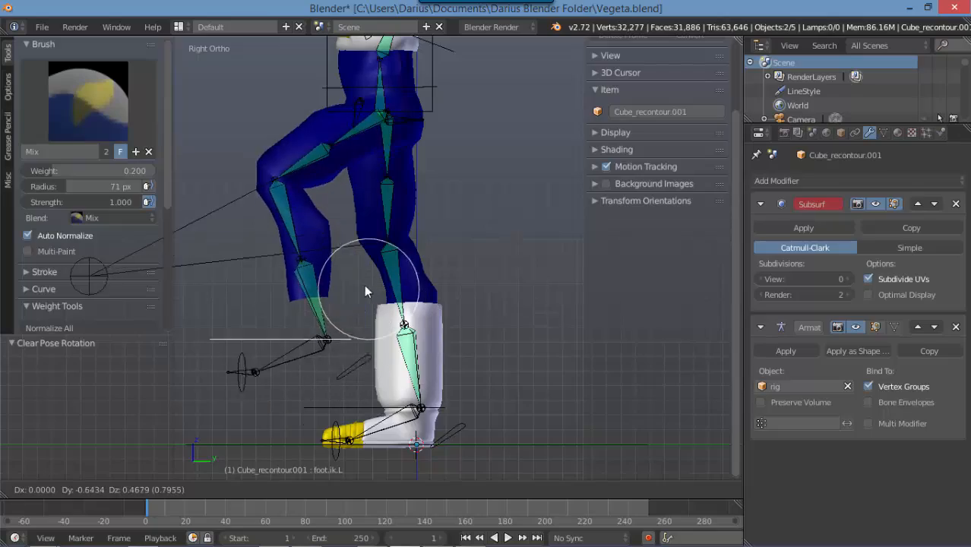
{"action": "left_click", "coordinate": [342, 262]}
Adjust the raised foot.ik.L control in the side view by another 0.058 in Y and 0.132 in Z
{"action": "middle_click_drag", "start_coordinate": [449, 257], "coordinate": [403, 281]}
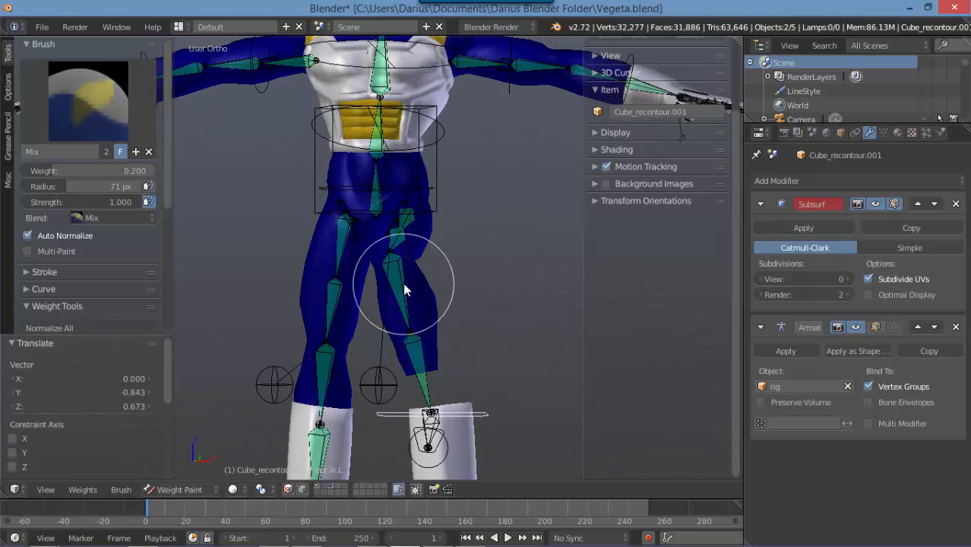
{"action": "key", "text": "KP_3"}
{"action": "key", "text": "g"}
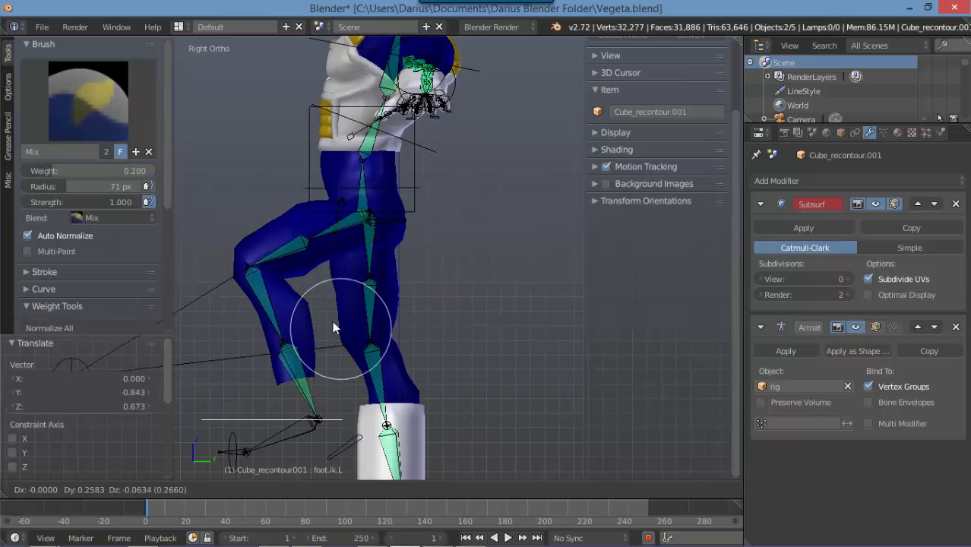
{"action": "left_click", "coordinate": [318, 307]}
Display the weights of the DEF-thigh.01.L bone and switch to the Subtract brush with Subtract blending
{"action": "scroll", "coordinate": [377, 273], "scroll_direction": "up", "scroll_amount": 3}
{"action": "middle_click_drag", "start_coordinate": [367, 262], "coordinate": [369, 378], "text": "shift"}
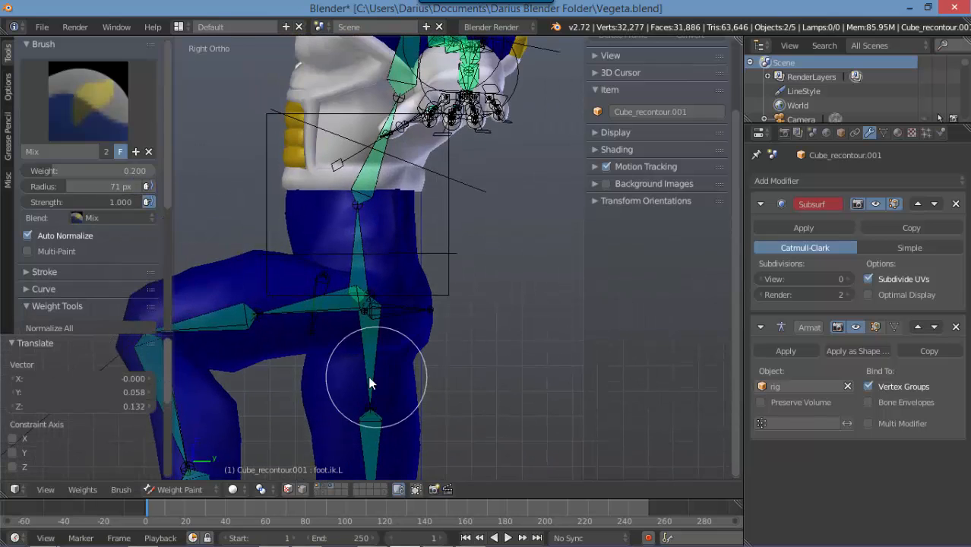
{"action": "scroll", "coordinate": [276, 363], "scroll_direction": "up", "scroll_amount": 3}
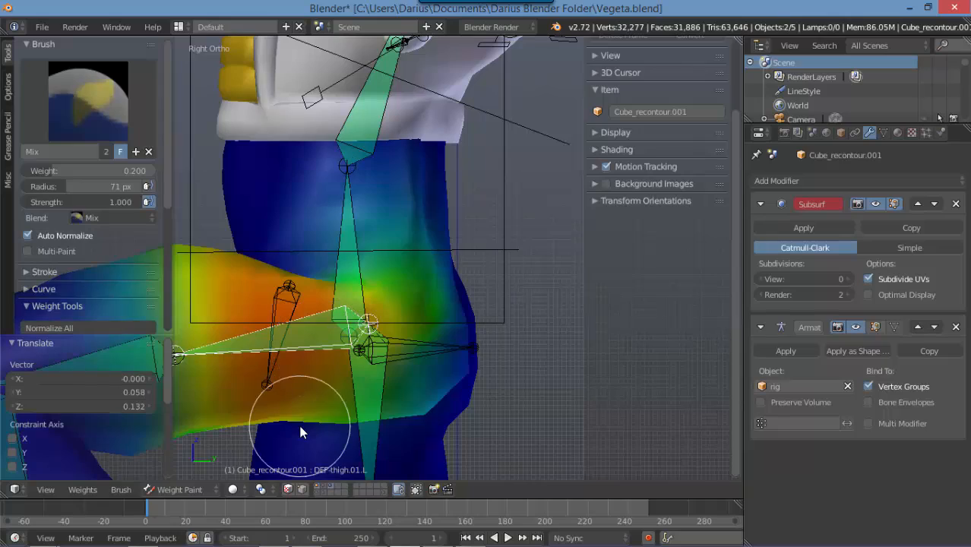
{"action": "mouse_move", "coordinate": [358, 357]}
{"action": "middle_mouse_down"}
{"action": "mouse_move", "coordinate": [221, 336]}
{"action": "mouse_move", "coordinate": [383, 364]}
{"action": "mouse_move", "coordinate": [115, 213]}
{"action": "middle_mouse_up"}
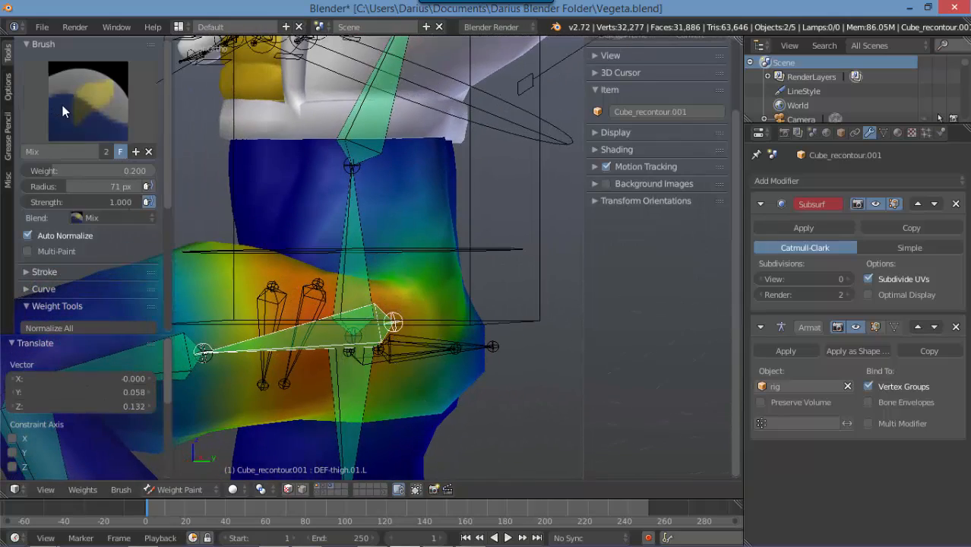
{"action": "left_click", "coordinate": [88, 115]}
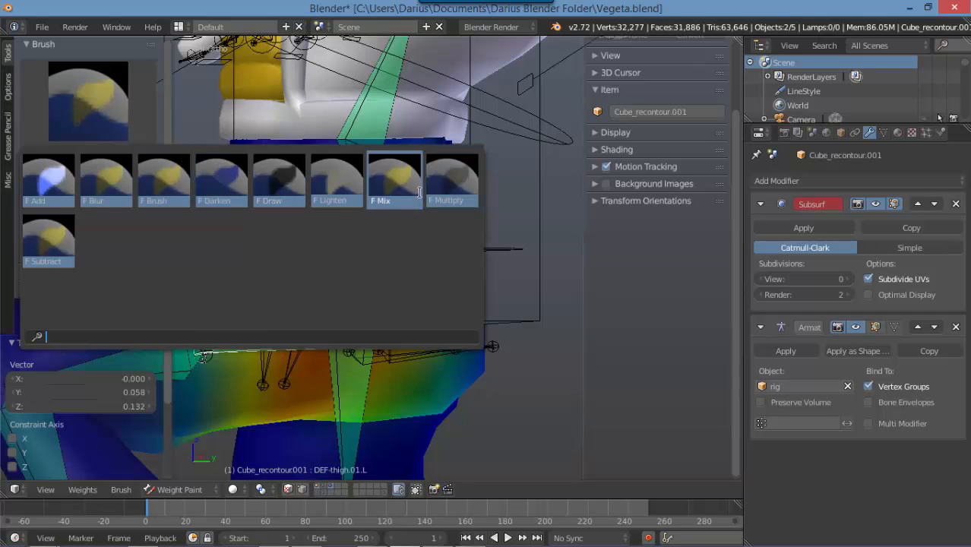
{"action": "left_click", "coordinate": [44, 240]}
{"action": "left_click", "coordinate": [101, 218]}
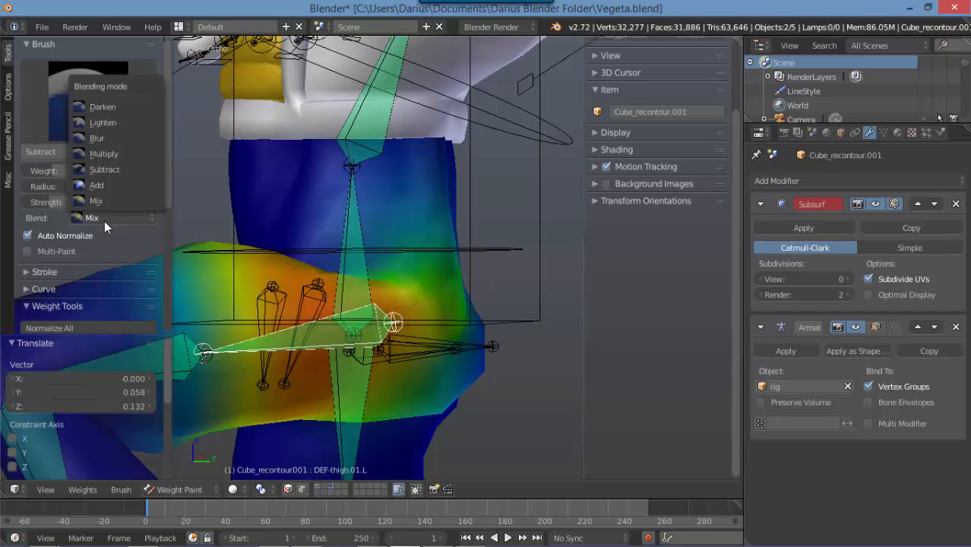
{"action": "left_click", "coordinate": [107, 169]}
Subtract the thigh bone's influence from the buttock and the side of the waist above the raised leg
{"action": "middle_click_drag", "start_coordinate": [243, 255], "coordinate": [310, 304]}
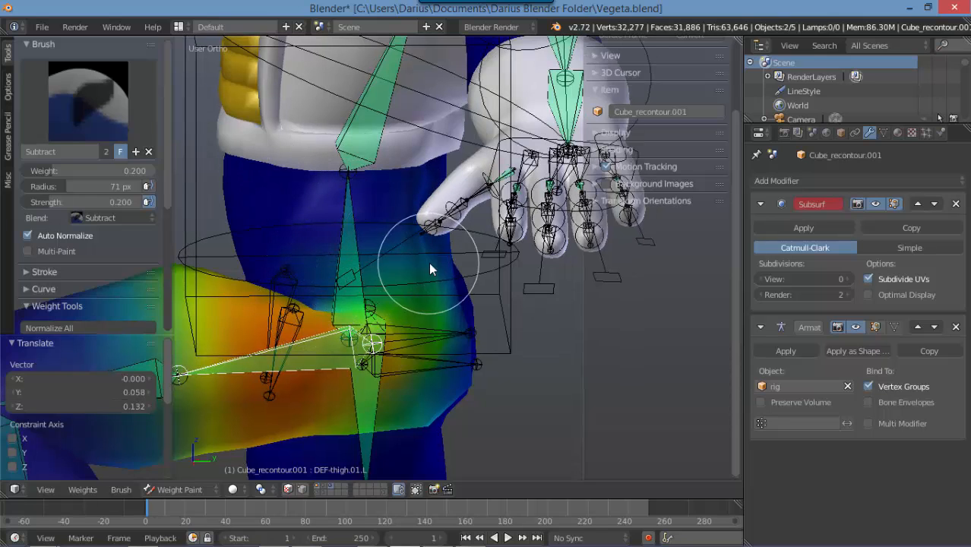
{"action": "middle_click_drag", "start_coordinate": [428, 262], "coordinate": [340, 198]}
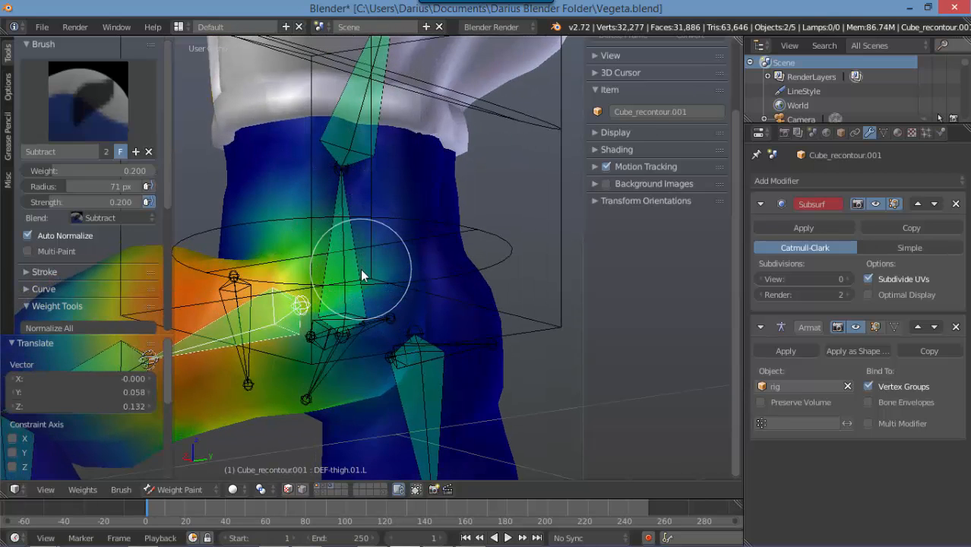
{"action": "mouse_move", "coordinate": [361, 269]}
{"action": "left_mouse_down"}
{"action": "mouse_move", "coordinate": [360, 281]}
{"action": "mouse_move", "coordinate": [349, 251]}
{"action": "mouse_move", "coordinate": [342, 265]}
{"action": "left_mouse_up"}
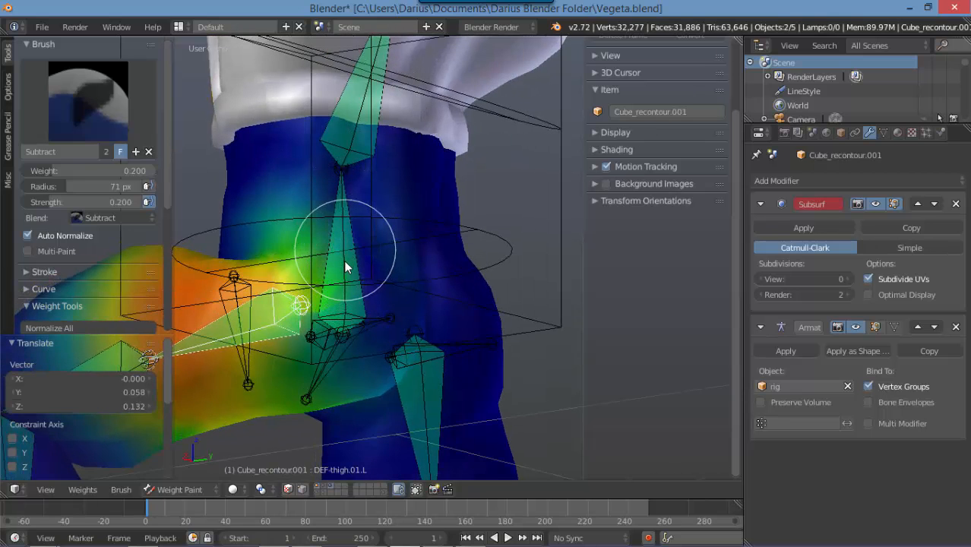
{"action": "mouse_move", "coordinate": [343, 264]}
{"action": "middle_mouse_down"}
{"action": "mouse_move", "coordinate": [416, 287]}
{"action": "mouse_move", "coordinate": [424, 306]}
{"action": "middle_mouse_up"}
{"action": "mouse_move", "coordinate": [414, 303]}
{"action": "left_mouse_down"}
{"action": "mouse_move", "coordinate": [387, 254]}
{"action": "mouse_move", "coordinate": [378, 258]}
{"action": "mouse_move", "coordinate": [427, 332]}
{"action": "mouse_move", "coordinate": [396, 292]}
{"action": "mouse_move", "coordinate": [398, 274]}
{"action": "mouse_move", "coordinate": [325, 202]}
{"action": "mouse_move", "coordinate": [366, 210]}
{"action": "mouse_move", "coordinate": [367, 156]}
{"action": "mouse_move", "coordinate": [392, 203]}
{"action": "left_mouse_up"}
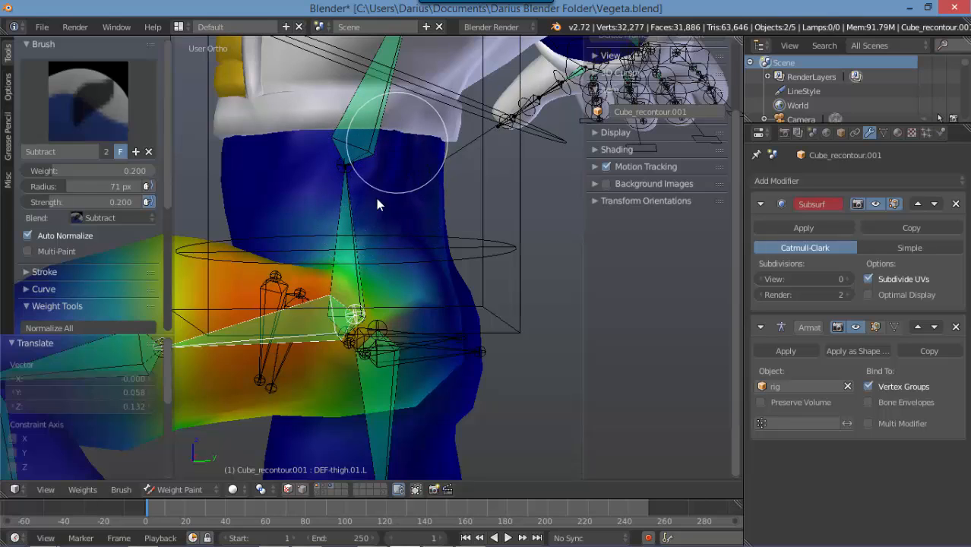
Set the brush weight to 1.0 and subtract more thigh weight around the side of the hip, in wireframe and solid display
{"action": "left_click_drag", "start_coordinate": [119, 173], "coordinate": [156, 172]}
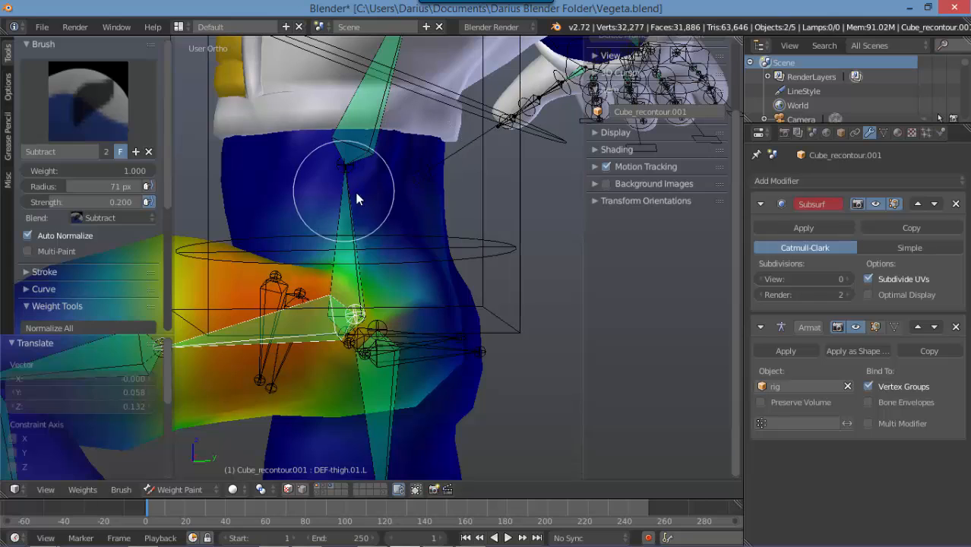
{"action": "key", "text": "z"}
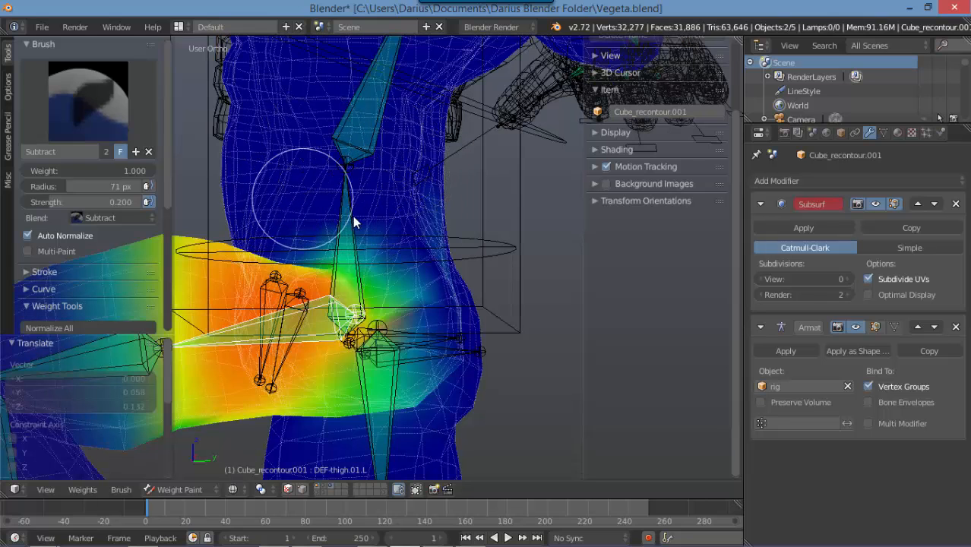
{"action": "mouse_move", "coordinate": [390, 232]}
{"action": "left_mouse_down"}
{"action": "mouse_move", "coordinate": [392, 254]}
{"action": "mouse_move", "coordinate": [418, 278]}
{"action": "mouse_move", "coordinate": [399, 275]}
{"action": "mouse_move", "coordinate": [407, 318]}
{"action": "mouse_move", "coordinate": [396, 332]}
{"action": "left_mouse_up"}
{"action": "key", "text": "z"}
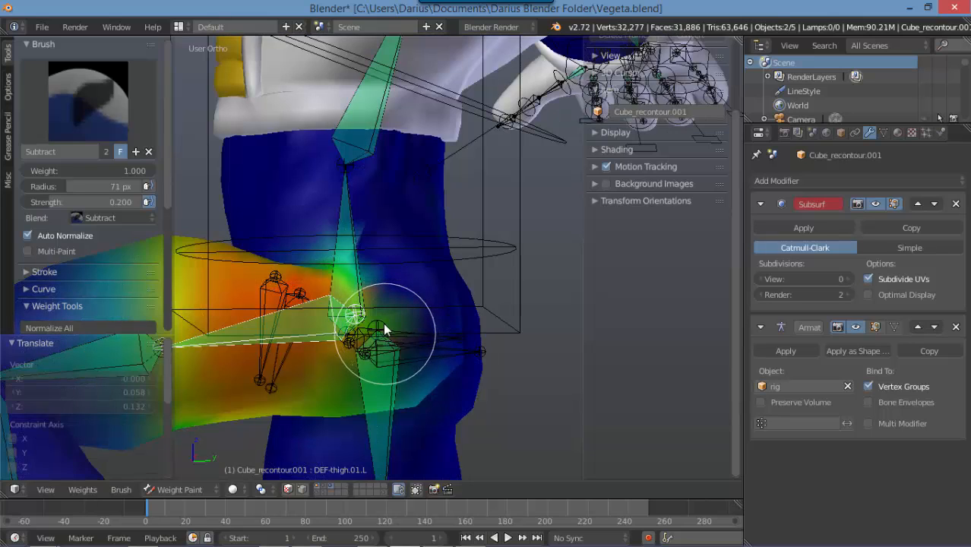
{"action": "mouse_move", "coordinate": [384, 304]}
{"action": "left_mouse_down"}
{"action": "mouse_move", "coordinate": [364, 275]}
{"action": "mouse_move", "coordinate": [363, 296]}
{"action": "left_mouse_up"}
Subtract the thigh bone's remaining weight from the back of the hips, around the buttock and between the legs
{"action": "mouse_move", "coordinate": [364, 296]}
{"action": "middle_mouse_down"}
{"action": "mouse_move", "coordinate": [368, 346]}
{"action": "mouse_move", "coordinate": [226, 342]}
{"action": "mouse_move", "coordinate": [293, 262]}
{"action": "mouse_move", "coordinate": [295, 288]}
{"action": "mouse_move", "coordinate": [340, 337]}
{"action": "middle_mouse_up"}
{"action": "scroll", "coordinate": [341, 340], "scroll_direction": "up", "scroll_amount": 3}
{"action": "mouse_move", "coordinate": [339, 355]}
{"action": "left_mouse_down"}
{"action": "mouse_move", "coordinate": [331, 418]}
{"action": "mouse_move", "coordinate": [319, 394]}
{"action": "left_mouse_up"}
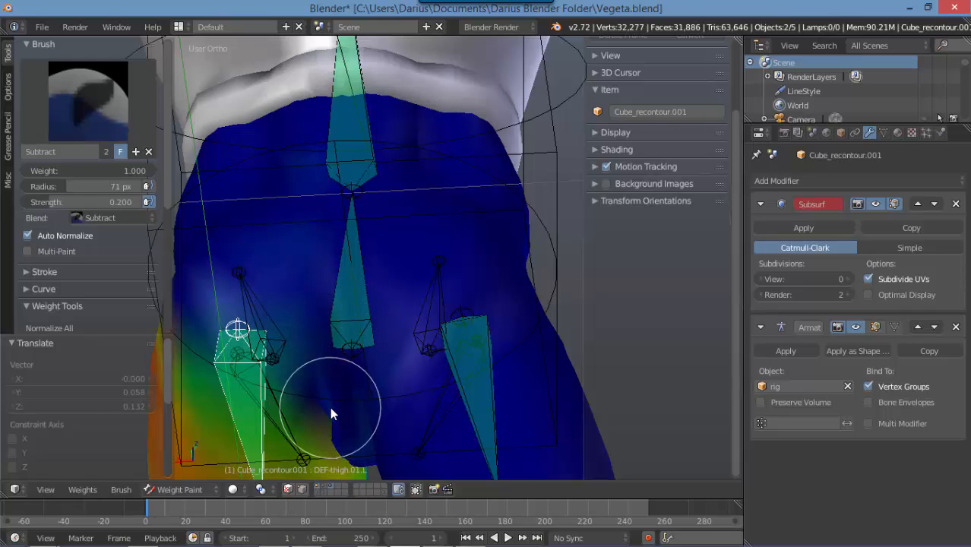
{"action": "scroll", "coordinate": [310, 255], "scroll_direction": "down", "scroll_amount": 4}
{"action": "mouse_move", "coordinate": [310, 256]}
{"action": "middle_mouse_down"}
{"action": "mouse_move", "coordinate": [352, 278]}
{"action": "mouse_move", "coordinate": [349, 246]}
{"action": "mouse_move", "coordinate": [320, 273]}
{"action": "middle_mouse_up"}
{"action": "mouse_move", "coordinate": [321, 274]}
{"action": "left_mouse_down"}
{"action": "mouse_move", "coordinate": [314, 298]}
{"action": "mouse_move", "coordinate": [297, 308]}
{"action": "mouse_move", "coordinate": [297, 340]}
{"action": "left_mouse_up"}
{"action": "scroll", "coordinate": [314, 286], "scroll_direction": "down", "scroll_amount": 2}
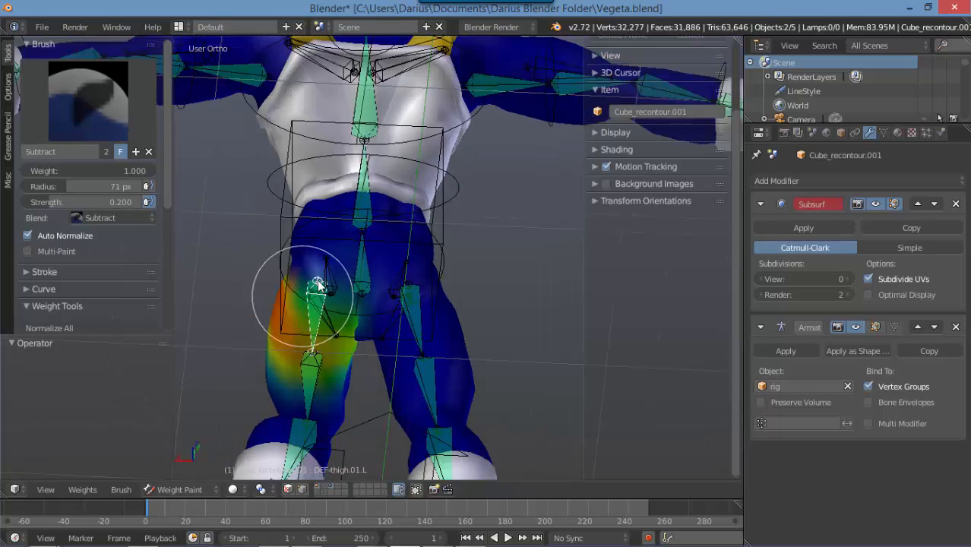
Leave weight painting, select the rig's foot.ik.L control and clear its location to return the leg to its rest position
{"action": "middle_click_drag", "start_coordinate": [314, 286], "coordinate": [380, 232]}
{"action": "scroll", "coordinate": [391, 312], "scroll_direction": "up", "scroll_amount": 4}
{"action": "mouse_move", "coordinate": [392, 308]}
{"action": "middle_mouse_down"}
{"action": "mouse_move", "coordinate": [527, 305]}
{"action": "mouse_move", "coordinate": [460, 297]}
{"action": "mouse_move", "coordinate": [471, 293]}
{"action": "mouse_move", "coordinate": [389, 314]}
{"action": "middle_mouse_up"}
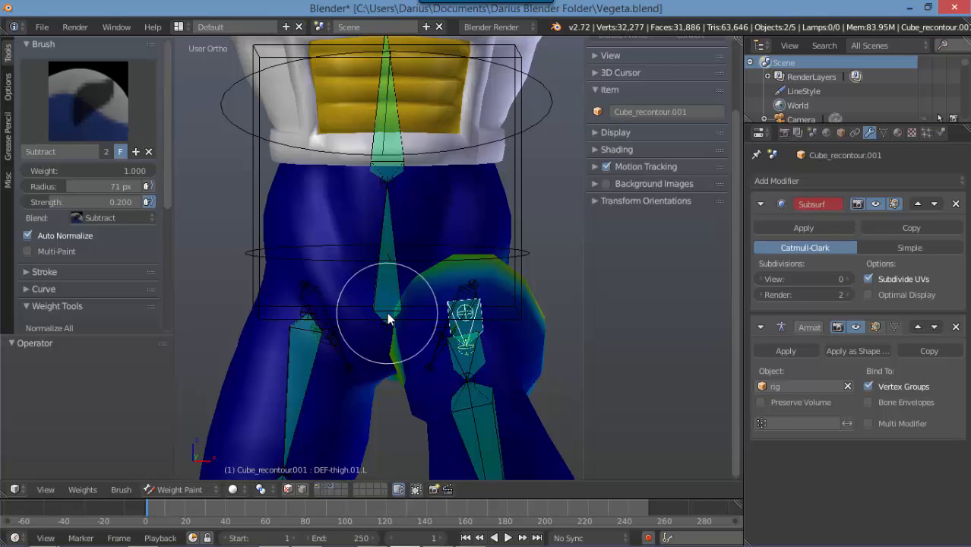
{"action": "scroll", "coordinate": [395, 309], "scroll_direction": "down", "scroll_amount": 5}
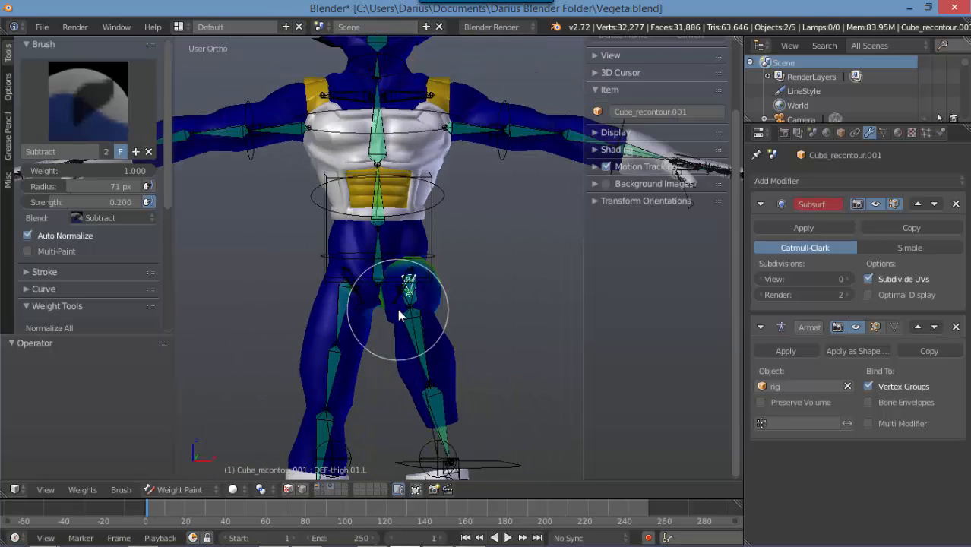
{"action": "scroll", "coordinate": [400, 315], "scroll_direction": "down", "scroll_amount": 4}
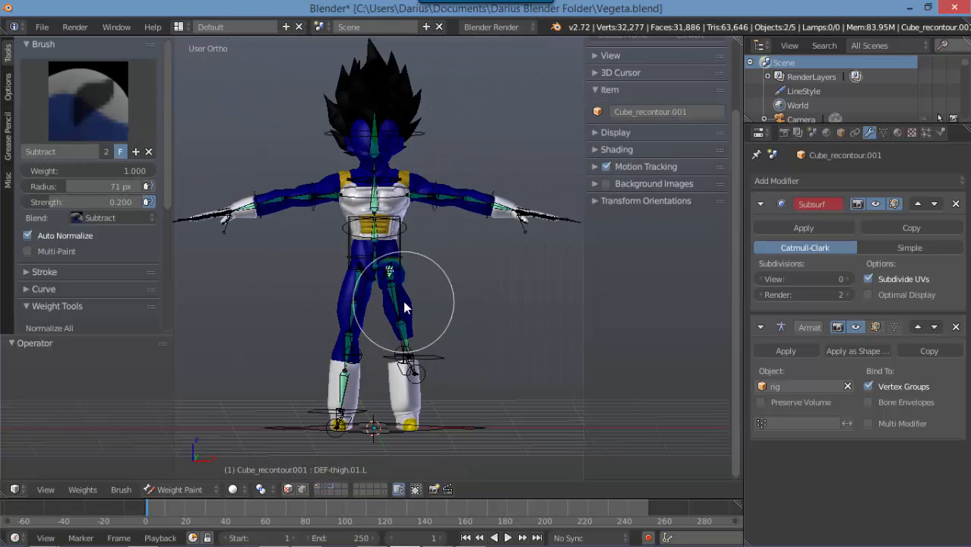
{"action": "key", "text": "ctrl+Tab"}
{"action": "scroll", "coordinate": [406, 312], "scroll_direction": "up", "scroll_amount": 4}
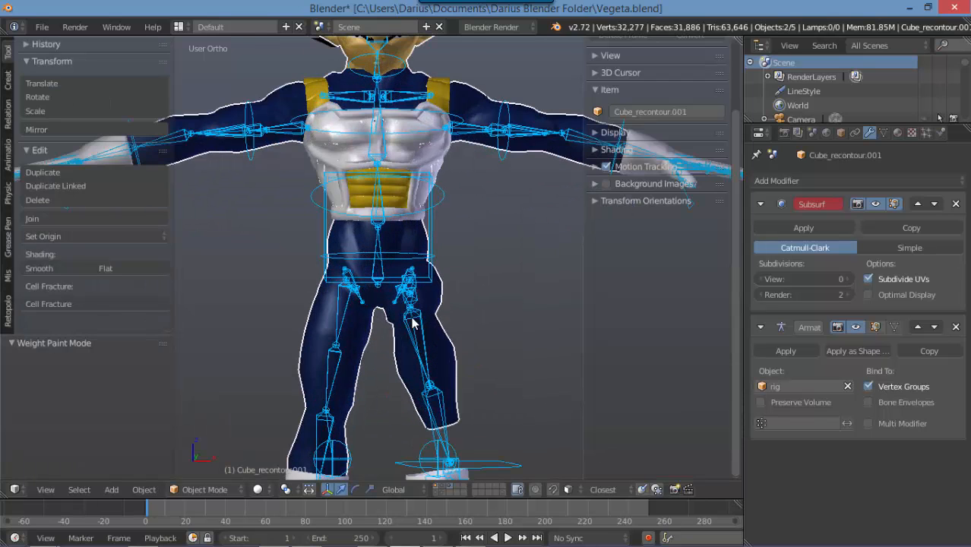
{"action": "scroll", "coordinate": [487, 417], "scroll_direction": "down", "scroll_amount": 2}
{"action": "right_click", "coordinate": [489, 427]}
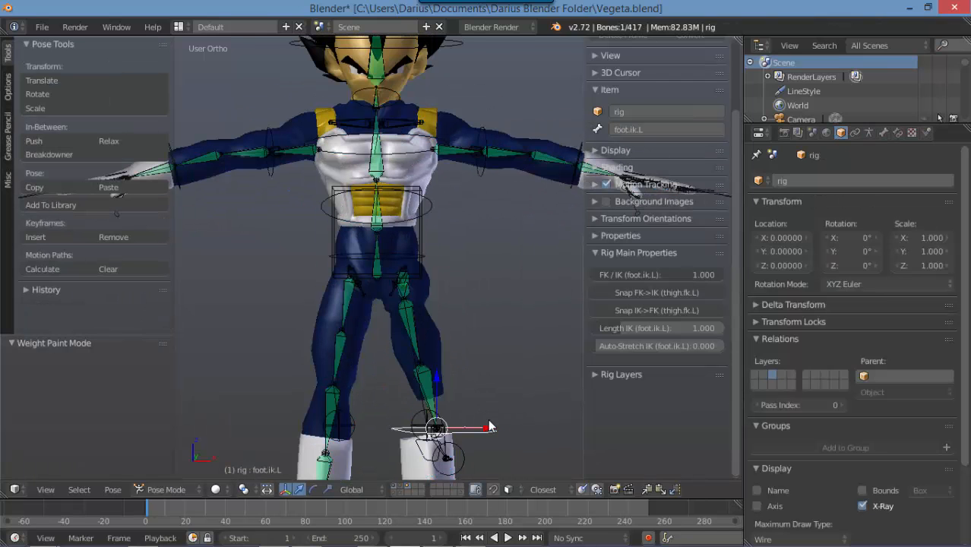
{"action": "key", "text": "alt+g"}
{"action": "scroll", "coordinate": [484, 412], "scroll_direction": "down", "scroll_amount": 3}
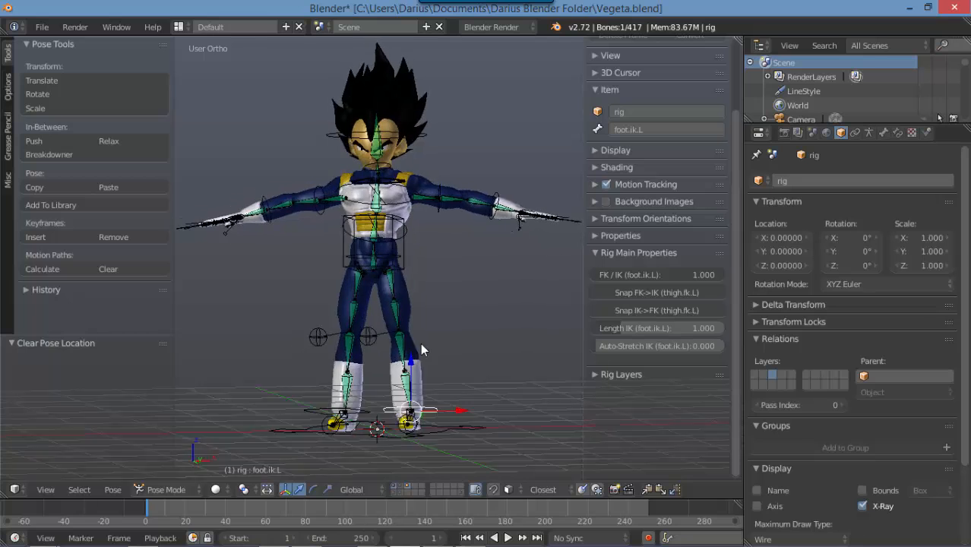
Turn off the rig's armature layer that shows the green deform bones and return to the front view
{"action": "middle_click_drag", "start_coordinate": [421, 313], "coordinate": [415, 350], "text": "shift"}
{"action": "key", "text": "KP_1"}
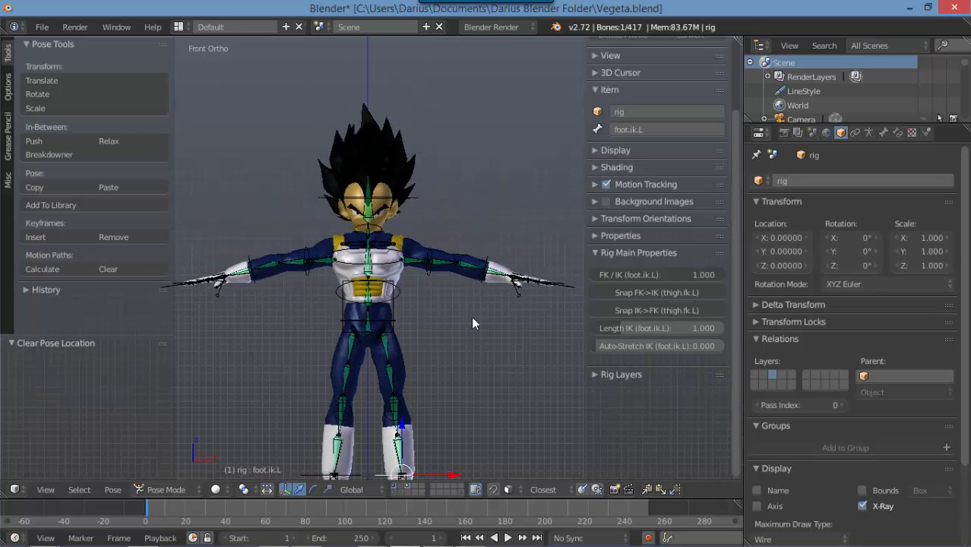
{"action": "middle_click_drag", "start_coordinate": [472, 317], "coordinate": [478, 342]}
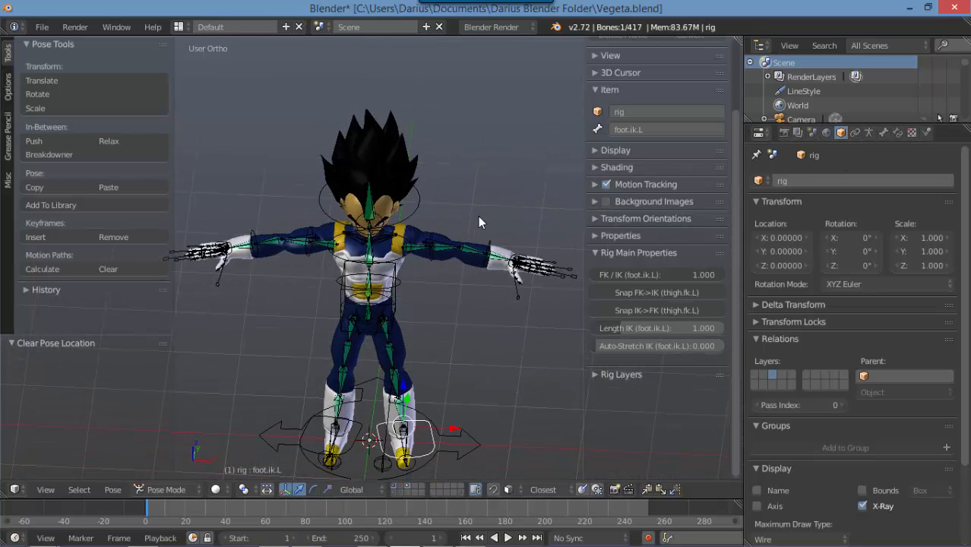
{"action": "left_click", "coordinate": [869, 133]}
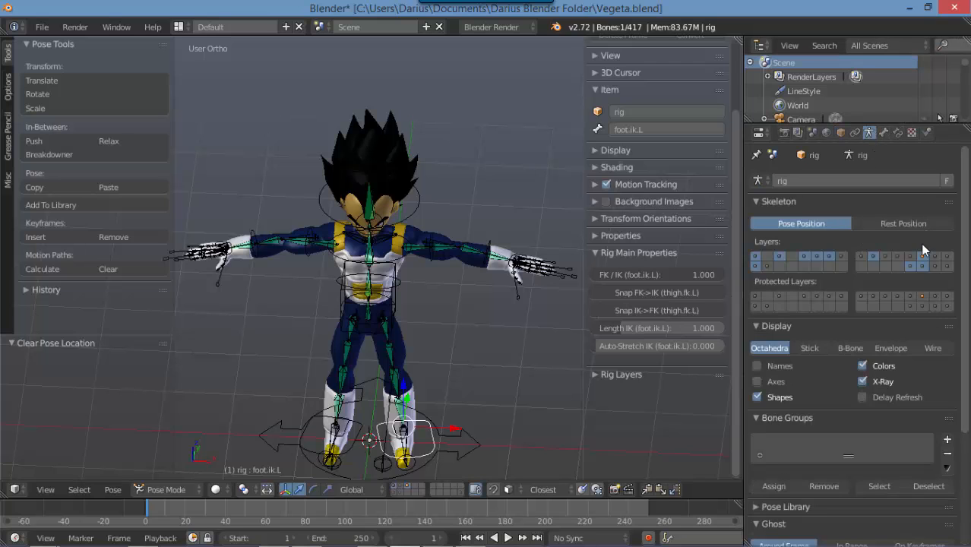
{"action": "left_click", "coordinate": [922, 266]}
{"action": "key", "text": "KP_1"}
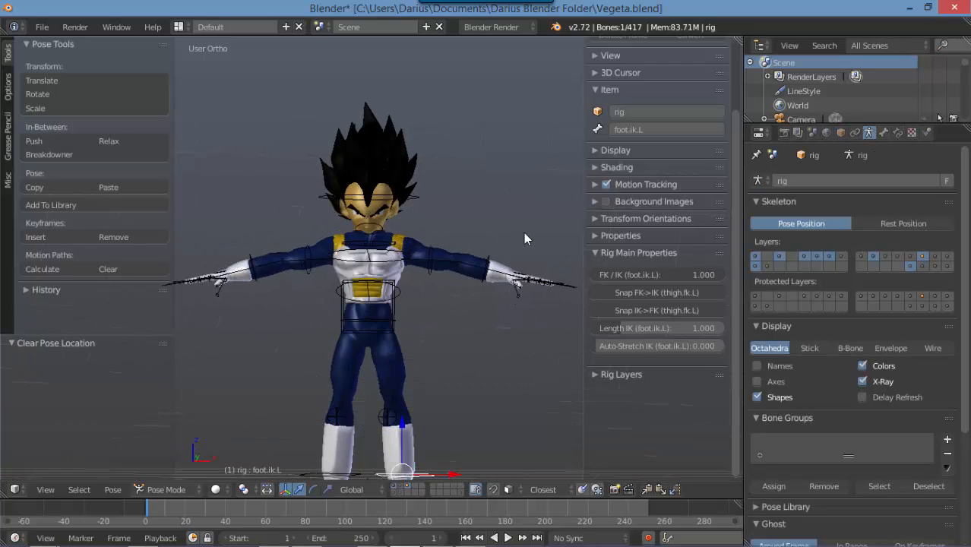
Test-rotate the upper_arm.fk.L and upper_arm.fk.R controls to check both arms' deformation, cancelling each rotation
{"action": "right_click", "coordinate": [430, 254]}
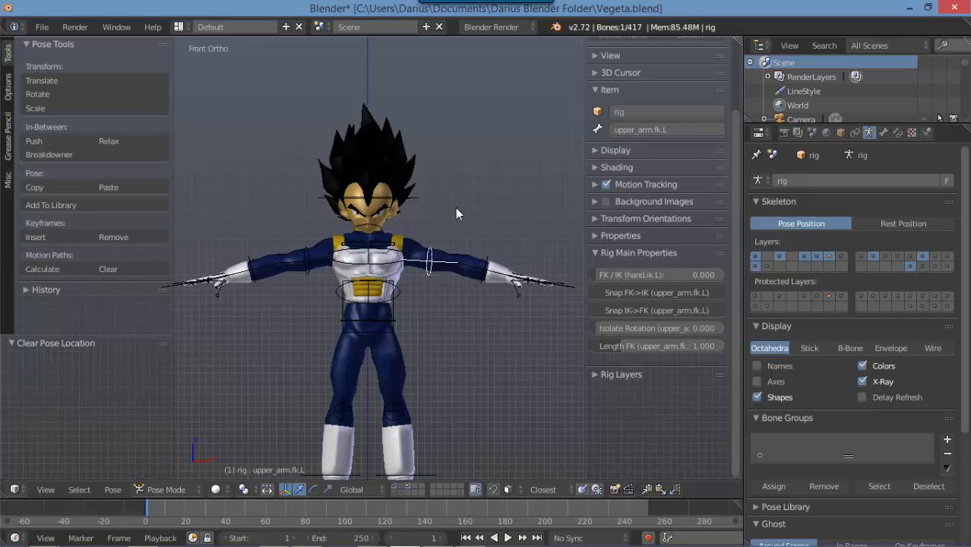
{"action": "key", "text": "r"}
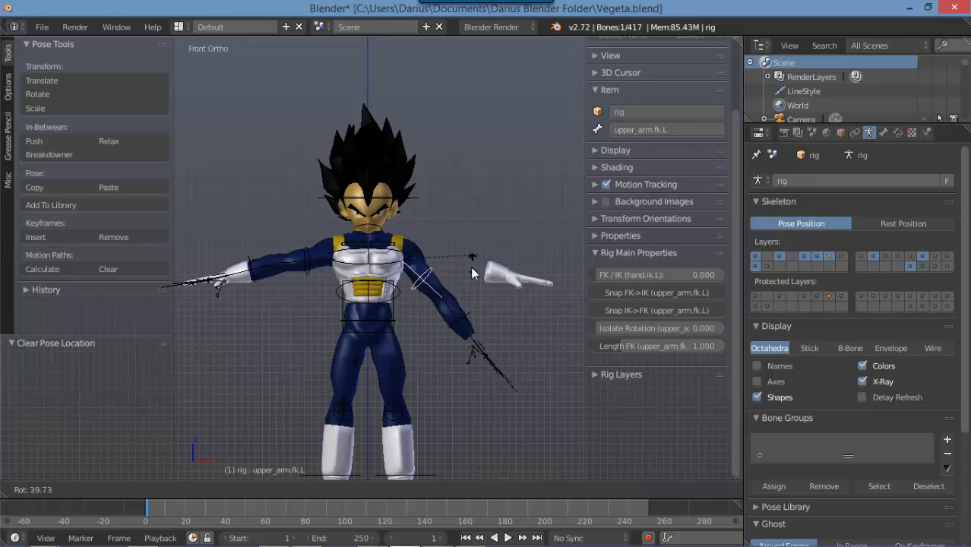
{"action": "right_click", "coordinate": [471, 272]}
{"action": "right_click", "coordinate": [308, 253]}
{"action": "key", "text": "r"}
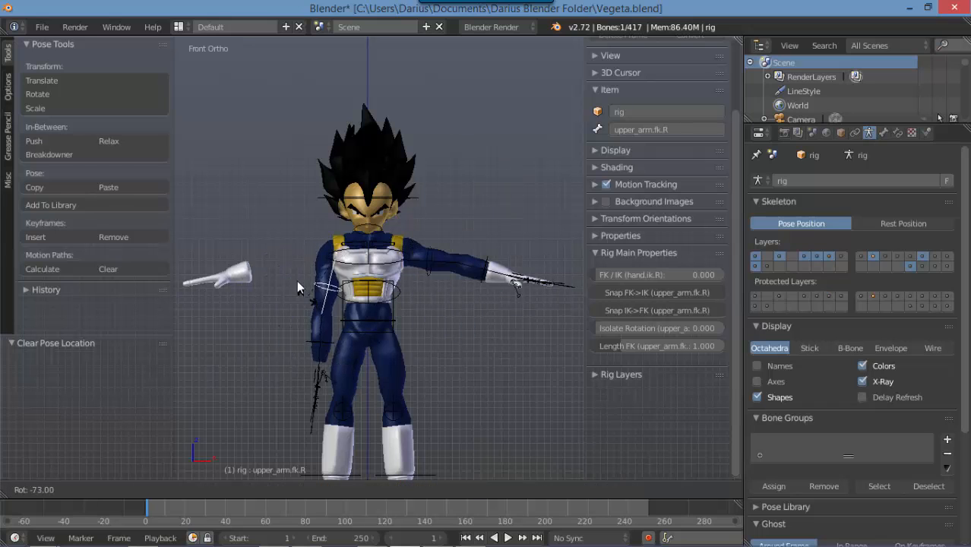
{"action": "right_click", "coordinate": [302, 284]}
Test-move the foot.ik.L and foot.ik.R controls to check both legs' deformation, cancelling each move
{"action": "middle_click_drag", "start_coordinate": [420, 414], "coordinate": [387, 298], "text": "shift"}
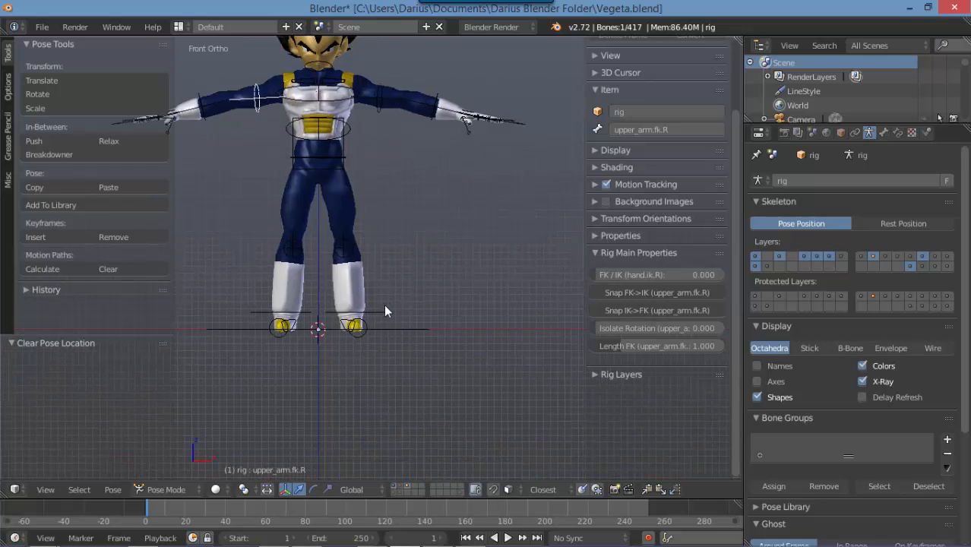
{"action": "right_click", "coordinate": [385, 314]}
{"action": "key", "text": "g"}
{"action": "right_click", "coordinate": [389, 267]}
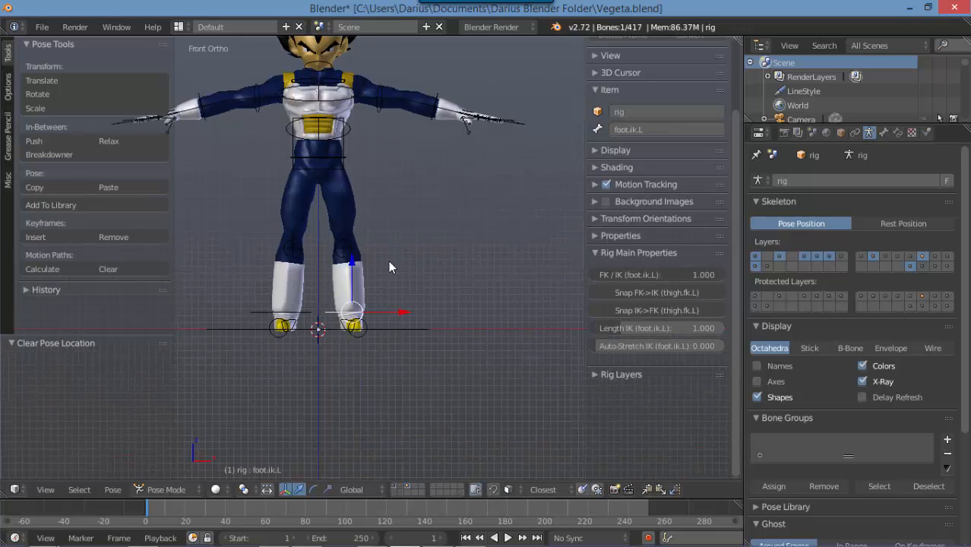
{"action": "right_click", "coordinate": [312, 310]}
{"action": "key", "text": "g"}
{"action": "right_click", "coordinate": [316, 272]}
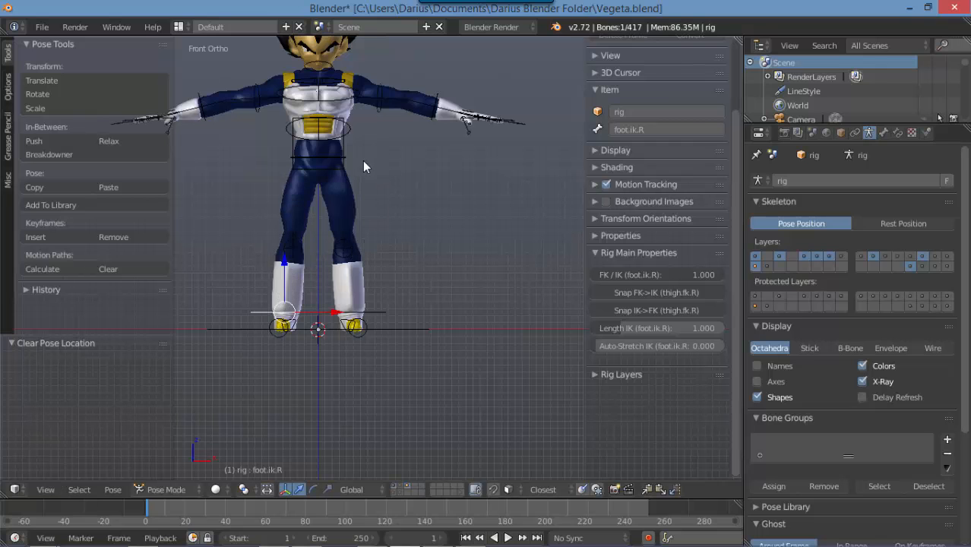
Parent the hair mesh Cube.002 to the rig's head control with the Bone option
{"action": "middle_click_drag", "start_coordinate": [369, 146], "coordinate": [420, 180], "text": "shift"}
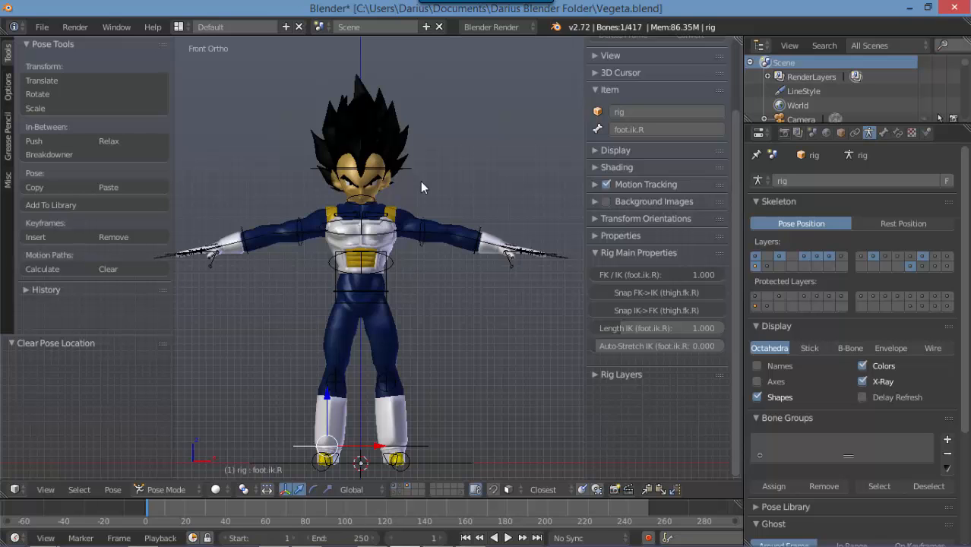
{"action": "scroll", "coordinate": [412, 181], "scroll_direction": "up", "scroll_amount": 3}
{"action": "middle_click_drag", "start_coordinate": [413, 100], "coordinate": [433, 261], "text": "shift"}
{"action": "right_click", "coordinate": [423, 225]}
{"action": "scroll", "coordinate": [401, 295], "scroll_direction": "up", "scroll_amount": 2}
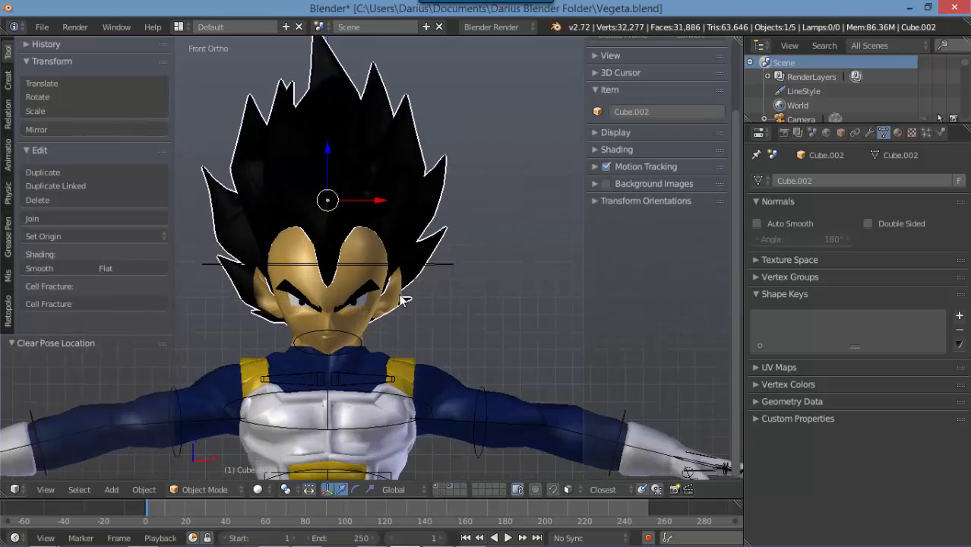
{"action": "middle_click_drag", "start_coordinate": [393, 298], "coordinate": [451, 332], "text": "shift"}
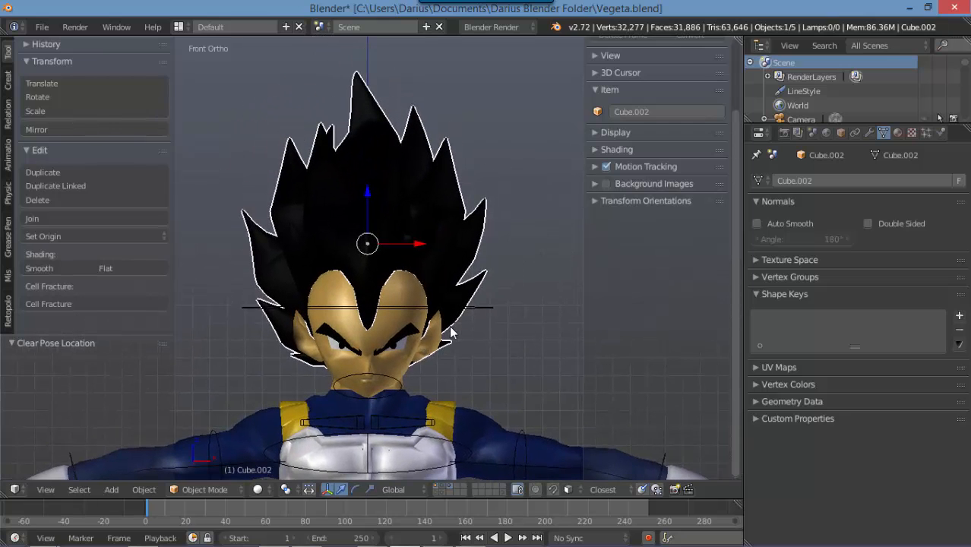
{"action": "right_click", "coordinate": [489, 306]}
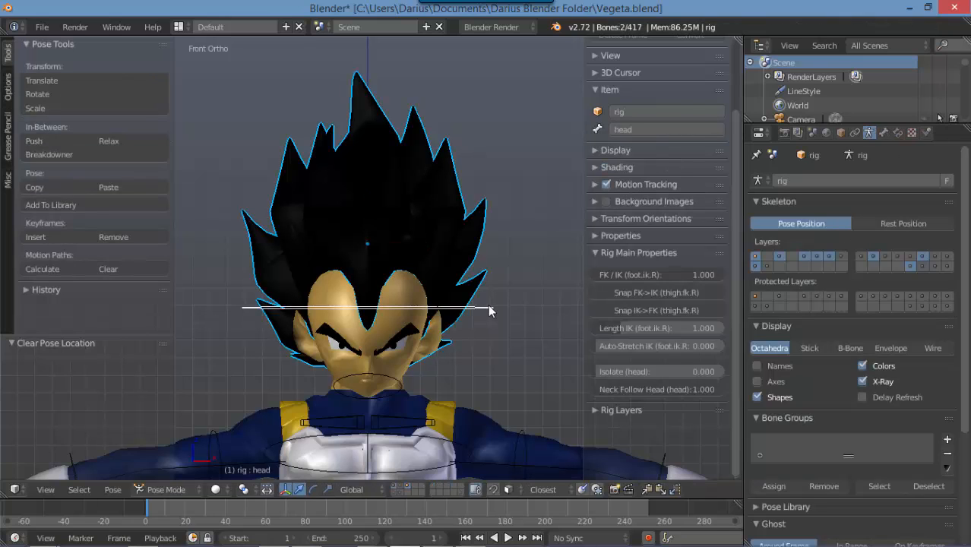
{"action": "key", "text": "ctrl+p"}
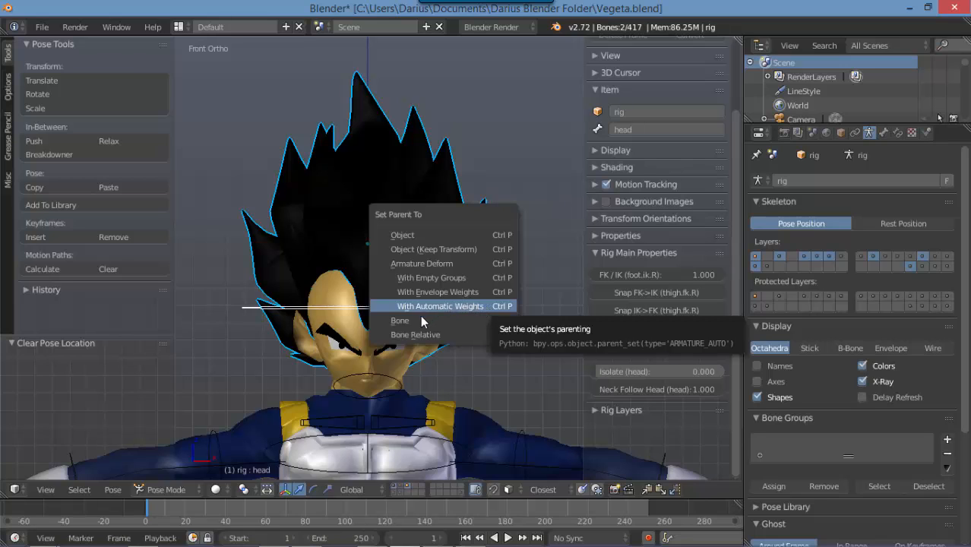
{"action": "left_click", "coordinate": [423, 320]}
Test-rotate the head control freely in trackball mode to check how the hair follows the head
{"action": "right_click", "coordinate": [458, 309]}
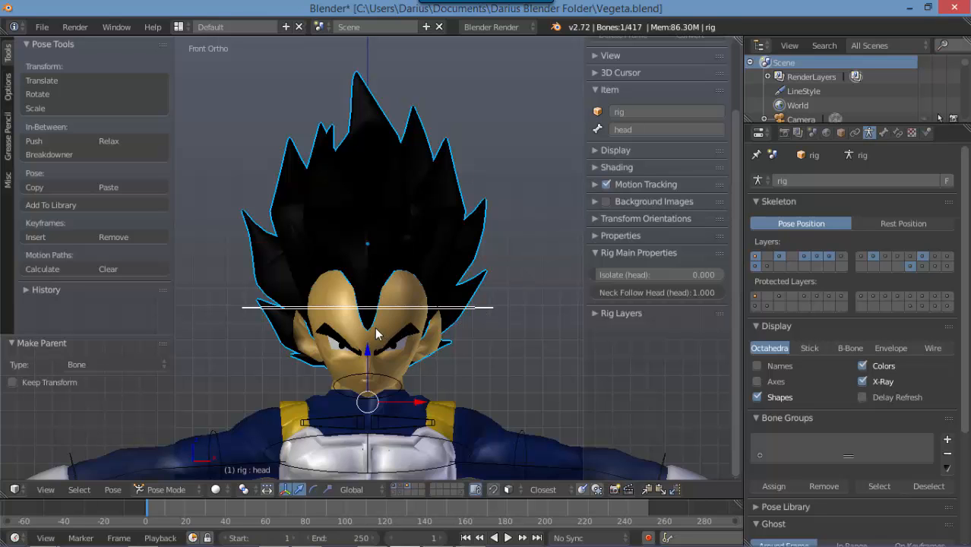
{"action": "key", "text": "r"}
{"action": "key", "text": "r"}
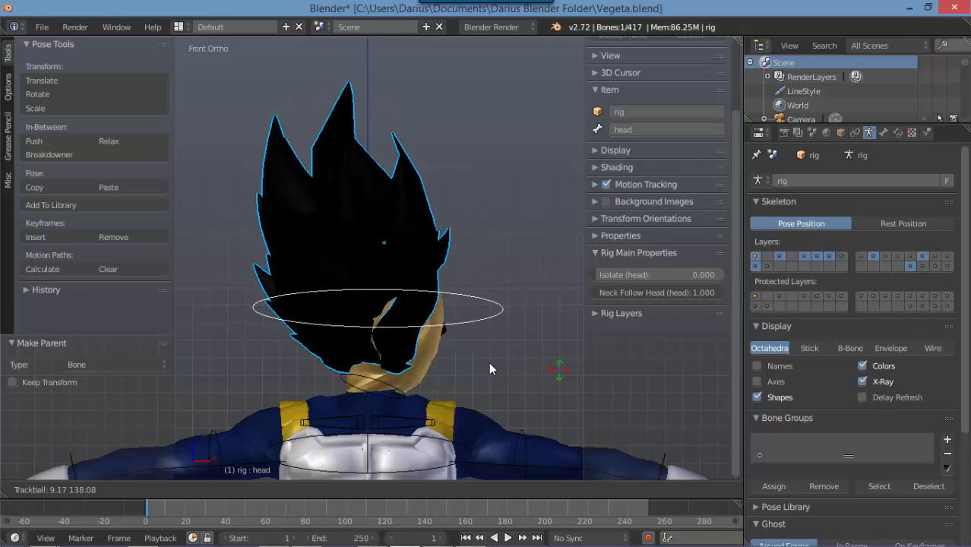
{"action": "left_click", "coordinate": [422, 363]}
{"action": "scroll", "coordinate": [425, 308], "scroll_direction": "up", "scroll_amount": 4}
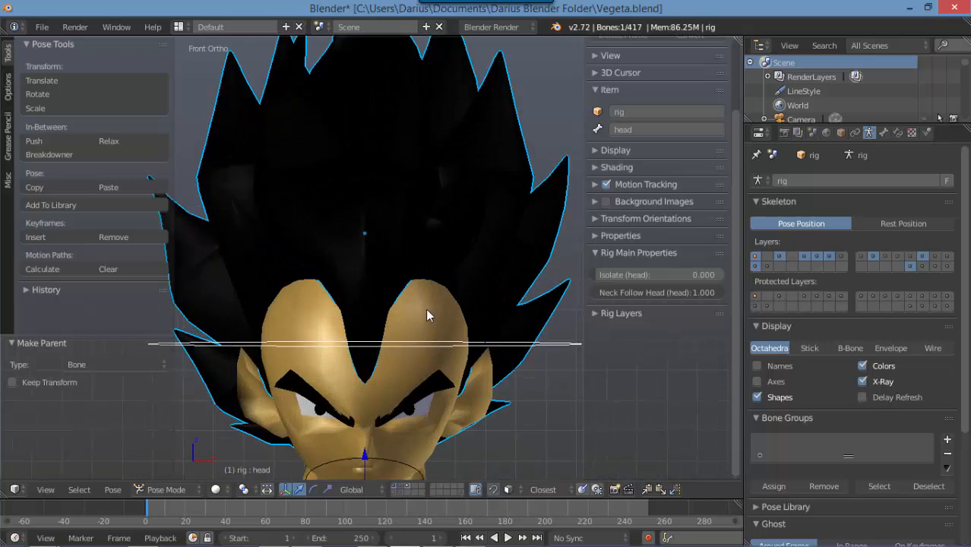
{"action": "scroll", "coordinate": [425, 308], "scroll_direction": "down", "scroll_amount": 4}
Try weight painting the hair mesh Cube.002 with the rig's head control also selected, then return to Object Mode
{"action": "right_click", "coordinate": [454, 226]}
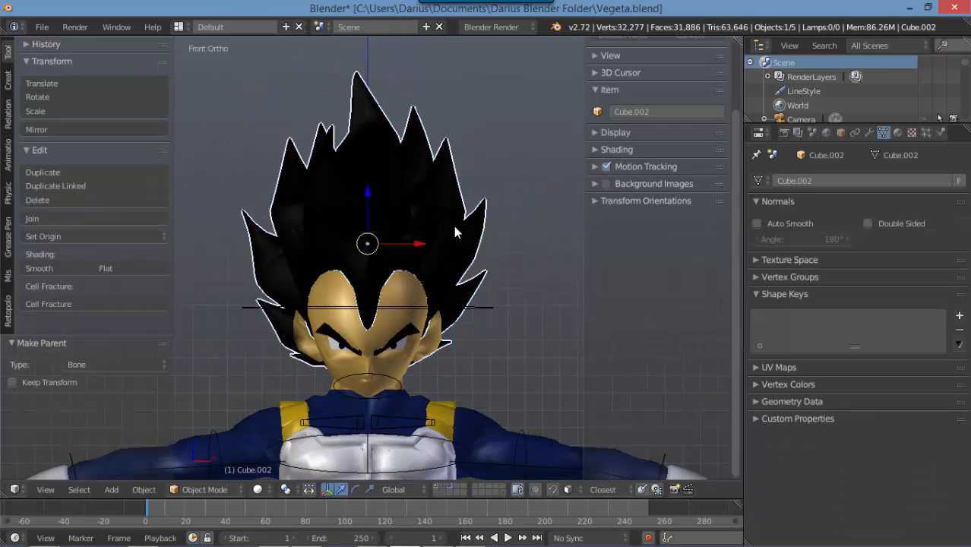
{"action": "key", "text": "ctrl+Tab"}
{"action": "right_click", "coordinate": [481, 307], "text": "shift"}
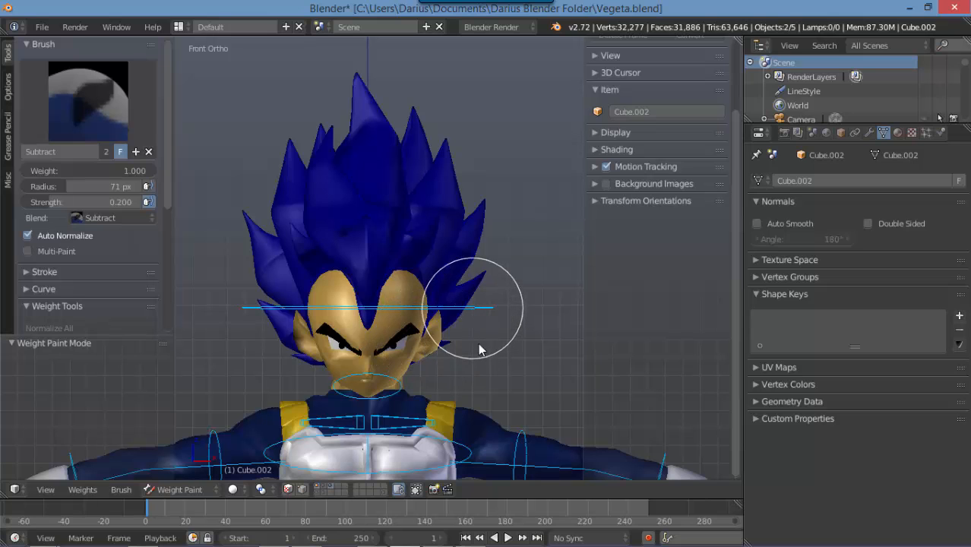
{"action": "mouse_move", "coordinate": [479, 344]}
{"action": "middle_mouse_down"}
{"action": "mouse_move", "coordinate": [470, 374]}
{"action": "mouse_move", "coordinate": [453, 350]}
{"action": "middle_mouse_up"}
{"action": "key", "text": "ctrl+Tab"}
{"action": "right_click", "coordinate": [487, 310]}
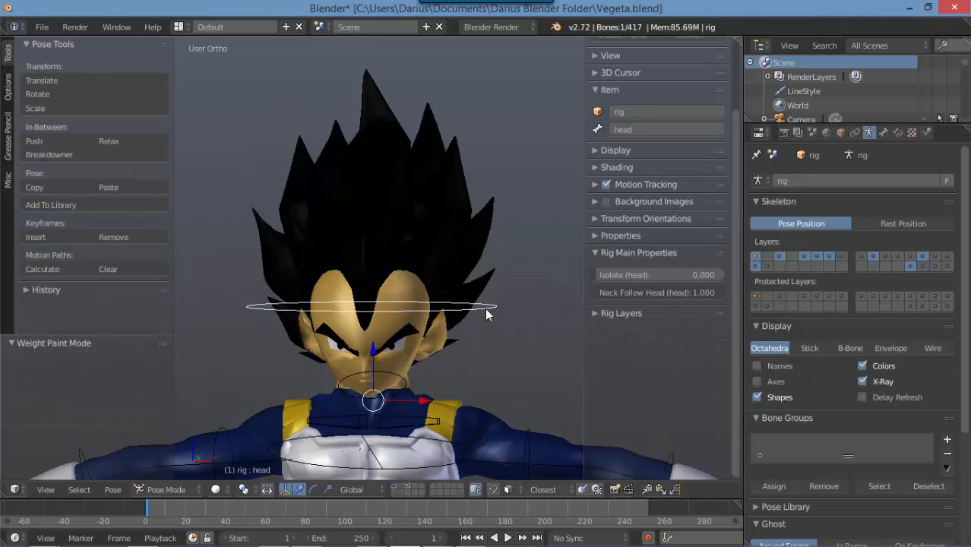
{"action": "key", "text": "ctrl+Tab"}
{"action": "right_click", "coordinate": [451, 227]}
{"action": "key", "text": "ctrl+Tab"}
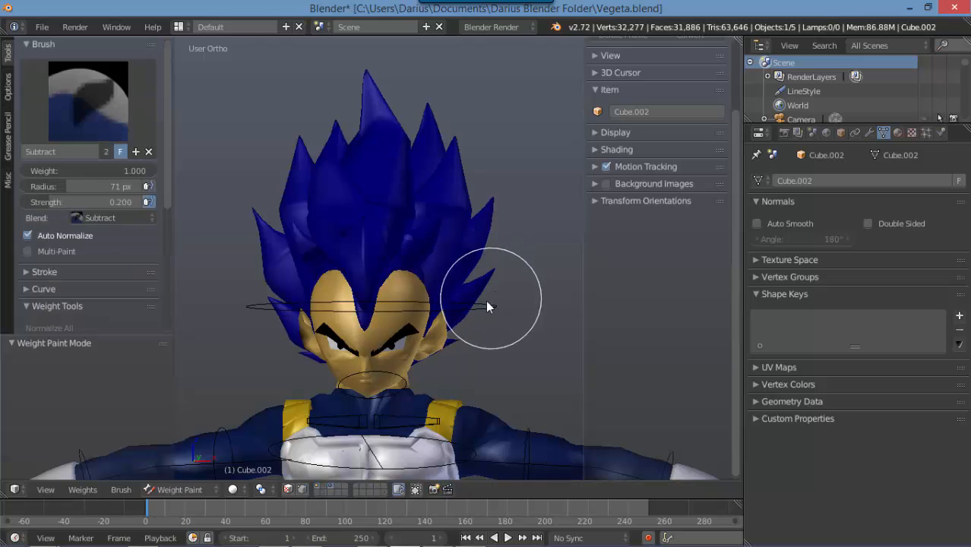
{"action": "right_click", "coordinate": [480, 309], "text": "shift"}
{"action": "mouse_move", "coordinate": [462, 330]}
{"action": "middle_mouse_down"}
{"action": "mouse_move", "coordinate": [521, 373]}
{"action": "mouse_move", "coordinate": [455, 325]}
{"action": "mouse_move", "coordinate": [405, 257]}
{"action": "middle_mouse_up"}
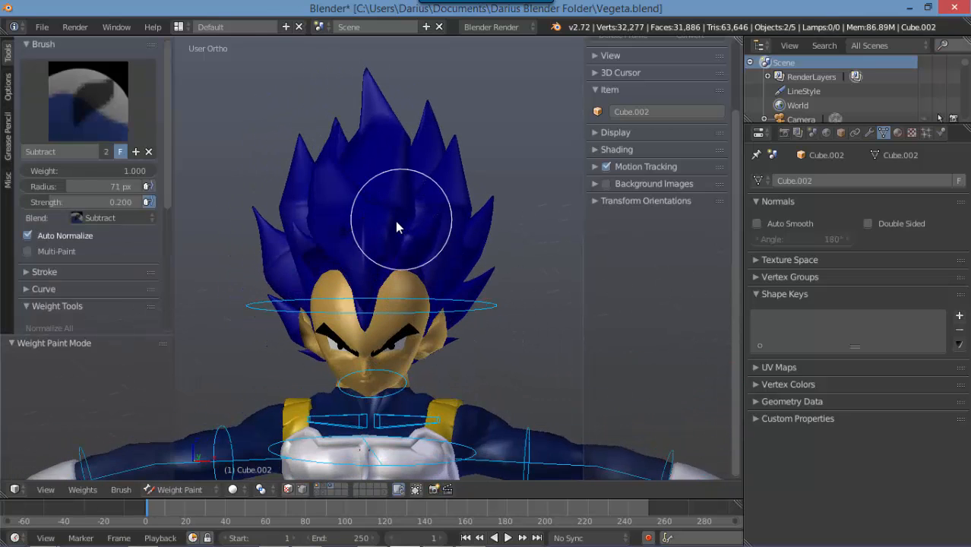
{"action": "key", "text": "ctrl+Tab"}
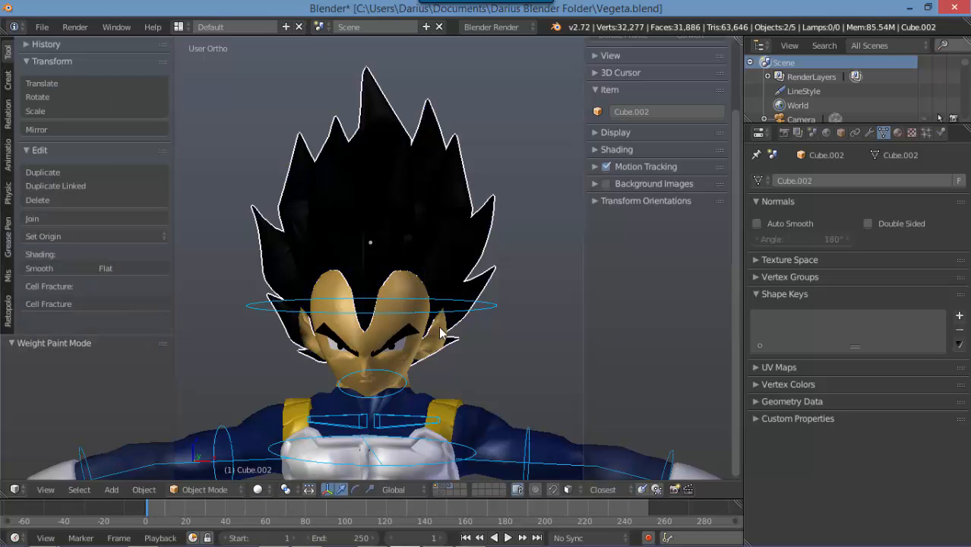
Test-rotate the head control from the side to check how the hair moves, and cancel the rotation
{"action": "right_click", "coordinate": [453, 305]}
{"action": "key", "text": "ctrl+Tab"}
{"action": "middle_click_drag", "start_coordinate": [453, 304], "coordinate": [297, 300]}
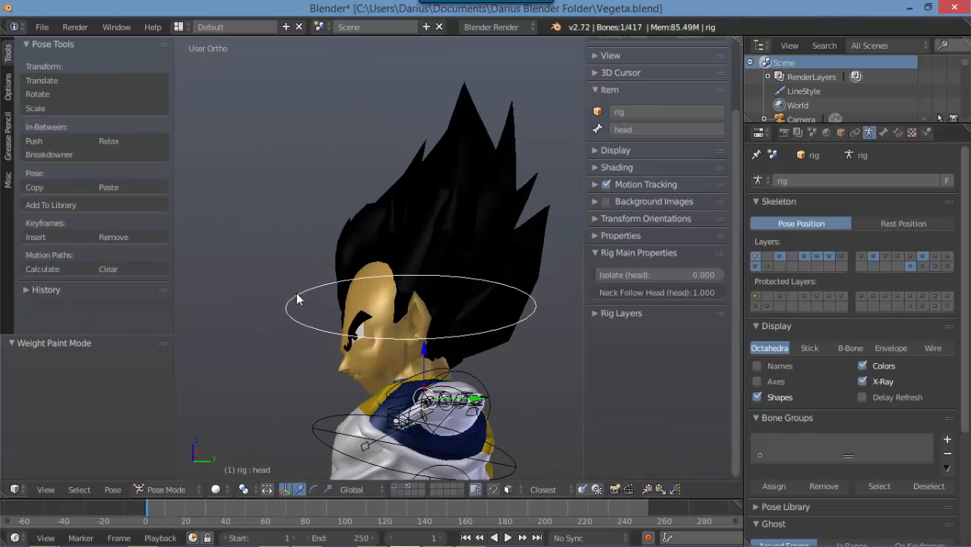
{"action": "key", "text": "r"}
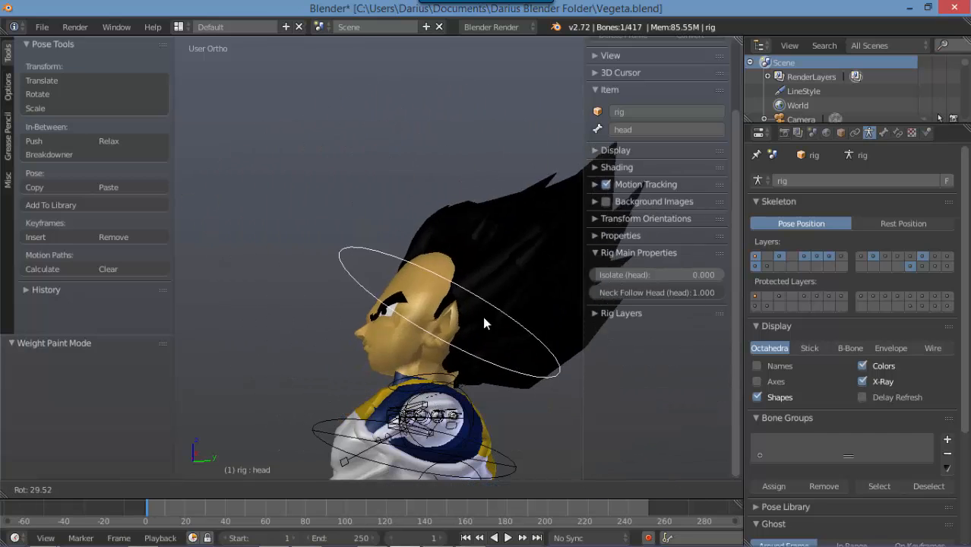
{"action": "right_click", "coordinate": [482, 304]}
{"action": "key", "text": "KP_1"}
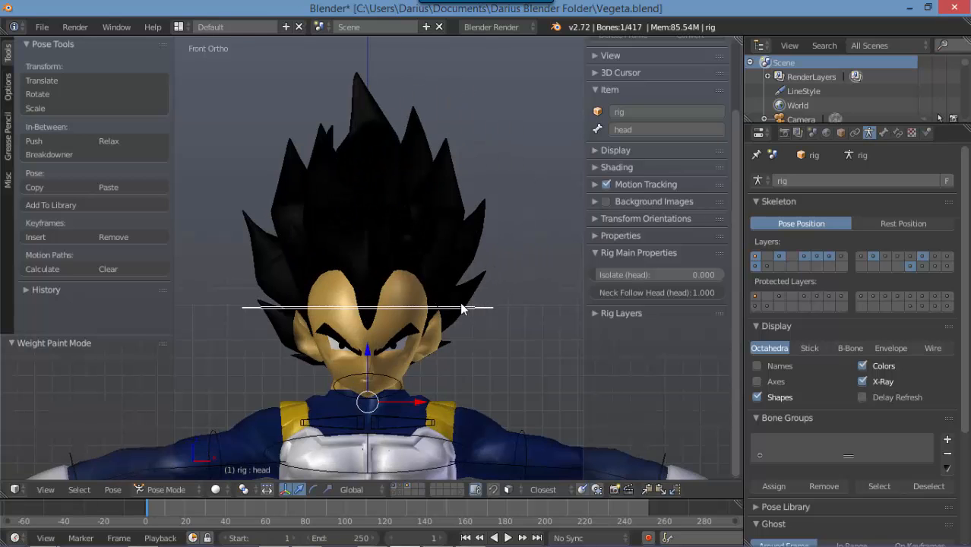
Clear the hair mesh's parent and parent it to the rig as an armature deform with empty groups
{"action": "scroll", "coordinate": [462, 307], "scroll_direction": "down", "scroll_amount": 3}
{"action": "scroll", "coordinate": [427, 305], "scroll_direction": "up", "scroll_amount": 4}
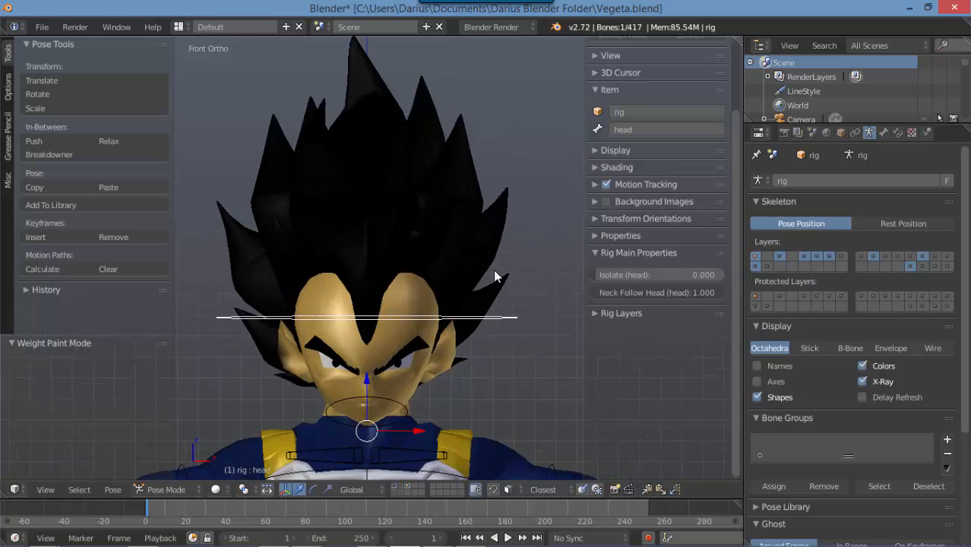
{"action": "right_click", "coordinate": [452, 233]}
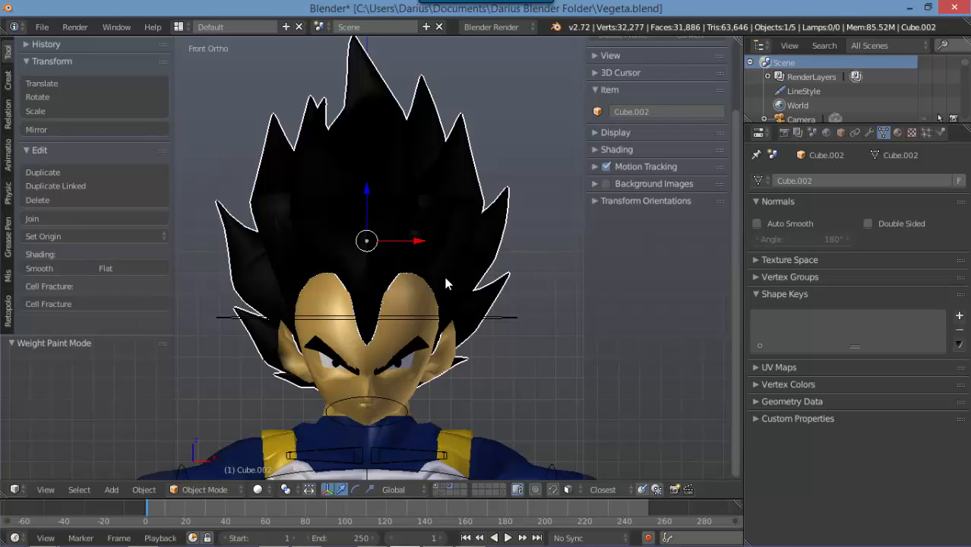
{"action": "key", "text": "alt+p"}
{"action": "left_click", "coordinate": [433, 296]}
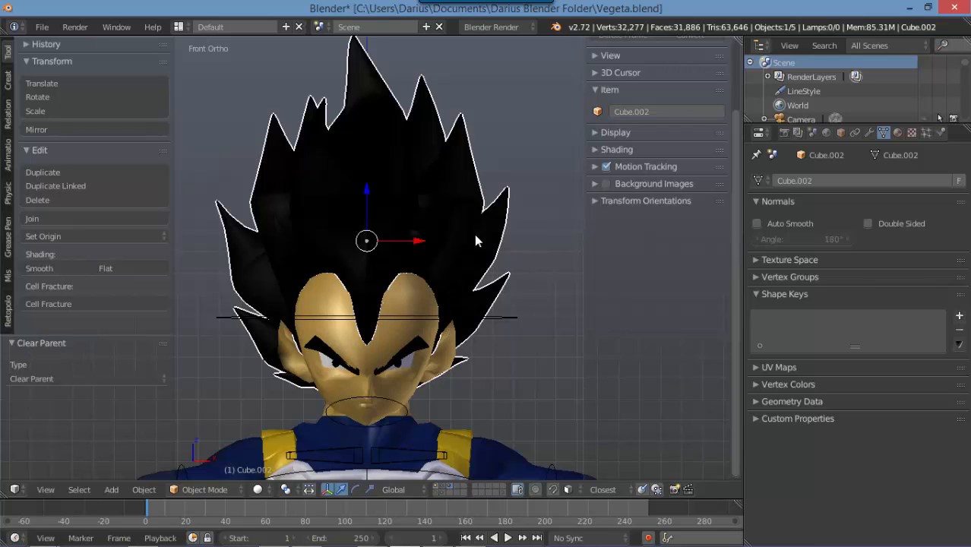
{"action": "right_click", "coordinate": [514, 319]}
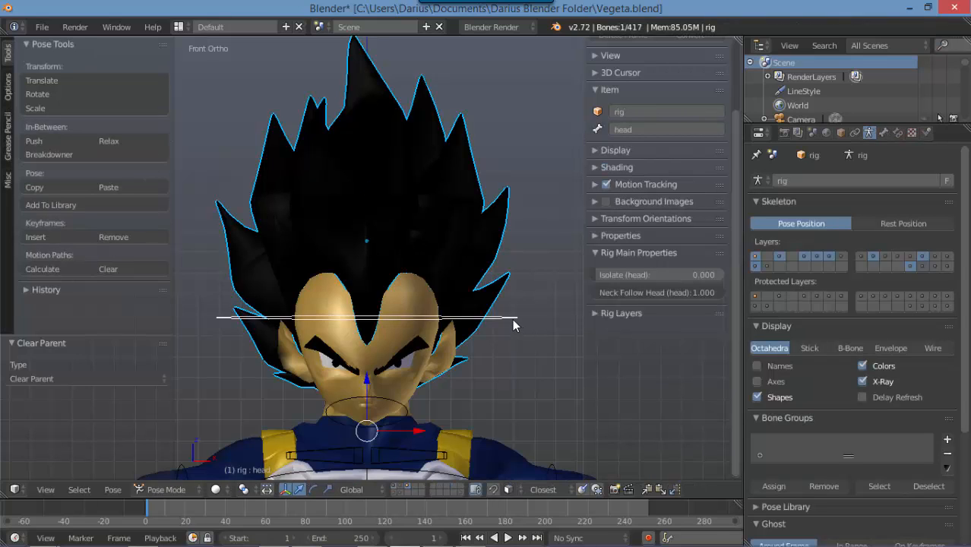
{"action": "key", "text": "ctrl+p"}
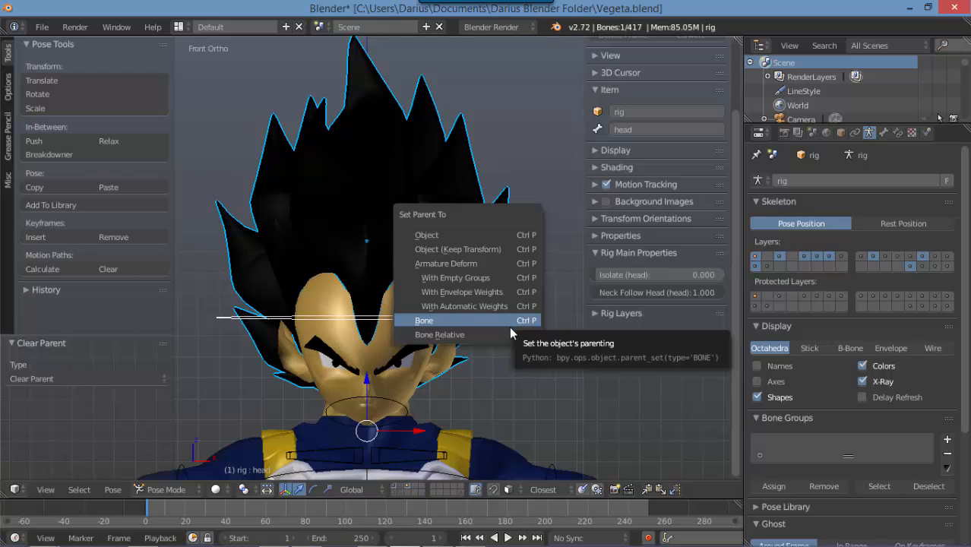
{"action": "left_click", "coordinate": [460, 281]}
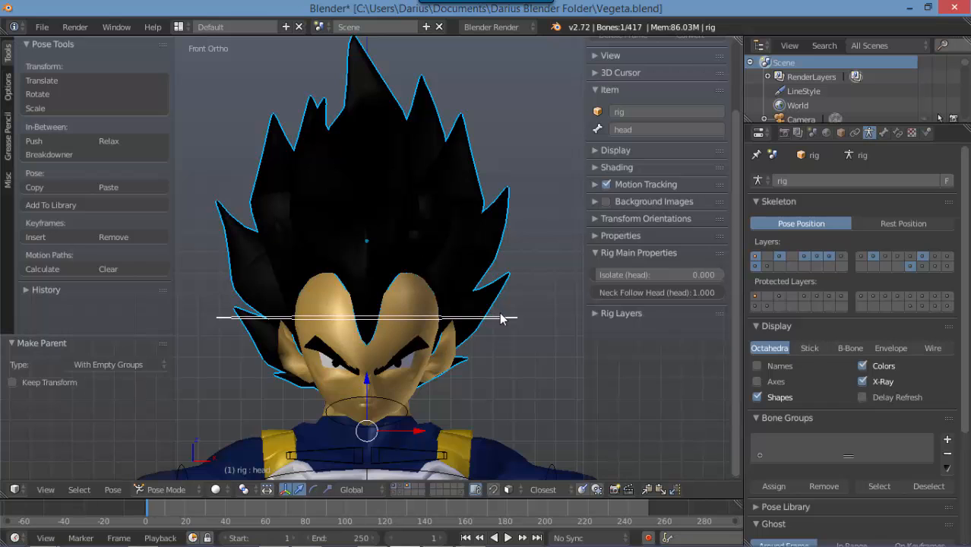
Test-rotate the head control in the view plane and in trackball mode, and cancel the rotations
{"action": "key", "text": "r"}
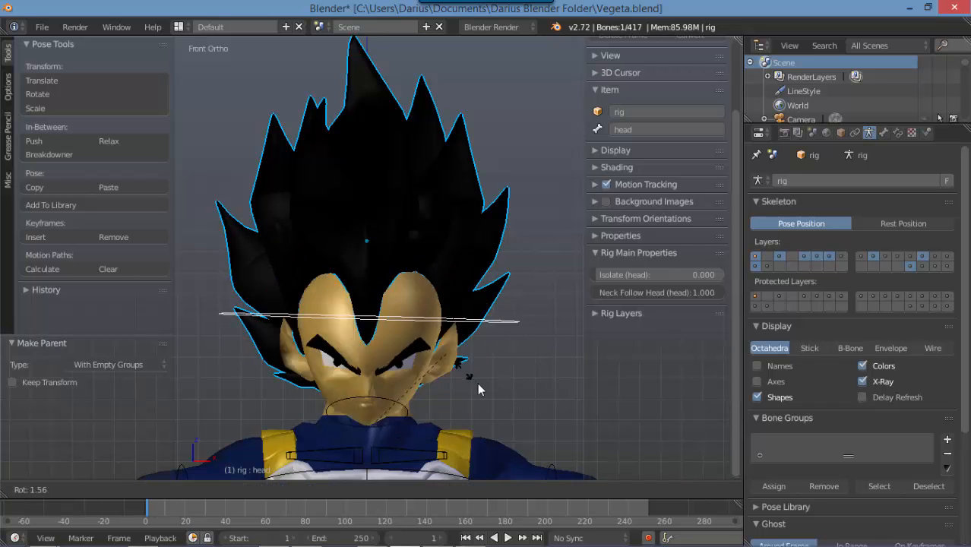
{"action": "right_click", "coordinate": [430, 348]}
{"action": "key", "text": "r"}
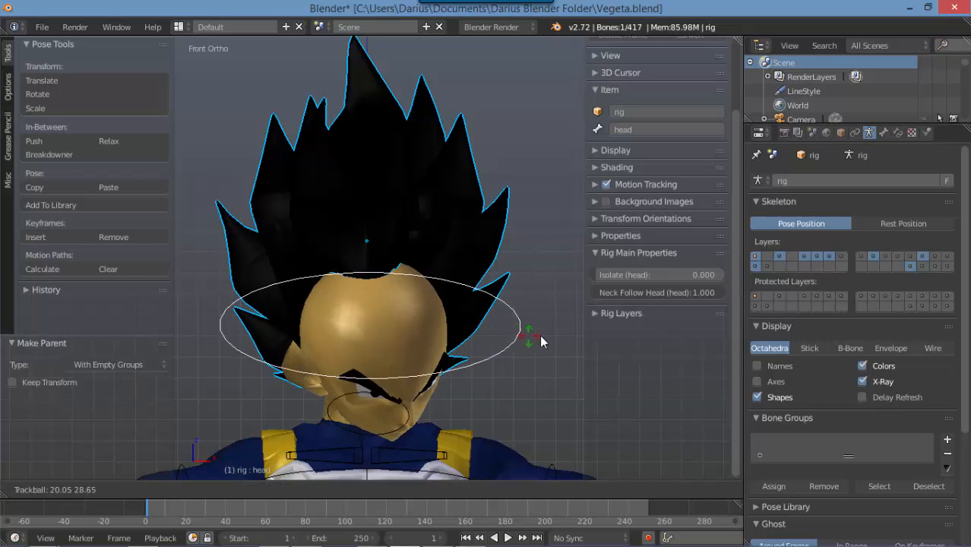
{"action": "right_click", "coordinate": [456, 255]}
Set up weight painting on the hair mesh Cube.002 with the Mix brush at a 172 px radius
{"action": "right_click", "coordinate": [452, 246]}
{"action": "key", "text": "ctrl+Tab"}
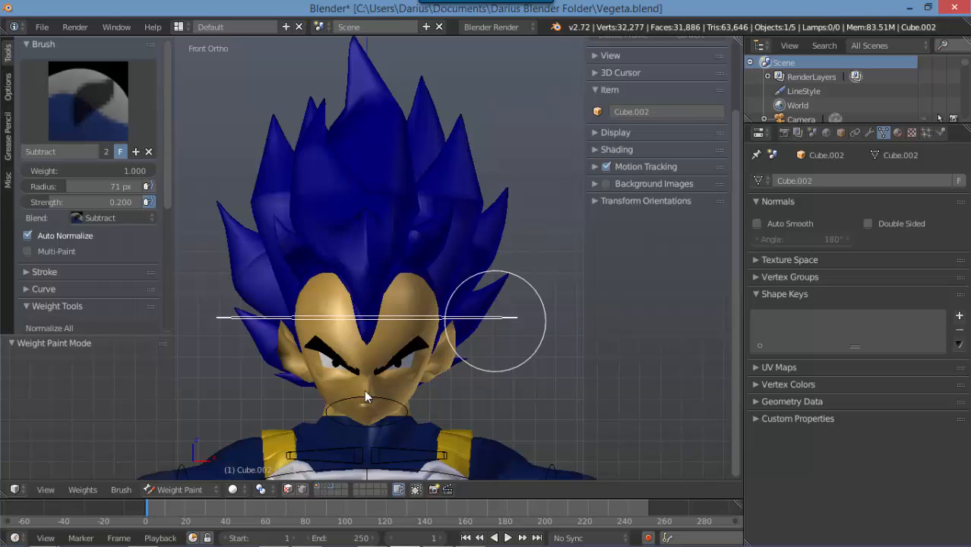
{"action": "key", "text": "g"}
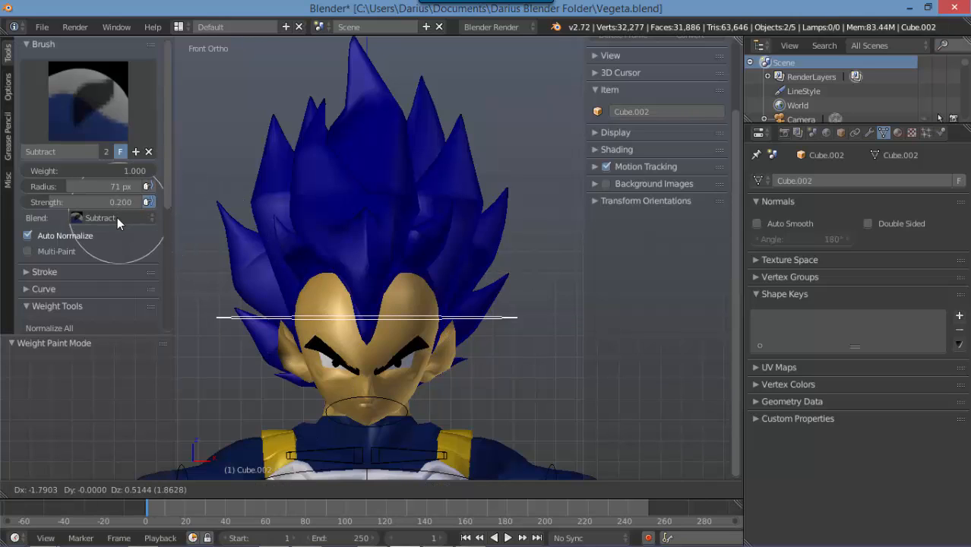
{"action": "left_click", "coordinate": [117, 217]}
{"action": "left_click", "coordinate": [90, 102]}
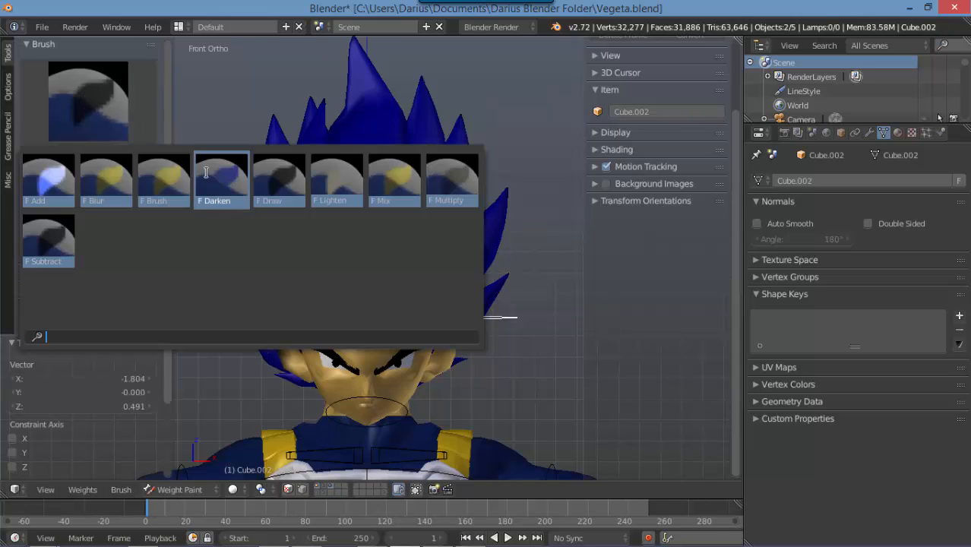
{"action": "left_click", "coordinate": [383, 186]}
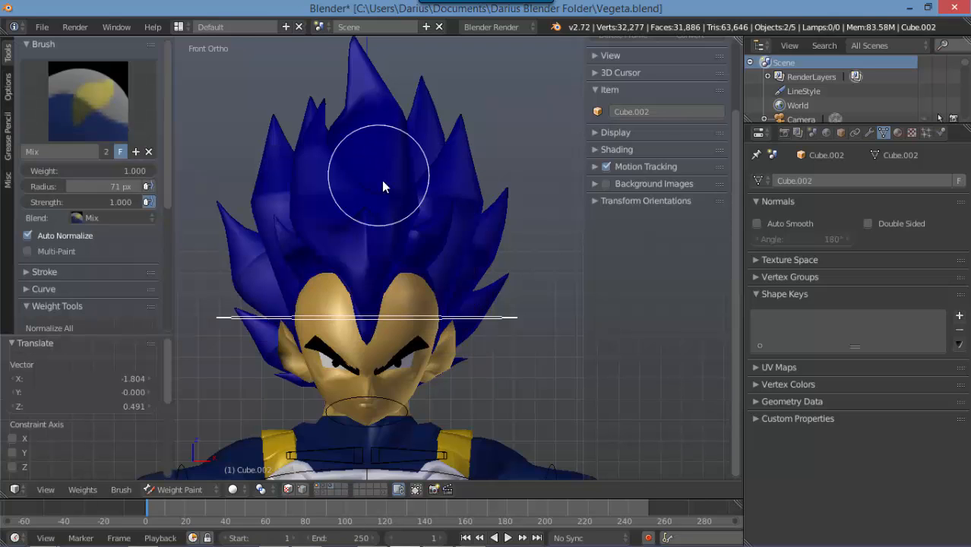
{"action": "key", "text": "f"}
{"action": "left_click", "coordinate": [429, 269]}
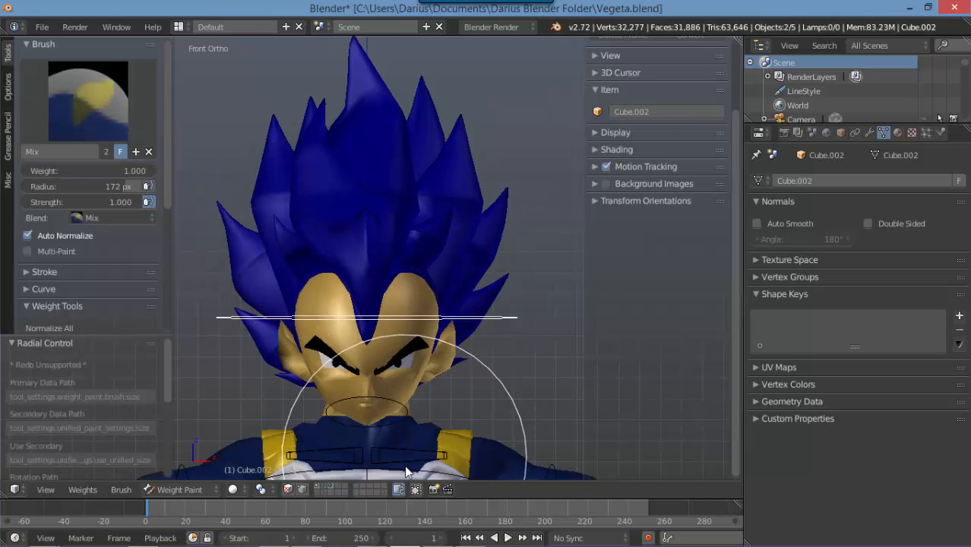
Paint the whole hair mesh in wireframe view with weight 1.000 for the head control
{"action": "key", "text": "z"}
{"action": "mouse_move", "coordinate": [416, 442]}
{"action": "middle_mouse_down"}
{"action": "mouse_move", "coordinate": [396, 359]}
{"action": "mouse_move", "coordinate": [380, 359]}
{"action": "middle_mouse_up"}
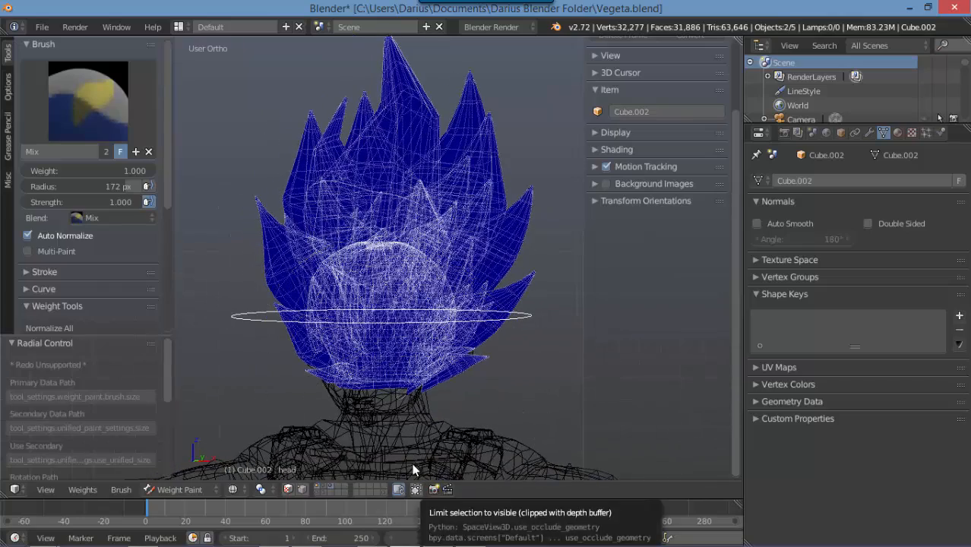
{"action": "mouse_move", "coordinate": [444, 95]}
{"action": "left_mouse_down"}
{"action": "mouse_move", "coordinate": [422, 85]}
{"action": "mouse_move", "coordinate": [326, 274]}
{"action": "mouse_move", "coordinate": [484, 85]}
{"action": "mouse_move", "coordinate": [487, 314]}
{"action": "mouse_move", "coordinate": [321, 341]}
{"action": "left_mouse_up"}
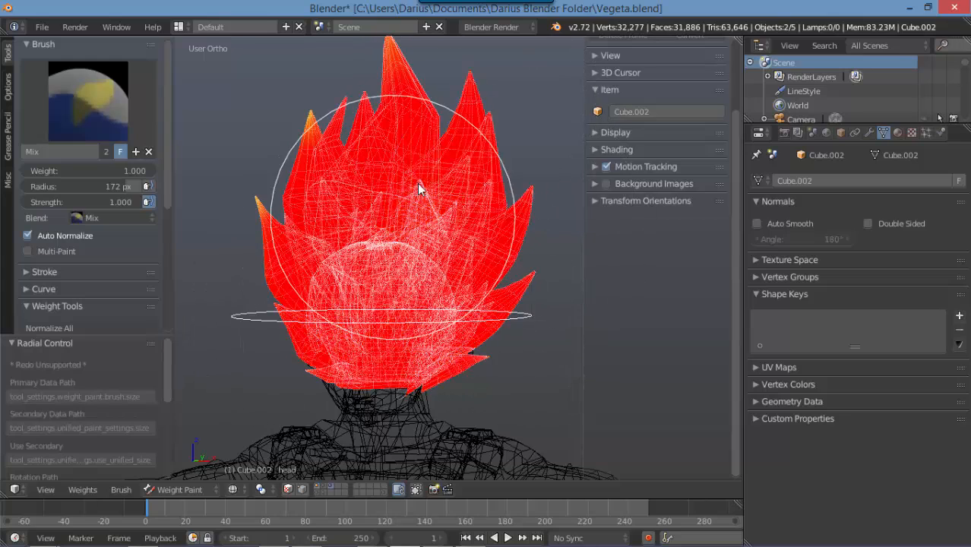
{"action": "scroll", "coordinate": [376, 152], "scroll_direction": "down", "scroll_amount": 3}
{"action": "mouse_move", "coordinate": [372, 147]}
{"action": "left_mouse_down"}
{"action": "mouse_move", "coordinate": [390, 277]}
{"action": "mouse_move", "coordinate": [402, 195]}
{"action": "mouse_move", "coordinate": [407, 215]}
{"action": "left_mouse_up"}
{"action": "key", "text": "KP_1"}
{"action": "scroll", "coordinate": [404, 237], "scroll_direction": "up", "scroll_amount": 4}
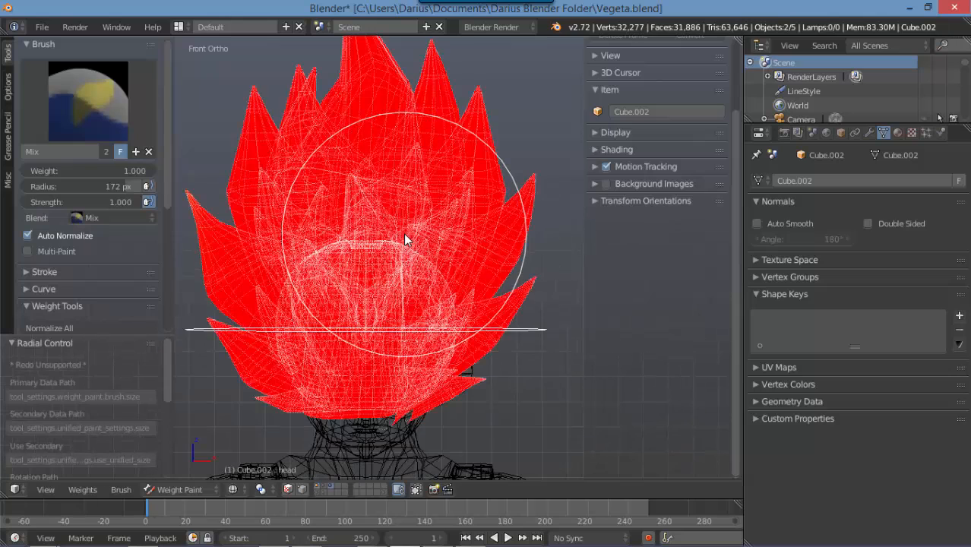
Leave weight painting, restore solid shading and test-rotate the head control in trackball mode, cancelling the rotation
{"action": "key", "text": "ctrl+Tab"}
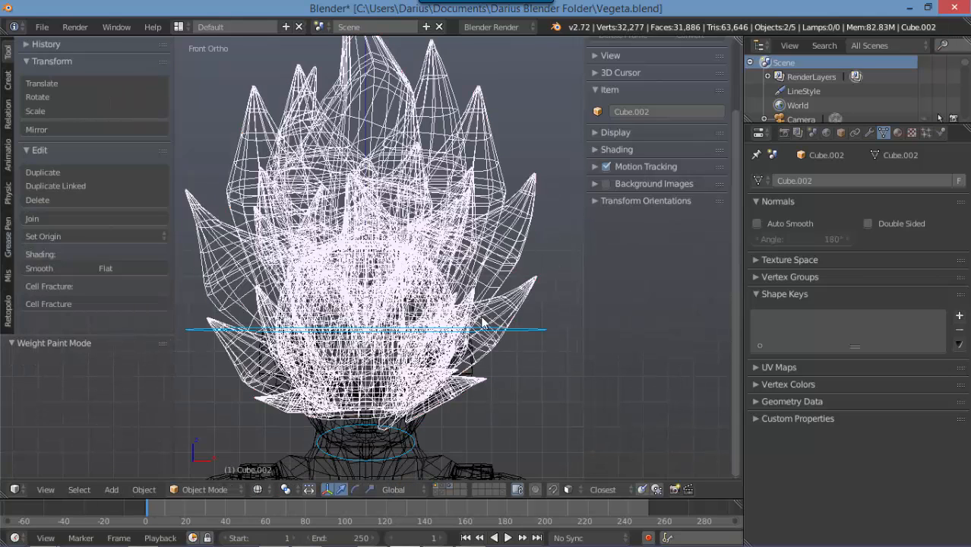
{"action": "key", "text": "z"}
{"action": "right_click", "coordinate": [514, 333]}
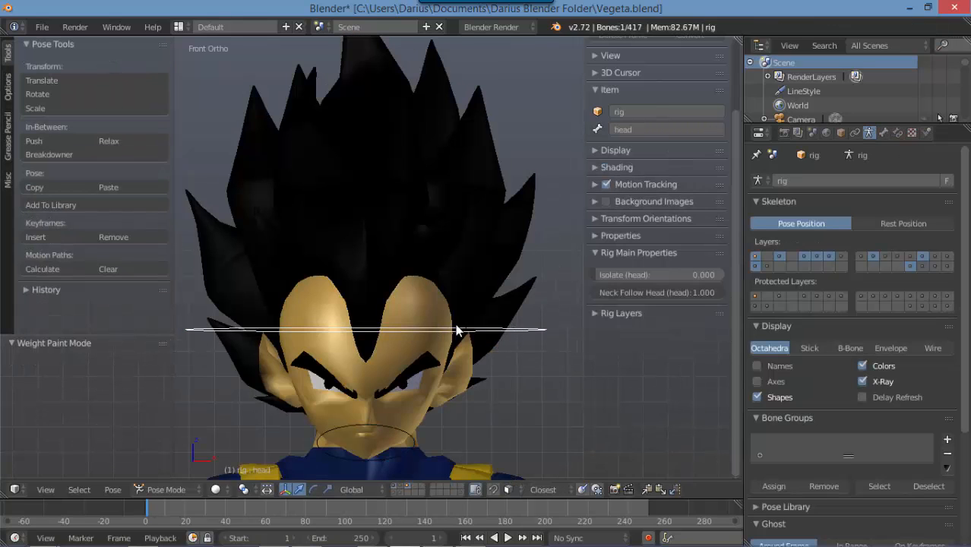
{"action": "key", "text": "r"}
{"action": "key", "text": "r"}
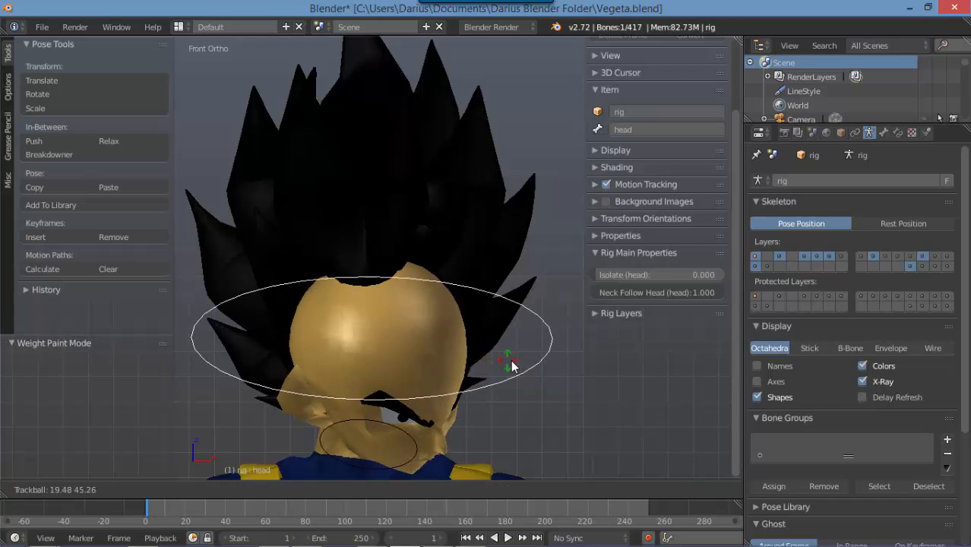
{"action": "right_click", "coordinate": [434, 234]}
Try moving the hair mesh by itself and cancel, then put it back in Weight Paint mode with the head control selected
{"action": "right_click", "coordinate": [430, 214]}
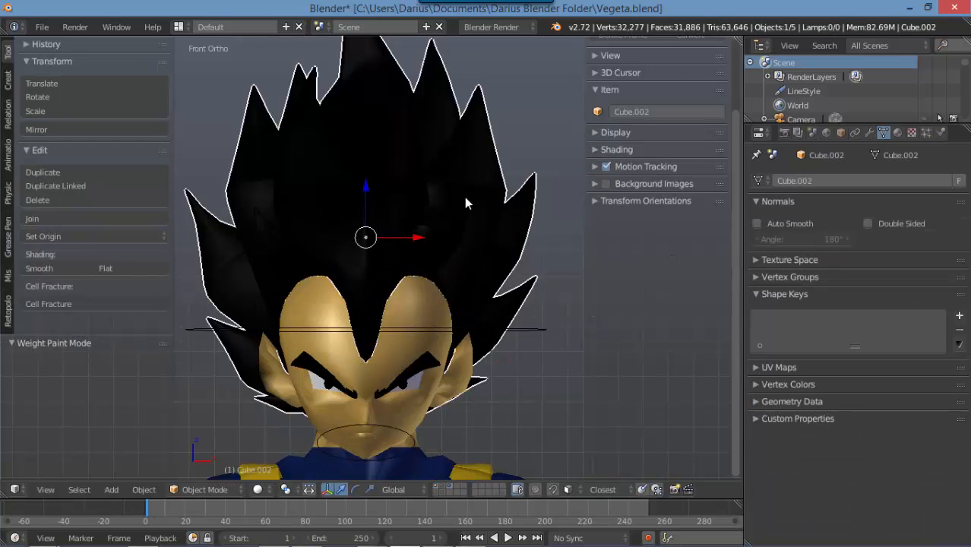
{"action": "key", "text": "g"}
{"action": "right_click", "coordinate": [473, 256]}
{"action": "right_click", "coordinate": [508, 335]}
{"action": "key", "text": "ctrl+Tab"}
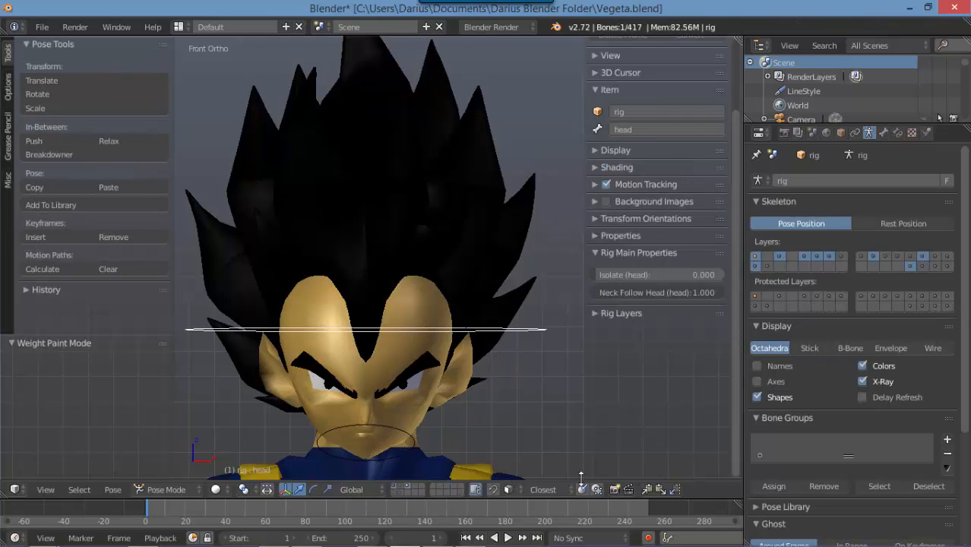
{"action": "right_click", "coordinate": [471, 282]}
{"action": "key", "text": "ctrl+Tab"}
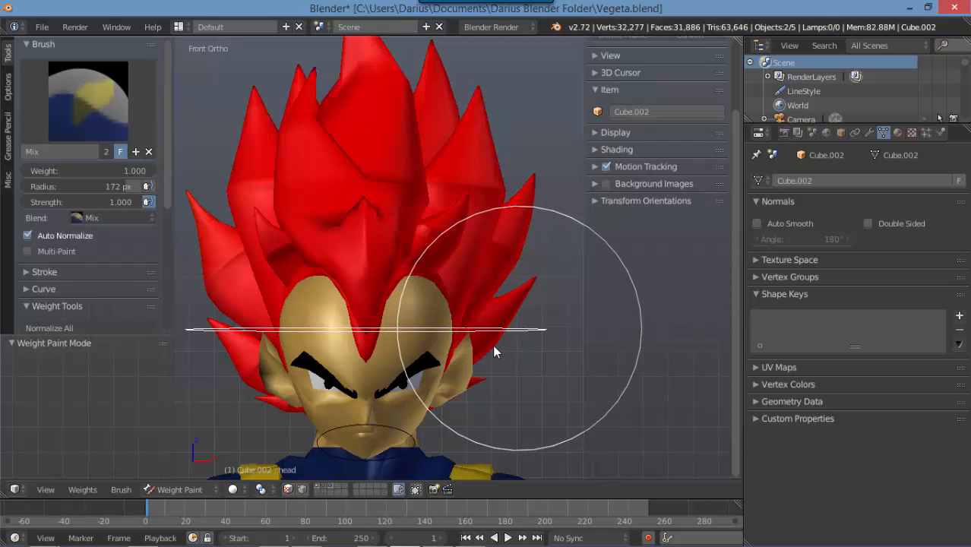
Test moving the head control along Z and rotating it while weight painting the hair, cancelling each transform
{"action": "key", "text": "g"}
{"action": "key", "text": "z"}
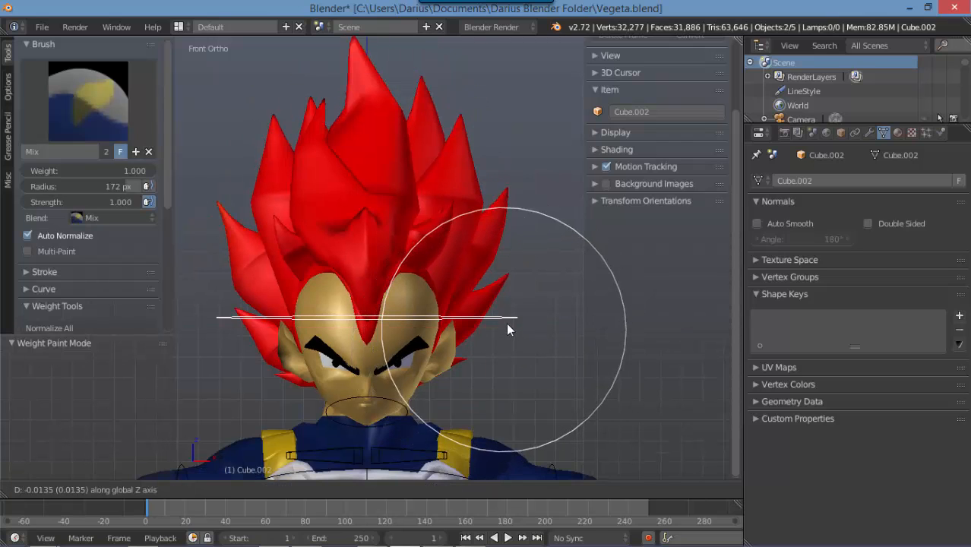
{"action": "key", "text": "r"}
{"action": "right_click", "coordinate": [511, 326]}
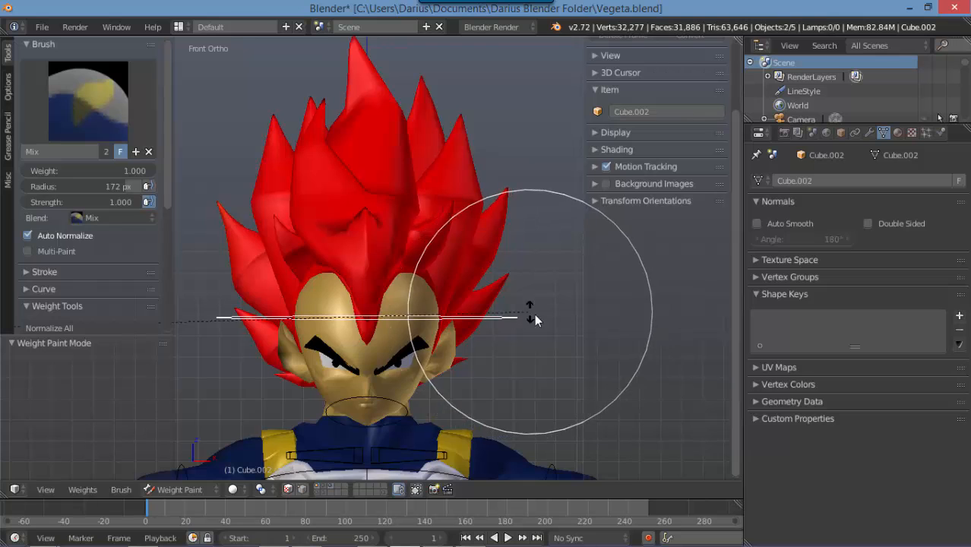
{"action": "key", "text": "r"}
{"action": "right_click", "coordinate": [469, 323]}
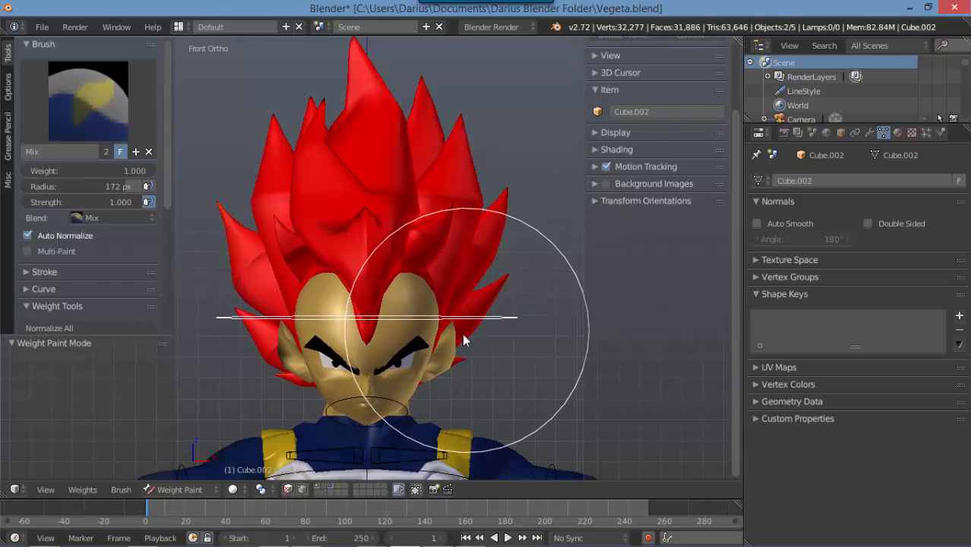
{"action": "key", "text": "r"}
{"action": "right_click", "coordinate": [496, 351]}
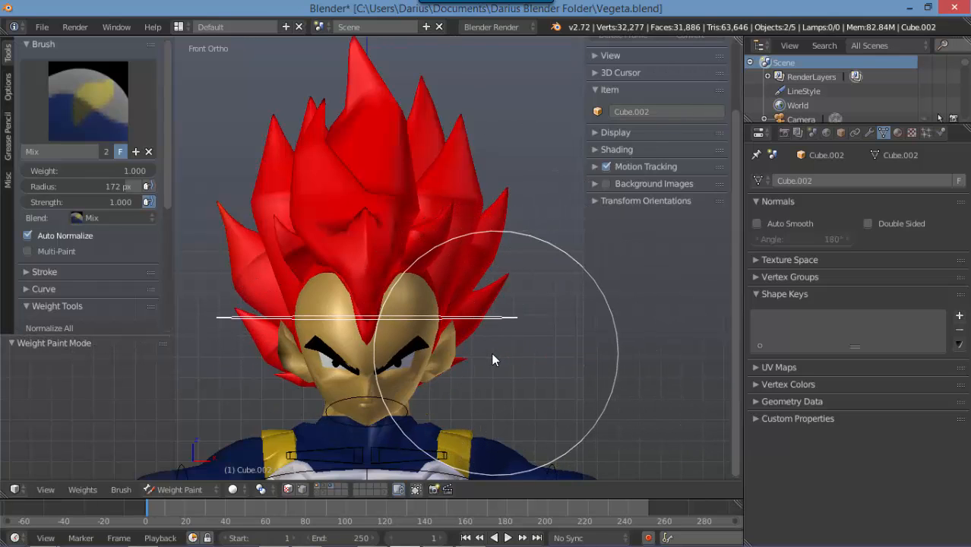
Delete the hair mesh's leg and stabilizer vertex groups listed between DEF-thigh.02.L and head
{"action": "scroll", "coordinate": [491, 353], "scroll_direction": "down", "scroll_amount": 4}
{"action": "scroll", "coordinate": [483, 355], "scroll_direction": "up", "scroll_amount": 2}
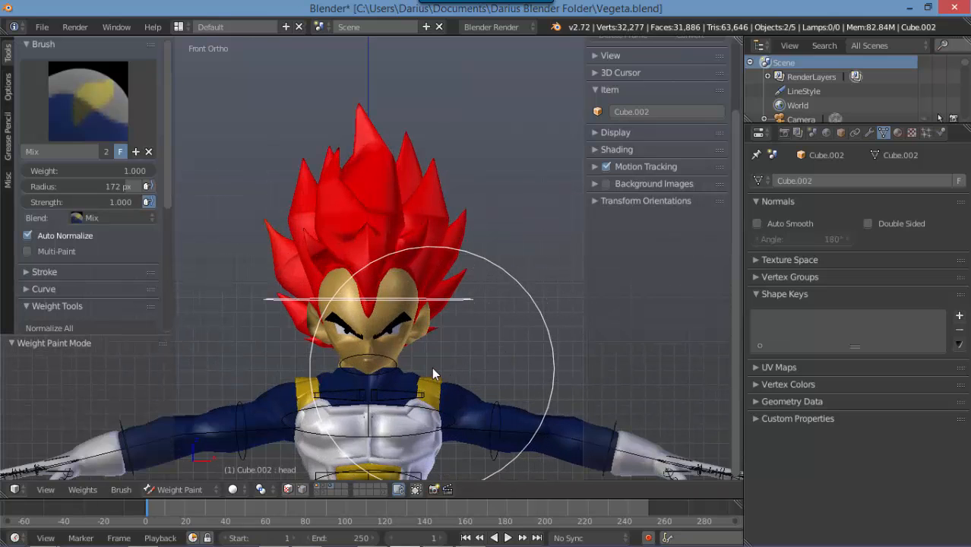
{"action": "left_click", "coordinate": [787, 277]}
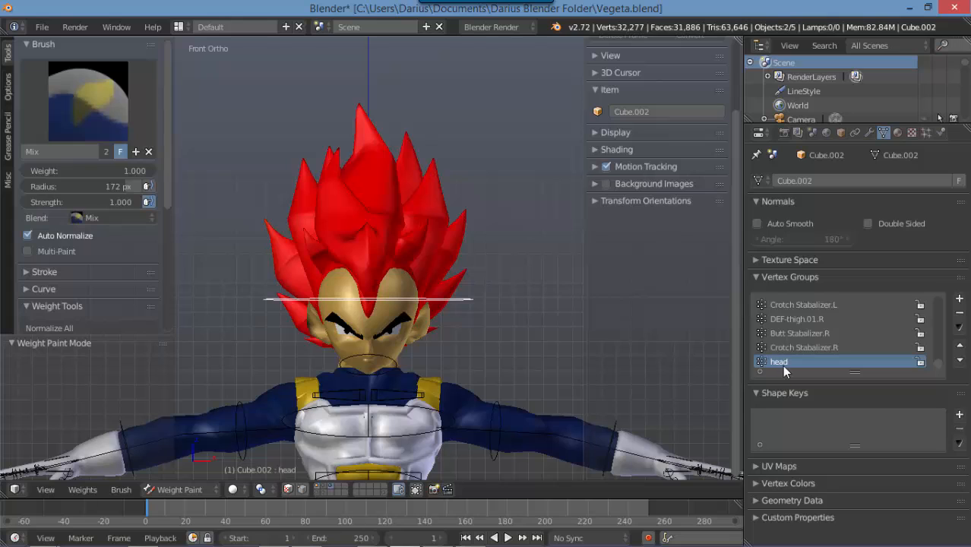
{"action": "scroll", "coordinate": [790, 357], "scroll_direction": "up", "scroll_amount": 1}
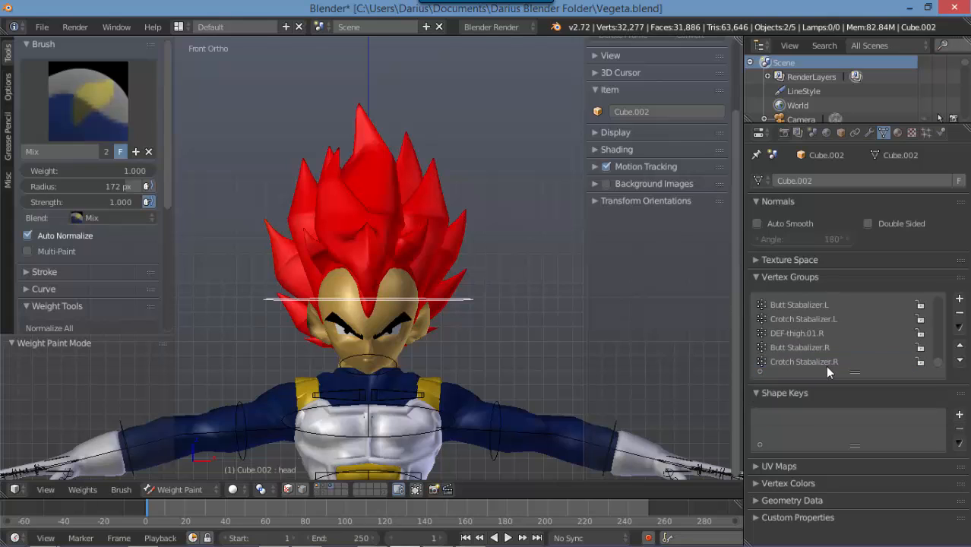
{"action": "left_click", "coordinate": [813, 363]}
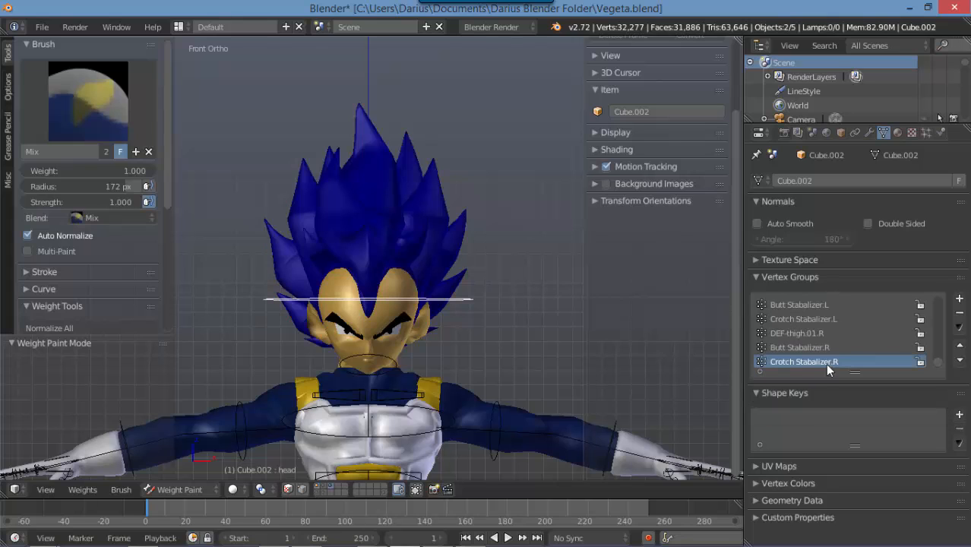
{"action": "left_click", "coordinate": [959, 315]}
{"action": "left_click", "coordinate": [958, 314]}
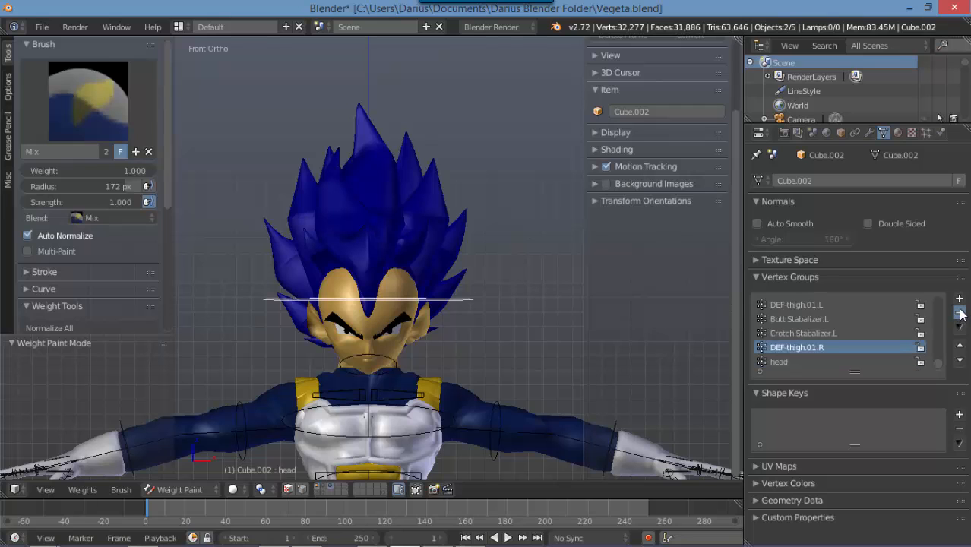
{"action": "left_click", "coordinate": [959, 315]}
{"action": "left_click", "coordinate": [958, 315]}
{"action": "left_click", "coordinate": [959, 314]}
{"action": "left_click", "coordinate": [959, 315]}
{"action": "left_click", "coordinate": [959, 314]}
{"action": "left_click", "coordinate": [959, 315]}
{"action": "left_click", "coordinate": [959, 314]}
{"action": "left_click", "coordinate": [959, 315]}
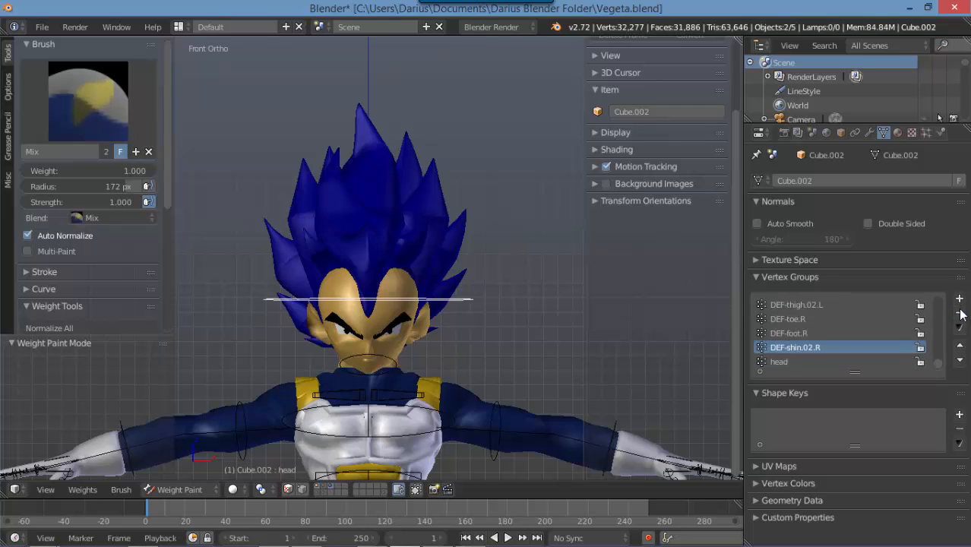
{"action": "left_click", "coordinate": [959, 314]}
{"action": "left_click", "coordinate": [958, 314]}
{"action": "left_click", "coordinate": [959, 315]}
Return the hair mesh to Object Mode and clear its parent
{"action": "scroll", "coordinate": [375, 297], "scroll_direction": "up", "scroll_amount": 2}
{"action": "scroll", "coordinate": [374, 297], "scroll_direction": "down", "scroll_amount": 2}
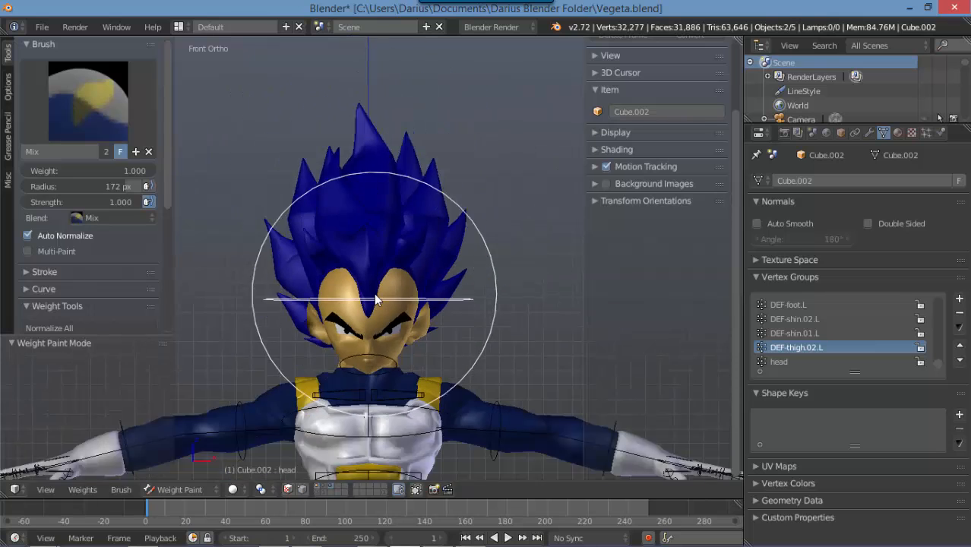
{"action": "scroll", "coordinate": [374, 300], "scroll_direction": "up", "scroll_amount": 4}
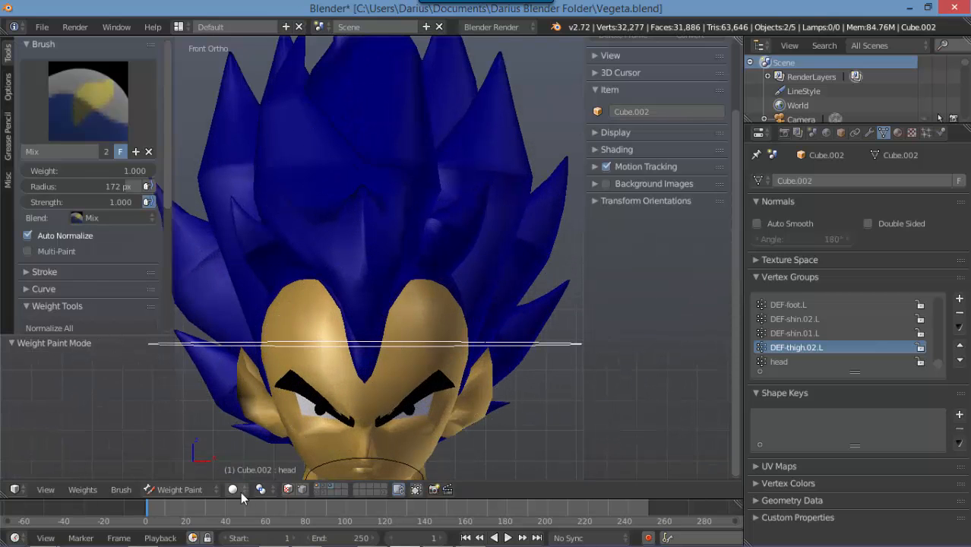
{"action": "left_click", "coordinate": [203, 490]}
{"action": "left_click", "coordinate": [206, 469]}
{"action": "scroll", "coordinate": [388, 320], "scroll_direction": "down", "scroll_amount": 3}
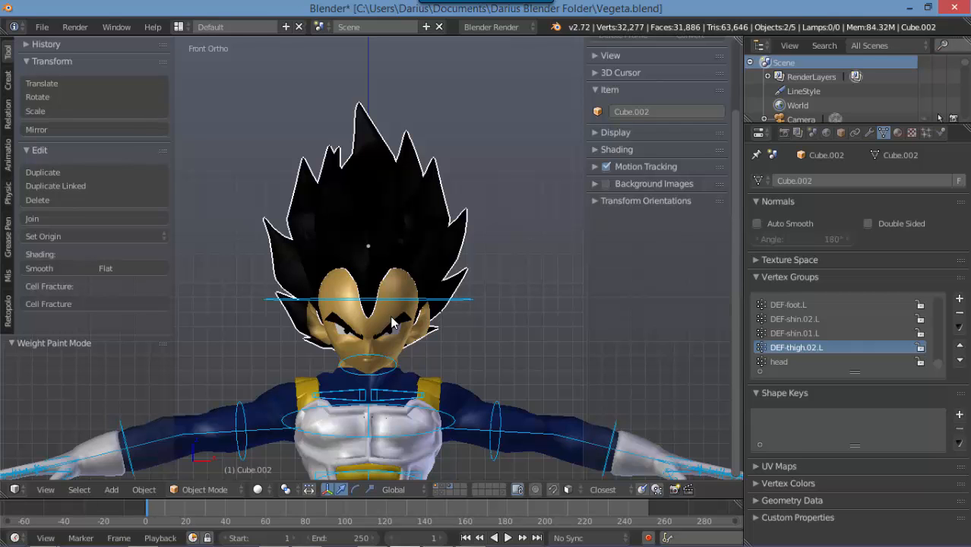
{"action": "scroll", "coordinate": [374, 120], "scroll_direction": "down", "scroll_amount": 2}
{"action": "scroll", "coordinate": [373, 123], "scroll_direction": "up", "scroll_amount": 4}
{"action": "scroll", "coordinate": [373, 124], "scroll_direction": "up", "scroll_amount": 1}
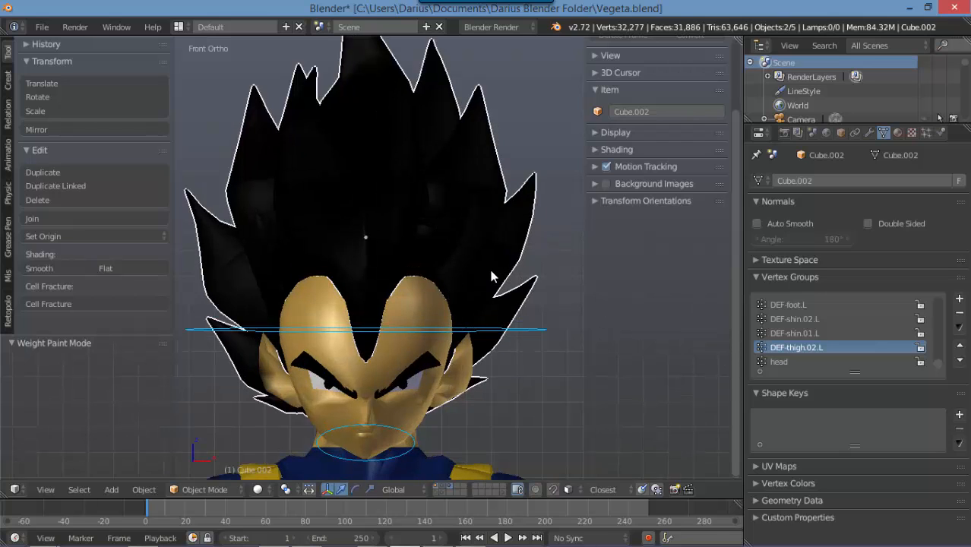
{"action": "key", "text": "alt+p"}
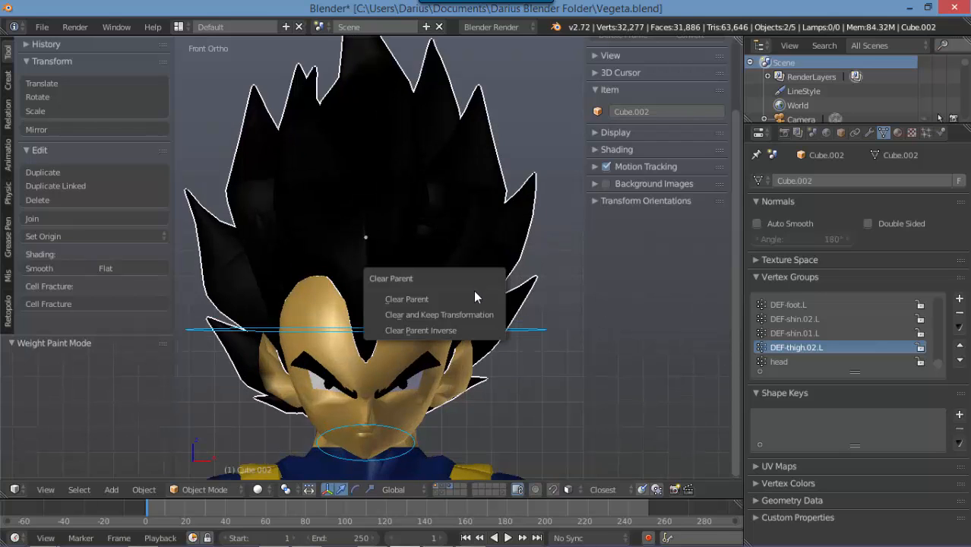
{"action": "left_click", "coordinate": [472, 298]}
Parent the hair mesh to the rig as an armature deform with automatic weights
{"action": "right_click", "coordinate": [507, 295]}
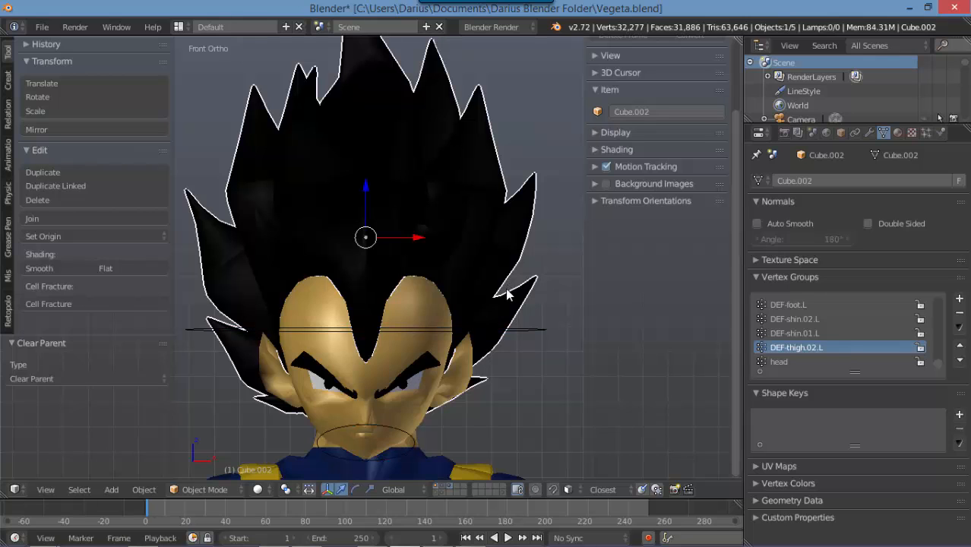
{"action": "right_click", "coordinate": [526, 328]}
{"action": "key", "text": "ctrl+Tab"}
{"action": "key", "text": "ctrl+p"}
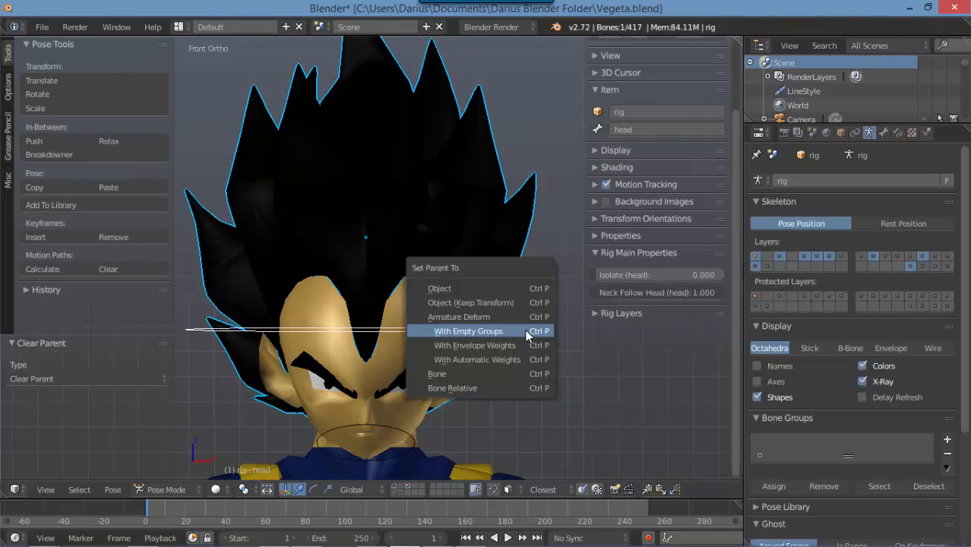
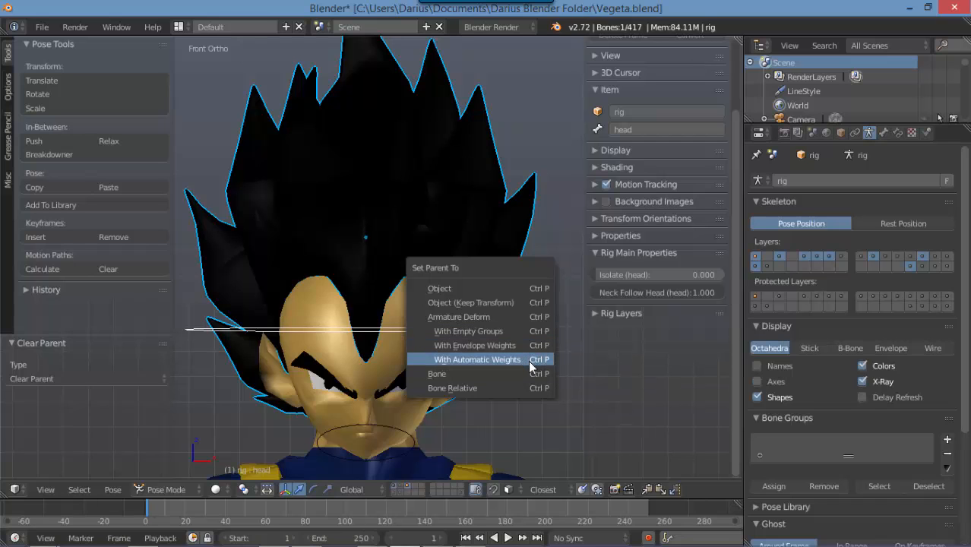
{"action": "left_click", "coordinate": [528, 360]}
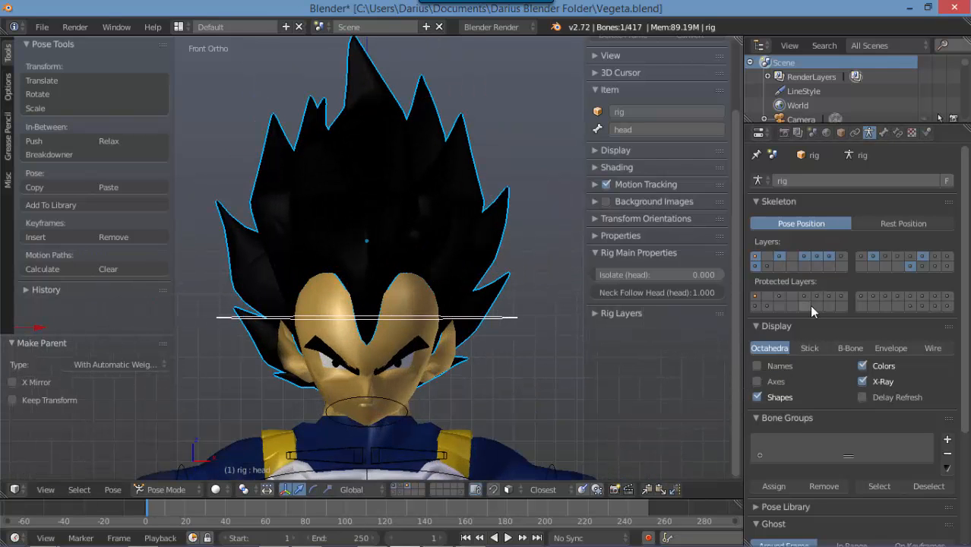
Display the rig's deform bones, leave Pose Mode and put the hair mesh into Weight Paint mode
{"action": "left_click", "coordinate": [922, 266], "text": "shift"}
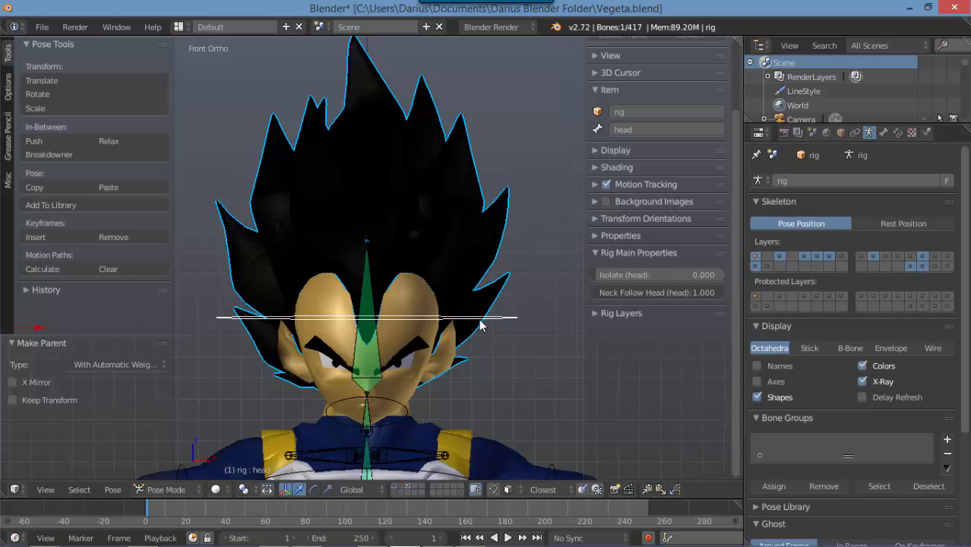
{"action": "middle_click_drag", "start_coordinate": [483, 326], "coordinate": [491, 292], "text": "shift"}
{"action": "key", "text": "ctrl+Tab"}
{"action": "right_click", "coordinate": [477, 237]}
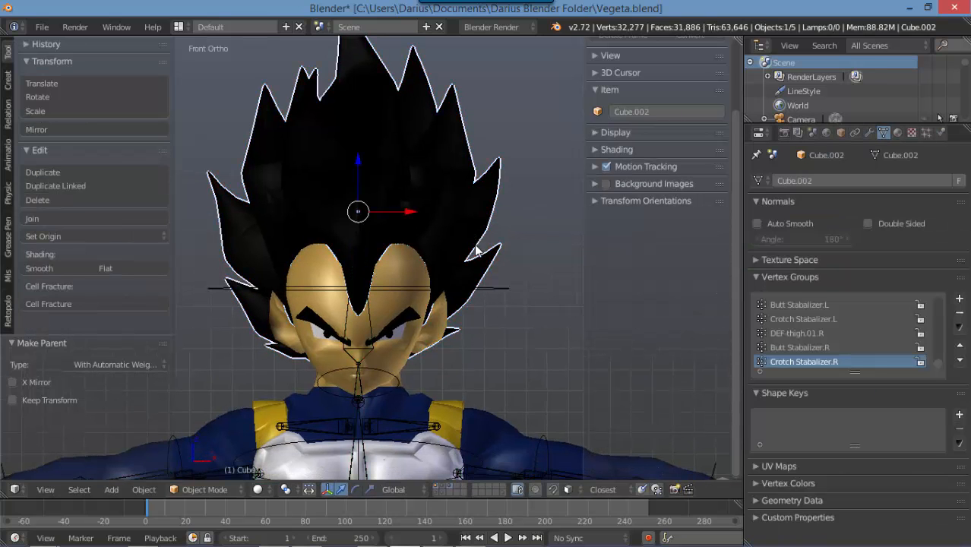
{"action": "key", "text": "ctrl+Tab"}
{"action": "scroll", "coordinate": [371, 338], "scroll_direction": "up", "scroll_amount": 2}
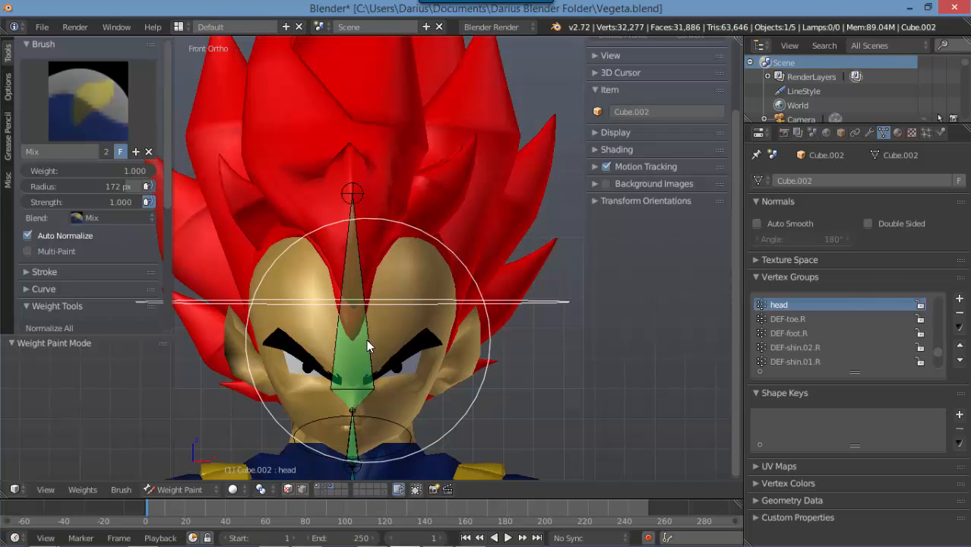
Select the DEF-head bone and paint the whole hair mesh to weight 1.000 for it with the Mix brush
{"action": "right_click", "coordinate": [365, 340]}
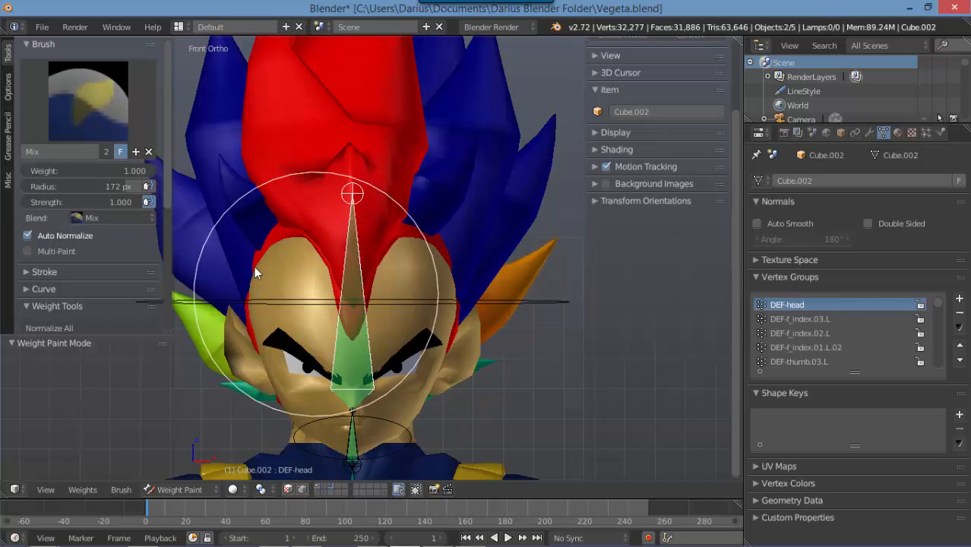
{"action": "scroll", "coordinate": [333, 184], "scroll_direction": "down", "scroll_amount": 2}
{"action": "mouse_move", "coordinate": [381, 150]}
{"action": "left_mouse_down"}
{"action": "mouse_move", "coordinate": [423, 140]}
{"action": "mouse_move", "coordinate": [411, 184]}
{"action": "left_mouse_up"}
{"action": "scroll", "coordinate": [363, 397], "scroll_direction": "up", "scroll_amount": 5}
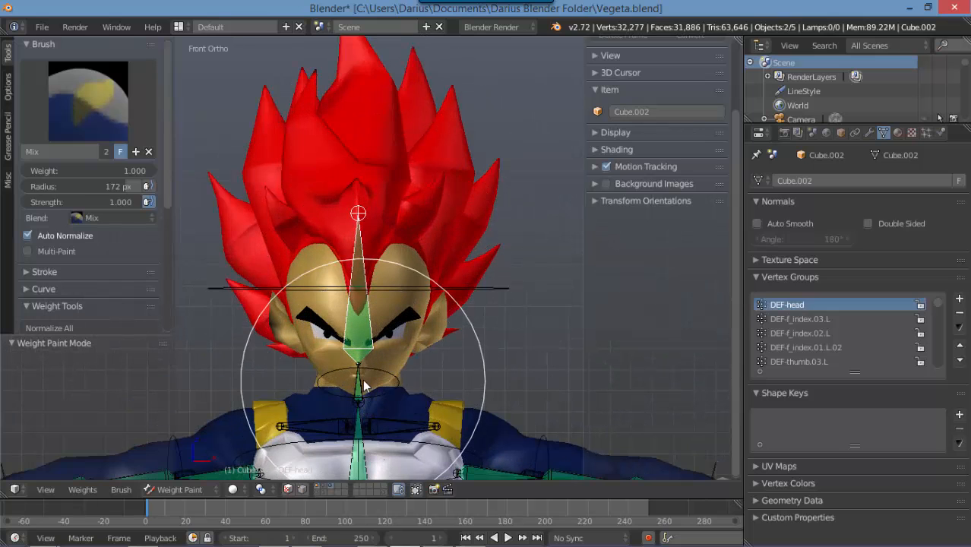
Select the DEF-neck bone, display the hair in wireframe and switch the weight brush to Subtract
{"action": "key", "text": "ctrl+z"}
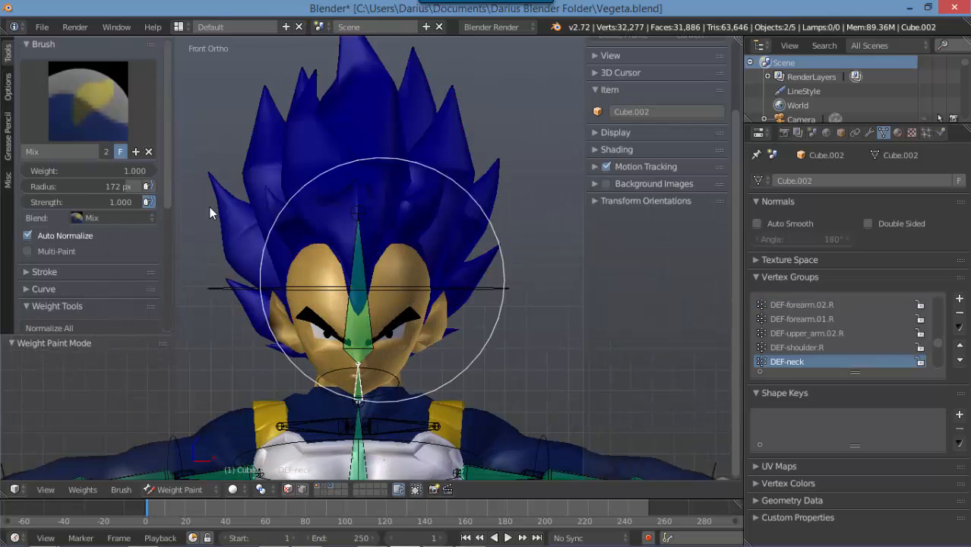
{"action": "key", "text": "z"}
{"action": "middle_click_drag", "start_coordinate": [383, 253], "coordinate": [214, 275]}
{"action": "left_click", "coordinate": [101, 218]}
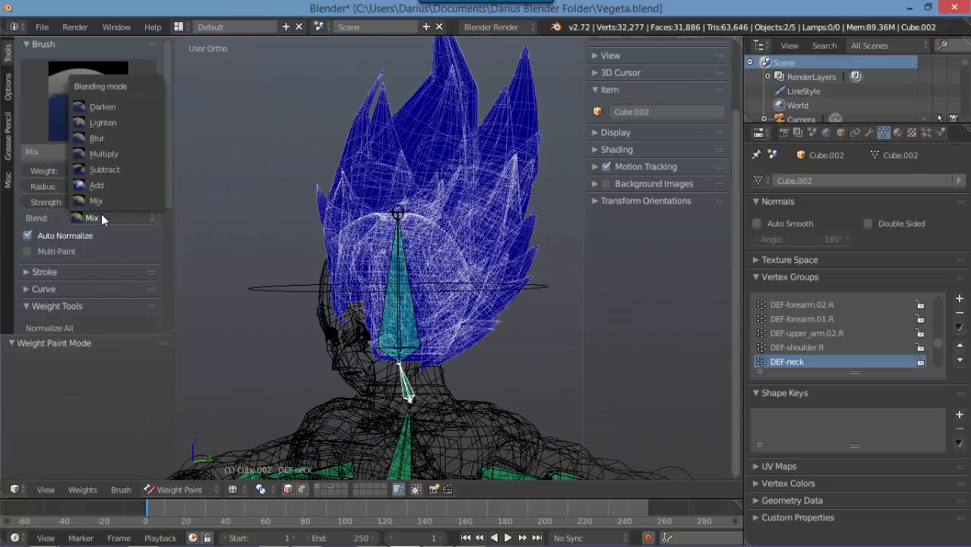
{"action": "left_click", "coordinate": [101, 200]}
{"action": "left_click", "coordinate": [88, 103]}
{"action": "left_click", "coordinate": [49, 243]}
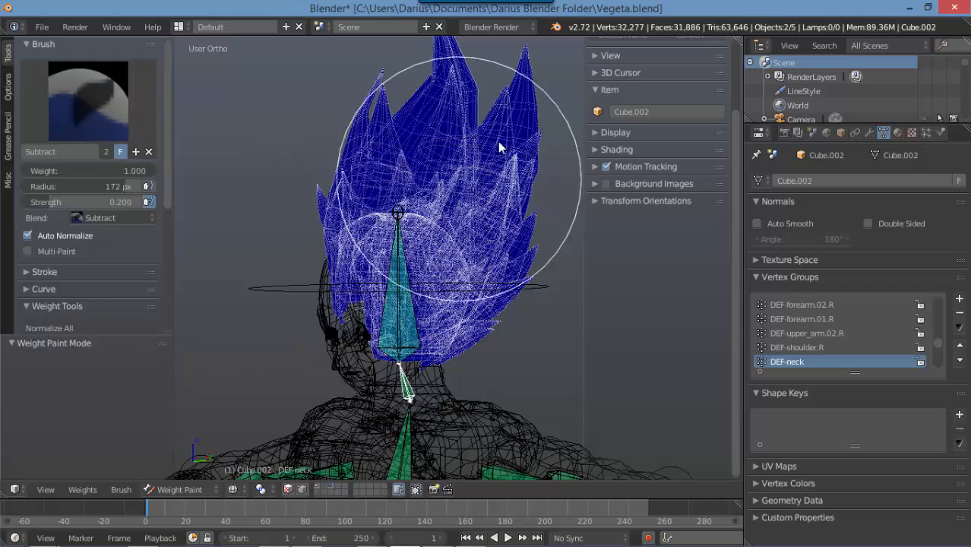
{"action": "middle_click_drag", "start_coordinate": [438, 297], "coordinate": [513, 330]}
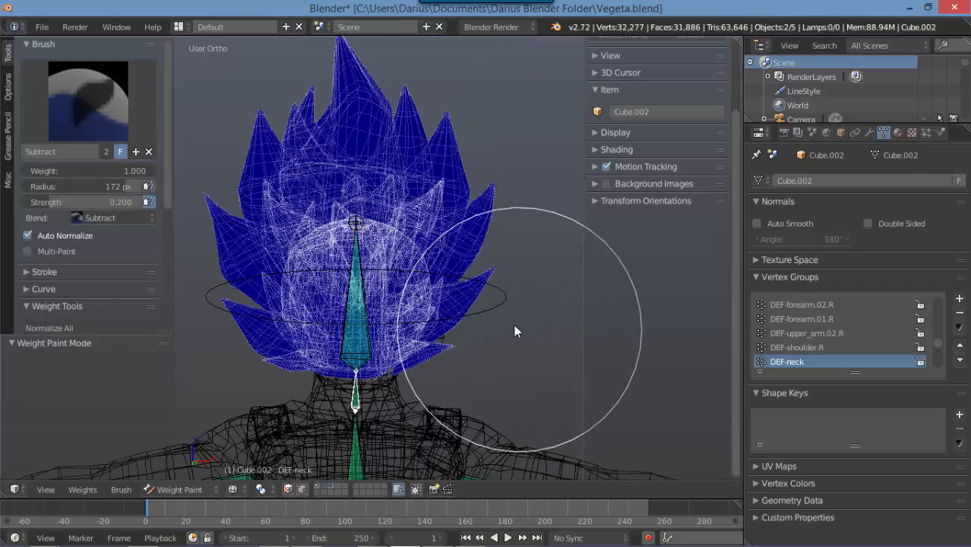
Test a trackball rotation of the head control from the front, cancel it and return to solid shading
{"action": "right_click", "coordinate": [496, 287]}
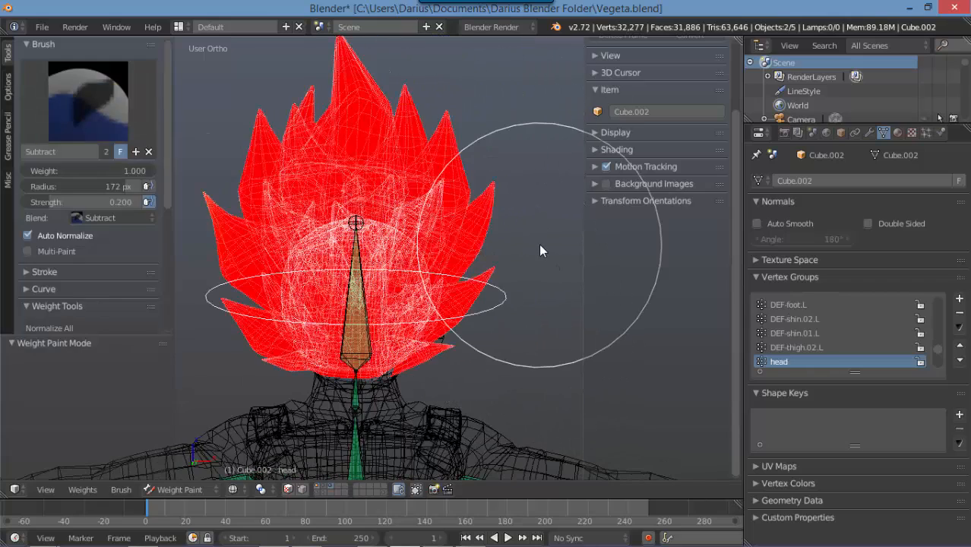
{"action": "key", "text": "KP_1"}
{"action": "key", "text": "r"}
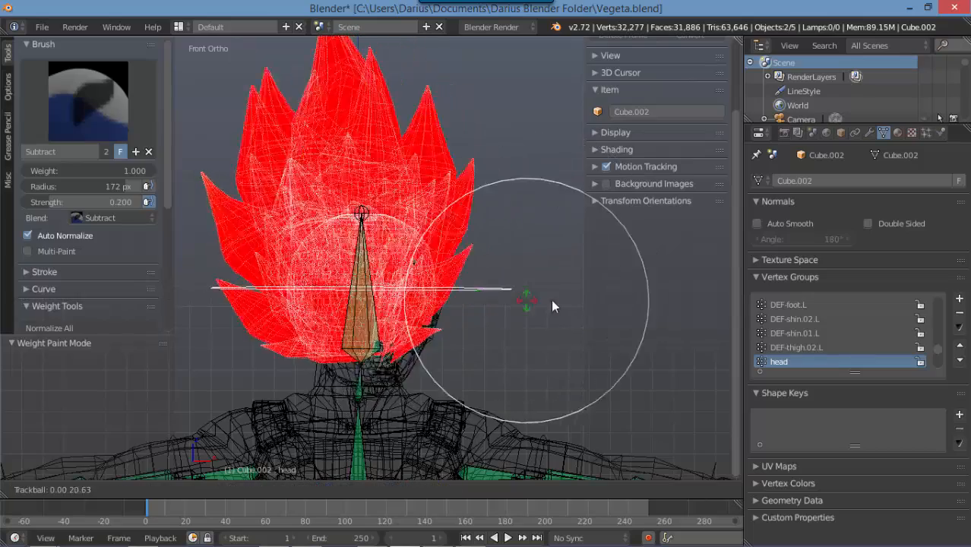
{"action": "right_click", "coordinate": [438, 295]}
{"action": "key", "text": "z"}
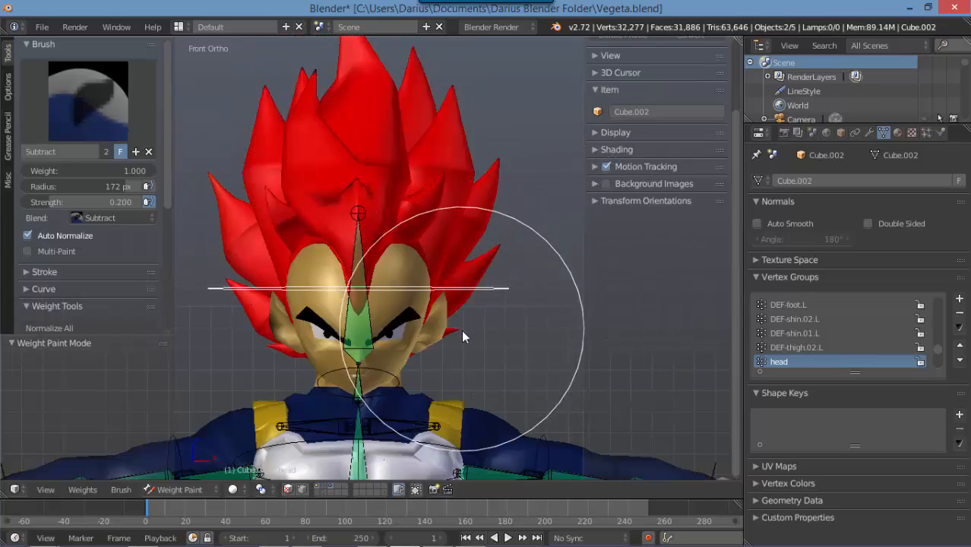
Return the hair mesh to Object Mode, pose the rig's head control with a trial trackball rotation and cancel it
{"action": "left_click", "coordinate": [204, 489]}
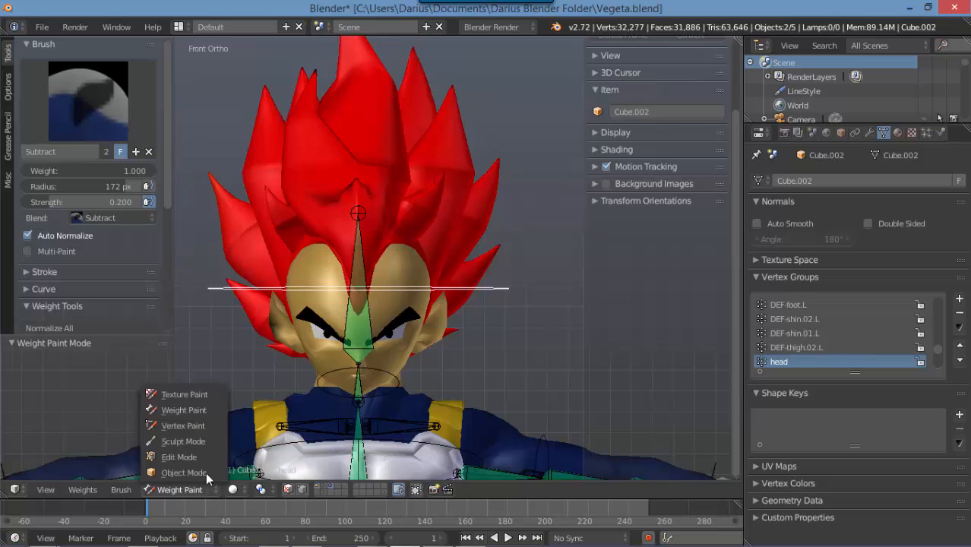
{"action": "left_click", "coordinate": [203, 472]}
{"action": "right_click", "coordinate": [501, 287]}
{"action": "key", "text": "ctrl+Tab"}
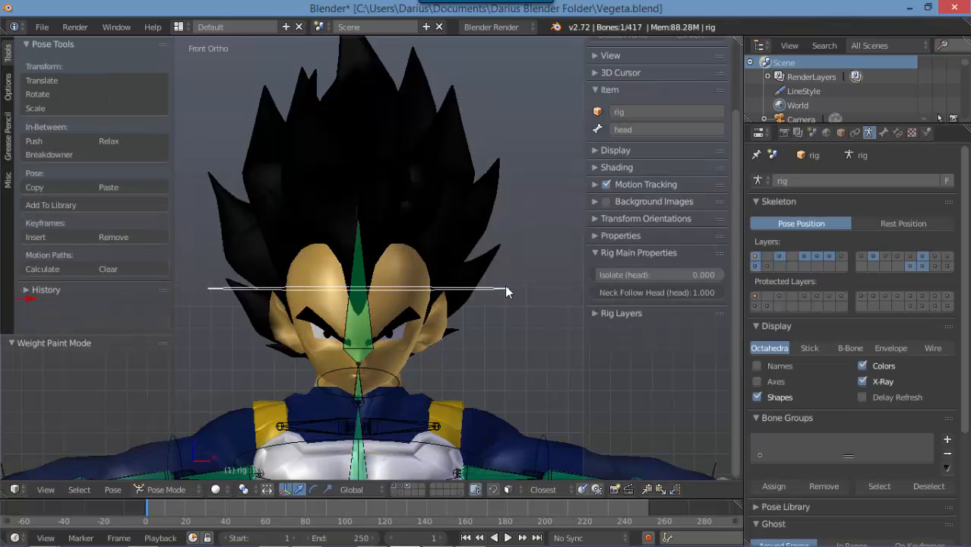
{"action": "key", "text": "r"}
{"action": "key", "text": "r"}
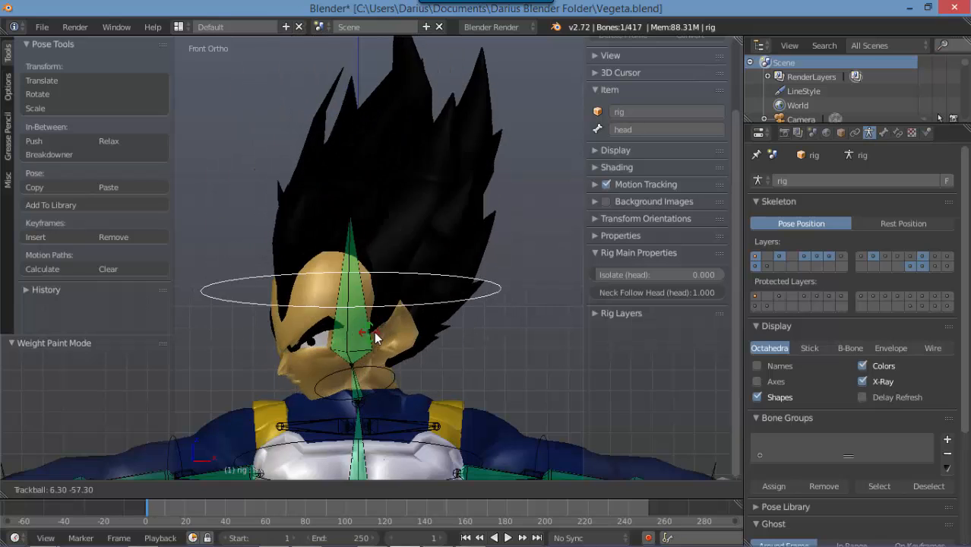
{"action": "key", "text": "Escape"}
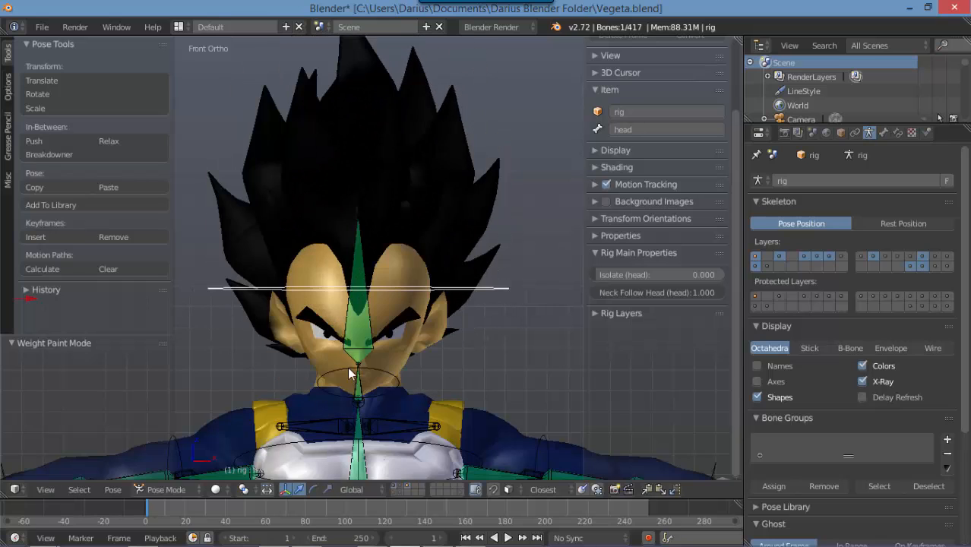
Parent the glove mesh to the rig as an armature deform with automatic weights
{"action": "scroll", "coordinate": [430, 348], "scroll_direction": "down", "scroll_amount": 3}
{"action": "scroll", "coordinate": [422, 321], "scroll_direction": "up", "scroll_amount": 5}
{"action": "middle_click_drag", "start_coordinate": [427, 340], "coordinate": [333, 245], "text": "shift"}
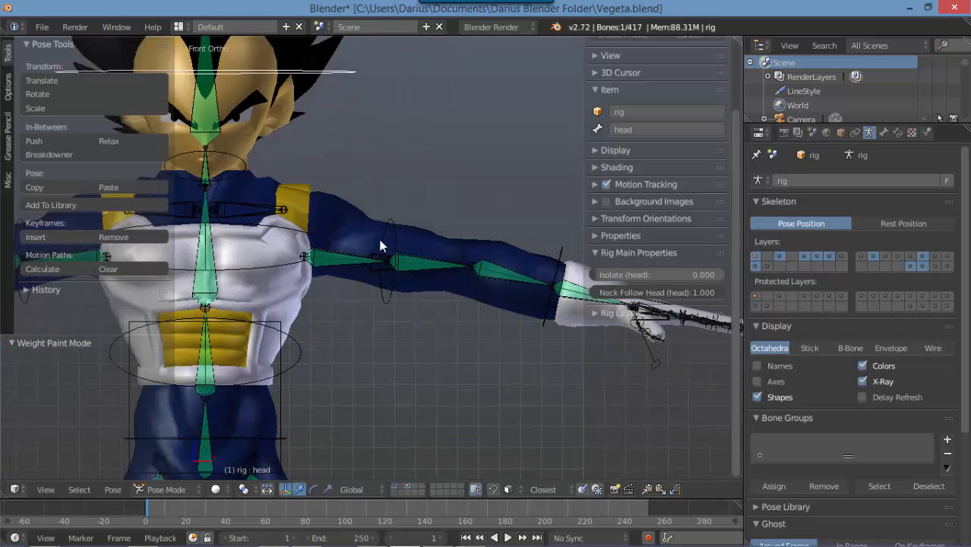
{"action": "mouse_move", "coordinate": [578, 252]}
{"action": "middle_mouse_down", "text": "shift"}
{"action": "mouse_move", "coordinate": [472, 283]}
{"action": "mouse_move", "coordinate": [333, 234]}
{"action": "middle_mouse_up", "text": "shift"}
{"action": "scroll", "coordinate": [414, 265], "scroll_direction": "up", "scroll_amount": 3}
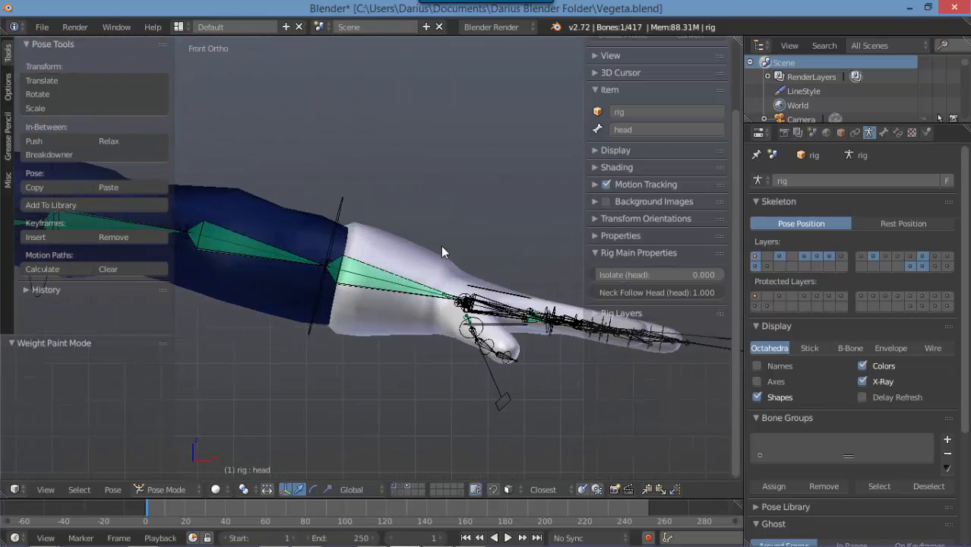
{"action": "right_click", "coordinate": [444, 254]}
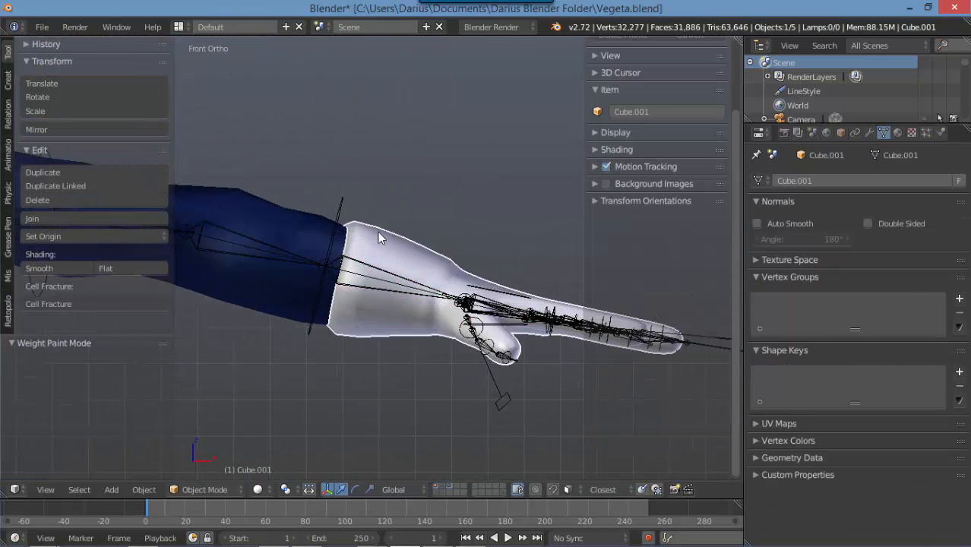
{"action": "scroll", "coordinate": [437, 354], "scroll_direction": "up", "scroll_amount": 1}
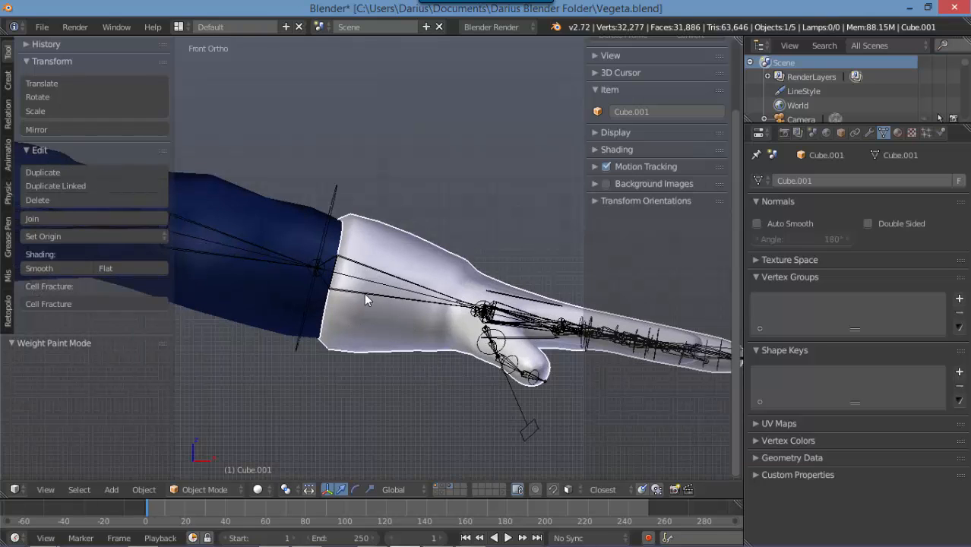
{"action": "right_click", "coordinate": [277, 259], "text": "shift"}
{"action": "key", "text": "ctrl+p"}
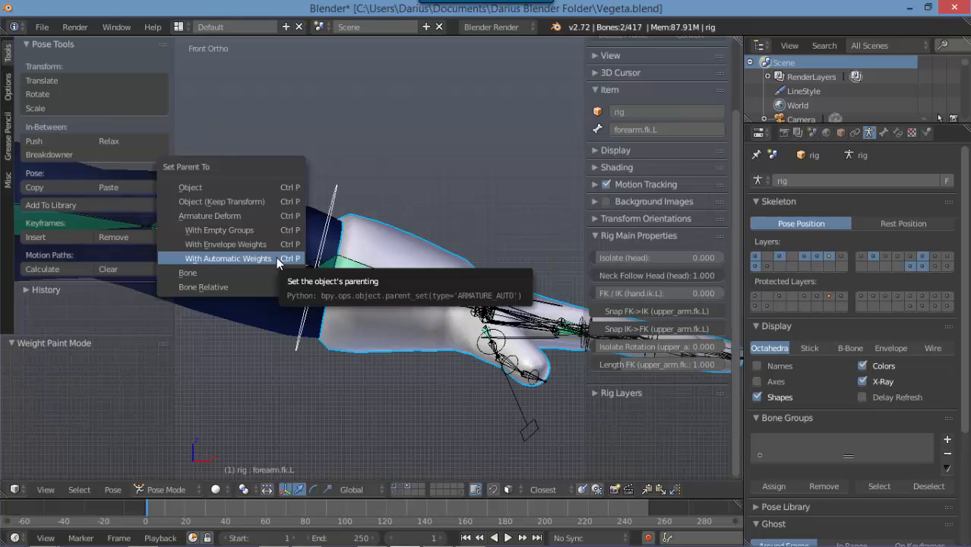
{"action": "left_click", "coordinate": [277, 259]}
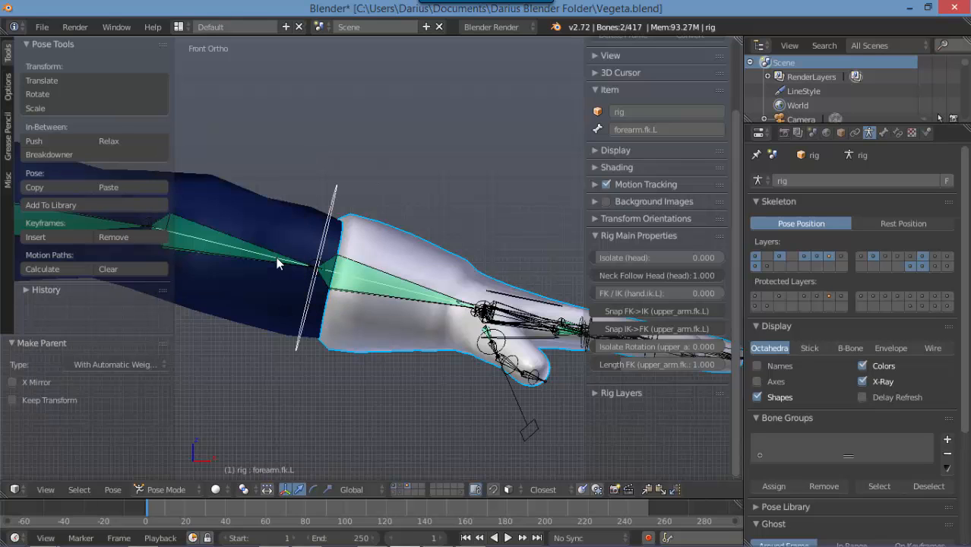
Select the glove mesh and put it into Weight Paint mode around the left hand
{"action": "right_click", "coordinate": [341, 348]}
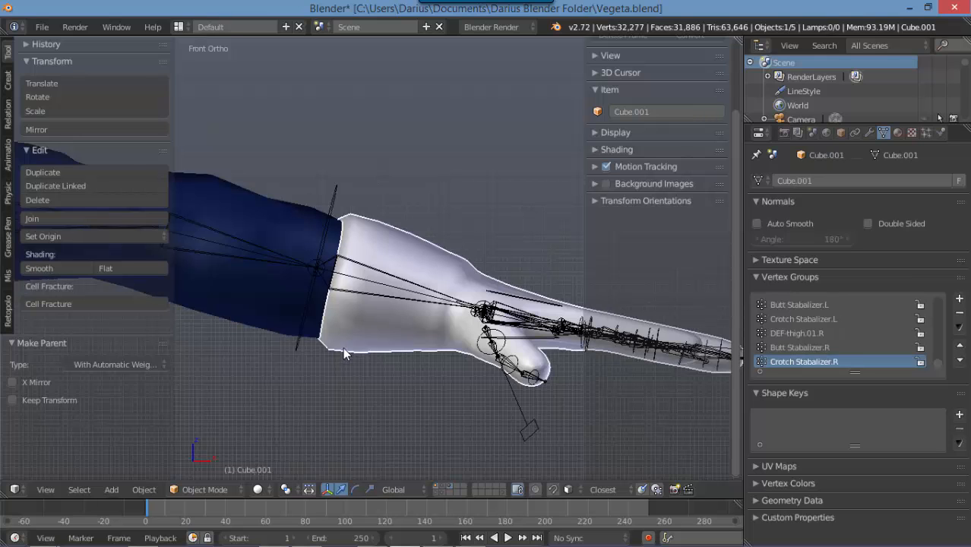
{"action": "key", "text": "ctrl+Tab"}
{"action": "mouse_move", "coordinate": [415, 331]}
{"action": "middle_mouse_down"}
{"action": "mouse_move", "coordinate": [381, 384]}
{"action": "mouse_move", "coordinate": [496, 279]}
{"action": "middle_mouse_up"}
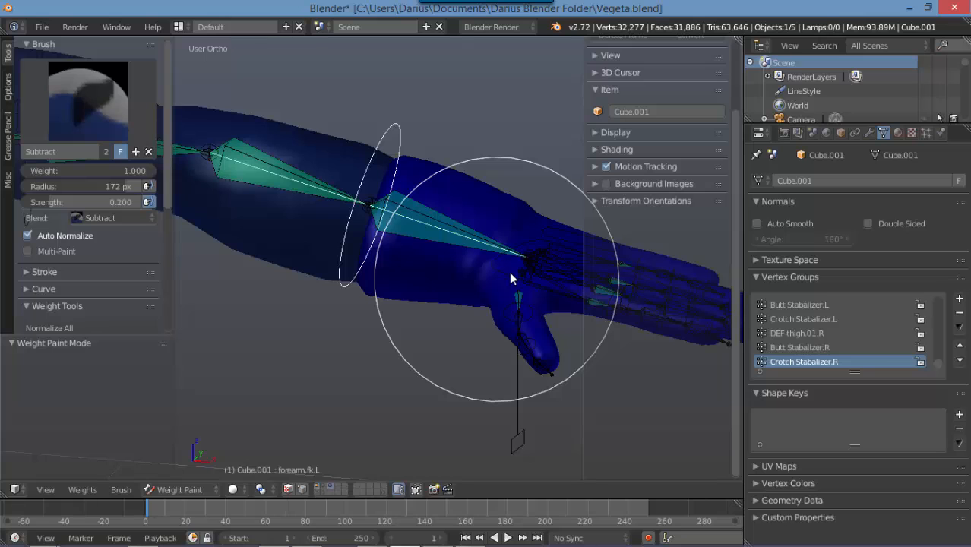
Try to move the forearm.fk.L control freely to test how the glove follows it
{"action": "key", "text": "g"}
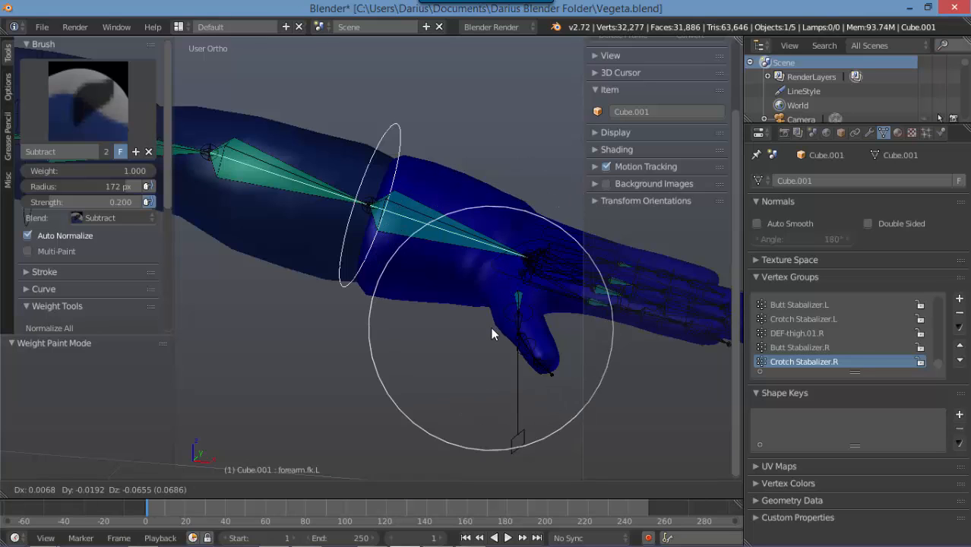
{"action": "left_click", "coordinate": [505, 271]}
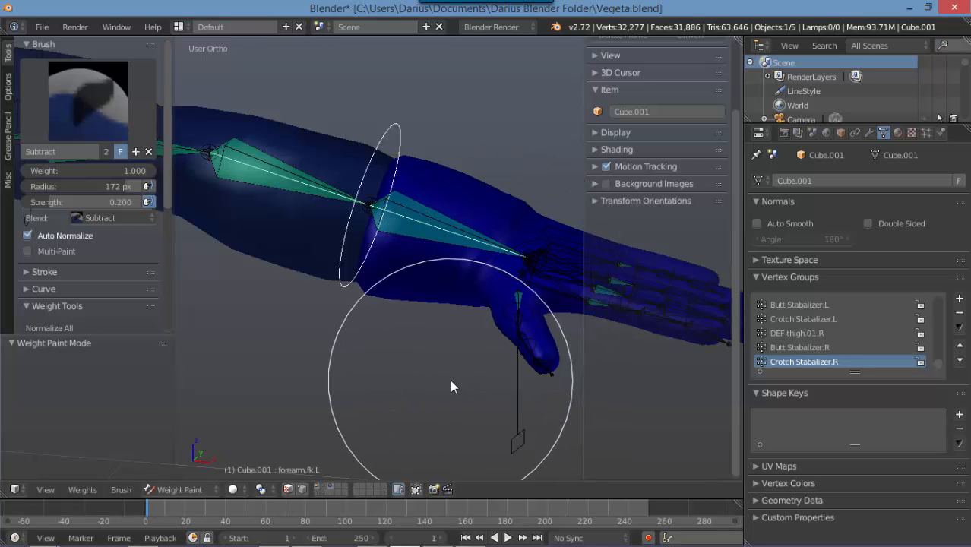
{"action": "scroll", "coordinate": [522, 271], "scroll_direction": "up", "scroll_amount": 2}
{"action": "middle_click_drag", "start_coordinate": [522, 270], "coordinate": [404, 285], "text": "shift"}
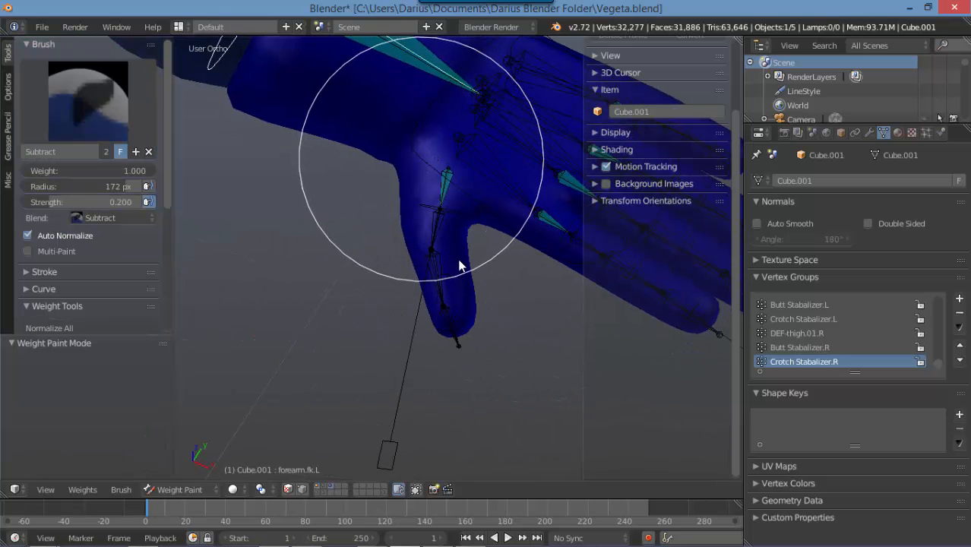
{"action": "key", "text": "g"}
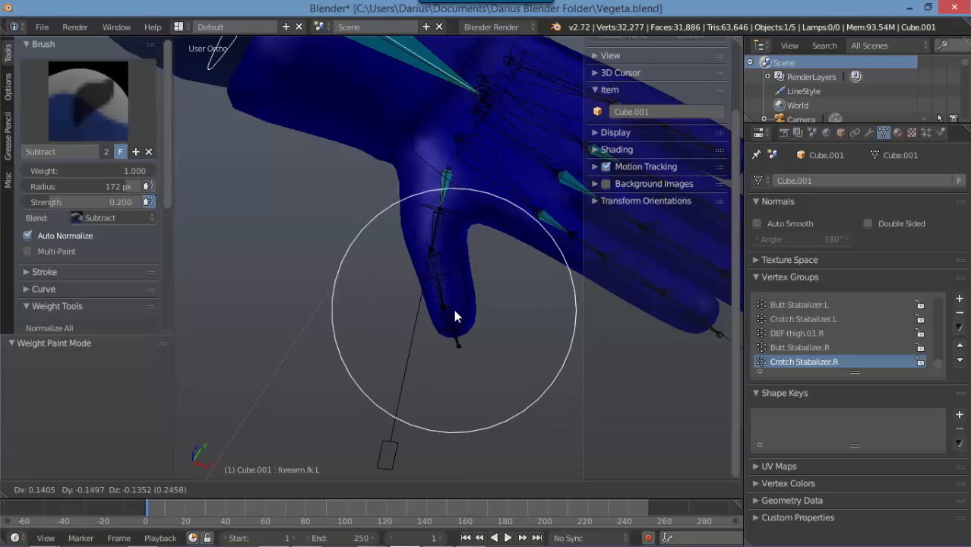
{"action": "left_click", "coordinate": [512, 237]}
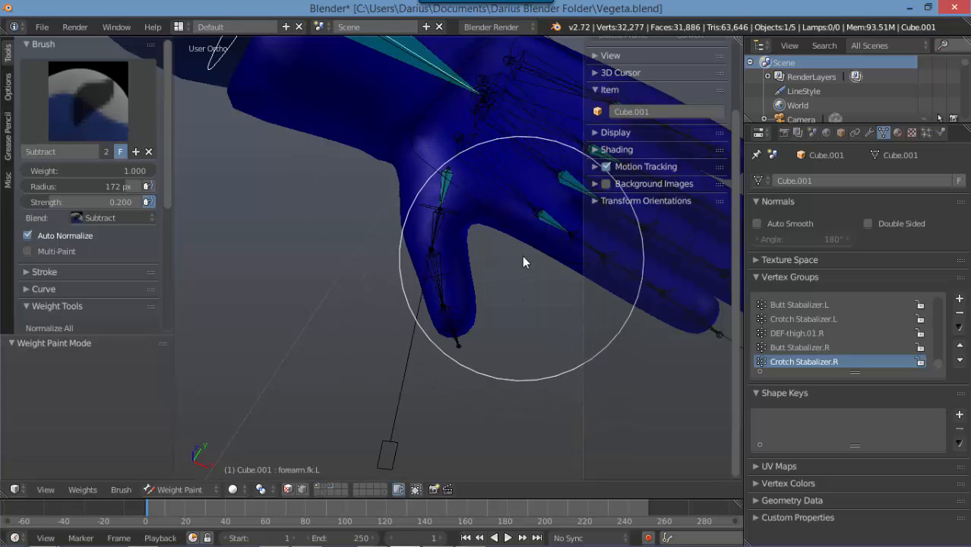
Select the hand.fk.L control, test rotating the left hand and return to the front view
{"action": "right_click", "coordinate": [496, 296]}
{"action": "key", "text": "r"}
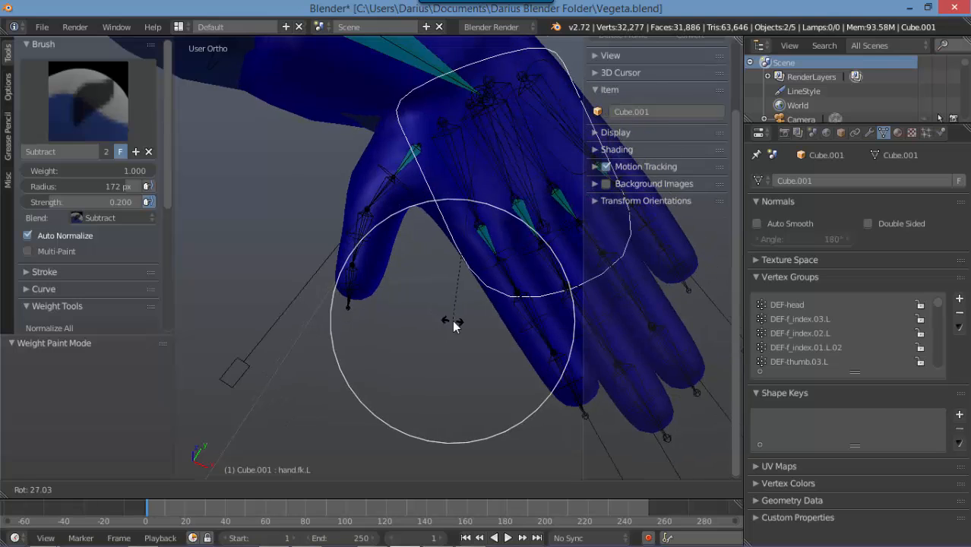
{"action": "left_click", "coordinate": [453, 324]}
{"action": "key", "text": "KP_1"}
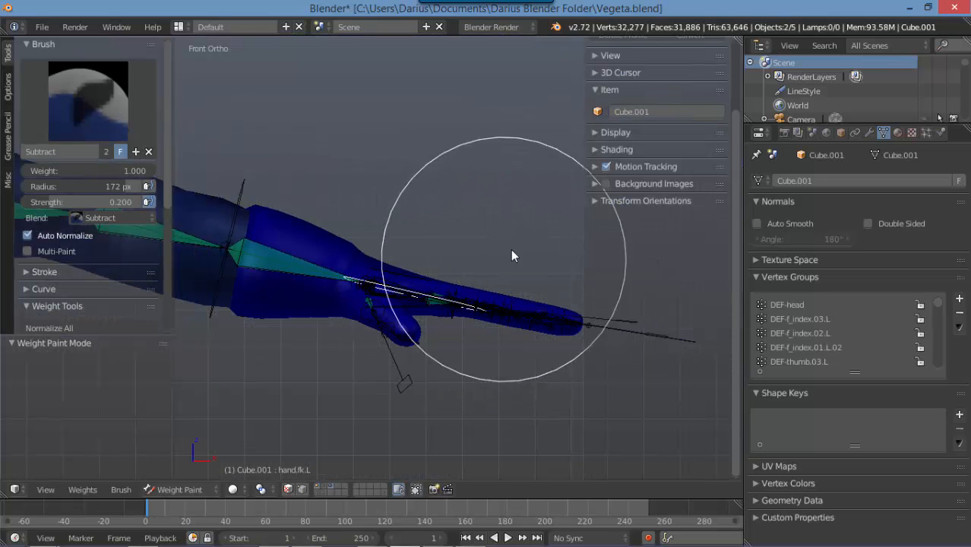
Rotate the hand.fk.L control about 57.5° downward in front view and inspect the glove's deformation at the cuff, wrist and palm
{"action": "key", "text": "r"}
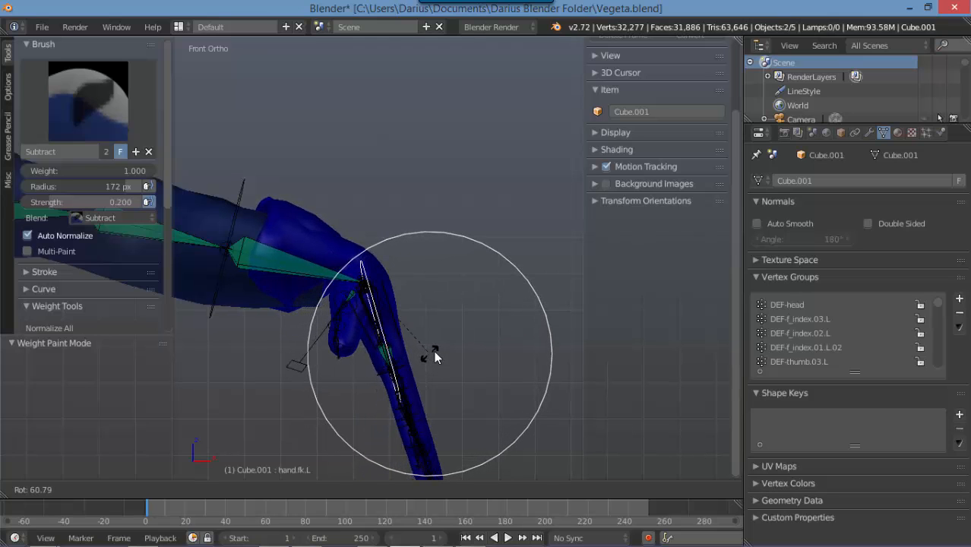
{"action": "left_click", "coordinate": [437, 351]}
{"action": "scroll", "coordinate": [373, 282], "scroll_direction": "up", "scroll_amount": 3}
{"action": "middle_click_drag", "start_coordinate": [245, 295], "coordinate": [445, 282], "text": "shift"}
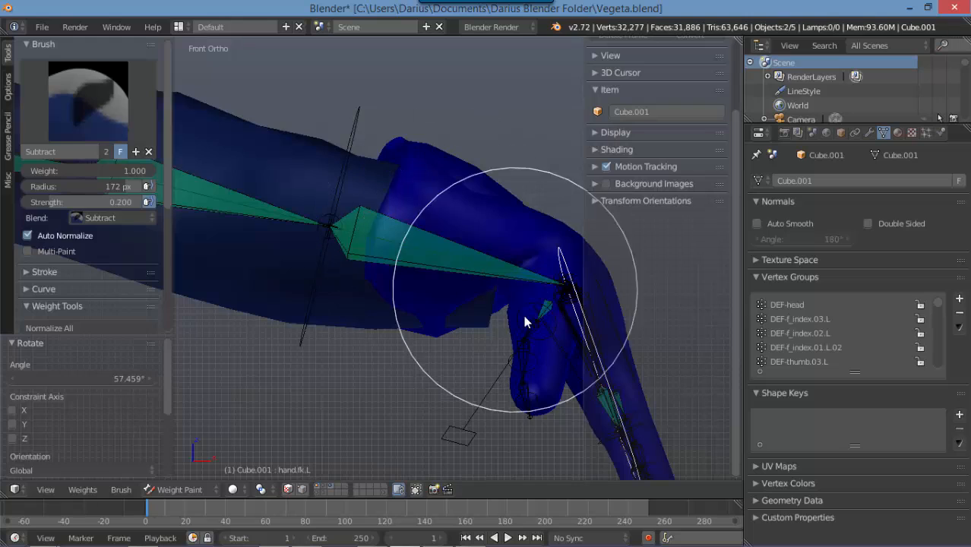
{"action": "mouse_move", "coordinate": [524, 322]}
{"action": "middle_mouse_down"}
{"action": "mouse_move", "coordinate": [633, 324]}
{"action": "mouse_move", "coordinate": [518, 316]}
{"action": "middle_mouse_up"}
{"action": "middle_click_drag", "start_coordinate": [403, 265], "coordinate": [333, 282]}
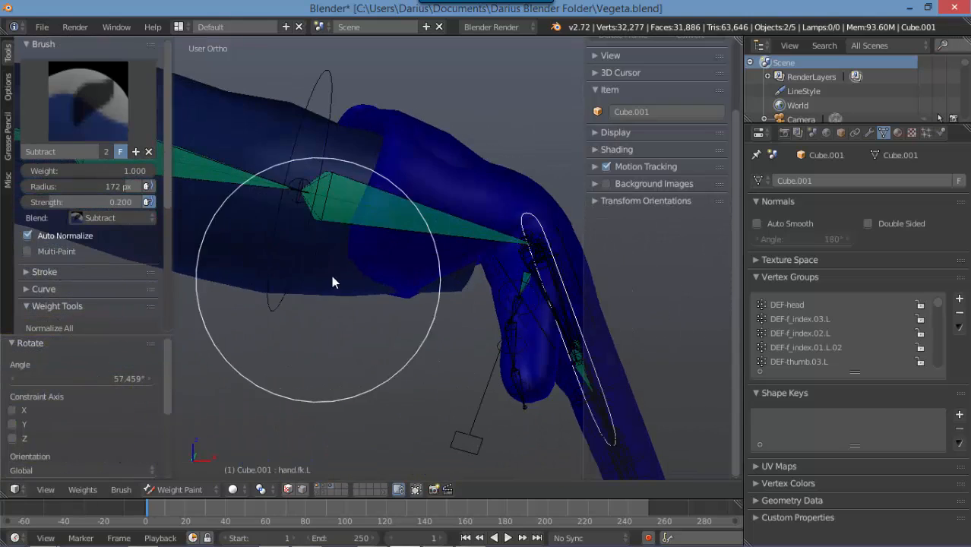
{"action": "mouse_move", "coordinate": [358, 169]}
{"action": "middle_mouse_down"}
{"action": "mouse_move", "coordinate": [527, 214]}
{"action": "mouse_move", "coordinate": [408, 251]}
{"action": "mouse_move", "coordinate": [413, 220]}
{"action": "mouse_move", "coordinate": [346, 223]}
{"action": "mouse_move", "coordinate": [395, 231]}
{"action": "mouse_move", "coordinate": [350, 205]}
{"action": "middle_mouse_up"}
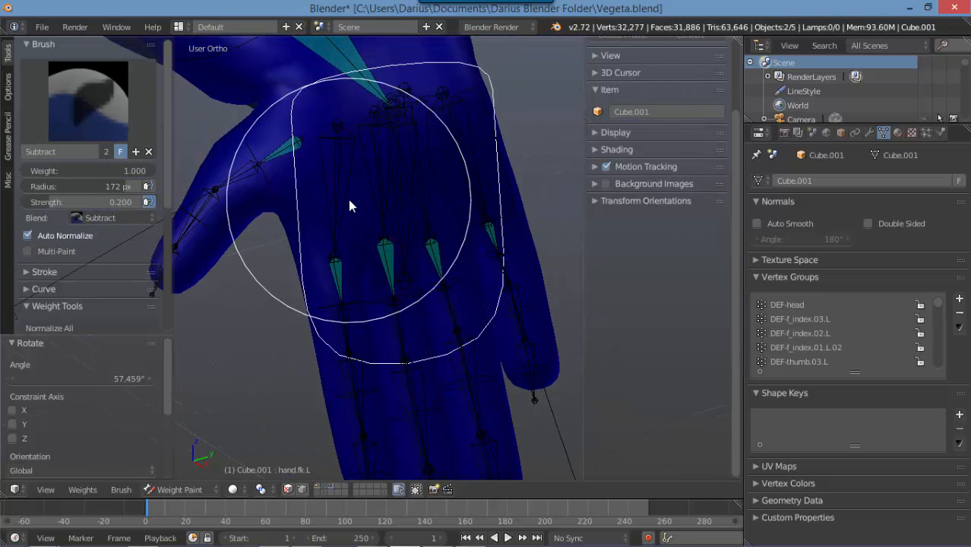
Select the DEF-palm.01.L bone to display its weights on the glove and try rotating it
{"action": "right_click", "coordinate": [438, 136]}
{"action": "key", "text": "r"}
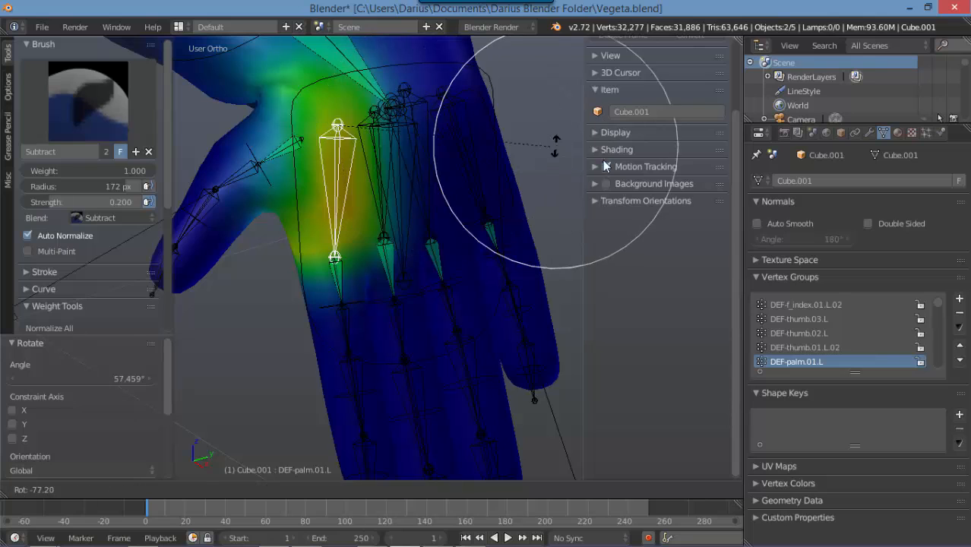
{"action": "right_click", "coordinate": [515, 165]}
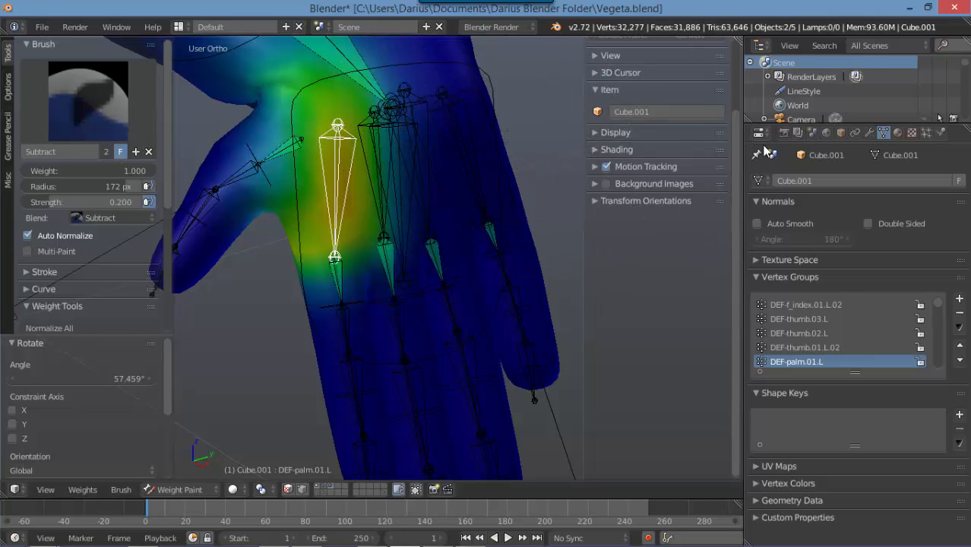
Set the glove's Subsurf view subdivisions to 0 and inspect the DEF-palm.01.L weights around the cuff, wrist and thumb
{"action": "left_click", "coordinate": [869, 133]}
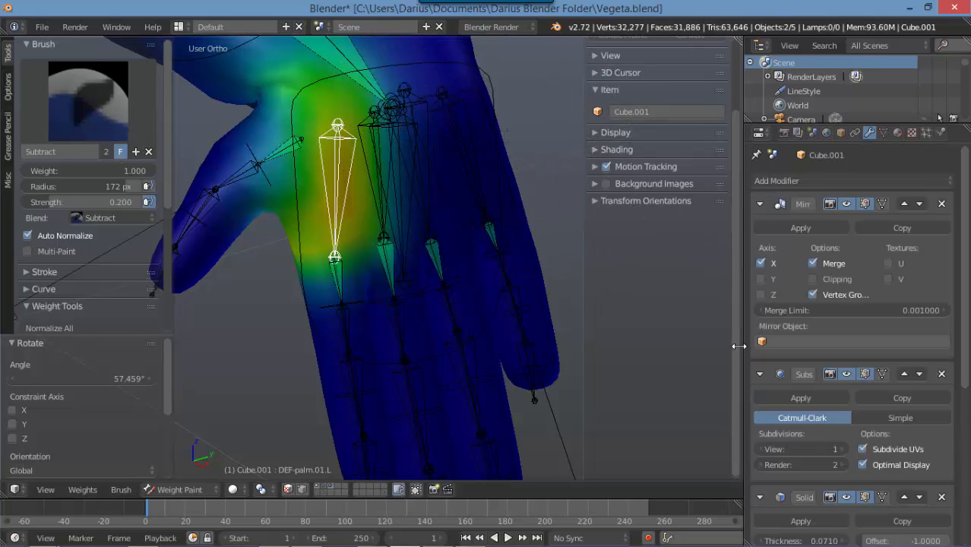
{"action": "left_click", "coordinate": [762, 450]}
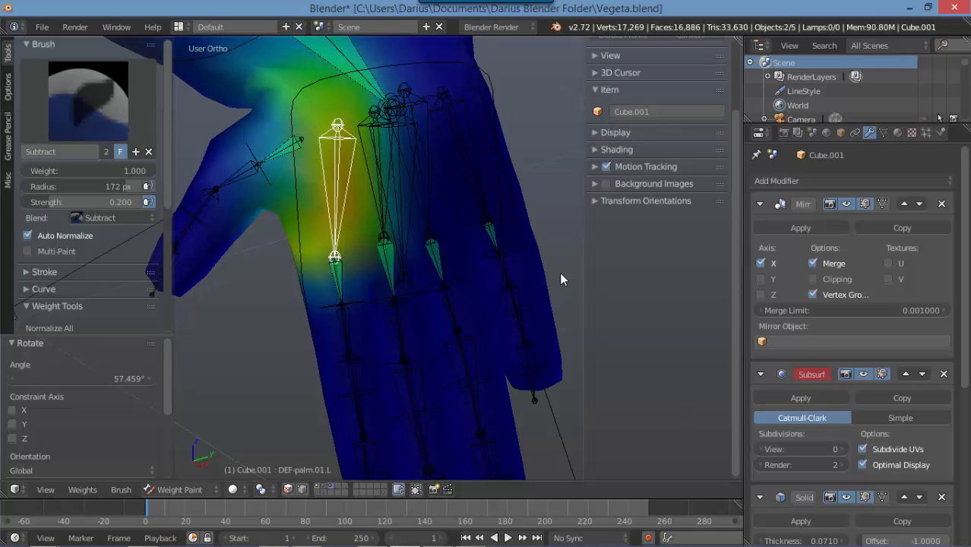
{"action": "middle_click_drag", "start_coordinate": [559, 272], "coordinate": [228, 154]}
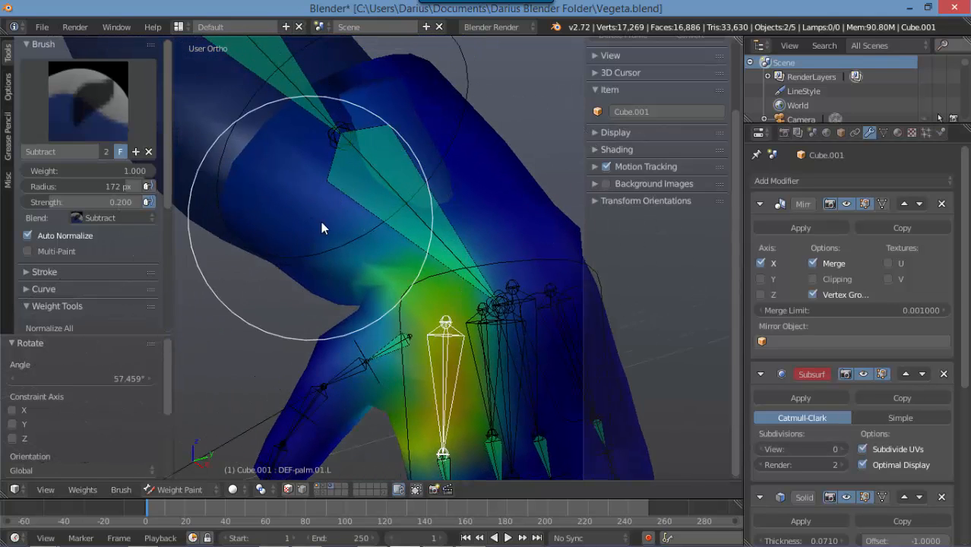
{"action": "middle_click_drag", "start_coordinate": [320, 225], "coordinate": [404, 239]}
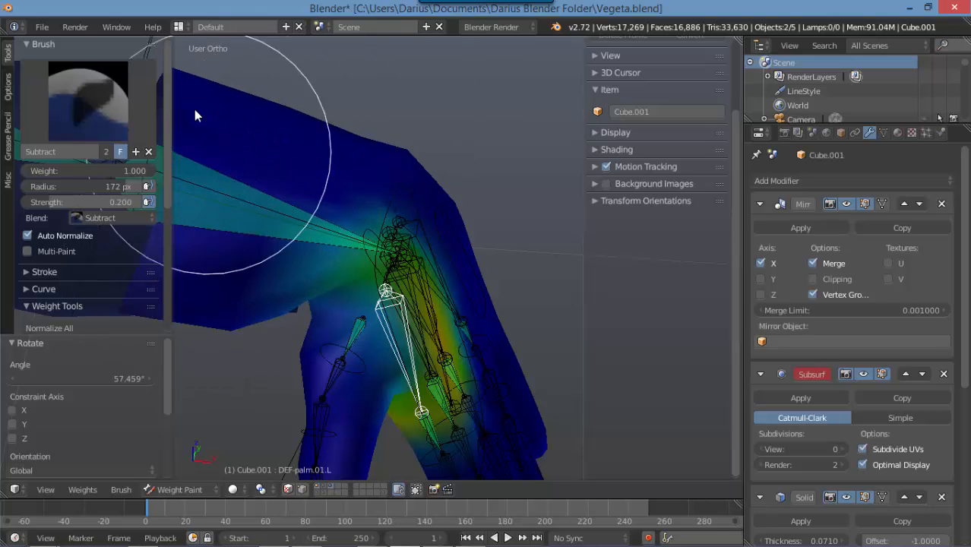
{"action": "middle_click_drag", "start_coordinate": [354, 141], "coordinate": [331, 110]}
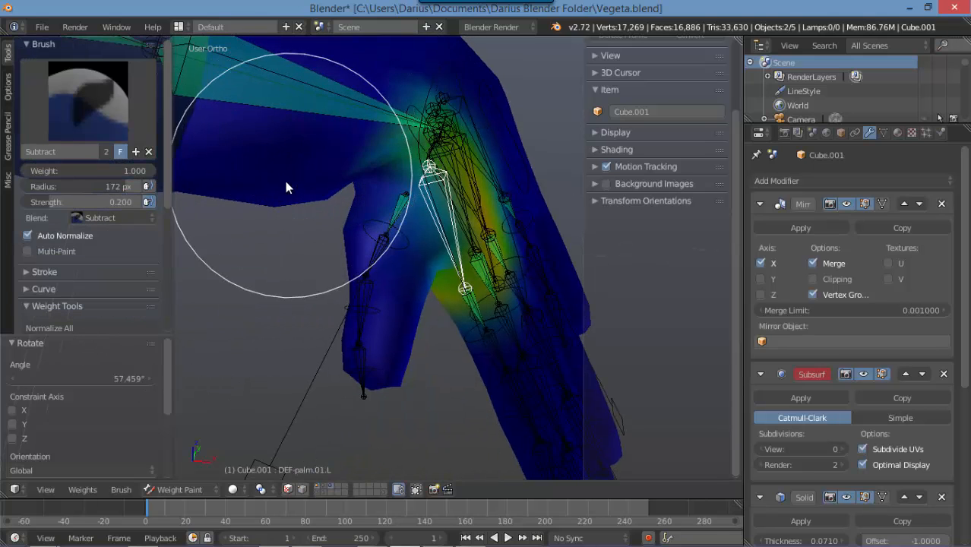
{"action": "mouse_move", "coordinate": [277, 197]}
{"action": "middle_mouse_down"}
{"action": "mouse_move", "coordinate": [318, 219]}
{"action": "mouse_move", "coordinate": [297, 284]}
{"action": "mouse_move", "coordinate": [316, 210]}
{"action": "mouse_move", "coordinate": [277, 325]}
{"action": "mouse_move", "coordinate": [386, 362]}
{"action": "mouse_move", "coordinate": [301, 344]}
{"action": "mouse_move", "coordinate": [335, 327]}
{"action": "mouse_move", "coordinate": [298, 325]}
{"action": "mouse_move", "coordinate": [246, 343]}
{"action": "mouse_move", "coordinate": [324, 324]}
{"action": "middle_mouse_up"}
Select the DEF-hand.L bone and examine its weights on the palm and near the finger bases
{"action": "scroll", "coordinate": [327, 322], "scroll_direction": "up", "scroll_amount": 3}
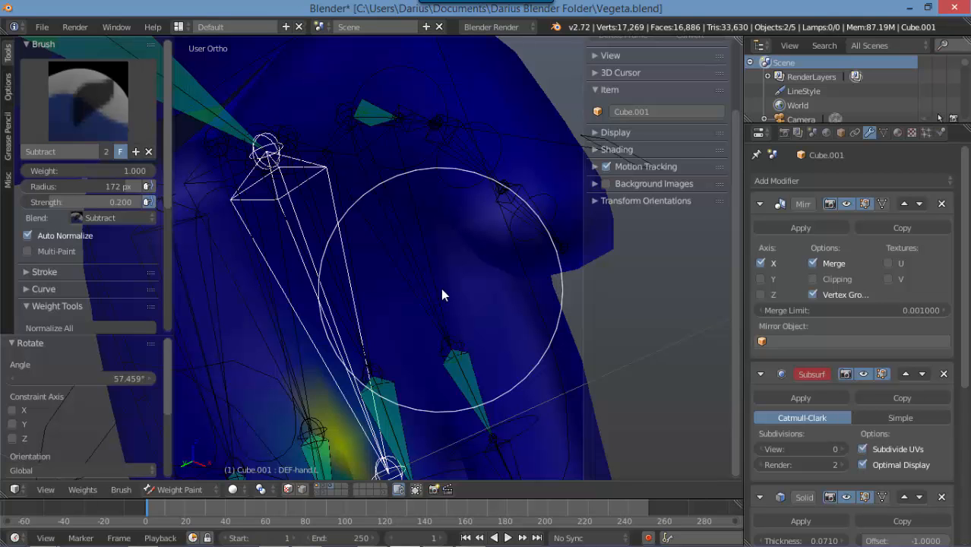
{"action": "middle_click_drag", "start_coordinate": [442, 293], "coordinate": [318, 76]}
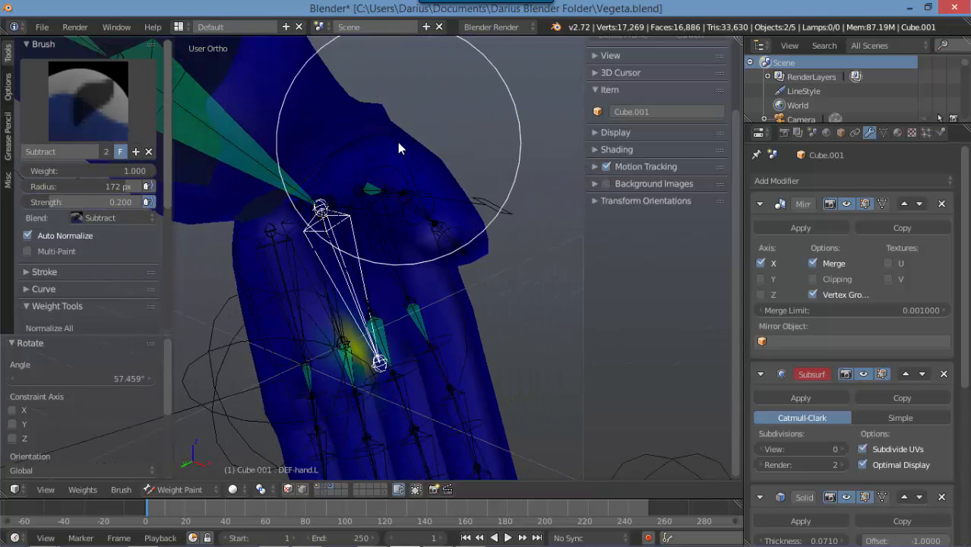
{"action": "scroll", "coordinate": [414, 252], "scroll_direction": "up", "scroll_amount": 3}
{"action": "middle_click_drag", "start_coordinate": [415, 245], "coordinate": [324, 277]}
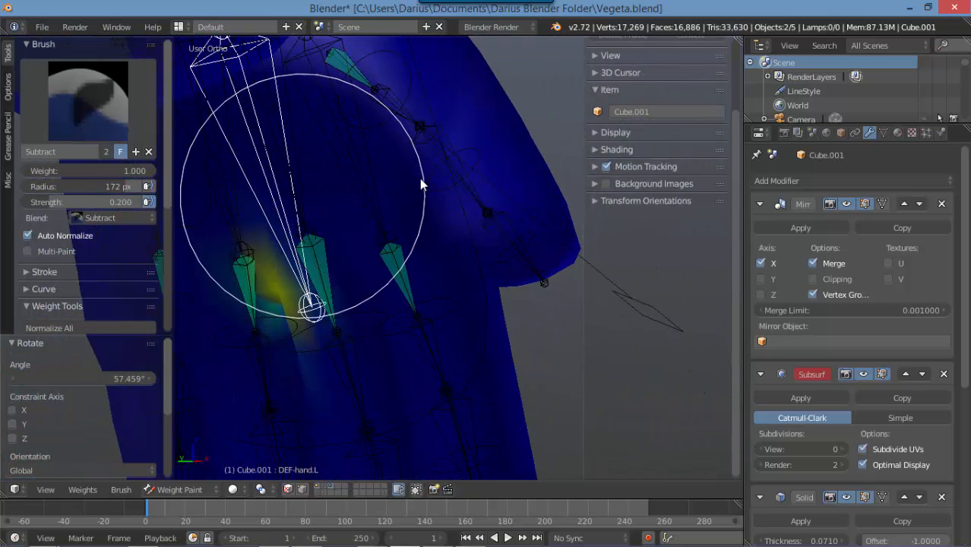
{"action": "scroll", "coordinate": [418, 175], "scroll_direction": "down", "scroll_amount": 4}
Examine the glove's weights for the DEF-palm.02.L and DEF-palm.03.L bones from the wrist down to the finger bases
{"action": "mouse_move", "coordinate": [416, 167]}
{"action": "middle_mouse_down"}
{"action": "mouse_move", "coordinate": [341, 158]}
{"action": "mouse_move", "coordinate": [306, 214]}
{"action": "middle_mouse_up"}
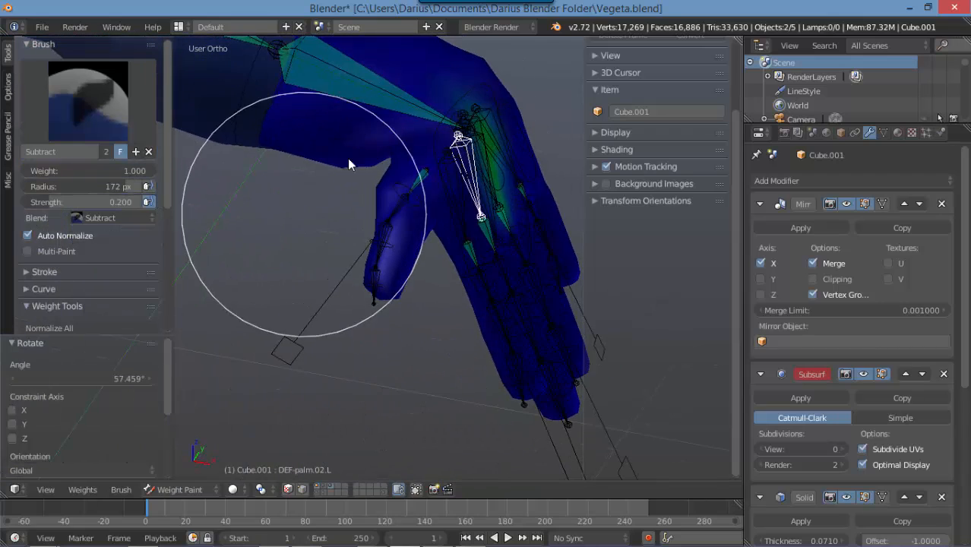
{"action": "left_click_drag", "start_coordinate": [348, 158], "coordinate": [416, 50]}
{"action": "mouse_move", "coordinate": [373, 155]}
{"action": "middle_mouse_down"}
{"action": "mouse_move", "coordinate": [396, 97]}
{"action": "mouse_move", "coordinate": [336, 184]}
{"action": "middle_mouse_up"}
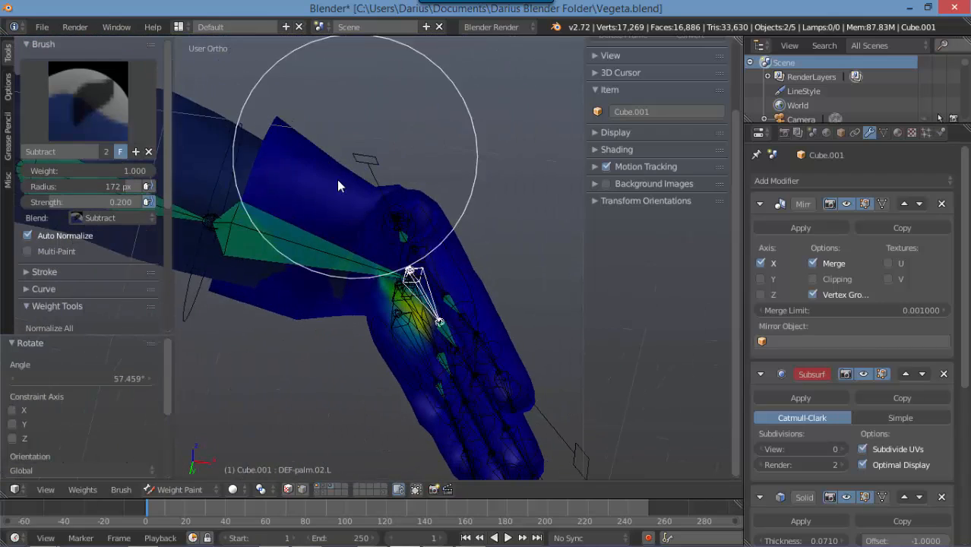
{"action": "middle_click_drag", "start_coordinate": [310, 336], "coordinate": [414, 291]}
{"action": "middle_click_drag", "start_coordinate": [362, 320], "coordinate": [412, 320]}
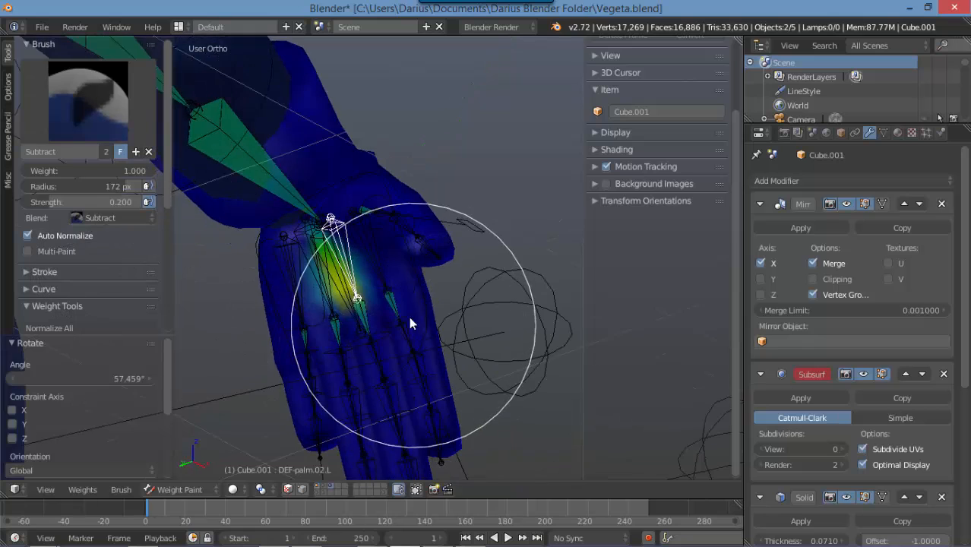
{"action": "scroll", "coordinate": [357, 320], "scroll_direction": "up", "scroll_amount": 4}
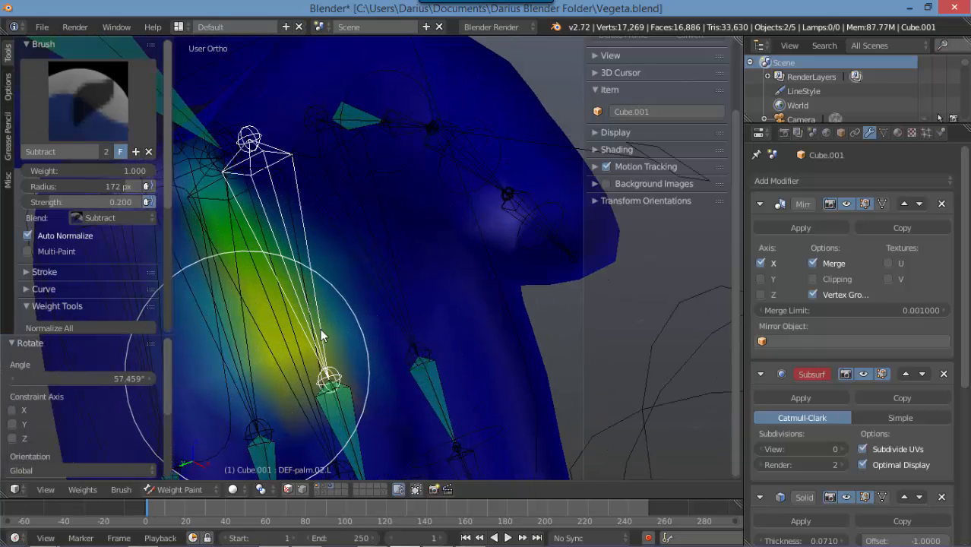
{"action": "scroll", "coordinate": [380, 213], "scroll_direction": "down", "scroll_amount": 4}
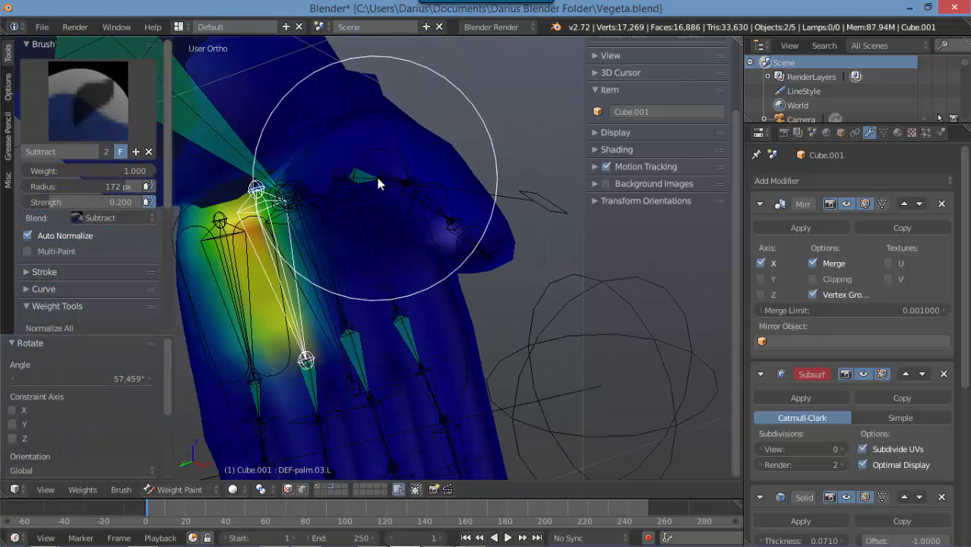
Examine the weights of the left palm bones DEF-palm.03.L and DEF-palm.04.L from both sides of the hand
{"action": "mouse_move", "coordinate": [381, 182]}
{"action": "middle_mouse_down"}
{"action": "mouse_move", "coordinate": [351, 199]}
{"action": "mouse_move", "coordinate": [278, 196]}
{"action": "mouse_move", "coordinate": [303, 167]}
{"action": "middle_mouse_up"}
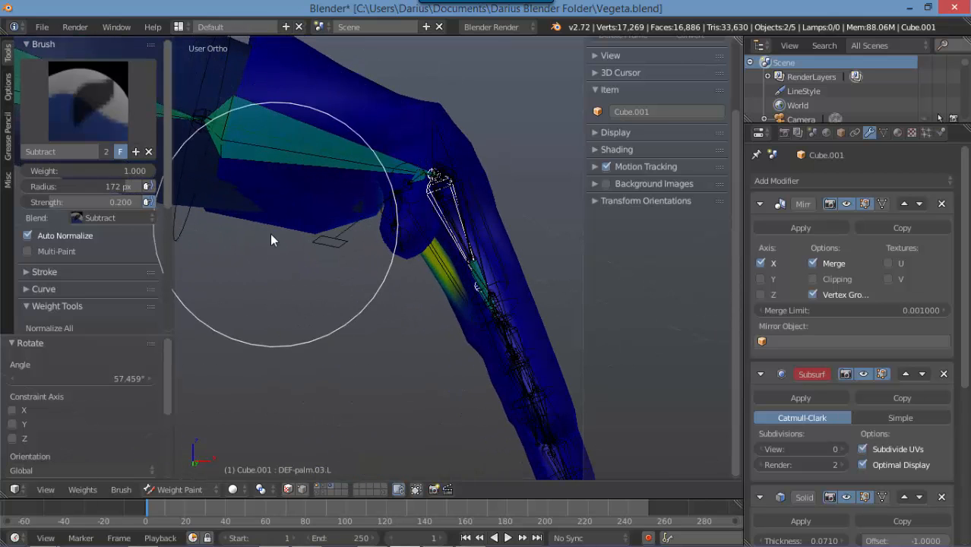
{"action": "mouse_move", "coordinate": [309, 212]}
{"action": "middle_mouse_down"}
{"action": "mouse_move", "coordinate": [314, 230]}
{"action": "mouse_move", "coordinate": [337, 196]}
{"action": "mouse_move", "coordinate": [328, 145]}
{"action": "middle_mouse_up"}
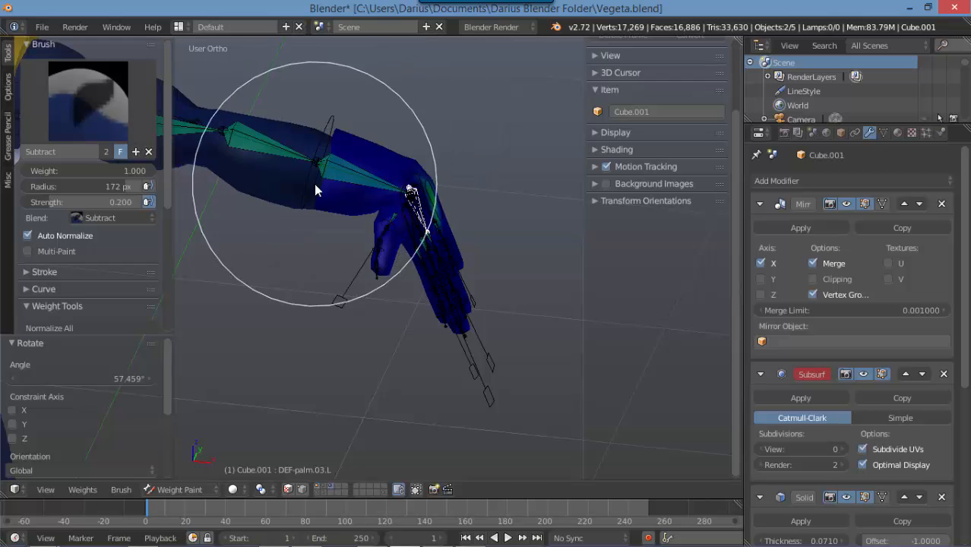
{"action": "scroll", "coordinate": [380, 194], "scroll_direction": "up", "scroll_amount": 4}
{"action": "mouse_move", "coordinate": [549, 222]}
{"action": "middle_mouse_down"}
{"action": "mouse_move", "coordinate": [422, 211]}
{"action": "mouse_move", "coordinate": [522, 275]}
{"action": "middle_mouse_up"}
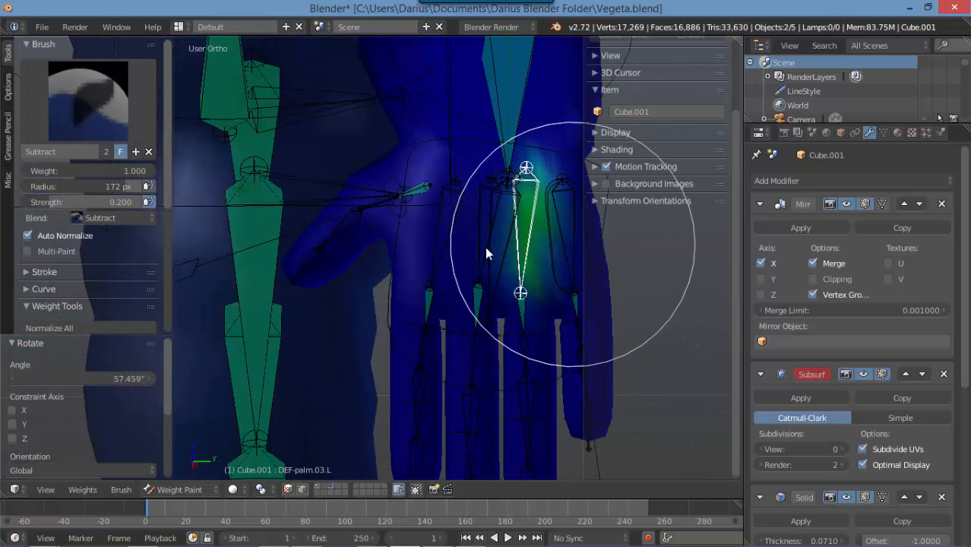
{"action": "right_click", "coordinate": [573, 244]}
{"action": "scroll", "coordinate": [410, 236], "scroll_direction": "down", "scroll_amount": 5}
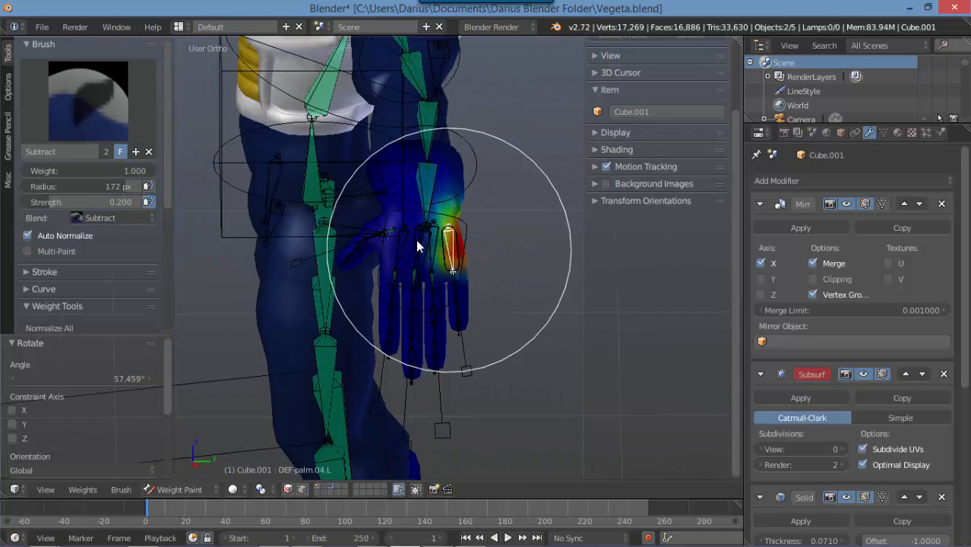
{"action": "mouse_move", "coordinate": [416, 240]}
{"action": "middle_mouse_down"}
{"action": "mouse_move", "coordinate": [358, 217]}
{"action": "mouse_move", "coordinate": [354, 158]}
{"action": "middle_mouse_up"}
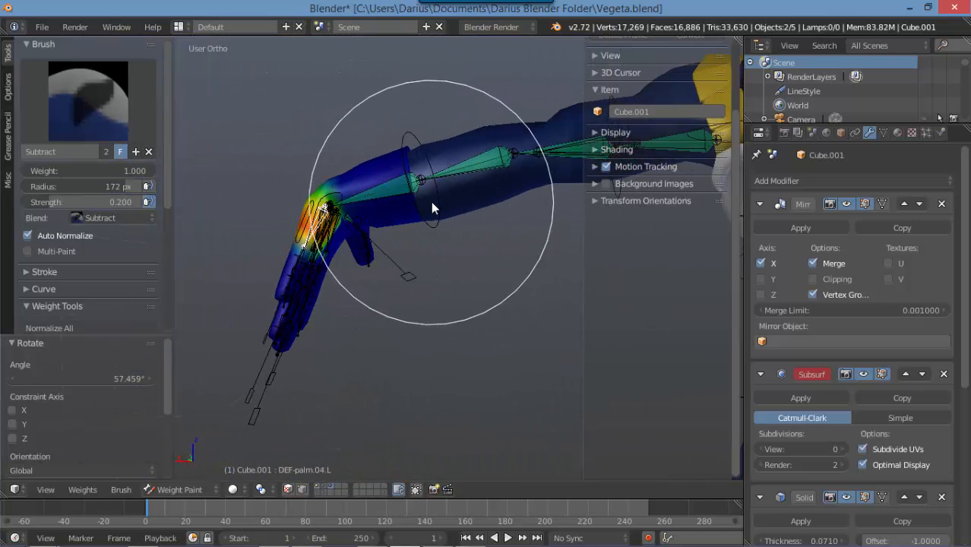
{"action": "scroll", "coordinate": [437, 213], "scroll_direction": "up", "scroll_amount": 3}
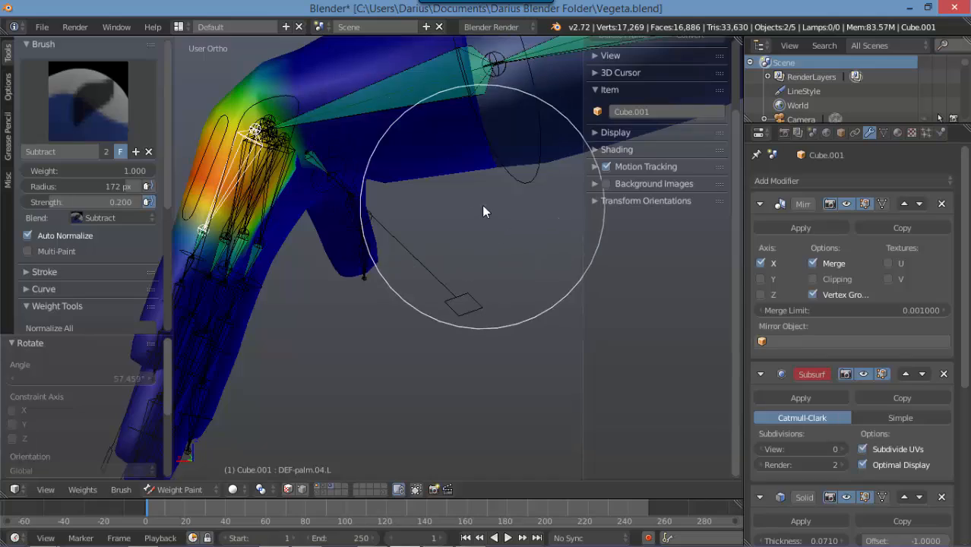
{"action": "middle_click_drag", "start_coordinate": [486, 211], "coordinate": [315, 185]}
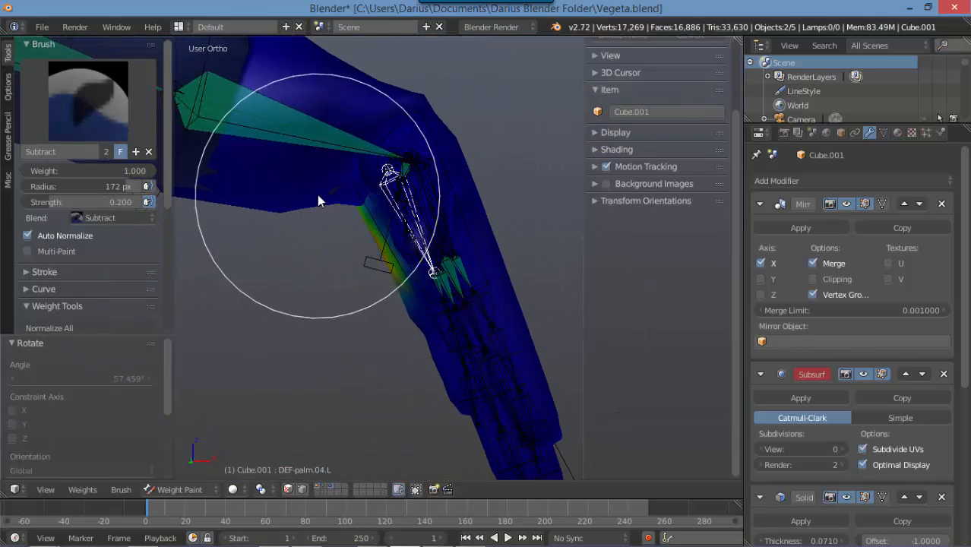
{"action": "scroll", "coordinate": [334, 193], "scroll_direction": "up", "scroll_amount": 2}
Examine the weight distribution of the left thumb base bone DEF-thumb.01.L.01 around the wrist and palm
{"action": "mouse_move", "coordinate": [369, 199]}
{"action": "middle_mouse_down"}
{"action": "mouse_move", "coordinate": [433, 158]}
{"action": "mouse_move", "coordinate": [352, 174]}
{"action": "mouse_move", "coordinate": [317, 160]}
{"action": "middle_mouse_up"}
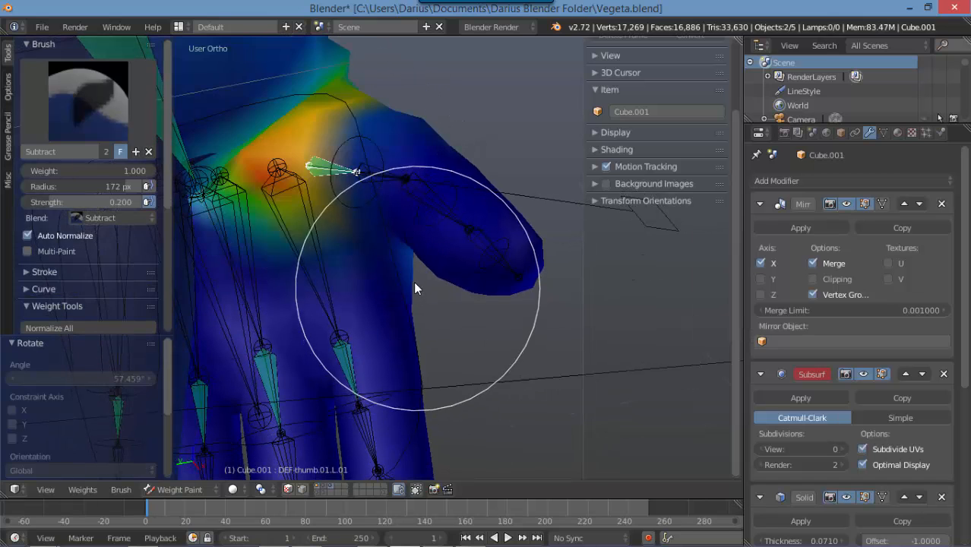
{"action": "middle_click_drag", "start_coordinate": [372, 275], "coordinate": [281, 253]}
{"action": "scroll", "coordinate": [262, 280], "scroll_direction": "up", "scroll_amount": 4}
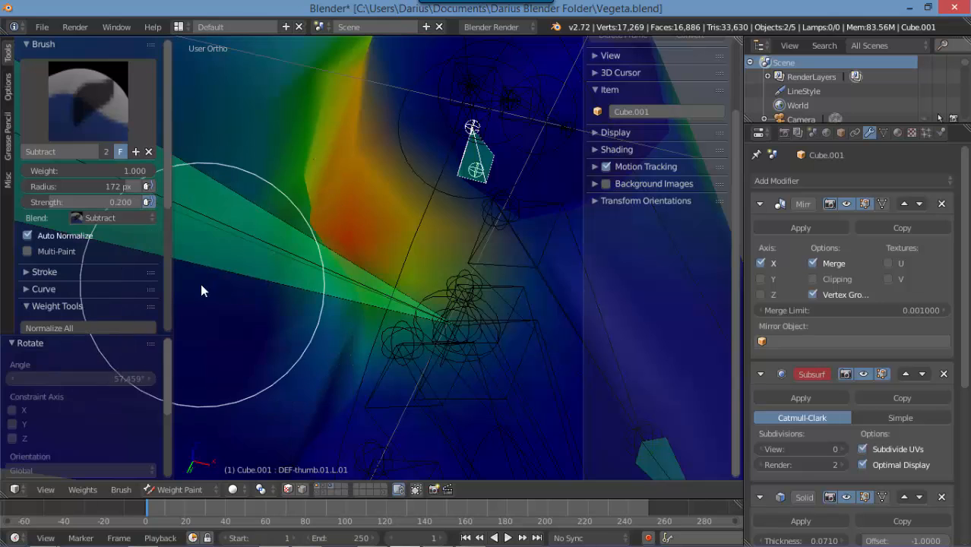
{"action": "mouse_move", "coordinate": [199, 233]}
{"action": "middle_mouse_down"}
{"action": "mouse_move", "coordinate": [179, 116]}
{"action": "mouse_move", "coordinate": [237, 98]}
{"action": "middle_mouse_up"}
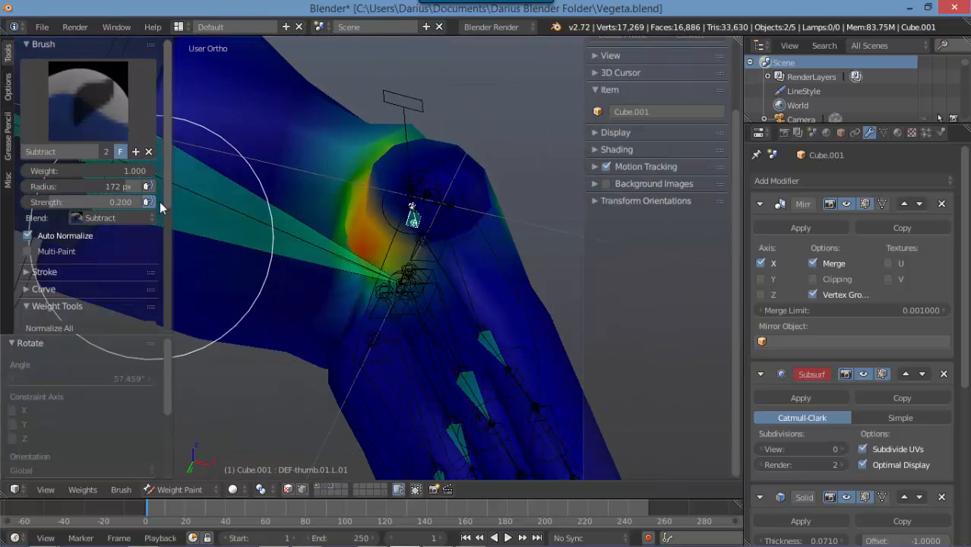
{"action": "mouse_move", "coordinate": [140, 252]}
{"action": "middle_mouse_down"}
{"action": "mouse_move", "coordinate": [266, 61]}
{"action": "mouse_move", "coordinate": [295, 76]}
{"action": "middle_mouse_up"}
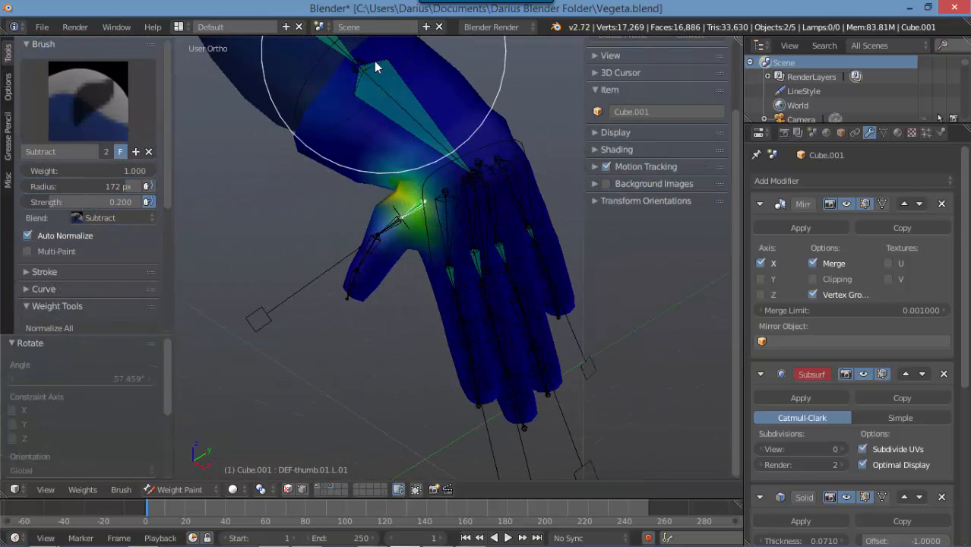
{"action": "mouse_move", "coordinate": [278, 181]}
{"action": "middle_mouse_down"}
{"action": "mouse_move", "coordinate": [361, 144]}
{"action": "mouse_move", "coordinate": [367, 270]}
{"action": "mouse_move", "coordinate": [403, 319]}
{"action": "mouse_move", "coordinate": [371, 247]}
{"action": "mouse_move", "coordinate": [435, 377]}
{"action": "mouse_move", "coordinate": [423, 370]}
{"action": "mouse_move", "coordinate": [416, 332]}
{"action": "middle_mouse_up"}
Test the curl of the left index and middle fingers by scaling f_index.L and f_middle.L, cancelling each scale
{"action": "right_click", "coordinate": [415, 328]}
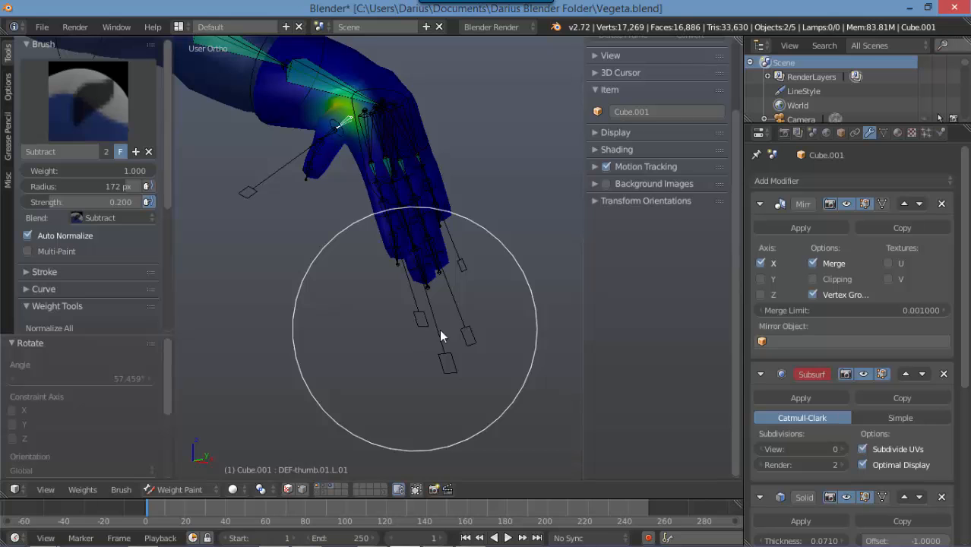
{"action": "middle_click_drag", "start_coordinate": [448, 294], "coordinate": [419, 394]}
{"action": "key", "text": "s"}
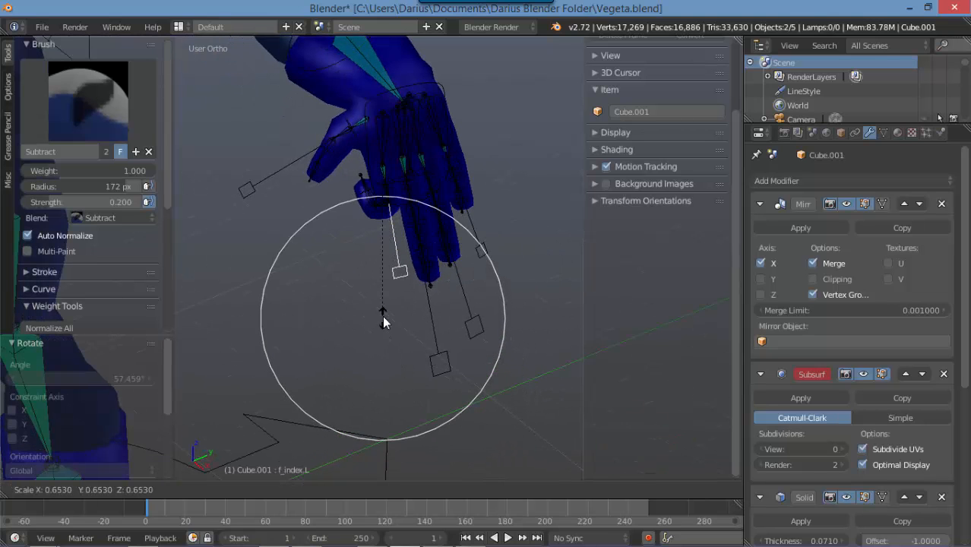
{"action": "right_click", "coordinate": [383, 333]}
{"action": "right_click", "coordinate": [454, 378]}
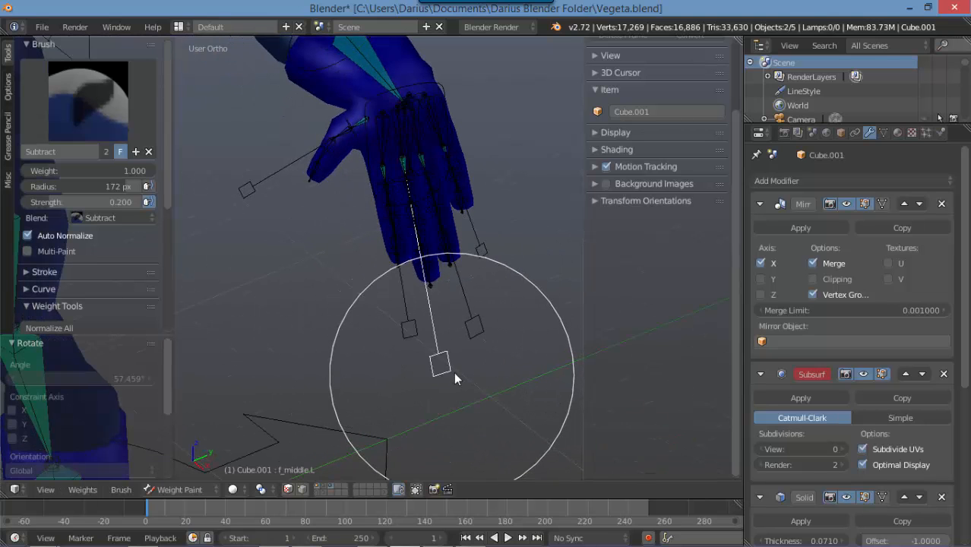
{"action": "key", "text": "s"}
{"action": "right_click", "coordinate": [446, 312]}
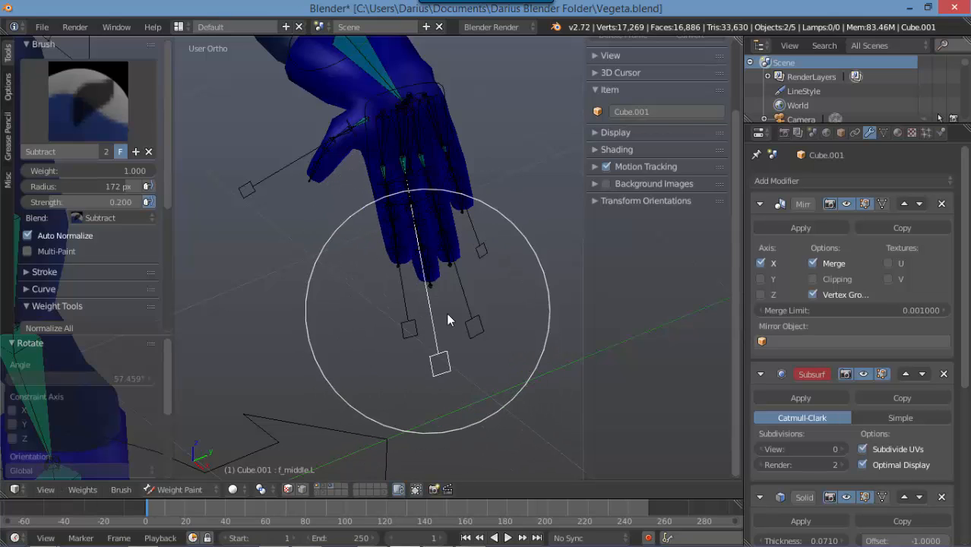
Test the curl of the left ring and little fingers by scaling f_ring.L and f_pinky.L, cancelling each scale
{"action": "right_click", "coordinate": [482, 333]}
{"action": "key", "text": "s"}
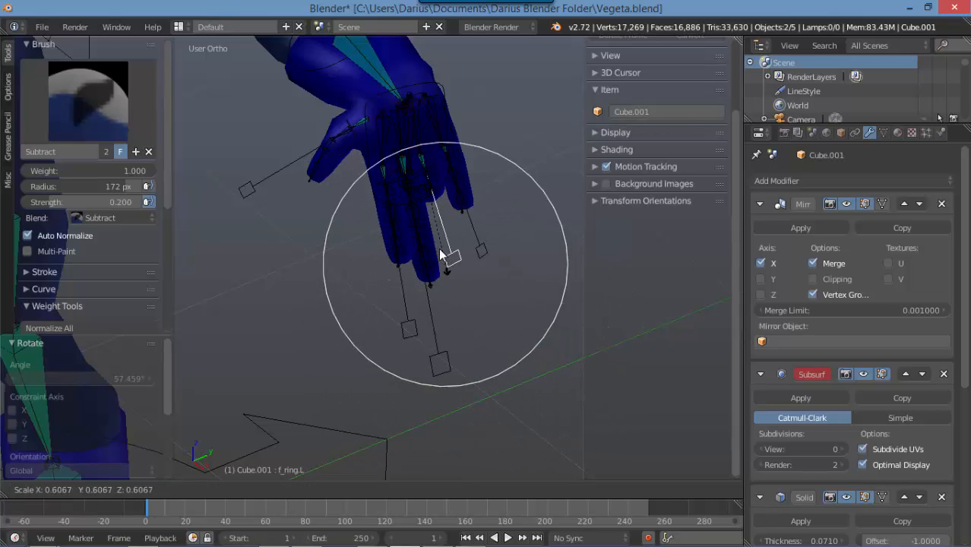
{"action": "right_click", "coordinate": [441, 252]}
{"action": "right_click", "coordinate": [484, 254]}
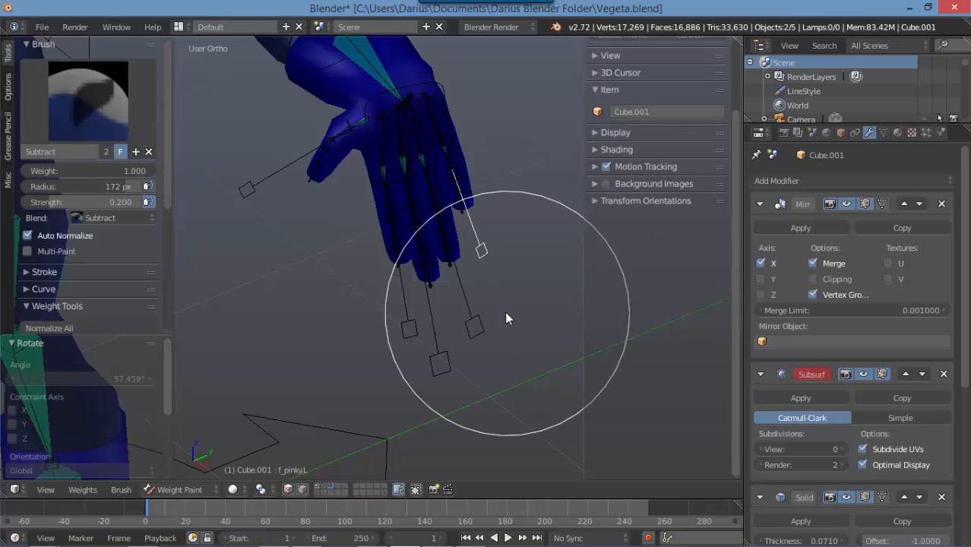
{"action": "key", "text": "s"}
{"action": "right_click", "coordinate": [462, 227]}
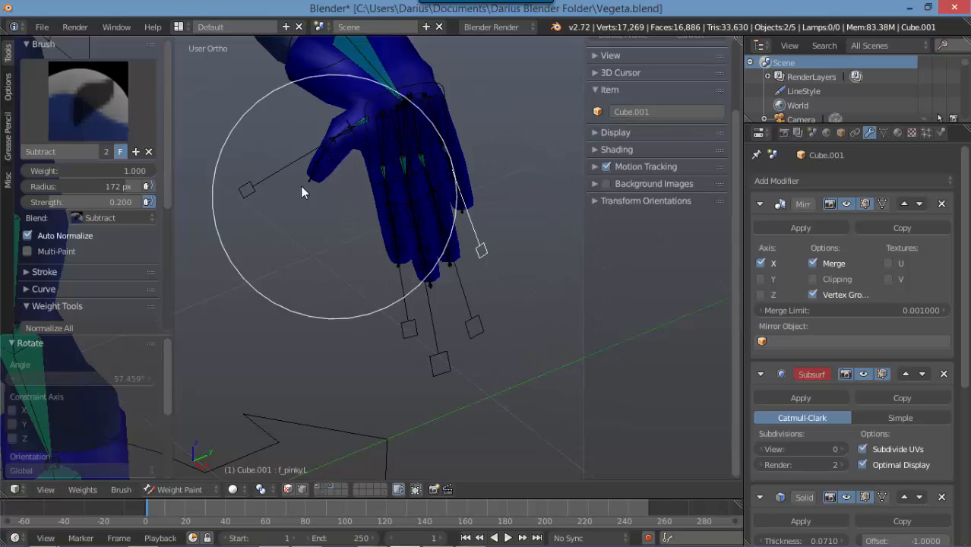
Test the curl of the left thumb by scaling its thumb.L control, cancelling the scale
{"action": "right_click", "coordinate": [244, 196]}
{"action": "key", "text": "s"}
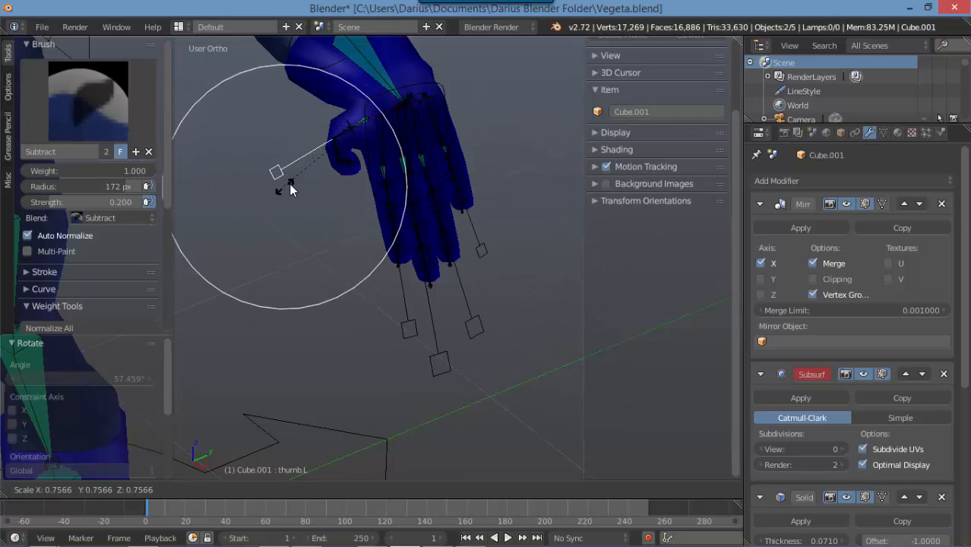
{"action": "right_click", "coordinate": [334, 202]}
Enable X Mirror and Topology Mirror in the weight paint options
{"action": "mouse_move", "coordinate": [339, 208]}
{"action": "middle_mouse_down"}
{"action": "mouse_move", "coordinate": [419, 220]}
{"action": "mouse_move", "coordinate": [454, 185]}
{"action": "mouse_move", "coordinate": [329, 203]}
{"action": "mouse_move", "coordinate": [410, 182]}
{"action": "middle_mouse_up"}
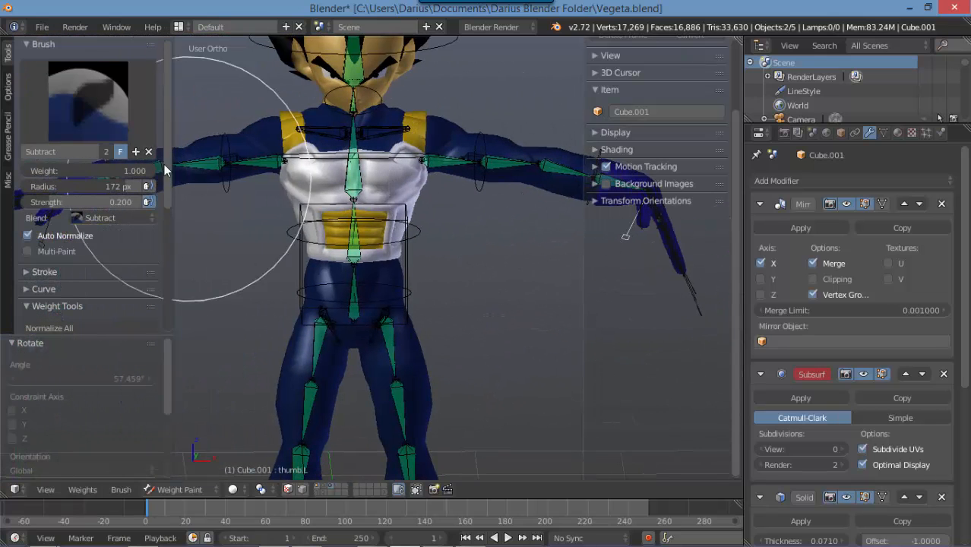
{"action": "left_click", "coordinate": [8, 90]}
{"action": "left_click", "coordinate": [28, 251]}
{"action": "left_click", "coordinate": [28, 267]}
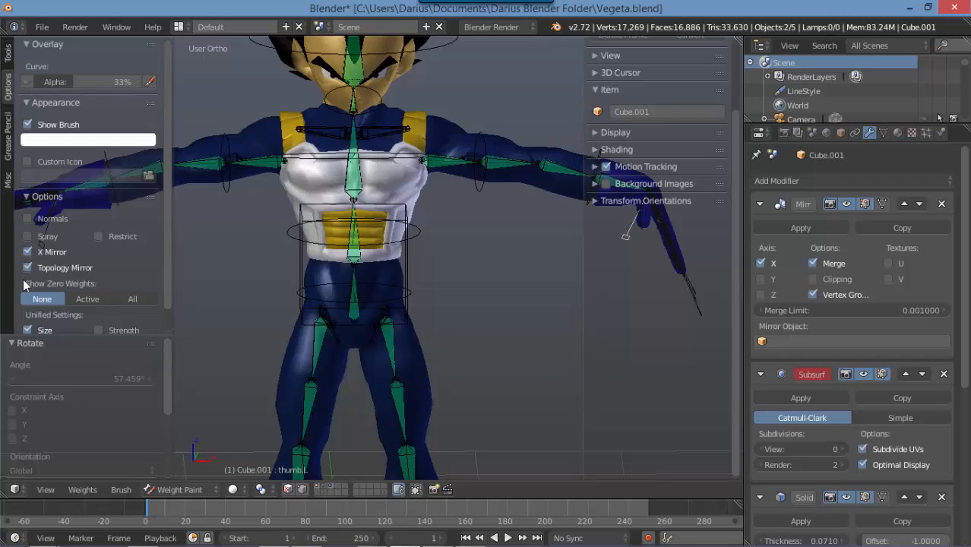
Rotate the right hand control hand.fk.R about -70° in front view to test the wrist deformation
{"action": "mouse_move", "coordinate": [339, 198]}
{"action": "middle_mouse_down"}
{"action": "mouse_move", "coordinate": [392, 199]}
{"action": "mouse_move", "coordinate": [325, 201]}
{"action": "mouse_move", "coordinate": [356, 254]}
{"action": "middle_mouse_up"}
{"action": "scroll", "coordinate": [356, 253], "scroll_direction": "up", "scroll_amount": 4}
{"action": "middle_click_drag", "start_coordinate": [199, 221], "coordinate": [361, 219], "text": "shift"}
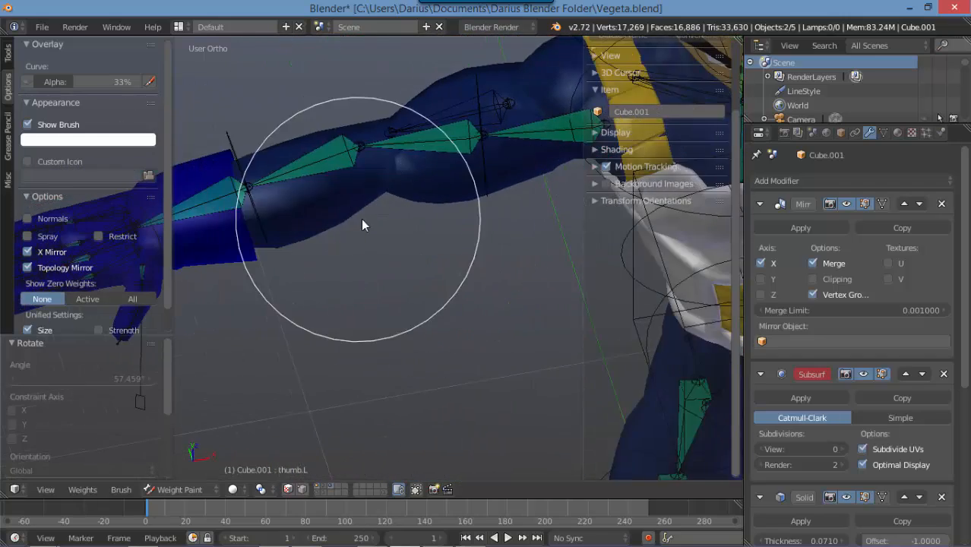
{"action": "middle_click_drag", "start_coordinate": [220, 236], "coordinate": [418, 217], "text": "shift"}
{"action": "scroll", "coordinate": [418, 220], "scroll_direction": "up", "scroll_amount": 3}
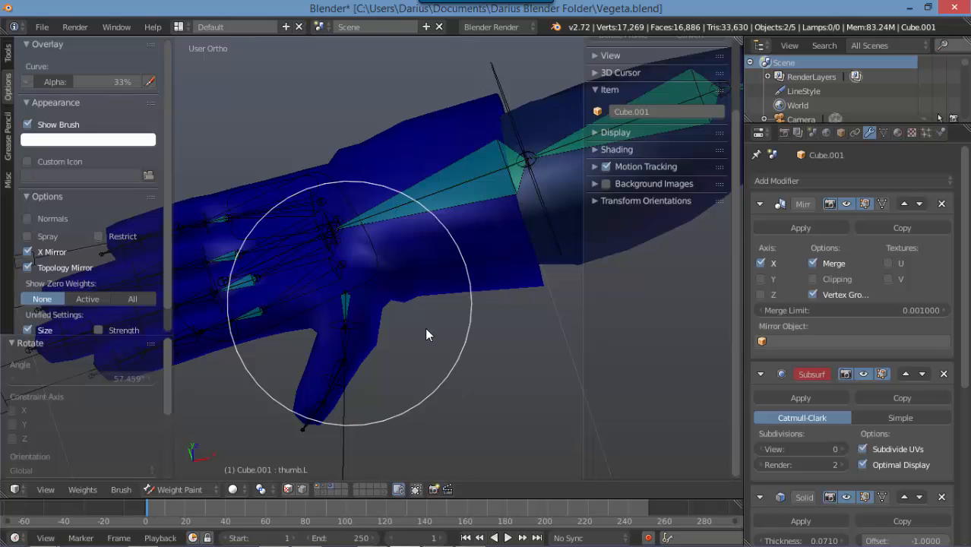
{"action": "middle_click_drag", "start_coordinate": [432, 348], "coordinate": [401, 277]}
{"action": "middle_click_drag", "start_coordinate": [568, 144], "coordinate": [308, 275], "text": "shift"}
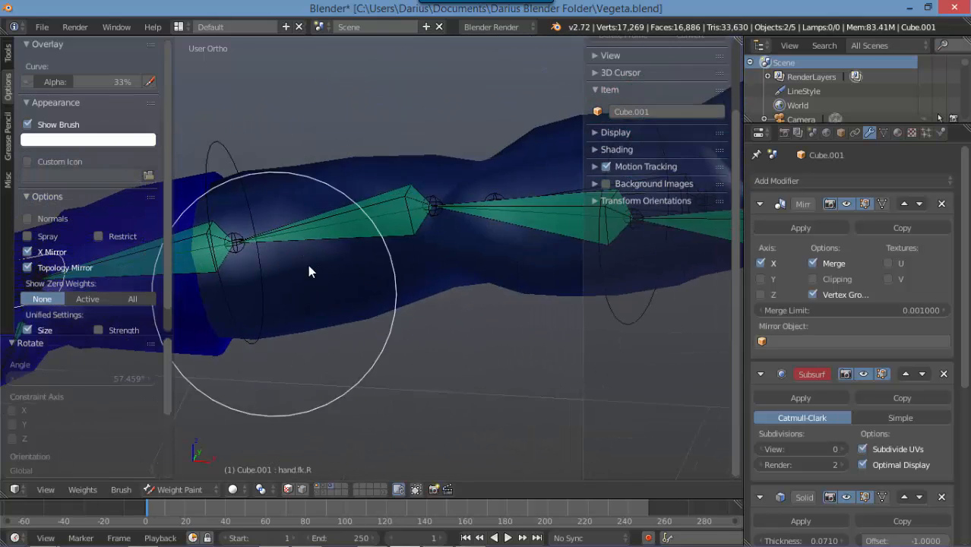
{"action": "scroll", "coordinate": [310, 281], "scroll_direction": "down", "scroll_amount": 5}
{"action": "key", "text": "KP_1"}
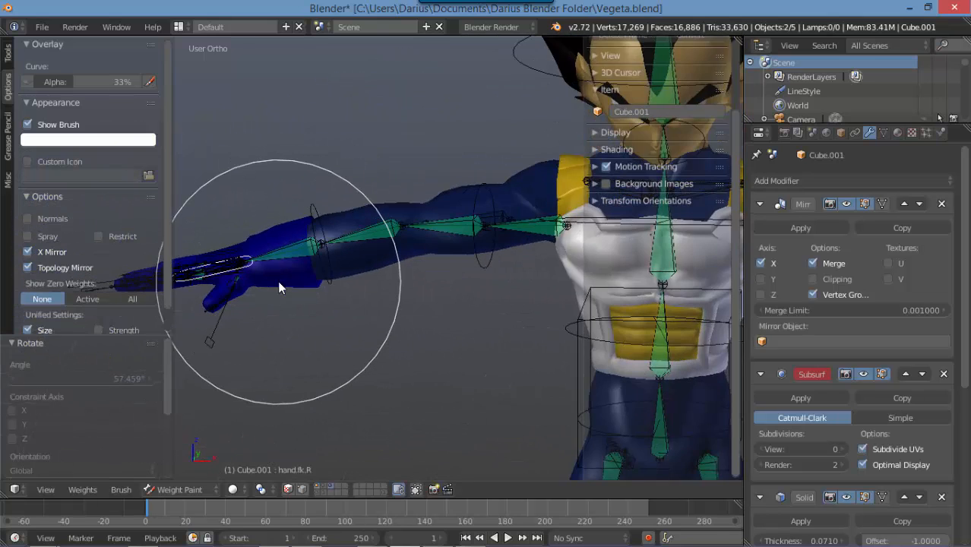
{"action": "key", "text": "ctrl+KP_1"}
{"action": "key", "text": "KP_3"}
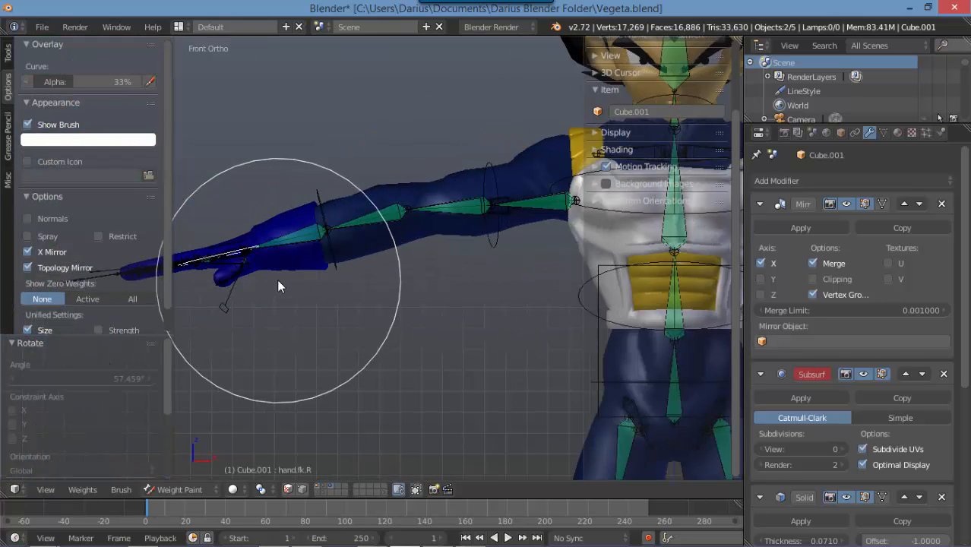
{"action": "key", "text": "r"}
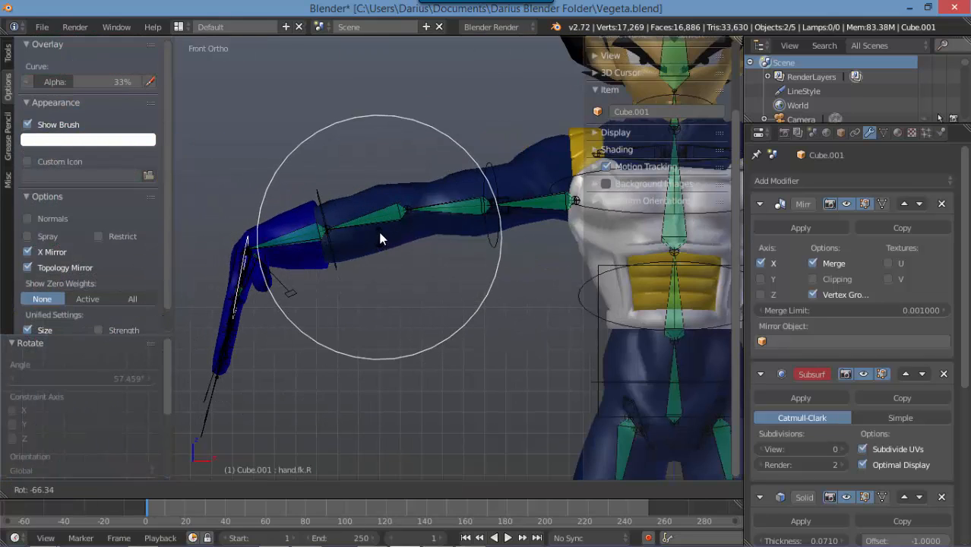
{"action": "left_click", "coordinate": [354, 256]}
{"action": "mouse_move", "coordinate": [354, 257]}
{"action": "middle_mouse_down"}
{"action": "mouse_move", "coordinate": [196, 239]}
{"action": "mouse_move", "coordinate": [195, 228]}
{"action": "mouse_move", "coordinate": [474, 346]}
{"action": "mouse_move", "coordinate": [542, 338]}
{"action": "mouse_move", "coordinate": [506, 259]}
{"action": "mouse_move", "coordinate": [316, 245]}
{"action": "mouse_move", "coordinate": [437, 256]}
{"action": "mouse_move", "coordinate": [513, 244]}
{"action": "mouse_move", "coordinate": [365, 287]}
{"action": "middle_mouse_up"}
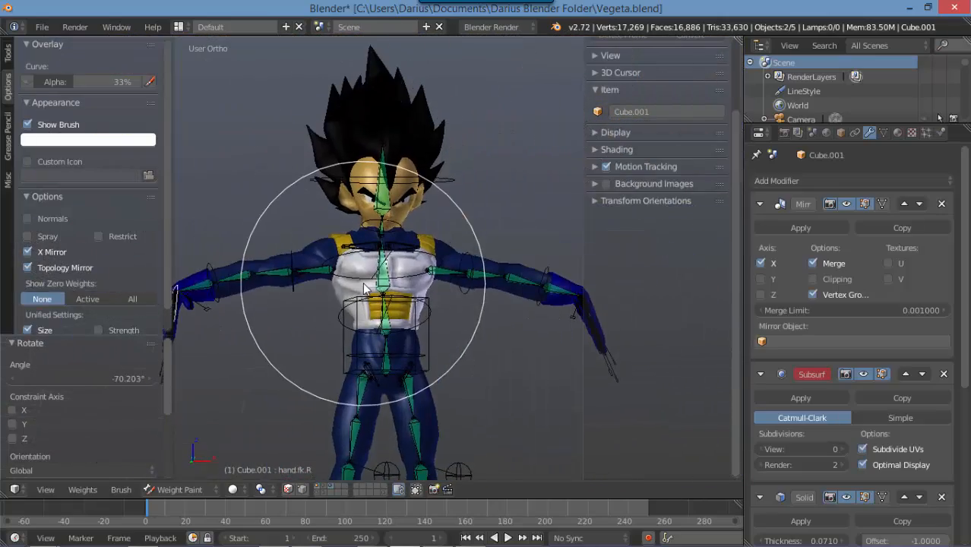
Leave weight painting of the gloves and put the rig in Pose Mode
{"action": "key", "text": "ctrl+Tab"}
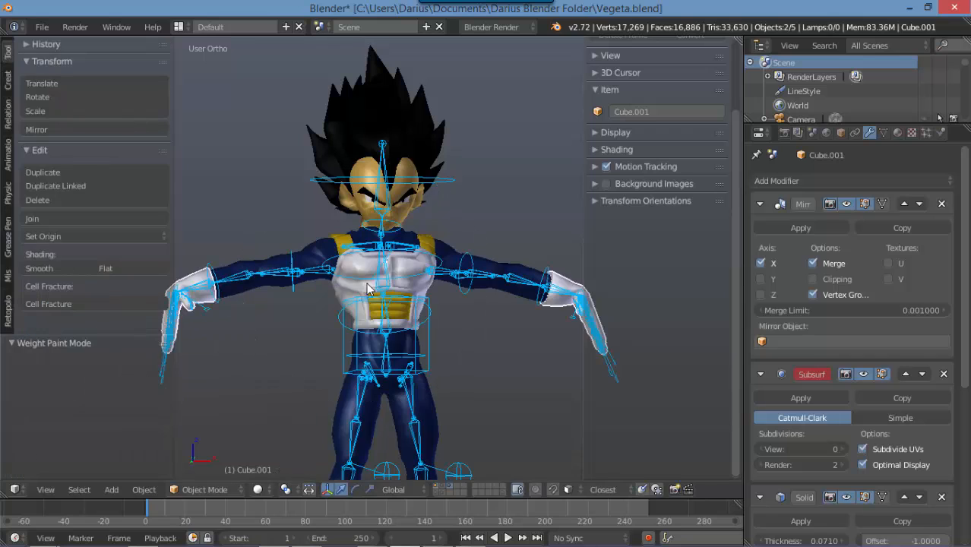
{"action": "right_click", "coordinate": [471, 262]}
{"action": "key", "text": "ctrl+Tab"}
Clear the pose location and rotation of all rig bones, leaving none selected
{"action": "key", "text": "a"}
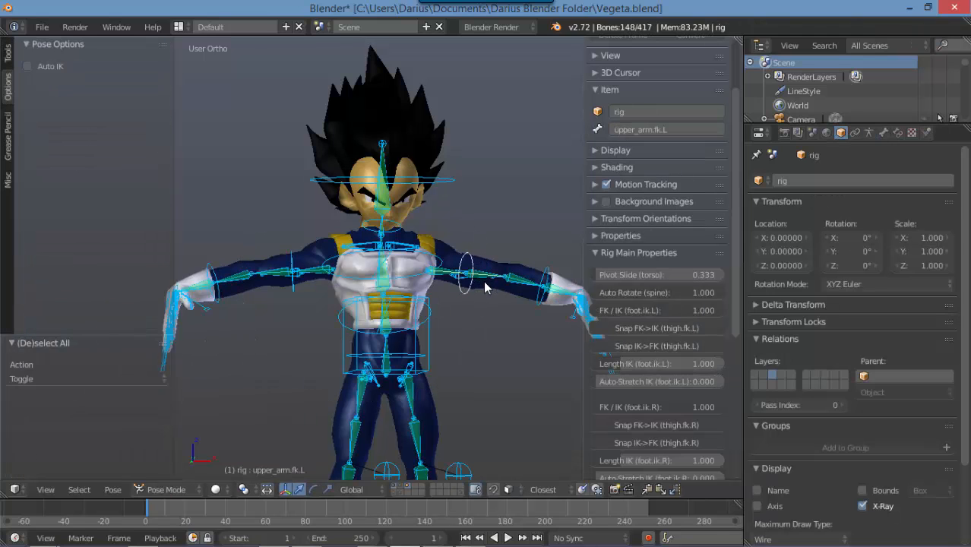
{"action": "key", "text": "alt+g"}
{"action": "key", "text": "alt+r"}
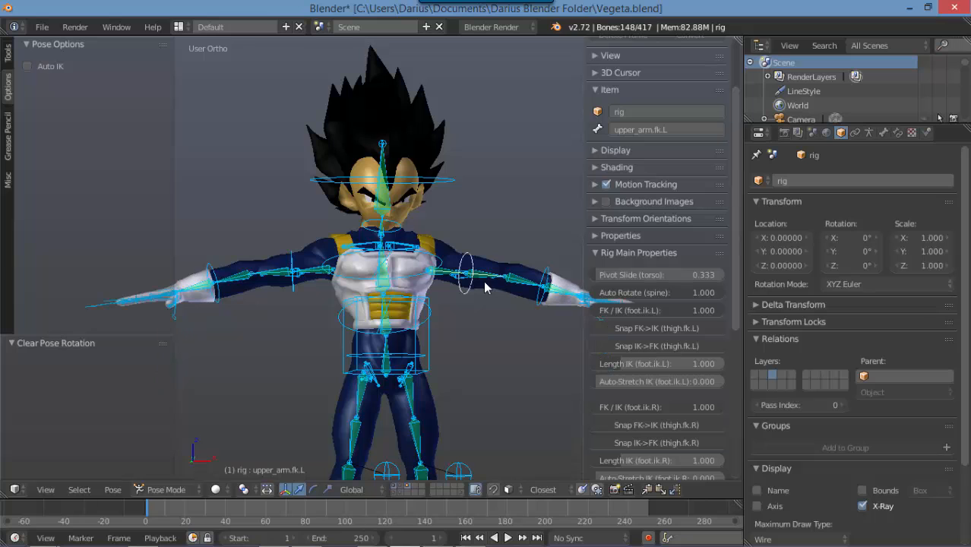
{"action": "key", "text": "a"}
Try a free trackball rotation of the head control in front view, then cancel it
{"action": "middle_click_drag", "start_coordinate": [479, 291], "coordinate": [460, 300]}
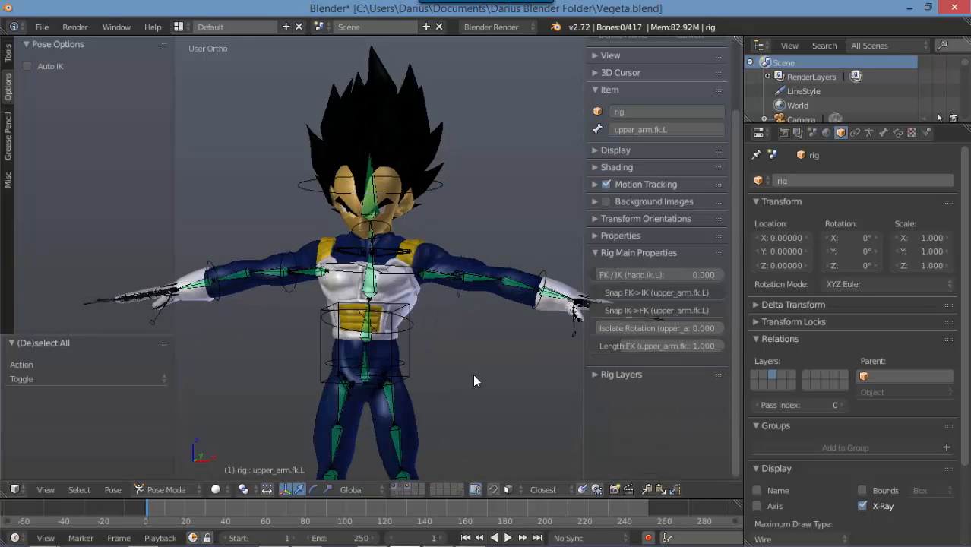
{"action": "middle_click_drag", "start_coordinate": [472, 374], "coordinate": [409, 296], "text": "shift"}
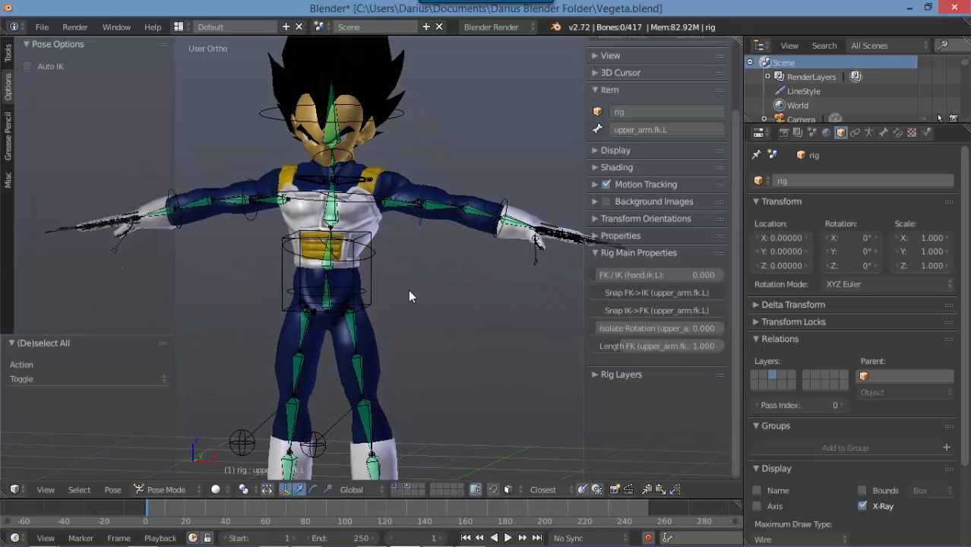
{"action": "right_click", "coordinate": [383, 124]}
{"action": "key", "text": "KP_1"}
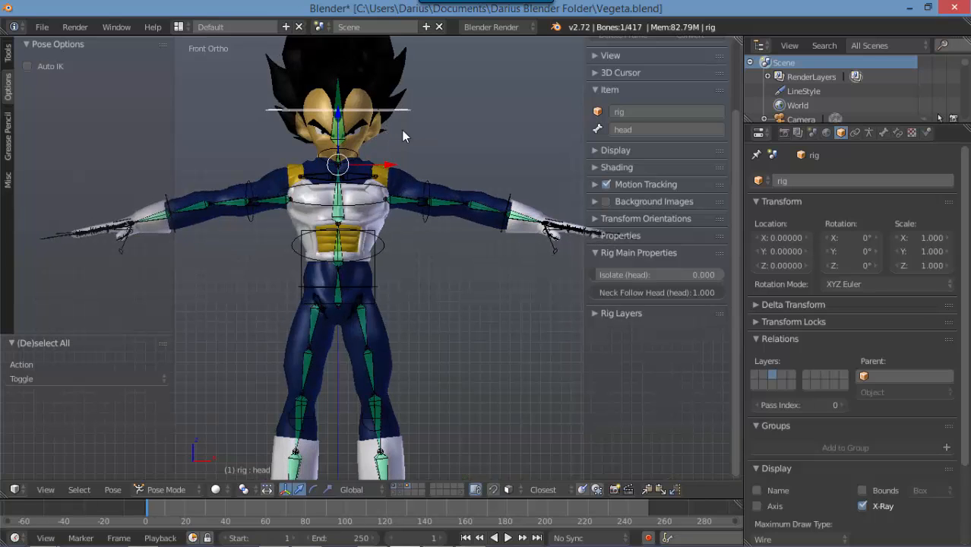
{"action": "key", "text": "r"}
{"action": "key", "text": "r"}
{"action": "right_click", "coordinate": [495, 153]}
Try rotating the left upper arm control upper_arm.fk.L about 15° downward in front view, then cancel it
{"action": "right_click", "coordinate": [433, 202]}
{"action": "key", "text": "r"}
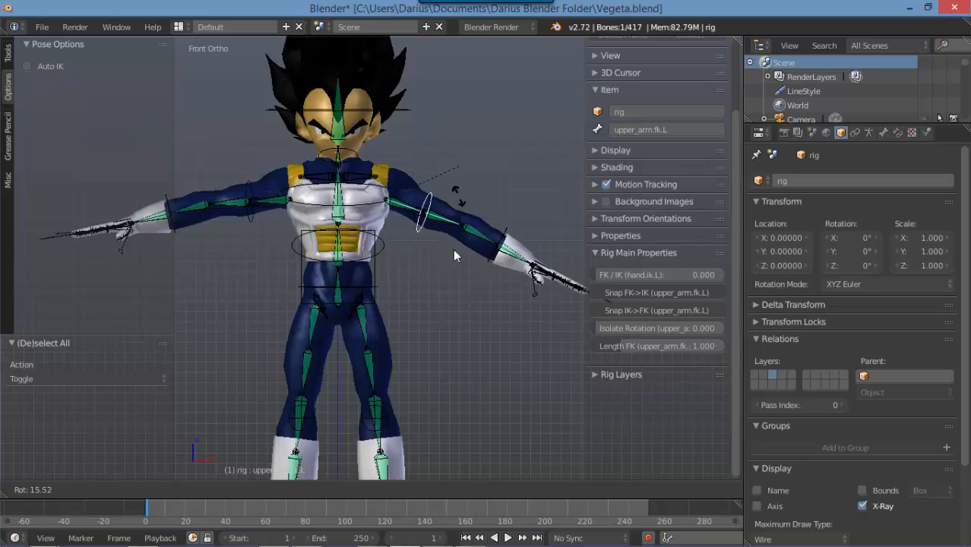
{"action": "right_click", "coordinate": [449, 206]}
Put the body mesh Cube_recontour.001 in Weight Paint mode and show the weights of the left upper arm's deform bone
{"action": "scroll", "coordinate": [456, 225], "scroll_direction": "up", "scroll_amount": 5}
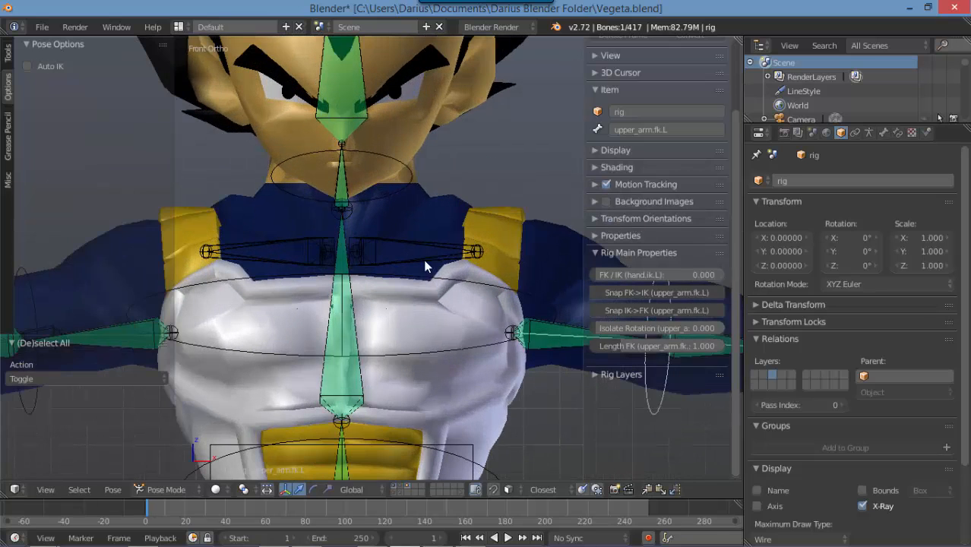
{"action": "right_click", "coordinate": [436, 199]}
{"action": "key", "text": "ctrl+Tab"}
{"action": "scroll", "coordinate": [404, 228], "scroll_direction": "up", "scroll_amount": 2}
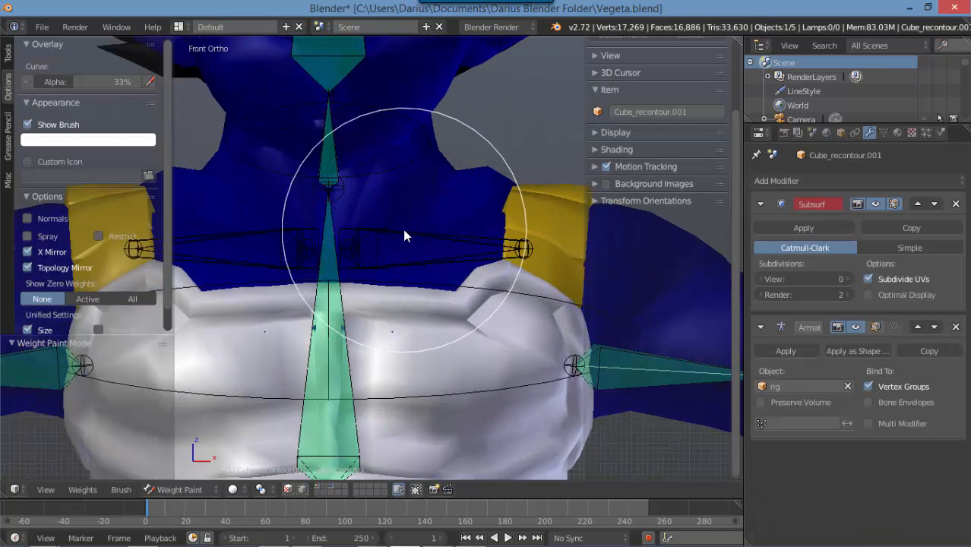
{"action": "right_click", "coordinate": [487, 417]}
{"action": "key", "text": "r"}
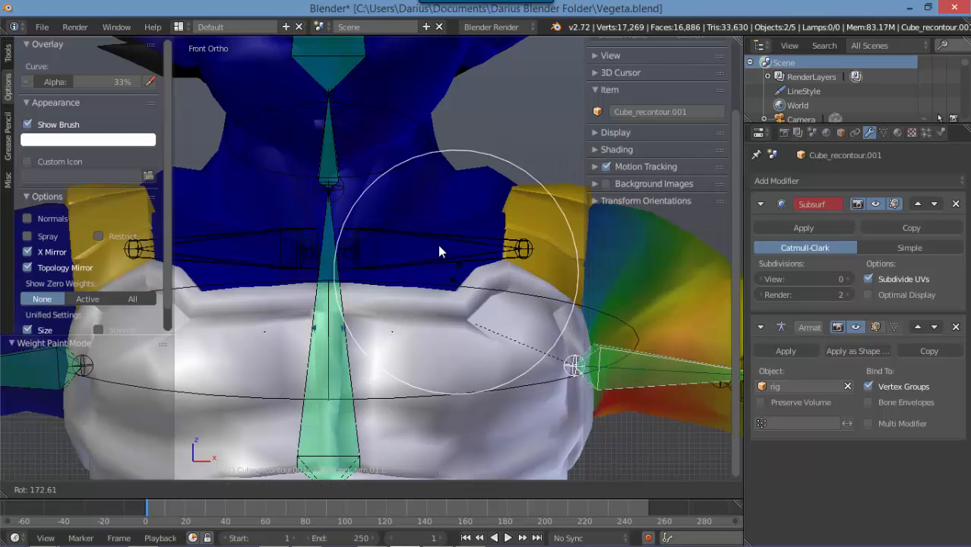
{"action": "left_click", "coordinate": [336, 247]}
{"action": "left_click", "coordinate": [8, 53]}
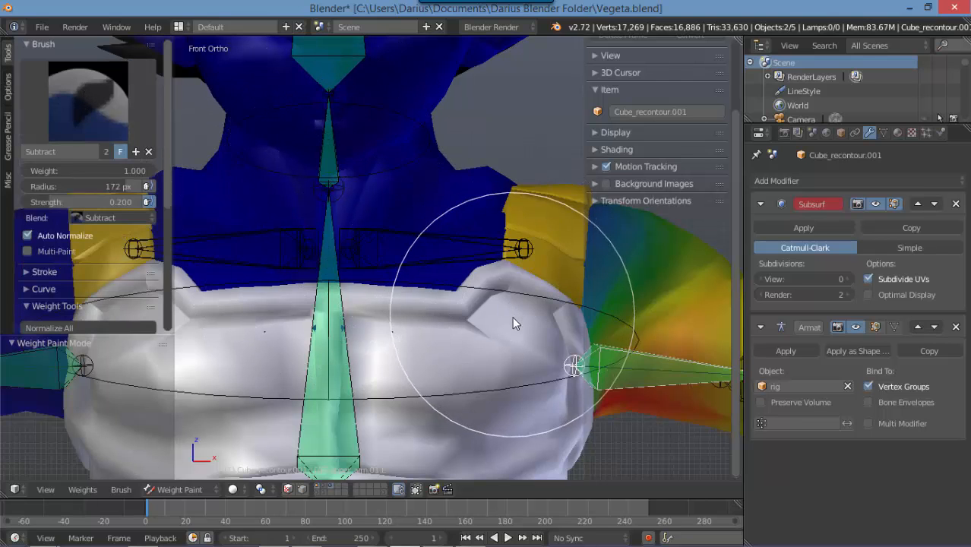
{"action": "middle_click_drag", "start_coordinate": [436, 311], "coordinate": [279, 251], "text": "shift"}
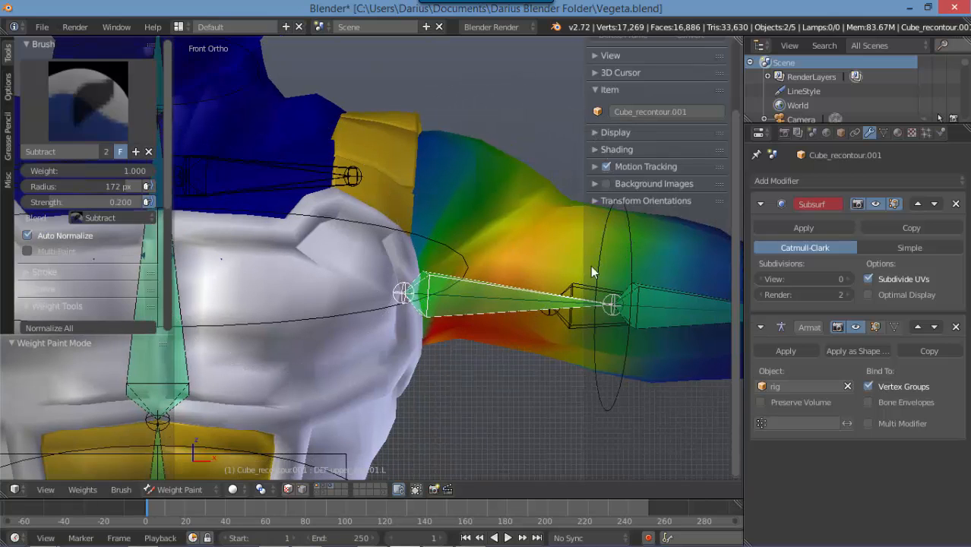
Try rotating upper_arm.fk.L up about 57° and down about 49° during weight painting to test the shoulder, then cancel
{"action": "right_click", "coordinate": [417, 215]}
{"action": "scroll", "coordinate": [435, 217], "scroll_direction": "down", "scroll_amount": 3}
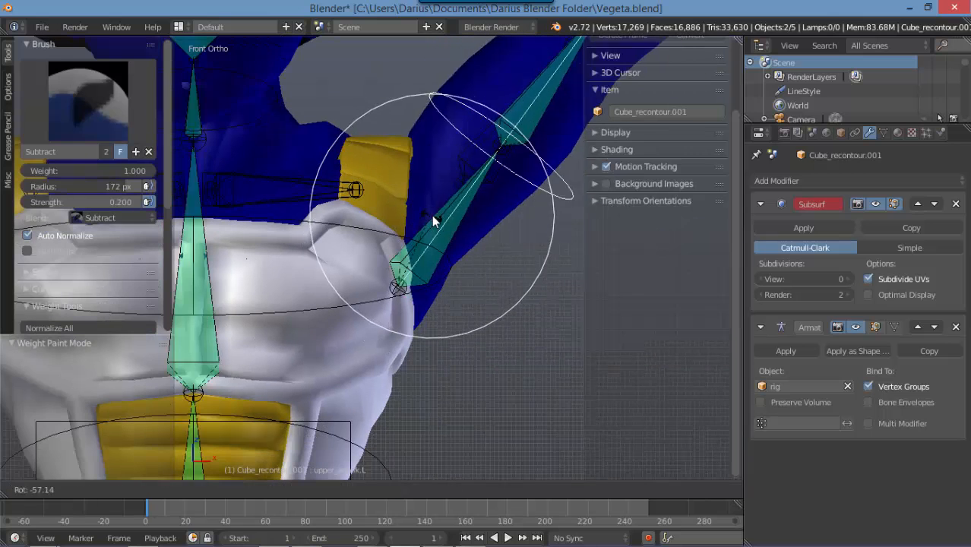
{"action": "scroll", "coordinate": [431, 213], "scroll_direction": "down", "scroll_amount": 2}
{"action": "key", "text": "r"}
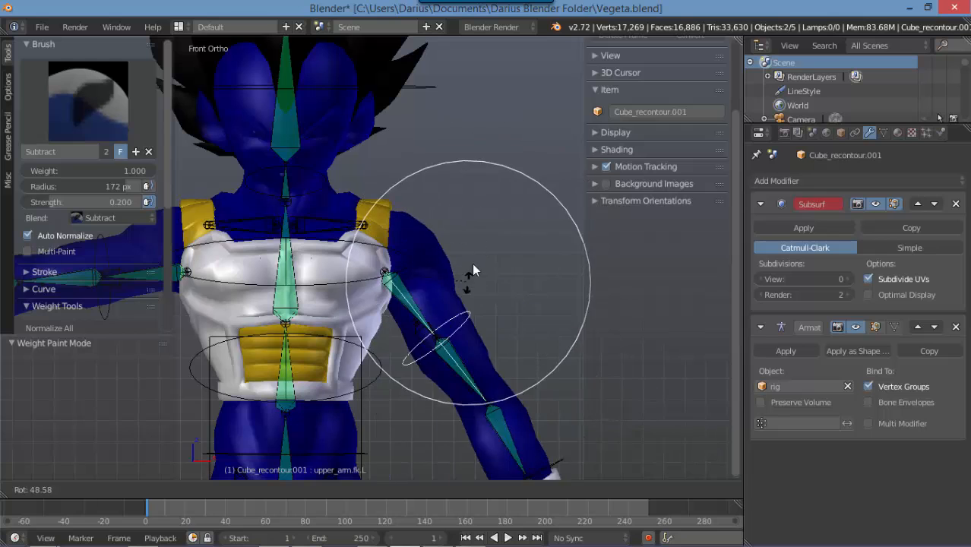
{"action": "right_click", "coordinate": [495, 264]}
Leave weight painting of the body and try rotating upper_arm.fk.L down about 49° in Pose Mode, then cancel the rotation
{"action": "key", "text": "ctrl+Tab"}
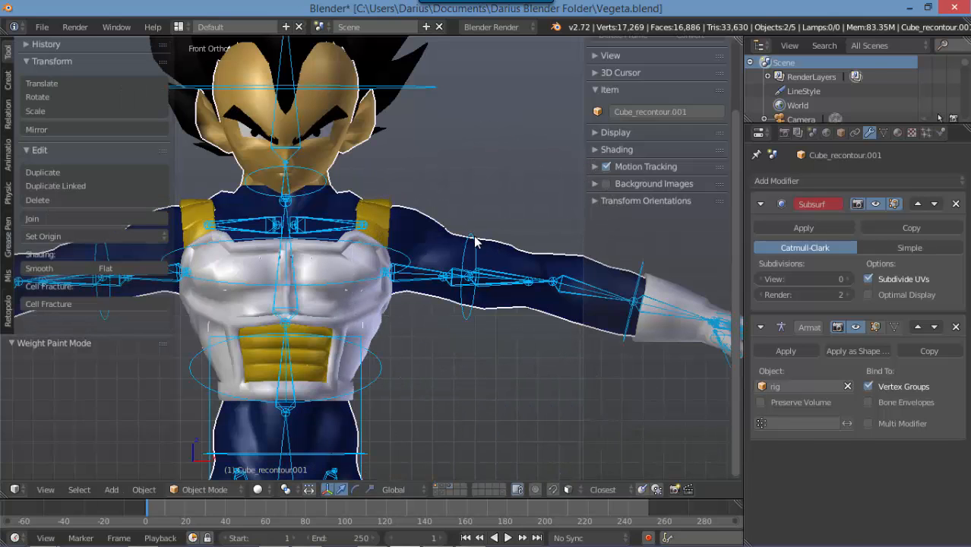
{"action": "right_click", "coordinate": [474, 242]}
{"action": "key", "text": "r"}
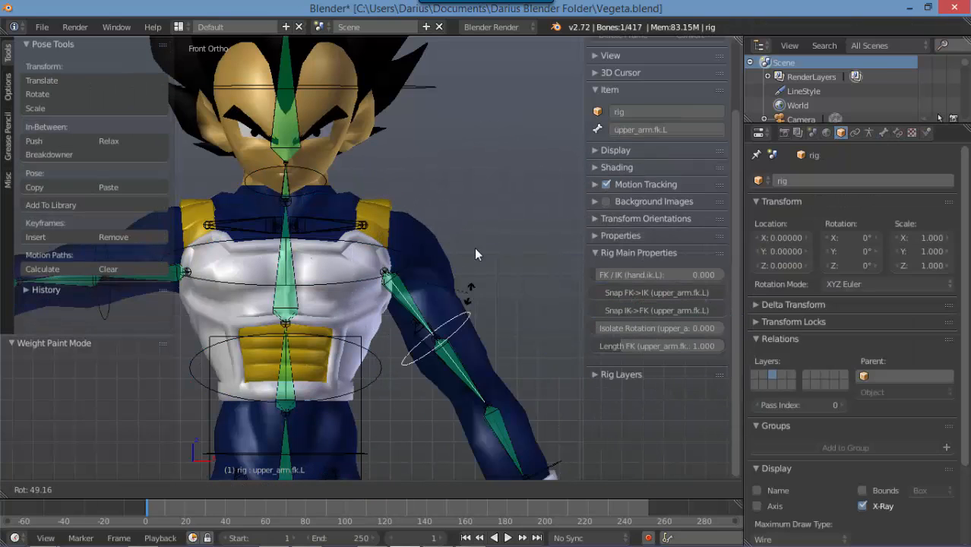
{"action": "right_click", "coordinate": [479, 227]}
Parent the boots and gloves mesh Cube.001 to the rig with automatic weights
{"action": "scroll", "coordinate": [478, 227], "scroll_direction": "down", "scroll_amount": 4}
{"action": "middle_click_drag", "start_coordinate": [439, 295], "coordinate": [487, 137], "text": "shift"}
{"action": "scroll", "coordinate": [481, 274], "scroll_direction": "up", "scroll_amount": 5}
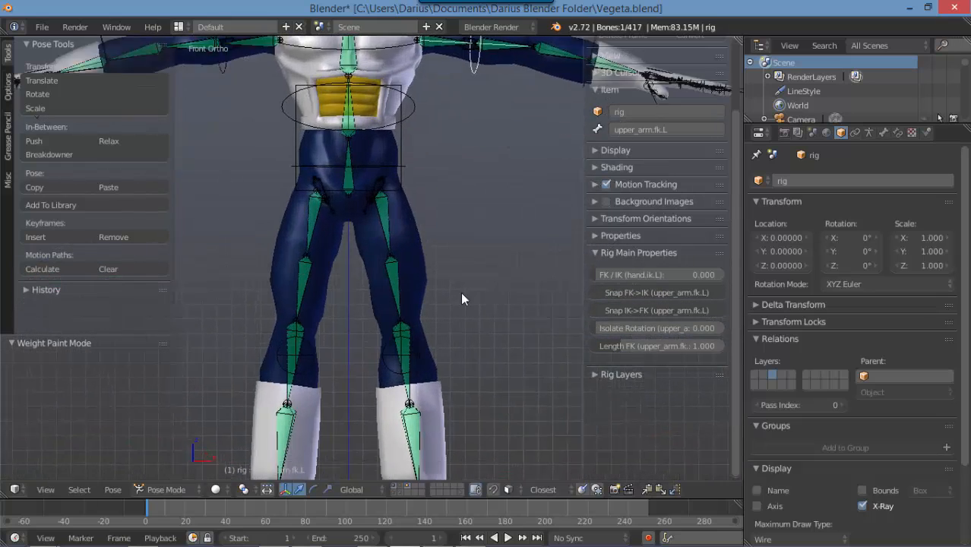
{"action": "middle_click_drag", "start_coordinate": [477, 368], "coordinate": [477, 294], "text": "shift"}
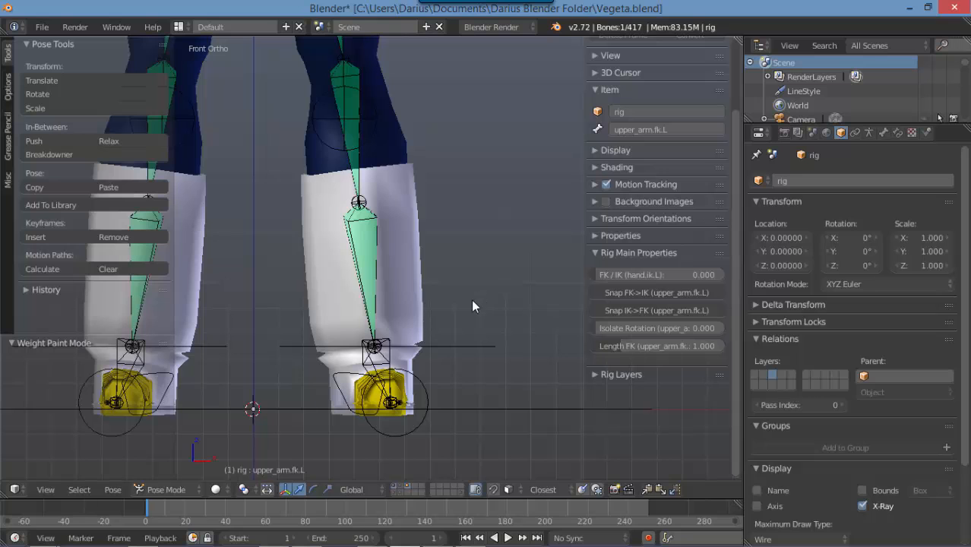
{"action": "right_click", "coordinate": [424, 303]}
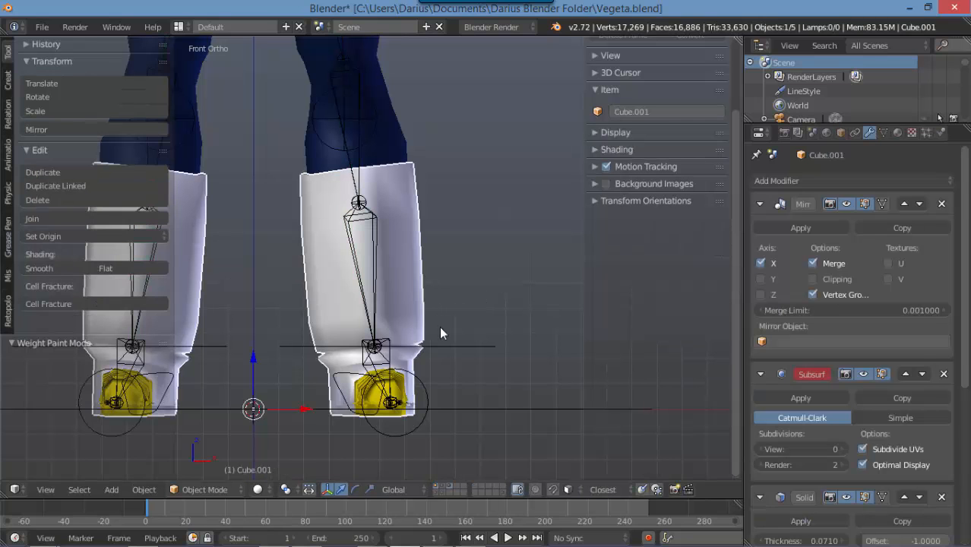
{"action": "right_click", "coordinate": [454, 346], "text": "shift"}
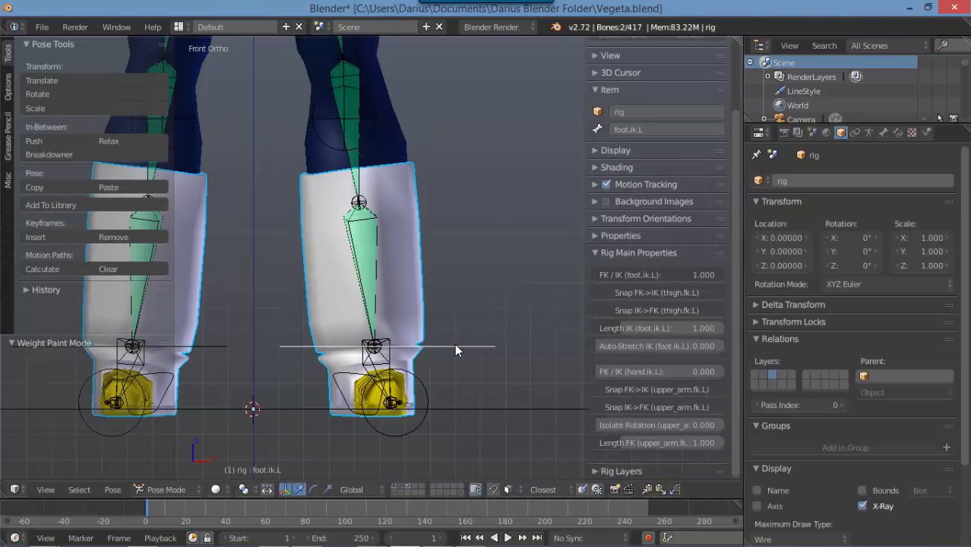
{"action": "key", "text": "ctrl+p"}
{"action": "left_click", "coordinate": [455, 343]}
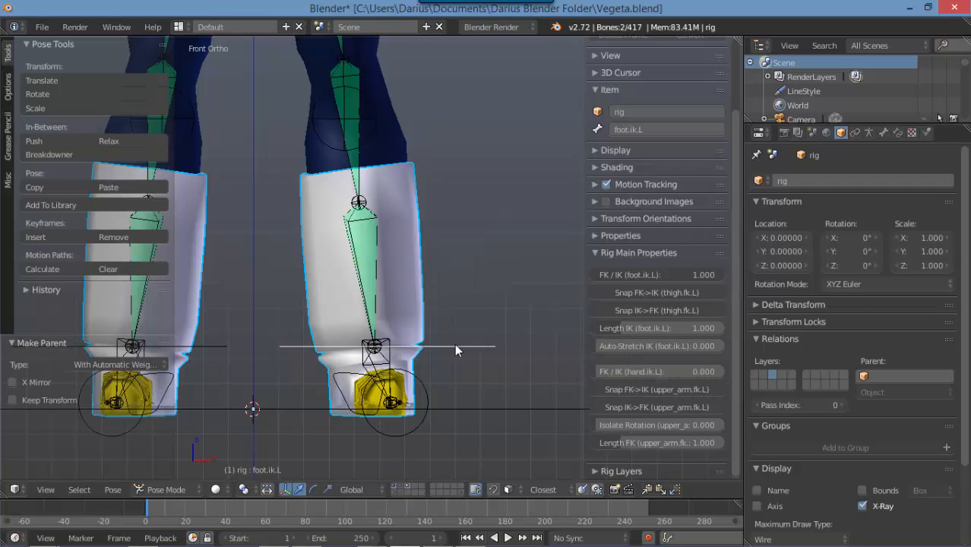
Put the boots and gloves mesh Cube.001 in Weight Paint mode and show its mirror painting options
{"action": "key", "text": "KP_3"}
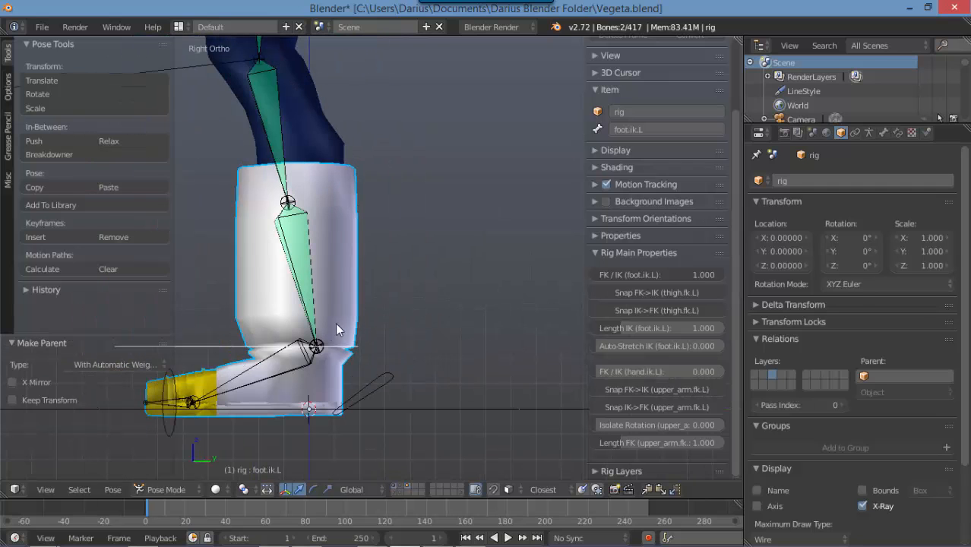
{"action": "scroll", "coordinate": [337, 329], "scroll_direction": "up", "scroll_amount": 3}
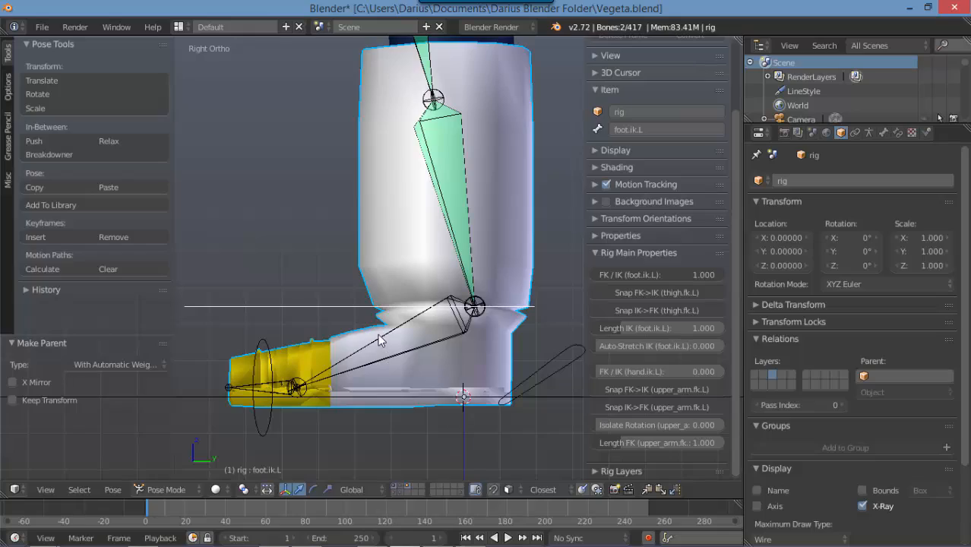
{"action": "scroll", "coordinate": [328, 337], "scroll_direction": "up", "scroll_amount": 1}
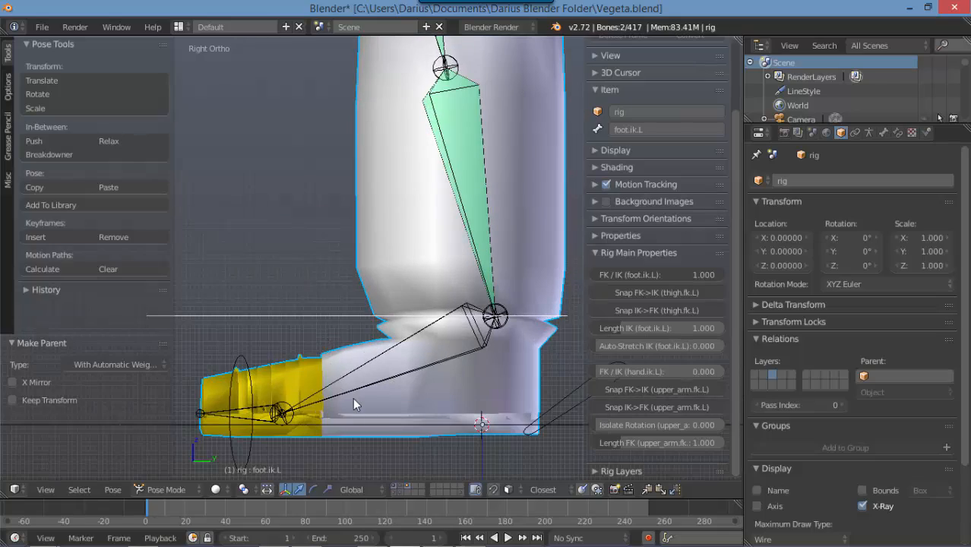
{"action": "middle_click_drag", "start_coordinate": [354, 400], "coordinate": [434, 364]}
{"action": "scroll", "coordinate": [420, 250], "scroll_direction": "down", "scroll_amount": 4}
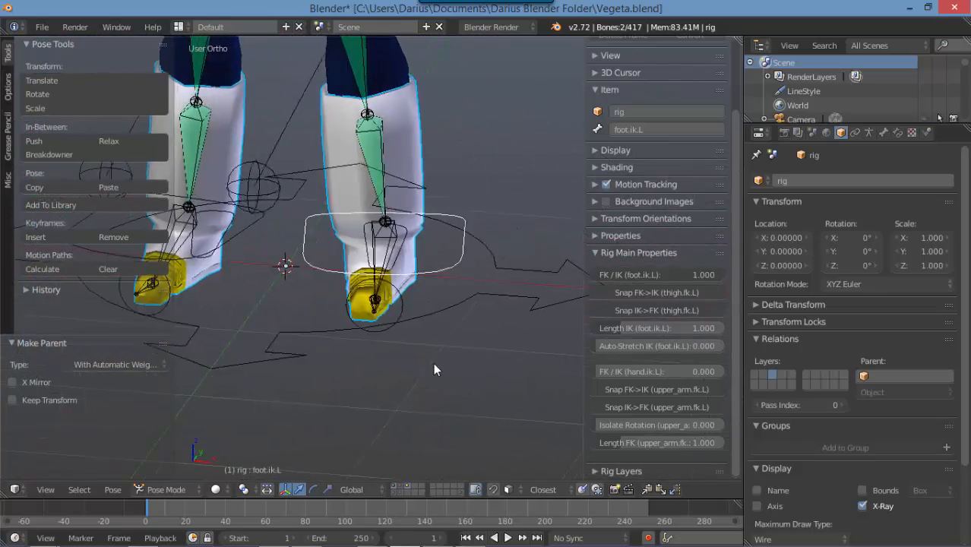
{"action": "scroll", "coordinate": [433, 310], "scroll_direction": "up", "scroll_amount": 4}
{"action": "right_click", "coordinate": [443, 304]}
{"action": "key", "text": "ctrl+Tab"}
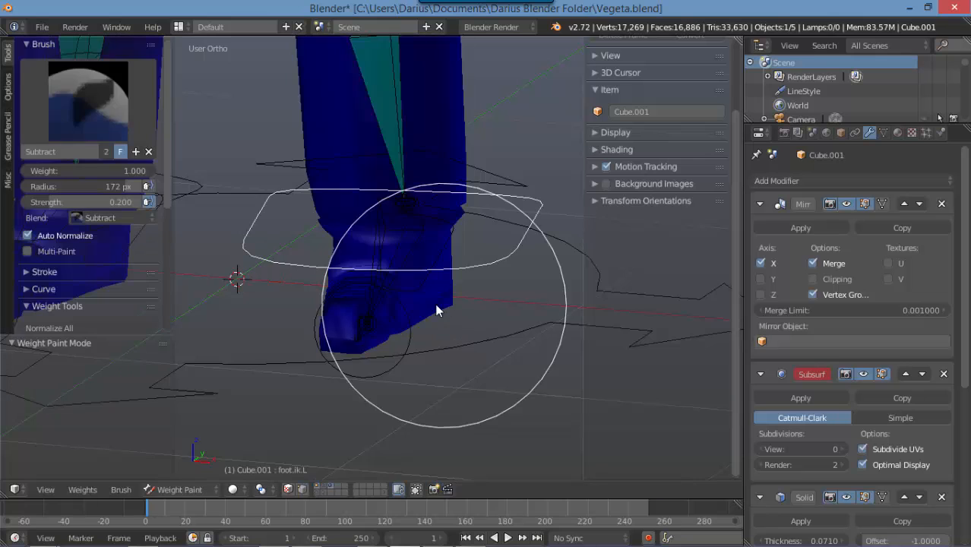
{"action": "middle_click_drag", "start_coordinate": [352, 212], "coordinate": [413, 252], "text": "shift"}
{"action": "left_click", "coordinate": [8, 79]}
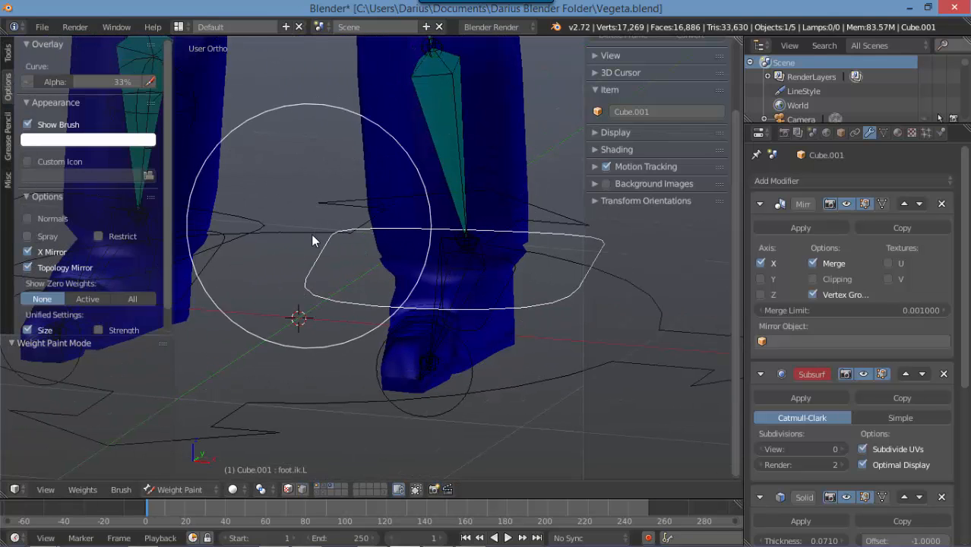
Examine the boots and gloves mesh Cube.001 in Edit Mode to check which side holds real geometry
{"action": "scroll", "coordinate": [371, 311], "scroll_direction": "down", "scroll_amount": 6}
{"action": "middle_click_drag", "start_coordinate": [372, 305], "coordinate": [414, 293]}
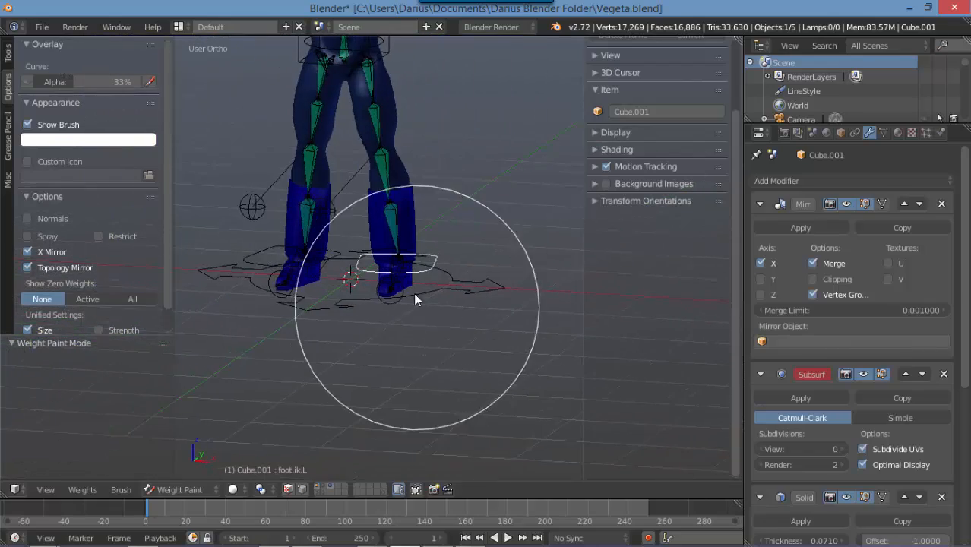
{"action": "scroll", "coordinate": [397, 262], "scroll_direction": "down", "scroll_amount": 4}
{"action": "middle_click_drag", "start_coordinate": [380, 232], "coordinate": [356, 298], "text": "shift"}
{"action": "scroll", "coordinate": [386, 310], "scroll_direction": "up", "scroll_amount": 4}
{"action": "scroll", "coordinate": [418, 349], "scroll_direction": "up", "scroll_amount": 5}
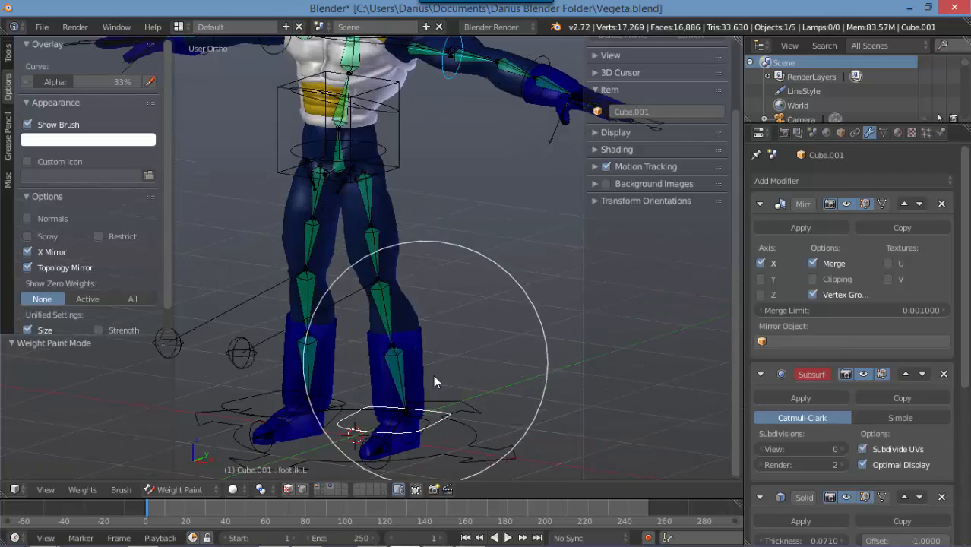
{"action": "key", "text": "Tab"}
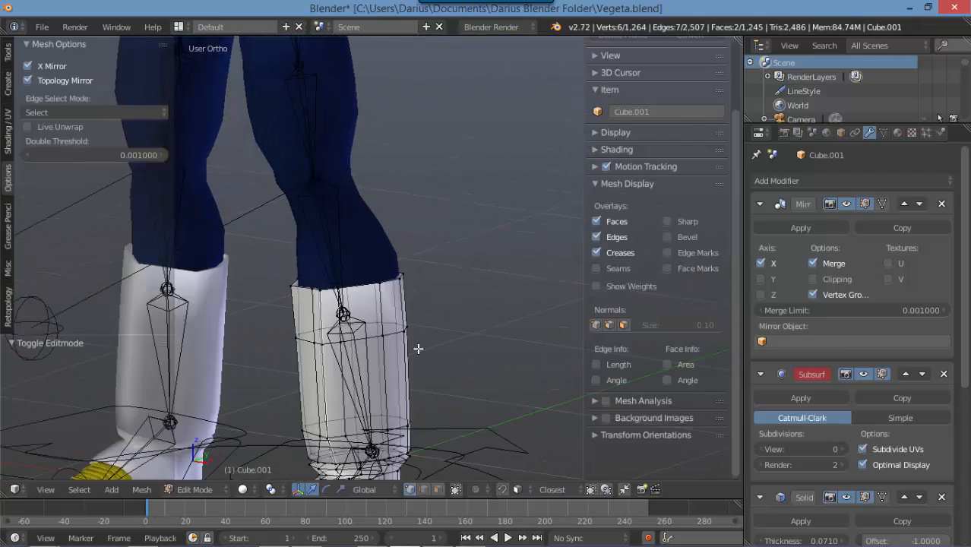
{"action": "key", "text": "Tab"}
{"action": "key", "text": "Tab"}
{"action": "scroll", "coordinate": [417, 347], "scroll_direction": "down", "scroll_amount": 4}
{"action": "scroll", "coordinate": [353, 328], "scroll_direction": "down", "scroll_amount": 1}
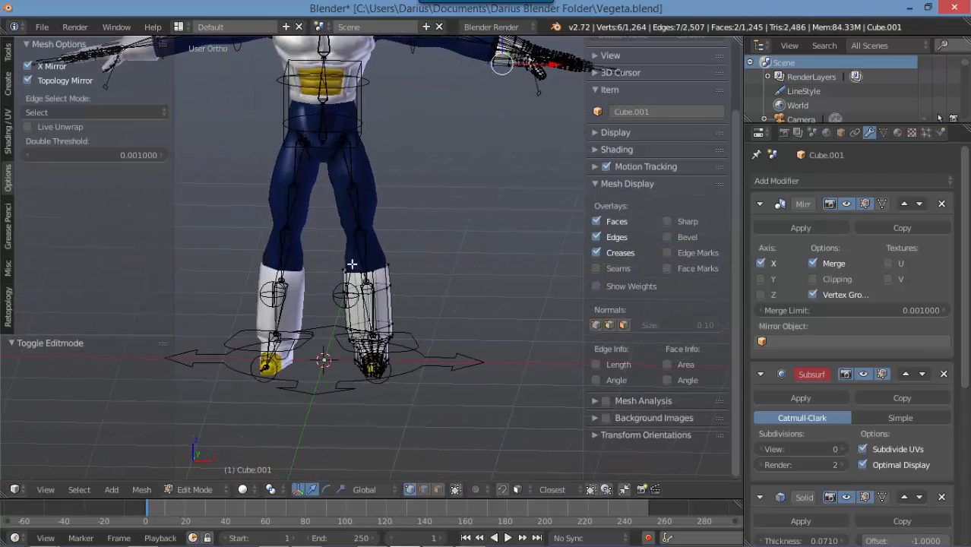
{"action": "scroll", "coordinate": [362, 313], "scroll_direction": "down", "scroll_amount": 2}
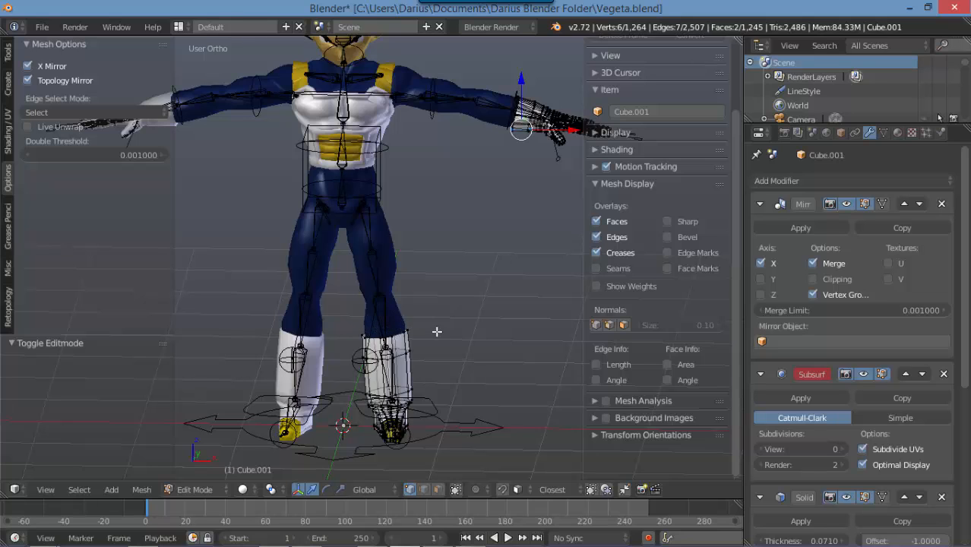
Return Cube.001 to Weight Paint mode and apply its Mirror modifier
{"action": "key", "text": "Tab"}
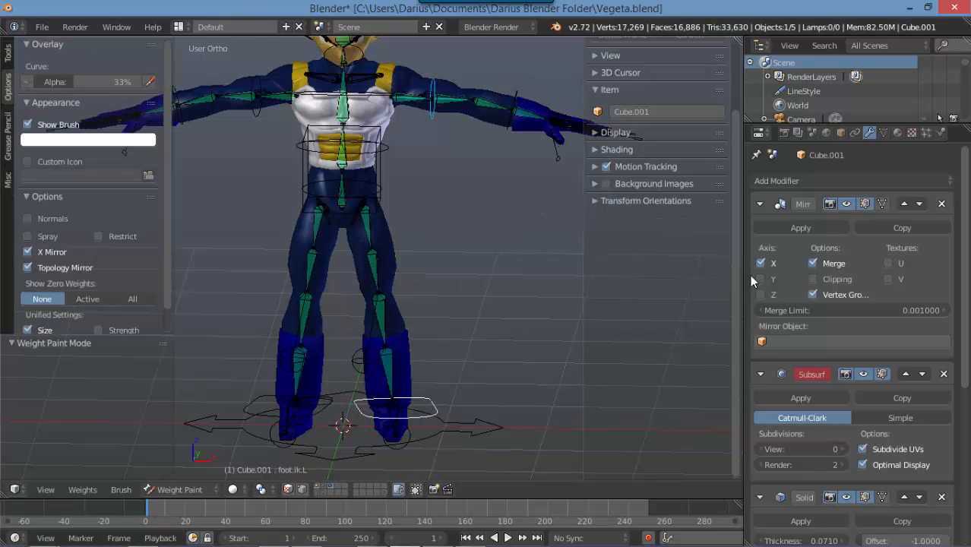
{"action": "left_click", "coordinate": [819, 228]}
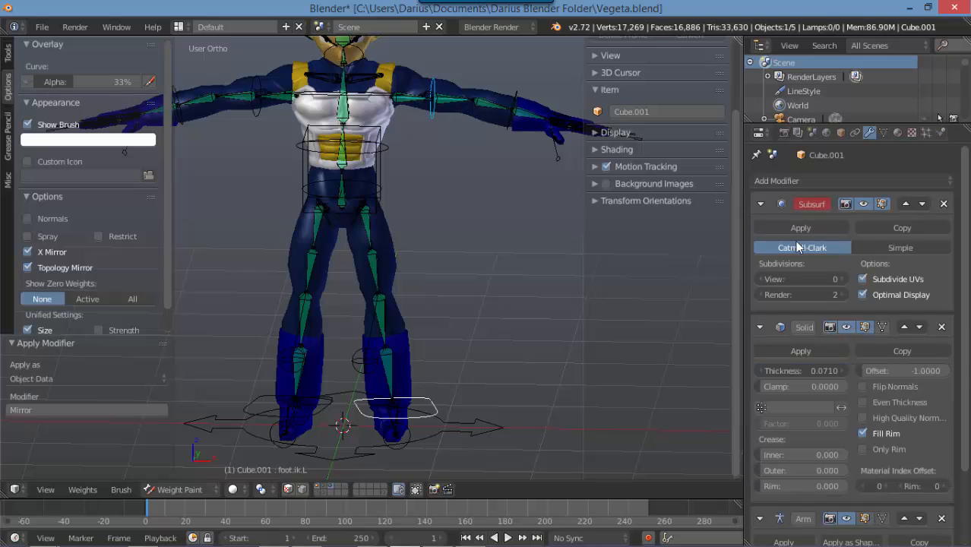
Examine the mirrored boots and gloves on the character from several angles and distances
{"action": "scroll", "coordinate": [461, 362], "scroll_direction": "down", "scroll_amount": 3}
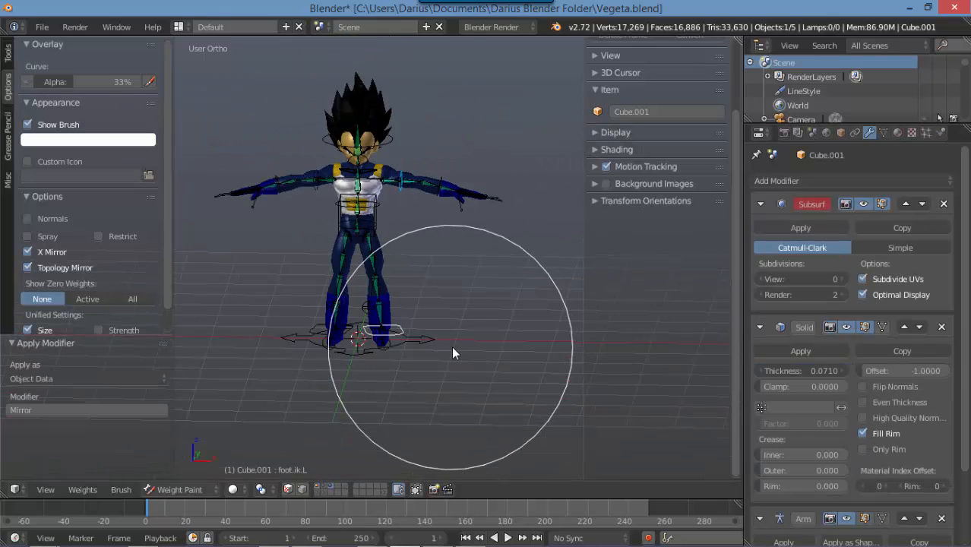
{"action": "scroll", "coordinate": [427, 292], "scroll_direction": "up", "scroll_amount": 1}
{"action": "scroll", "coordinate": [426, 292], "scroll_direction": "down", "scroll_amount": 1}
{"action": "scroll", "coordinate": [813, 384], "scroll_direction": "down", "scroll_amount": 3}
{"action": "scroll", "coordinate": [819, 398], "scroll_direction": "up", "scroll_amount": 3}
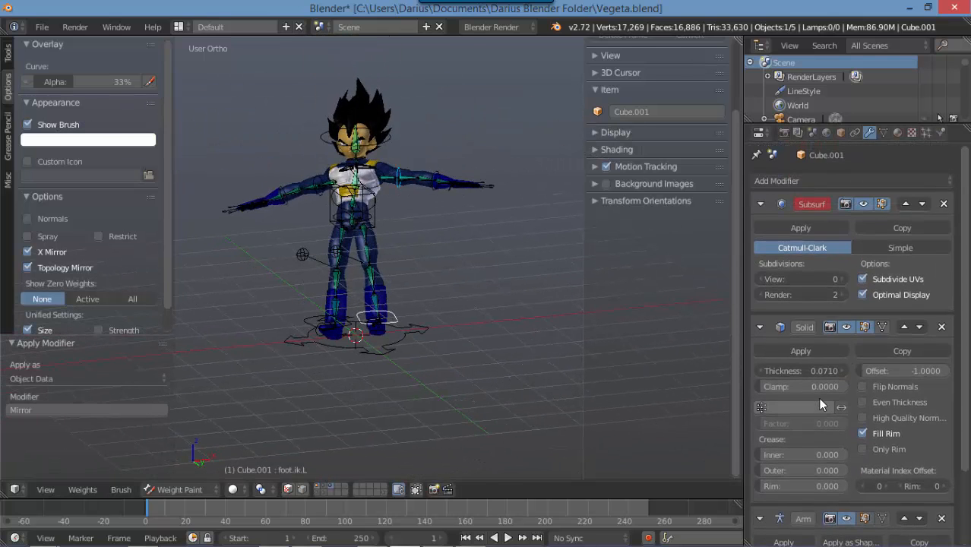
{"action": "scroll", "coordinate": [440, 243], "scroll_direction": "up", "scroll_amount": 4}
{"action": "scroll", "coordinate": [420, 258], "scroll_direction": "up", "scroll_amount": 5}
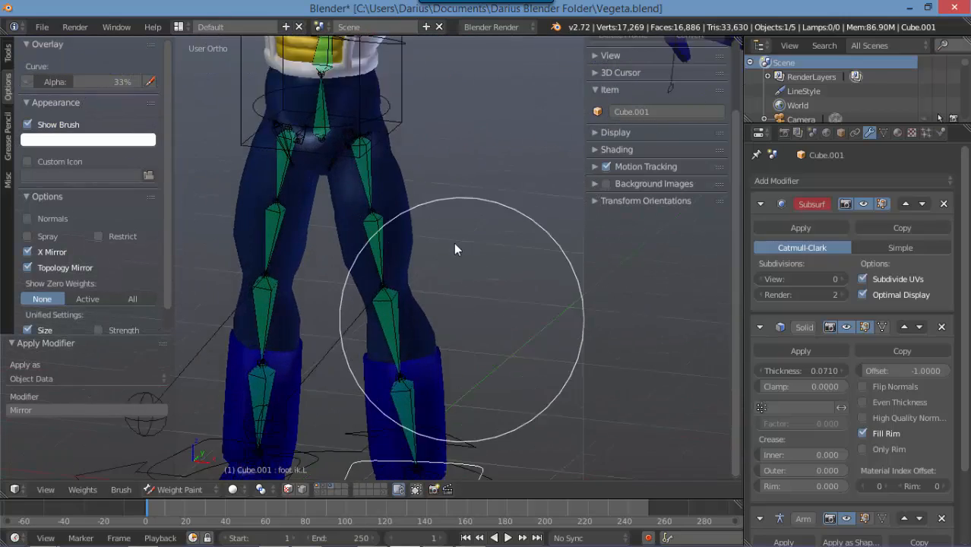
{"action": "middle_click_drag", "start_coordinate": [423, 390], "coordinate": [411, 281]}
{"action": "scroll", "coordinate": [379, 266], "scroll_direction": "down", "scroll_amount": 5}
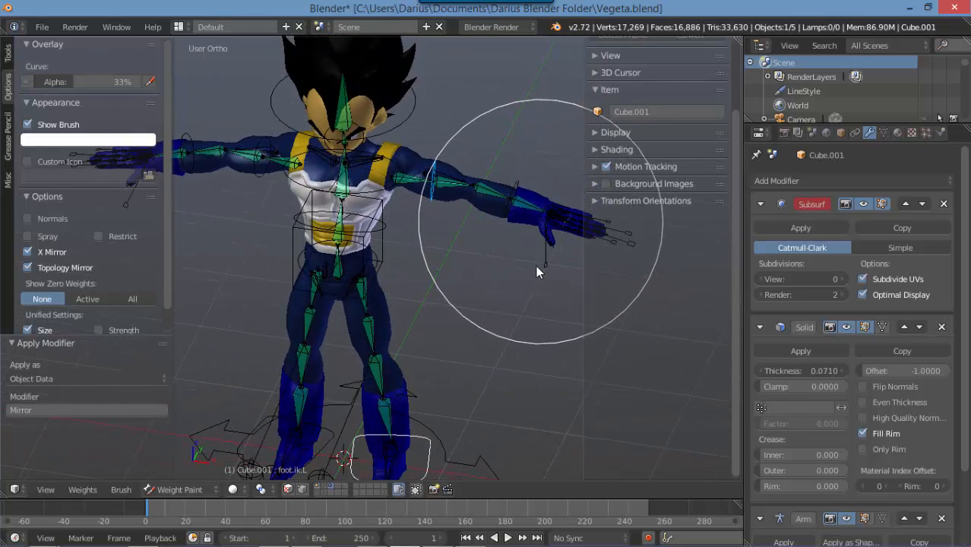
{"action": "scroll", "coordinate": [513, 250], "scroll_direction": "up", "scroll_amount": 4}
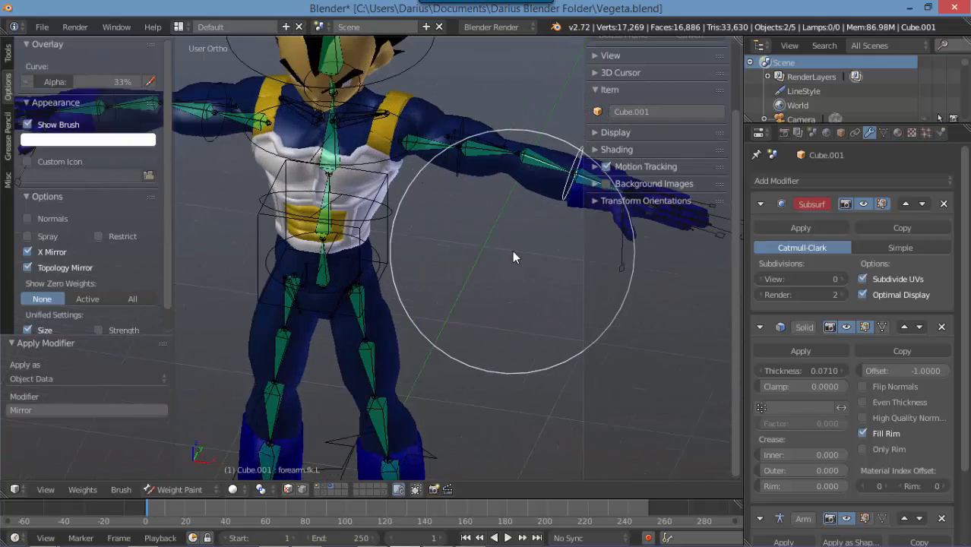
{"action": "middle_click_drag", "start_coordinate": [512, 250], "coordinate": [445, 325]}
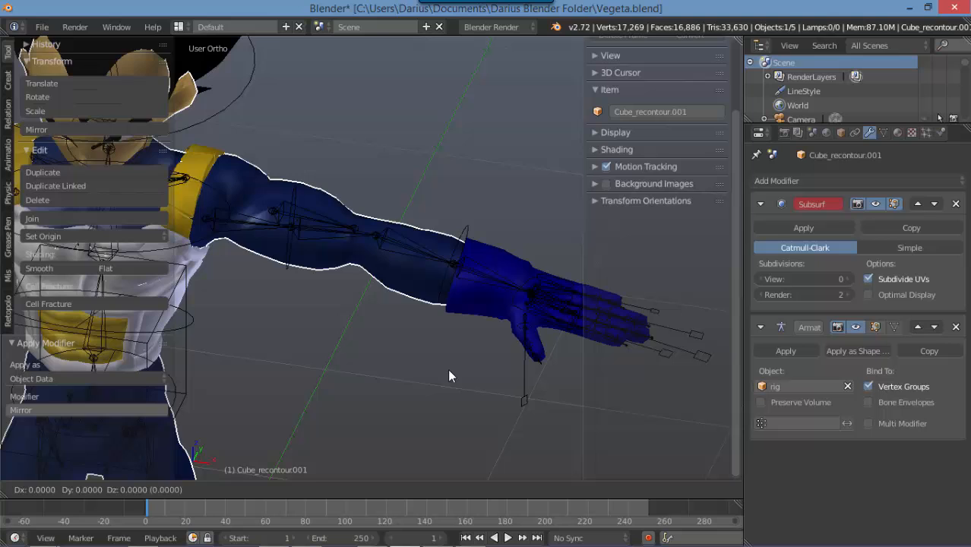
{"action": "key", "text": "g"}
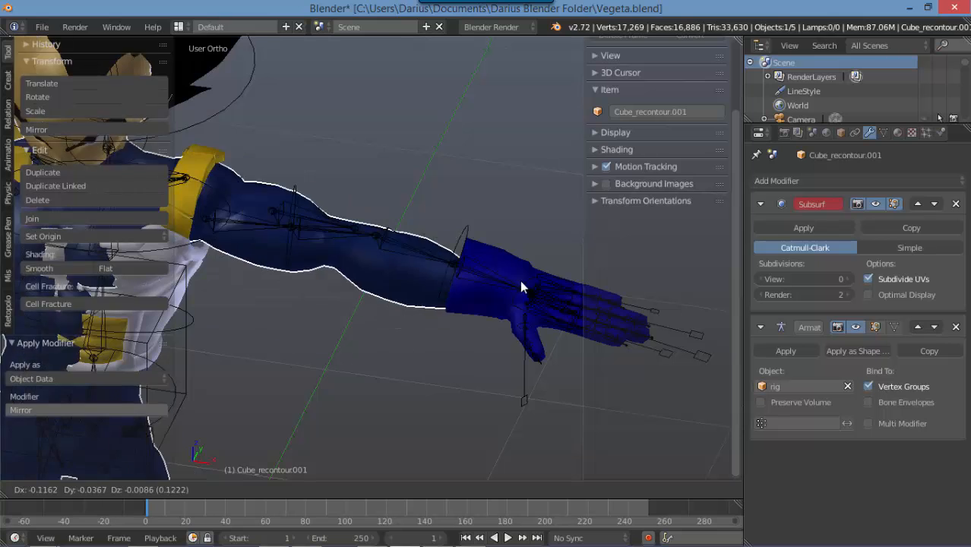
{"action": "left_click", "coordinate": [527, 304]}
Try rotating the left hand bone hand.fk.L downward about 52° in front view to test how the glove bends
{"action": "scroll", "coordinate": [519, 303], "scroll_direction": "up", "scroll_amount": 3}
{"action": "middle_click_drag", "start_coordinate": [519, 302], "coordinate": [280, 236], "text": "shift"}
{"action": "middle_click_drag", "start_coordinate": [431, 275], "coordinate": [433, 396]}
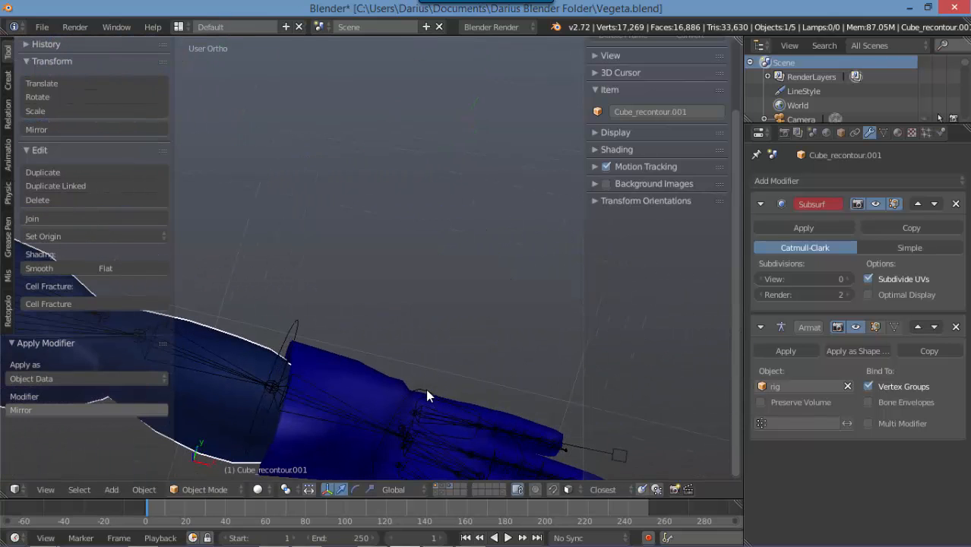
{"action": "right_click", "coordinate": [424, 390]}
{"action": "scroll", "coordinate": [339, 252], "scroll_direction": "down", "scroll_amount": 3}
{"action": "key", "text": "KP_1"}
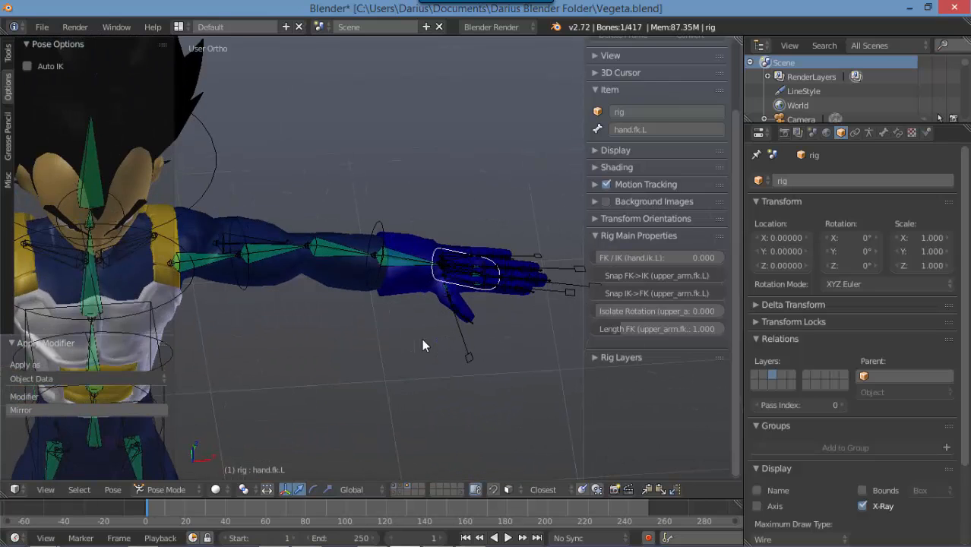
{"action": "key", "text": "r"}
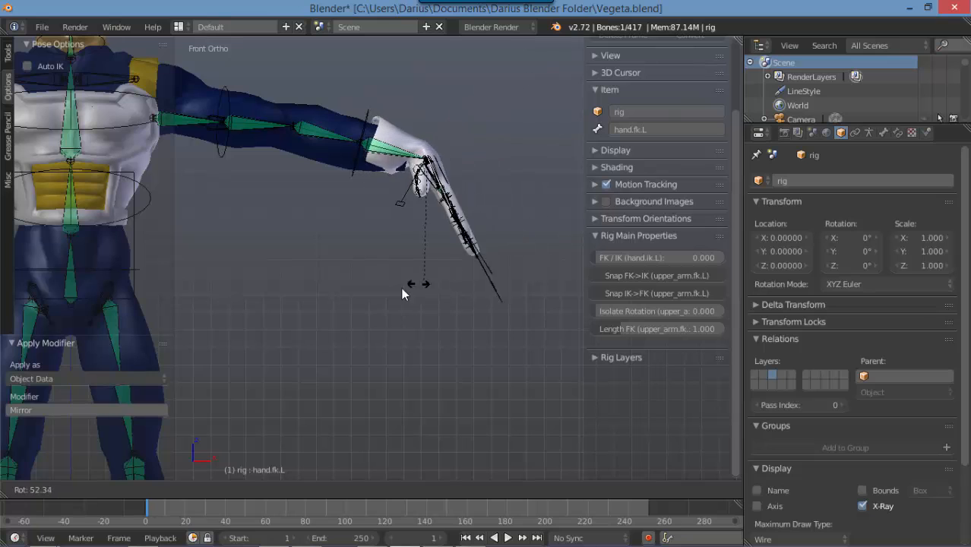
{"action": "right_click", "coordinate": [467, 244]}
Reselect the boots and gloves mesh Cube.001 and return to its Weight Paint mode
{"action": "middle_click_drag", "start_coordinate": [420, 167], "coordinate": [442, 234], "text": "shift"}
{"action": "right_click", "coordinate": [418, 244]}
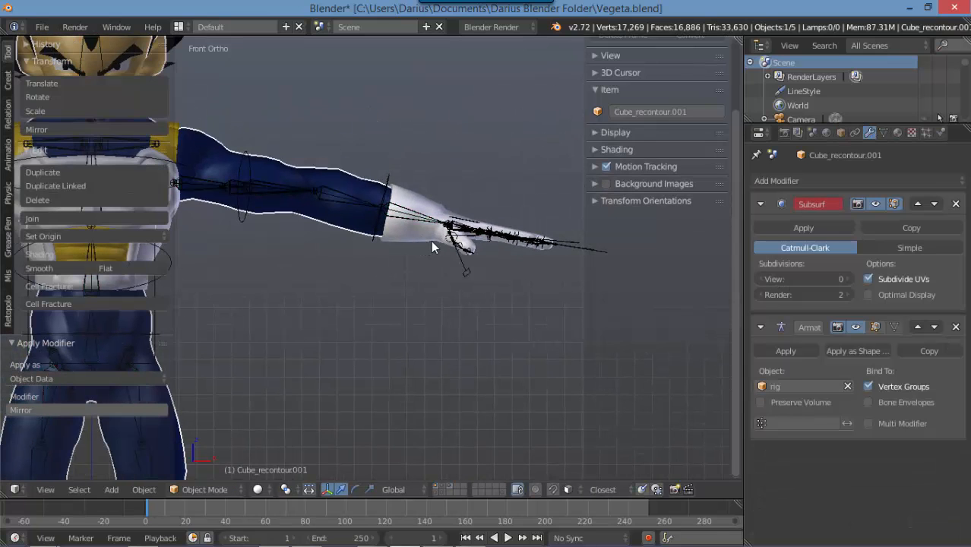
{"action": "mouse_move", "coordinate": [431, 271]}
{"action": "middle_mouse_down"}
{"action": "mouse_move", "coordinate": [384, 330]}
{"action": "mouse_move", "coordinate": [424, 307]}
{"action": "middle_mouse_up"}
{"action": "right_click", "coordinate": [394, 328]}
{"action": "key", "text": "ctrl+Tab"}
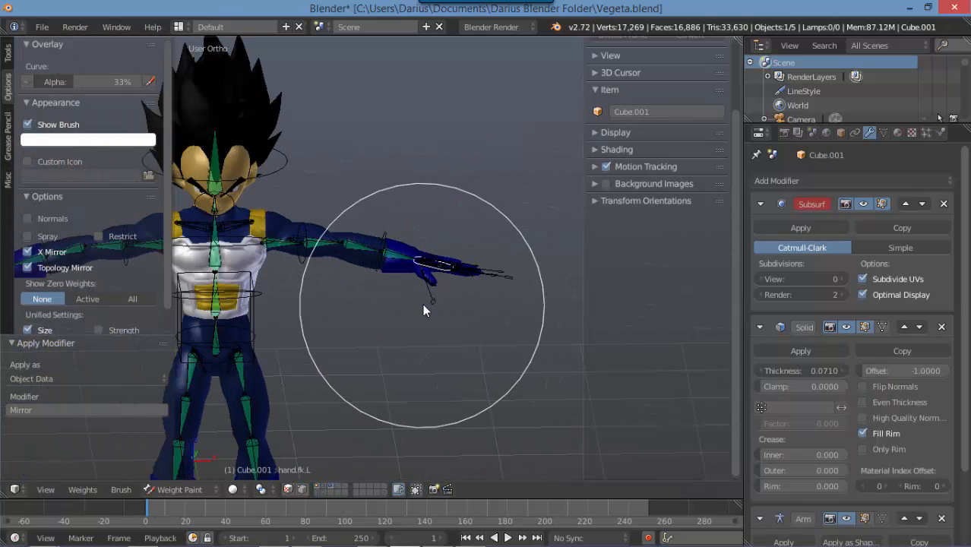
Try rotating hand.fk.L downward about 53° in front view while Cube.001 stays in Weight Paint mode
{"action": "key", "text": "KP_1"}
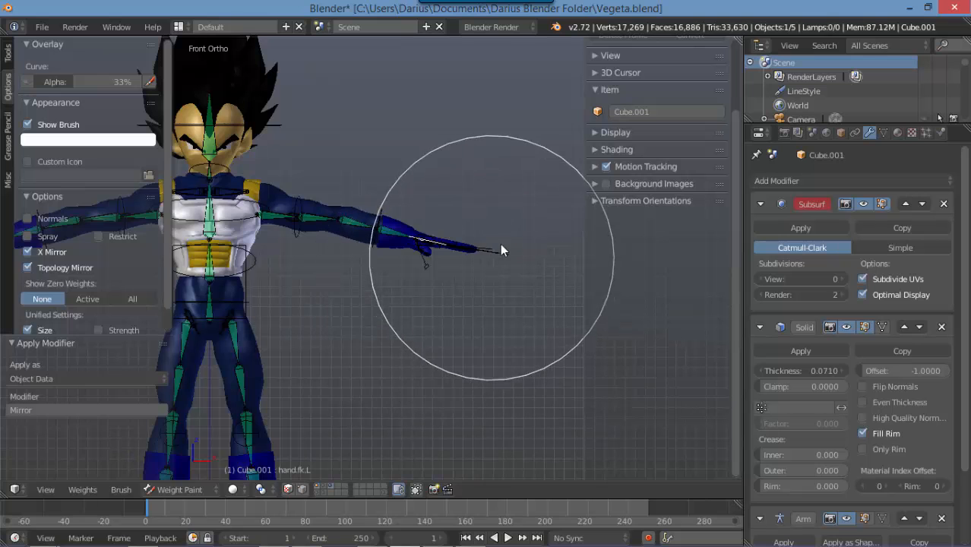
{"action": "key", "text": "r"}
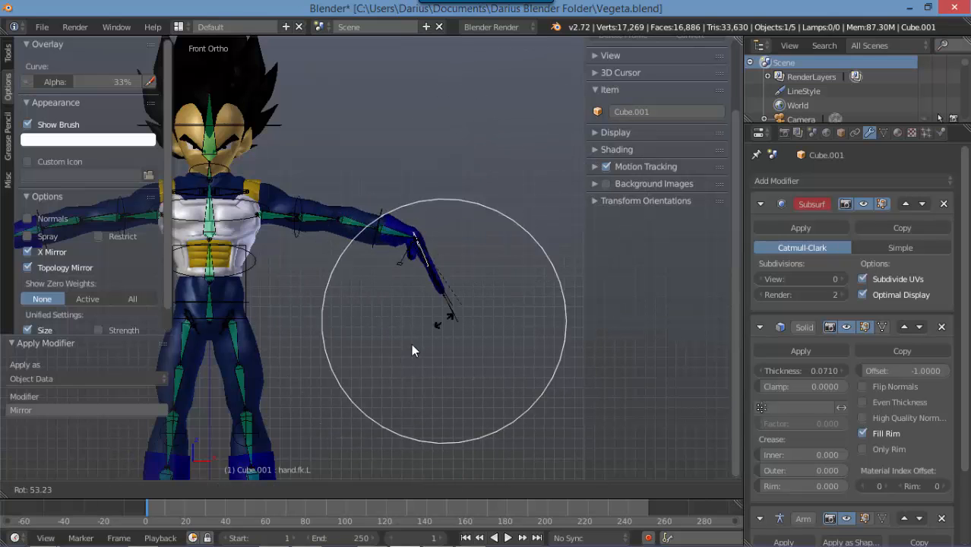
{"action": "right_click", "coordinate": [449, 312]}
Show the weights of the DEF-foot.L bone on the left boot and examine them in right side view
{"action": "middle_click_drag", "start_coordinate": [479, 234], "coordinate": [521, 168], "text": "shift"}
{"action": "middle_click_drag", "start_coordinate": [441, 260], "coordinate": [475, 256], "text": "shift"}
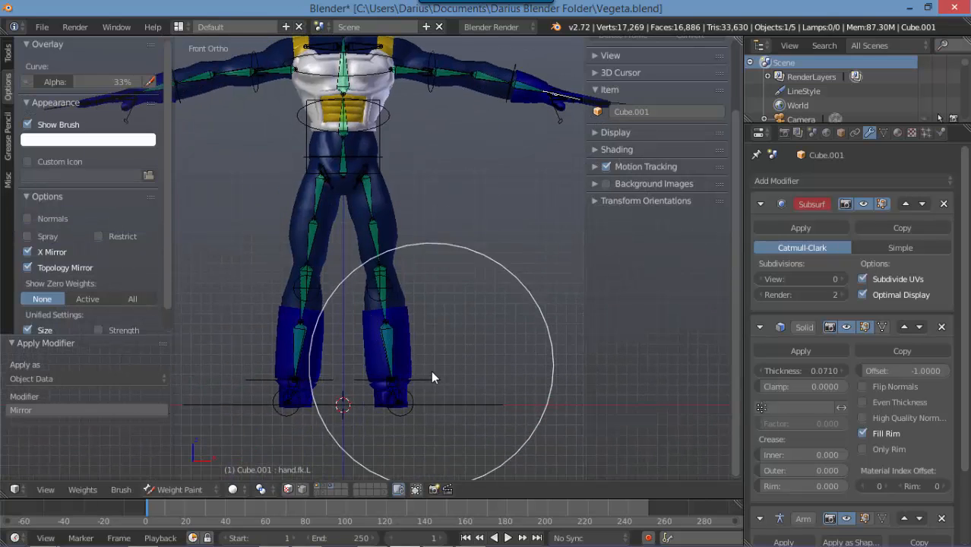
{"action": "middle_click_drag", "start_coordinate": [432, 367], "coordinate": [427, 242], "text": "shift"}
{"action": "scroll", "coordinate": [434, 332], "scroll_direction": "up", "scroll_amount": 1}
{"action": "middle_click_drag", "start_coordinate": [434, 300], "coordinate": [442, 61]}
{"action": "scroll", "coordinate": [406, 323], "scroll_direction": "up", "scroll_amount": 5}
{"action": "scroll", "coordinate": [397, 338], "scroll_direction": "down", "scroll_amount": 4}
{"action": "scroll", "coordinate": [397, 339], "scroll_direction": "up", "scroll_amount": 3}
{"action": "middle_click_drag", "start_coordinate": [401, 203], "coordinate": [399, 237]}
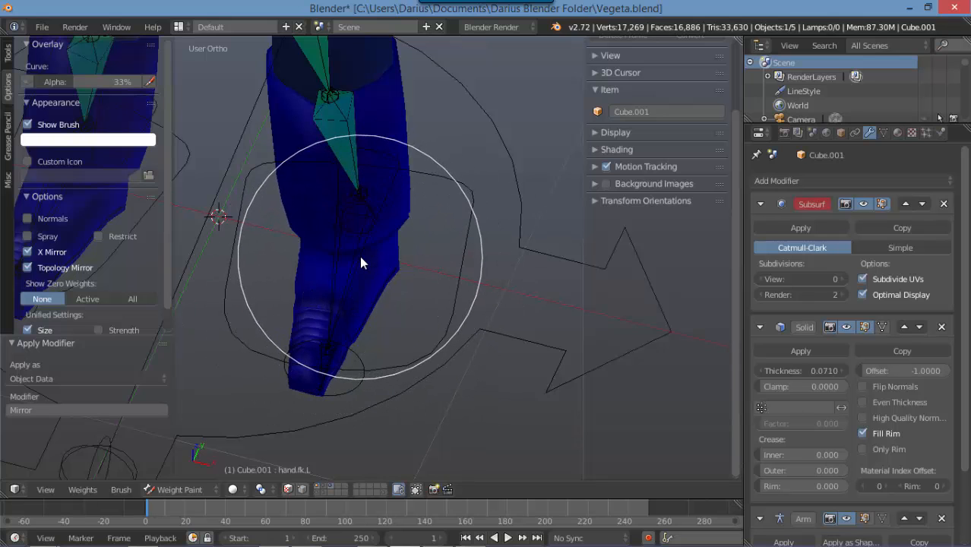
{"action": "right_click", "coordinate": [391, 326]}
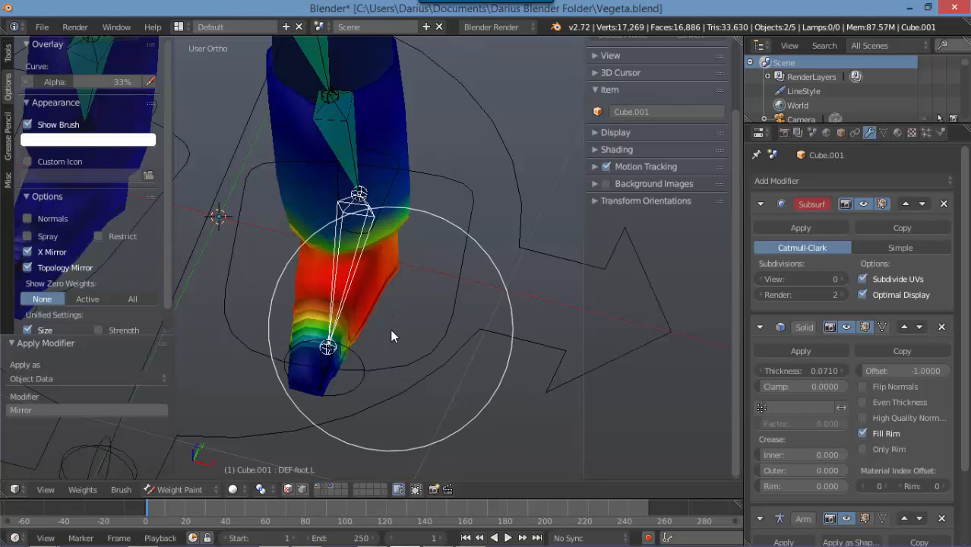
{"action": "middle_click_drag", "start_coordinate": [390, 329], "coordinate": [416, 337]}
{"action": "key", "text": "KP_3"}
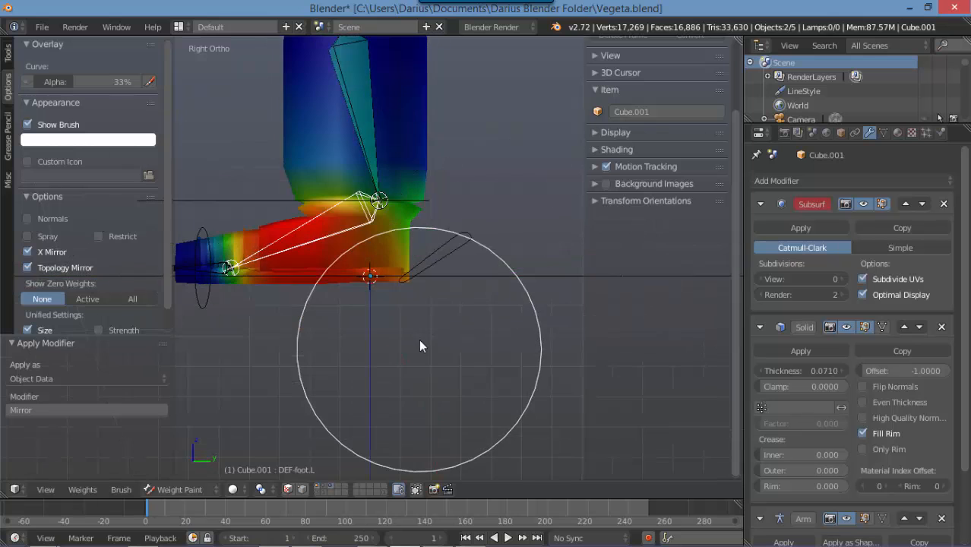
{"action": "mouse_move", "coordinate": [374, 145]}
{"action": "middle_mouse_down", "text": "shift"}
{"action": "mouse_move", "coordinate": [448, 248]}
{"action": "mouse_move", "coordinate": [460, 291]}
{"action": "mouse_move", "coordinate": [425, 241]}
{"action": "middle_mouse_up", "text": "shift"}
{"action": "scroll", "coordinate": [454, 292], "scroll_direction": "up", "scroll_amount": 2}
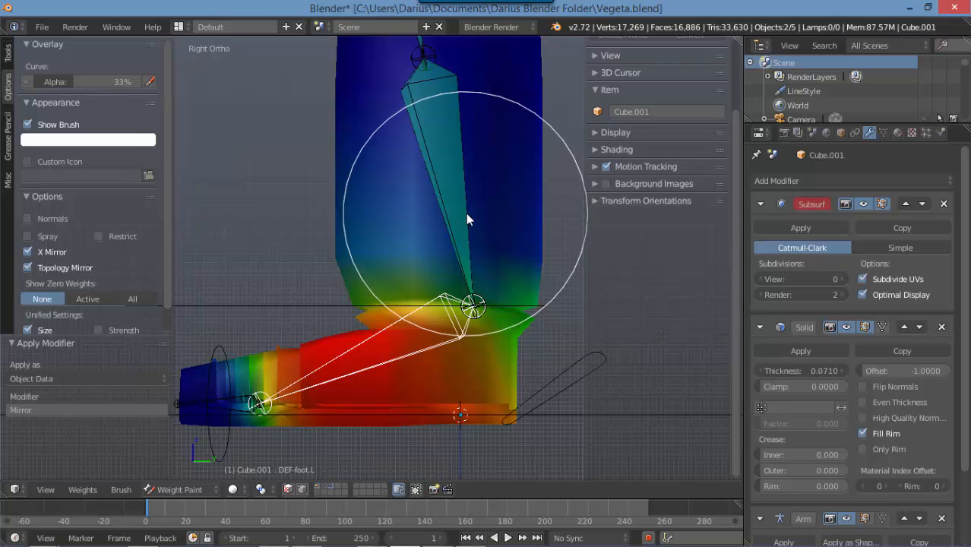
Set the Subtract brush radius to 77 px and remove DEF-shin.02.L weight from the left boot's heel and sole
{"action": "right_click", "coordinate": [465, 221]}
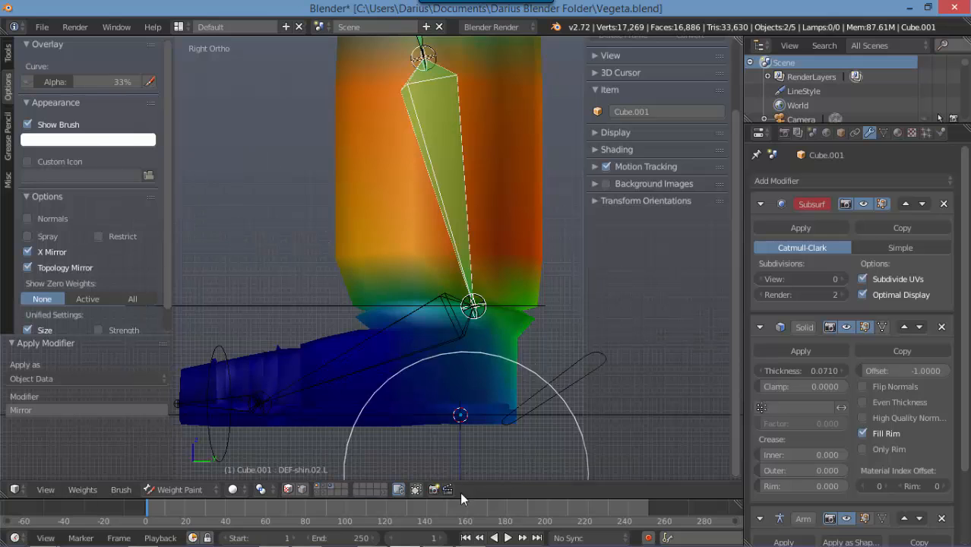
{"action": "left_click", "coordinate": [8, 53]}
{"action": "key", "text": "f"}
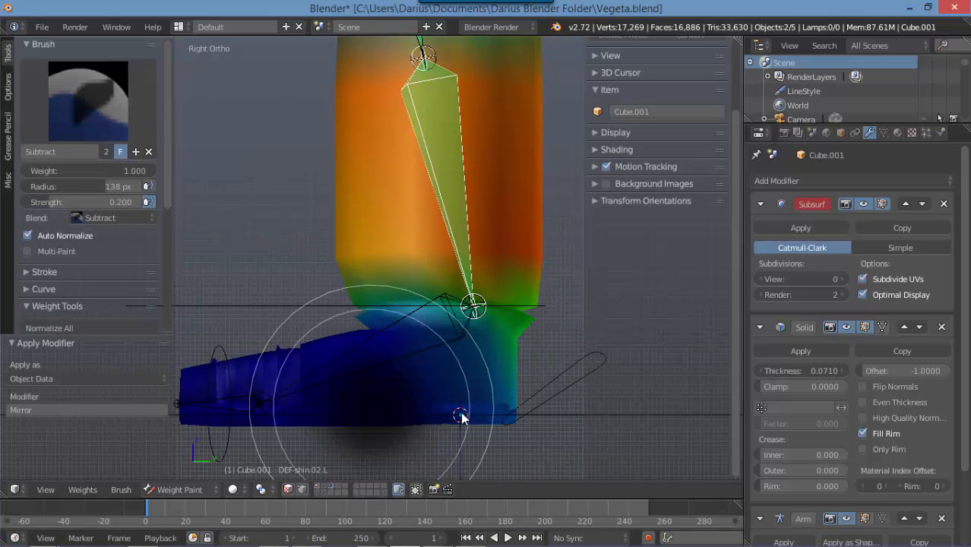
{"action": "left_click", "coordinate": [430, 412]}
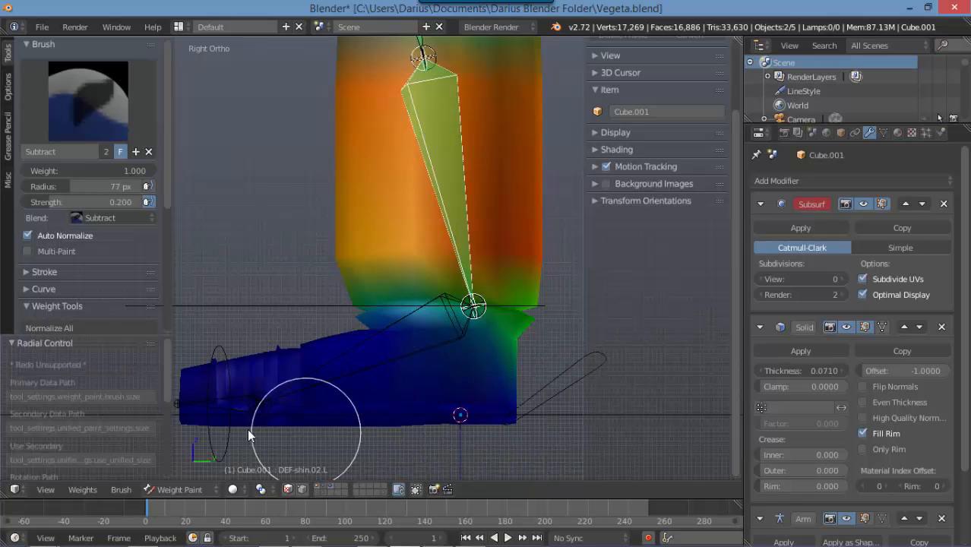
{"action": "middle_click_drag", "start_coordinate": [345, 416], "coordinate": [471, 319], "text": "shift"}
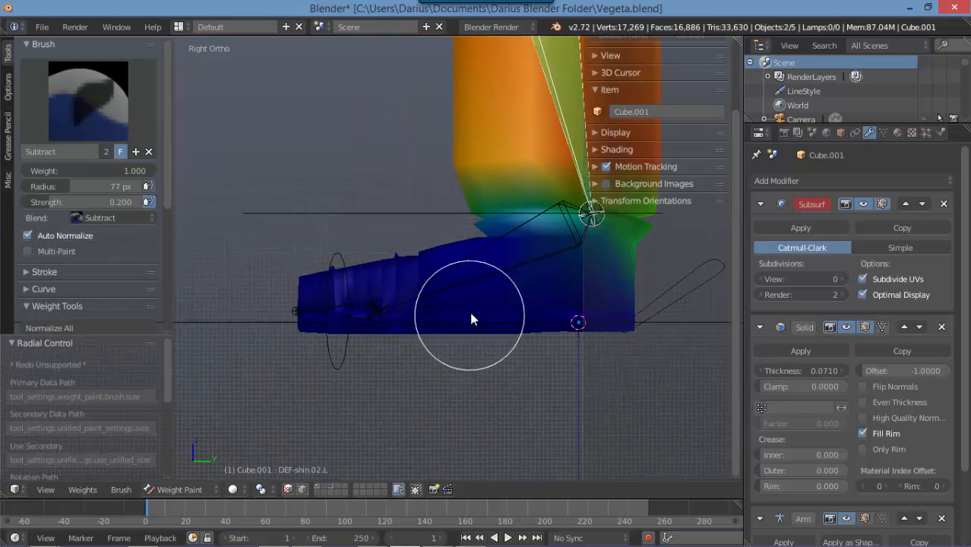
Examine both boots from several angles and show the DEF-shin.01.L weights on the left boot
{"action": "scroll", "coordinate": [429, 340], "scroll_direction": "up", "scroll_amount": 4}
{"action": "mouse_move", "coordinate": [484, 357]}
{"action": "middle_mouse_down", "text": "shift"}
{"action": "mouse_move", "coordinate": [368, 319]}
{"action": "mouse_move", "coordinate": [381, 353]}
{"action": "mouse_move", "coordinate": [381, 265]}
{"action": "mouse_move", "coordinate": [419, 191]}
{"action": "mouse_move", "coordinate": [490, 163]}
{"action": "middle_mouse_up", "text": "shift"}
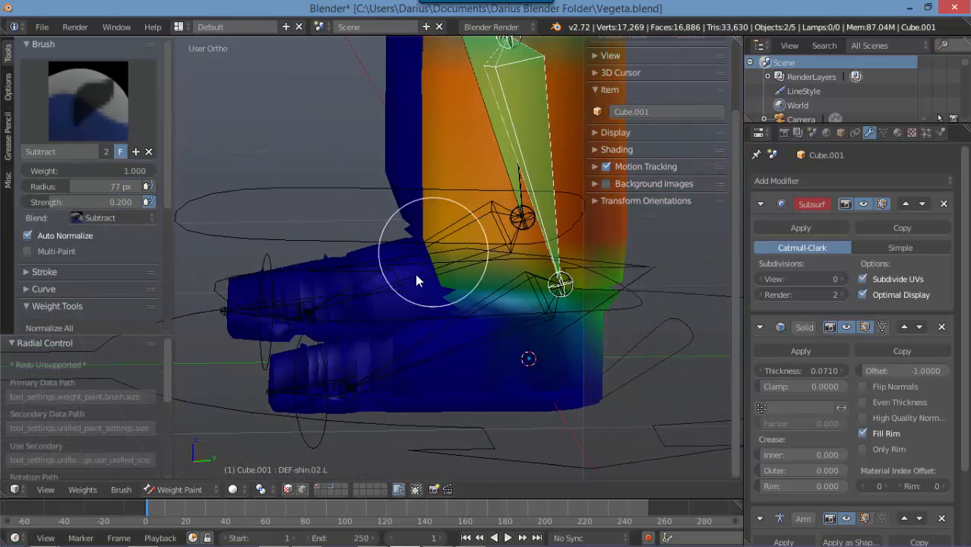
{"action": "scroll", "coordinate": [400, 215], "scroll_direction": "down", "scroll_amount": 4}
{"action": "middle_click_drag", "start_coordinate": [425, 117], "coordinate": [432, 155], "text": "shift"}
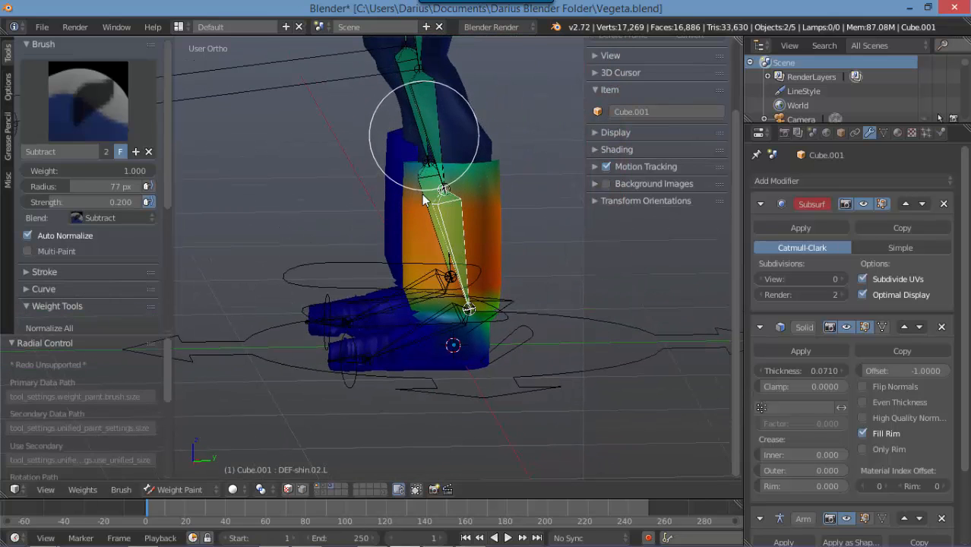
{"action": "right_click", "coordinate": [420, 161]}
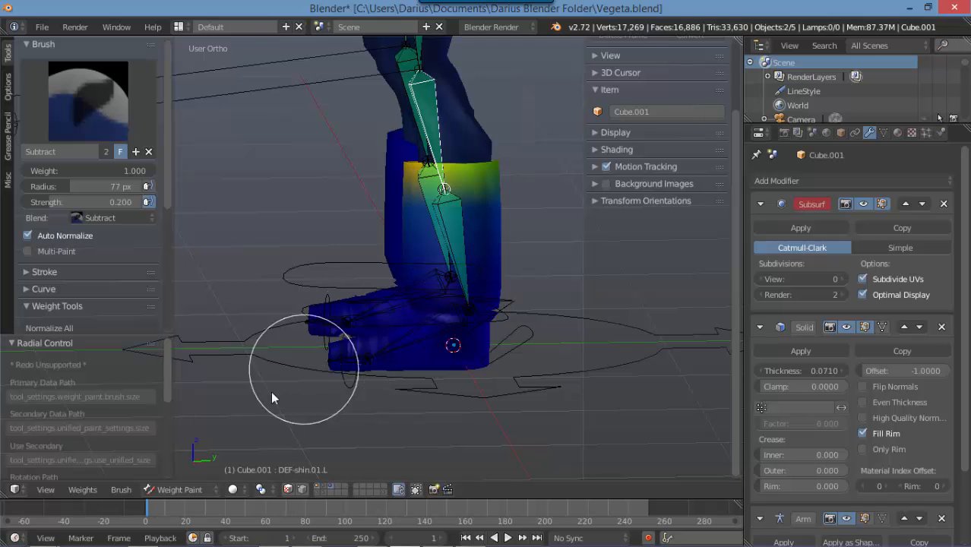
{"action": "scroll", "coordinate": [362, 171], "scroll_direction": "down", "scroll_amount": 2}
{"action": "middle_click_drag", "start_coordinate": [346, 162], "coordinate": [446, 122]}
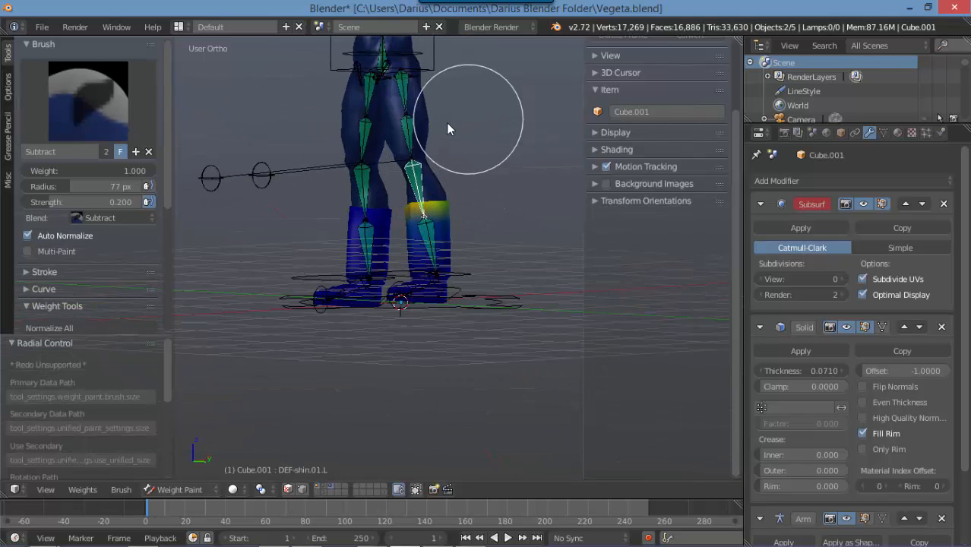
Show the DEF-thigh.02.L weights and check both boots for unwanted thigh influence
{"action": "right_click", "coordinate": [459, 198]}
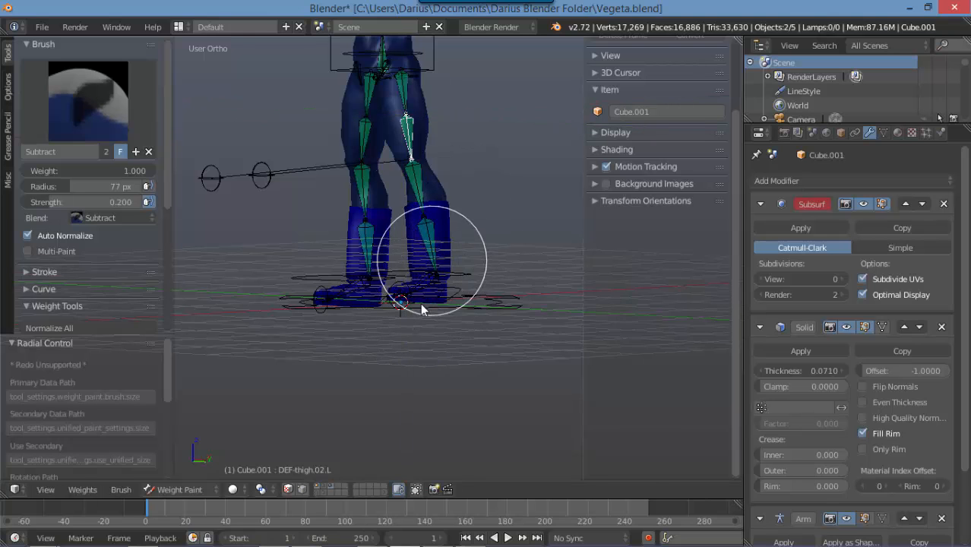
{"action": "middle_click_drag", "start_coordinate": [420, 303], "coordinate": [407, 317]}
{"action": "scroll", "coordinate": [380, 342], "scroll_direction": "up", "scroll_amount": 2}
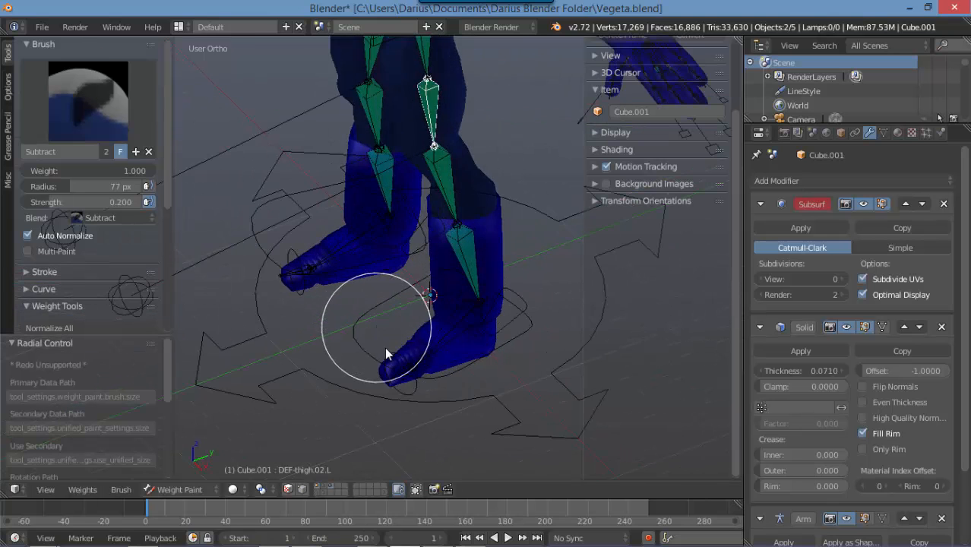
{"action": "scroll", "coordinate": [385, 347], "scroll_direction": "up", "scroll_amount": 4}
{"action": "scroll", "coordinate": [427, 374], "scroll_direction": "down", "scroll_amount": 4}
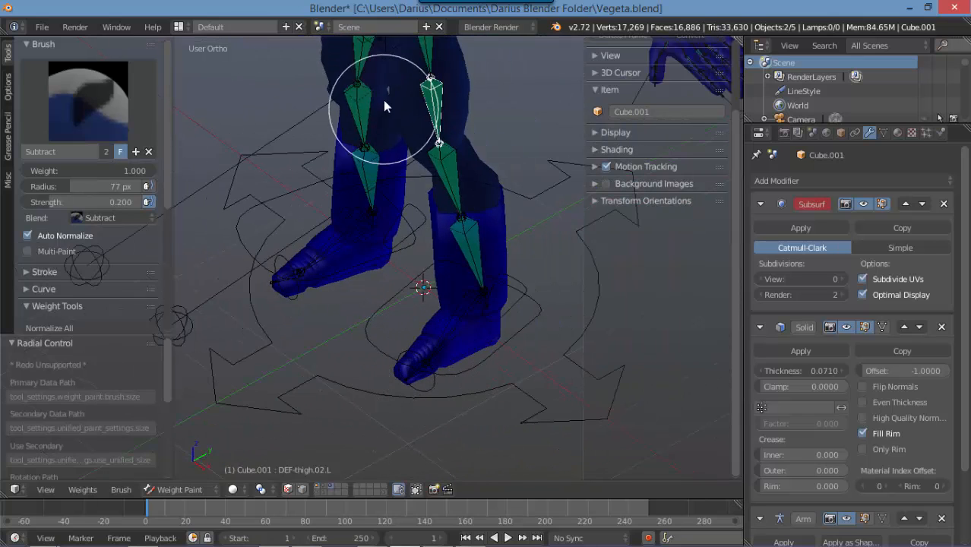
Show the DEF-foot.L weights again and inspect the left boot and legs from the front
{"action": "right_click", "coordinate": [427, 368], "text": "ctrl"}
{"action": "middle_click_drag", "start_coordinate": [422, 369], "coordinate": [337, 350]}
{"action": "mouse_move", "coordinate": [336, 349]}
{"action": "left_mouse_down"}
{"action": "mouse_move", "coordinate": [336, 392]}
{"action": "mouse_move", "coordinate": [358, 362]}
{"action": "mouse_move", "coordinate": [343, 375]}
{"action": "mouse_move", "coordinate": [353, 366]}
{"action": "mouse_move", "coordinate": [340, 353]}
{"action": "left_mouse_up"}
{"action": "mouse_move", "coordinate": [340, 353]}
{"action": "middle_mouse_down"}
{"action": "mouse_move", "coordinate": [412, 346]}
{"action": "mouse_move", "coordinate": [483, 300]}
{"action": "mouse_move", "coordinate": [460, 219]}
{"action": "middle_mouse_up"}
{"action": "middle_click_drag", "start_coordinate": [475, 177], "coordinate": [437, 336], "text": "shift"}
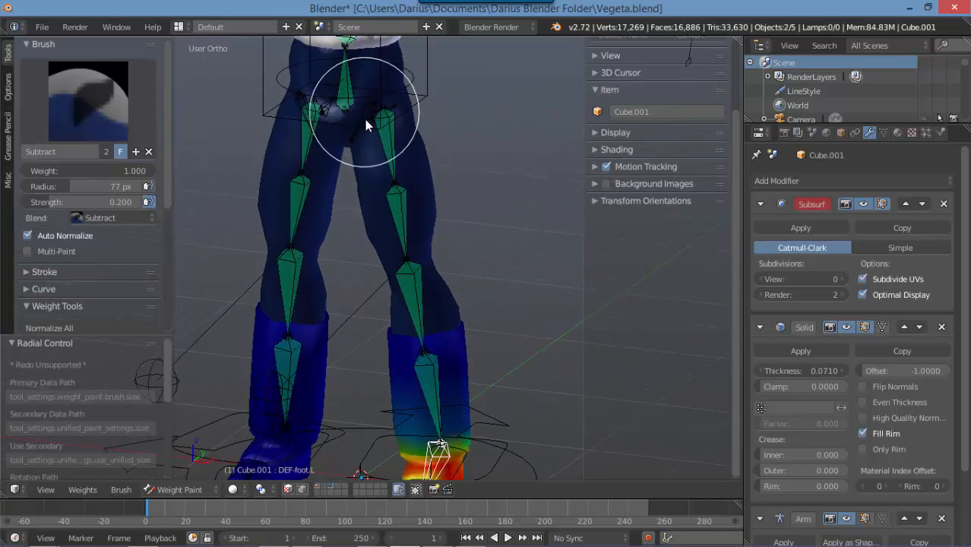
Check the influence of the Butt Stabalizer.L, torso and Crotch Stabalizer.L bones on the boots and gloves
{"action": "right_click", "coordinate": [380, 137]}
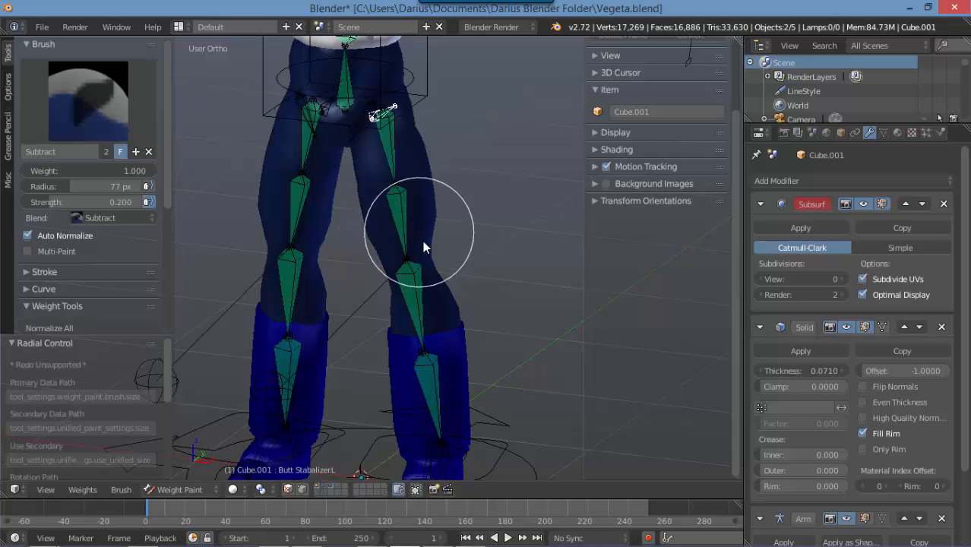
{"action": "middle_click_drag", "start_coordinate": [422, 244], "coordinate": [417, 288]}
{"action": "mouse_move", "coordinate": [442, 405]}
{"action": "middle_mouse_down"}
{"action": "mouse_move", "coordinate": [445, 249]}
{"action": "mouse_move", "coordinate": [424, 182]}
{"action": "mouse_move", "coordinate": [419, 243]}
{"action": "middle_mouse_up"}
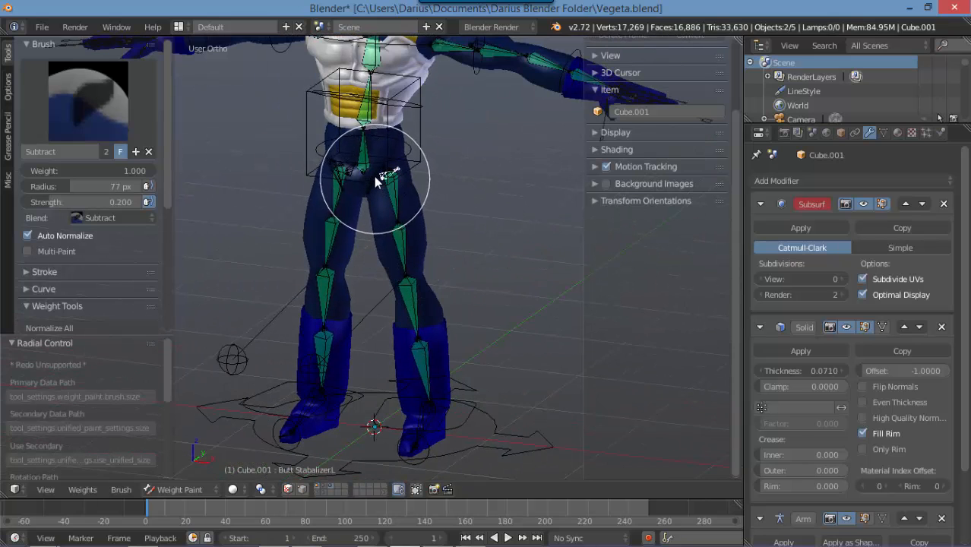
{"action": "right_click", "coordinate": [396, 227]}
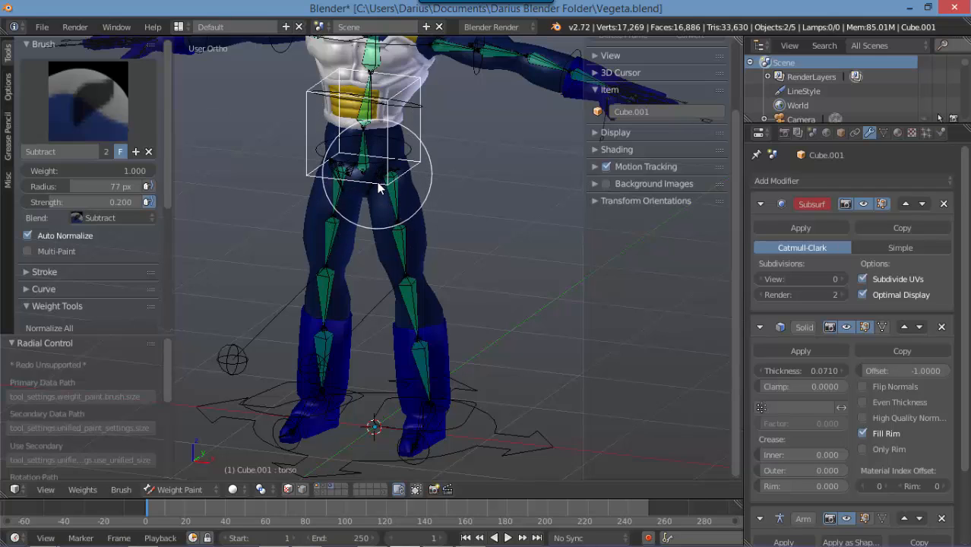
{"action": "right_click", "coordinate": [375, 211]}
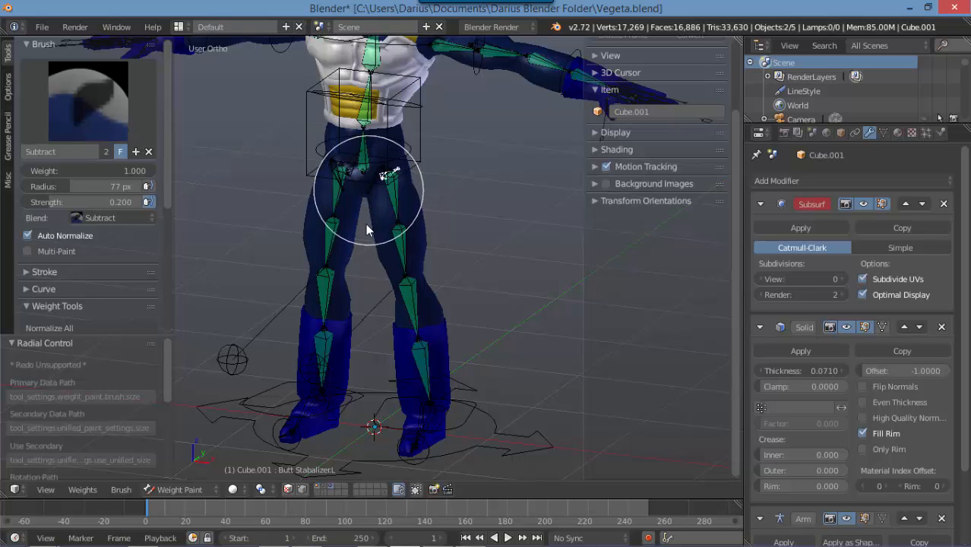
{"action": "right_click", "coordinate": [365, 225]}
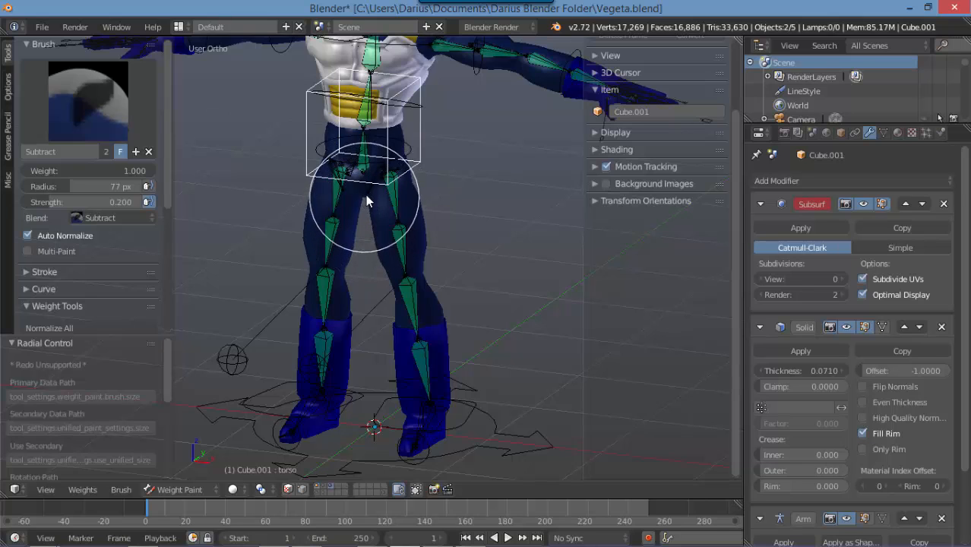
{"action": "right_click", "coordinate": [361, 239]}
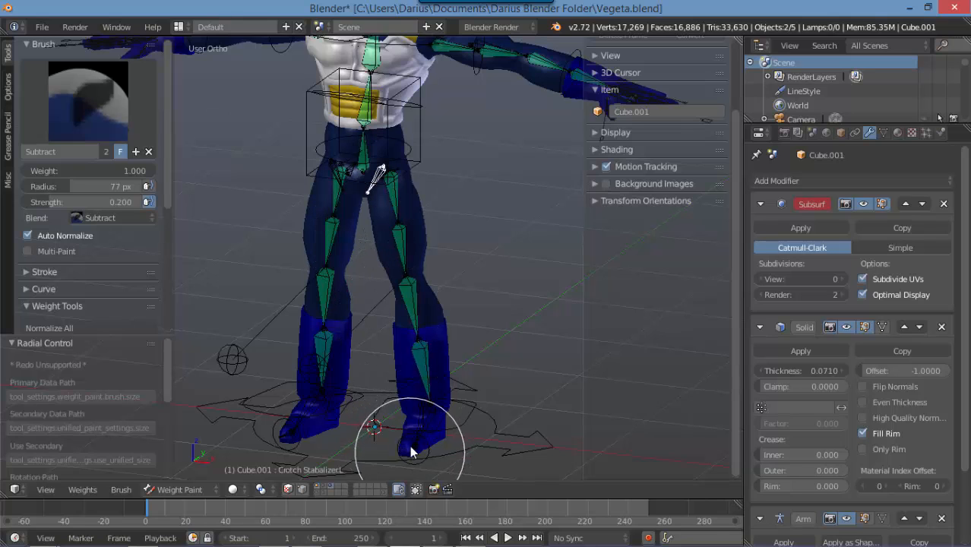
Show the DEF-spine weights and check the boots and gloves over the whole character
{"action": "right_click", "coordinate": [364, 128]}
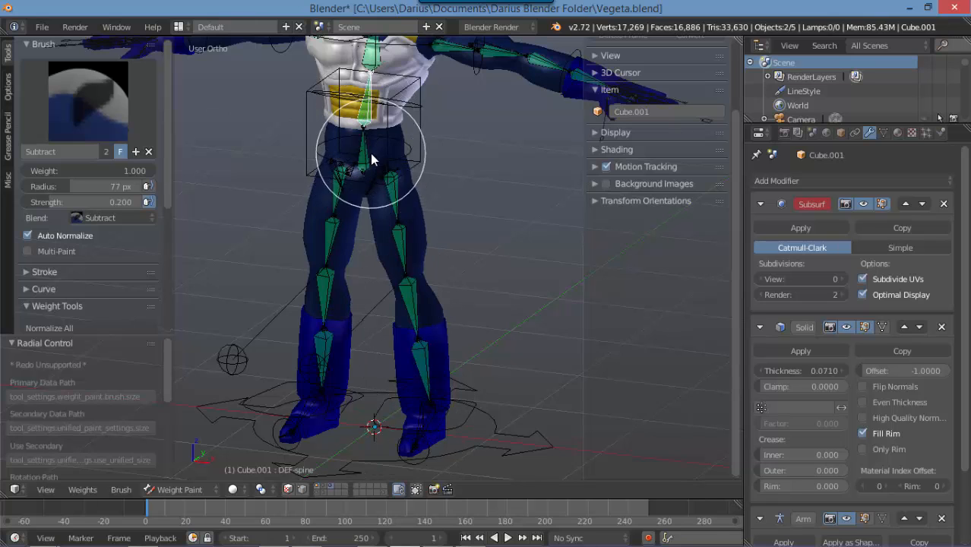
{"action": "middle_click_drag", "start_coordinate": [371, 156], "coordinate": [352, 127]}
{"action": "scroll", "coordinate": [378, 190], "scroll_direction": "down", "scroll_amount": 2}
{"action": "middle_click_drag", "start_coordinate": [378, 196], "coordinate": [406, 222]}
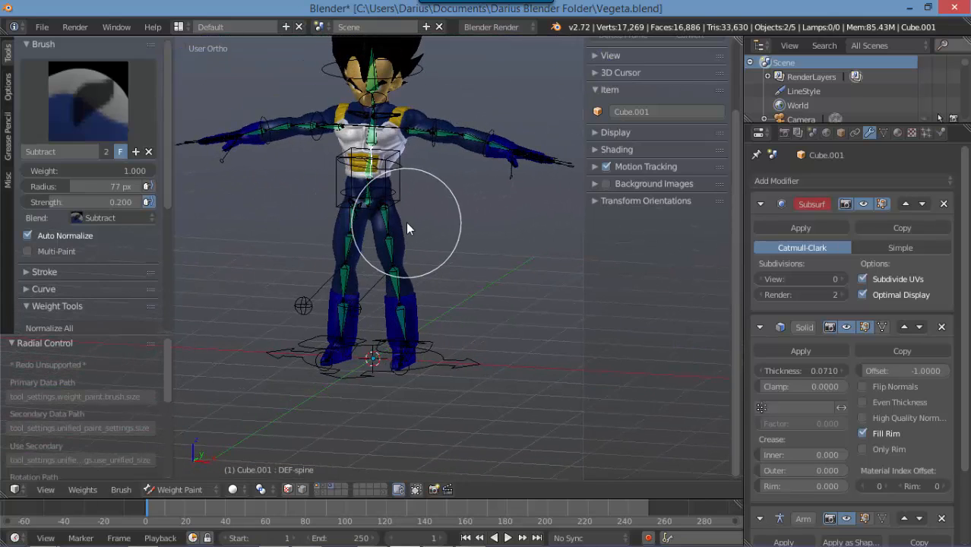
{"action": "key", "text": "alt+Tab"}
{"action": "key", "text": "alt+Tab"}
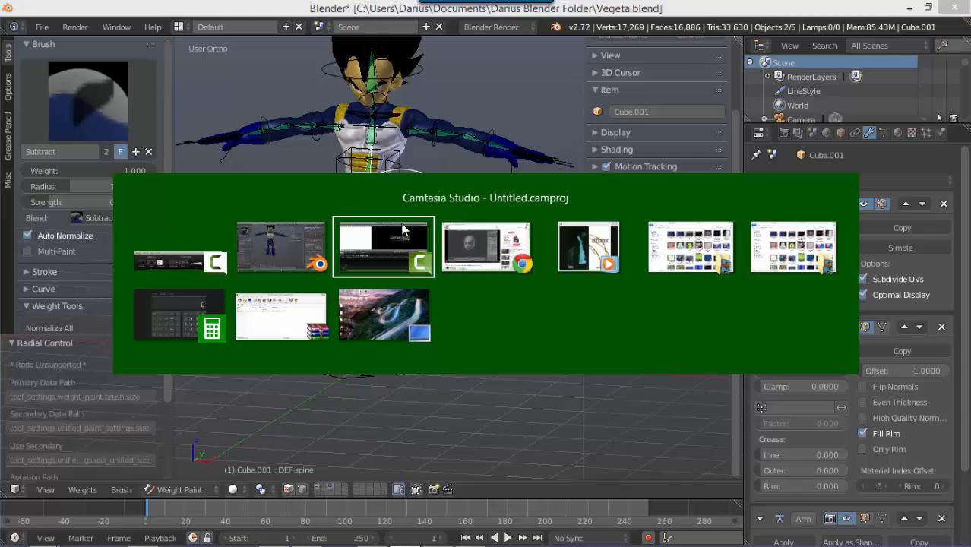
{"action": "key", "text": "alt+Tab"}
{"action": "key", "text": "alt+Tab"}
{"action": "key", "text": "alt+Tab"}
{"action": "key", "text": "alt+Tab"}
{"action": "key", "text": "alt+Tab"}
{"action": "key", "text": "alt+Tab"}
{"action": "key", "text": "alt+Tab"}
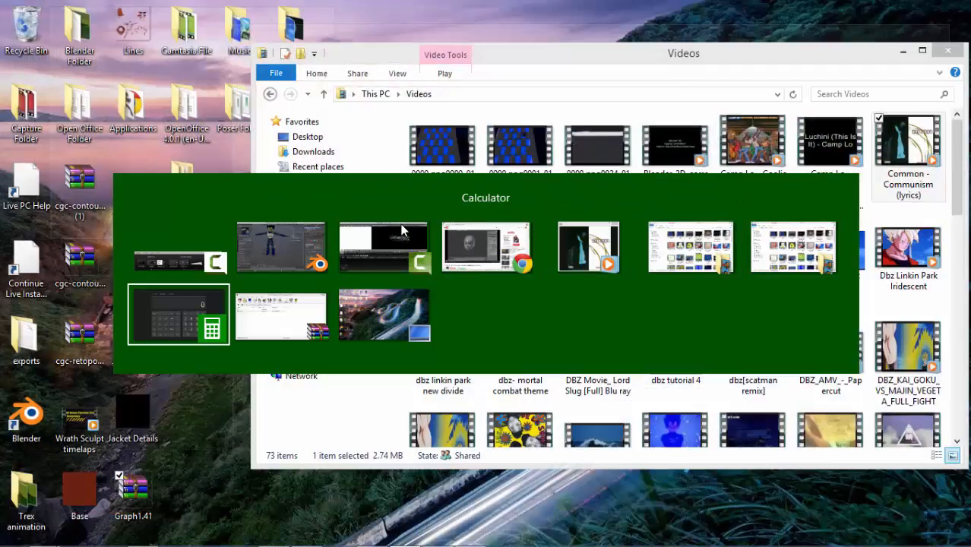
{"action": "key", "text": "alt+Tab"}
{"action": "key", "text": "alt+Tab"}
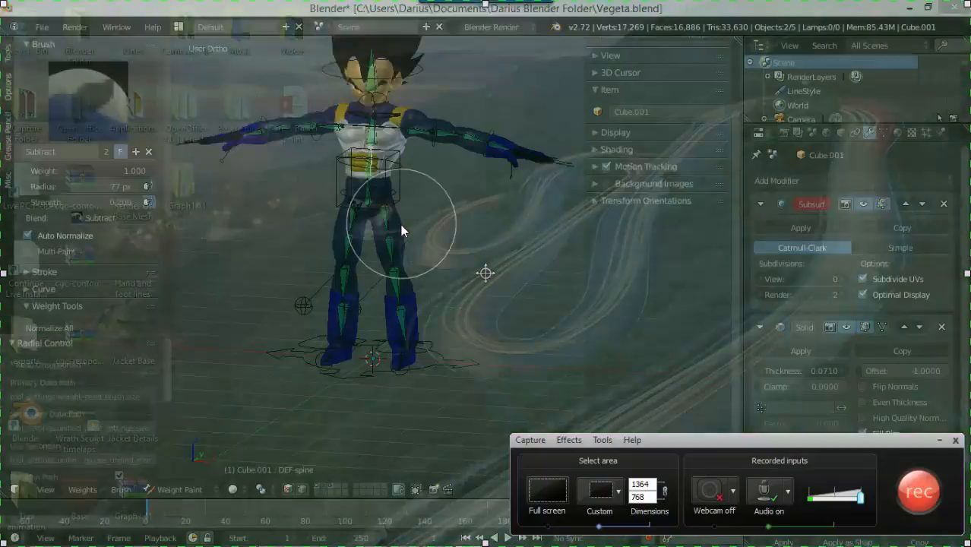
{"action": "key", "text": "alt+Tab"}
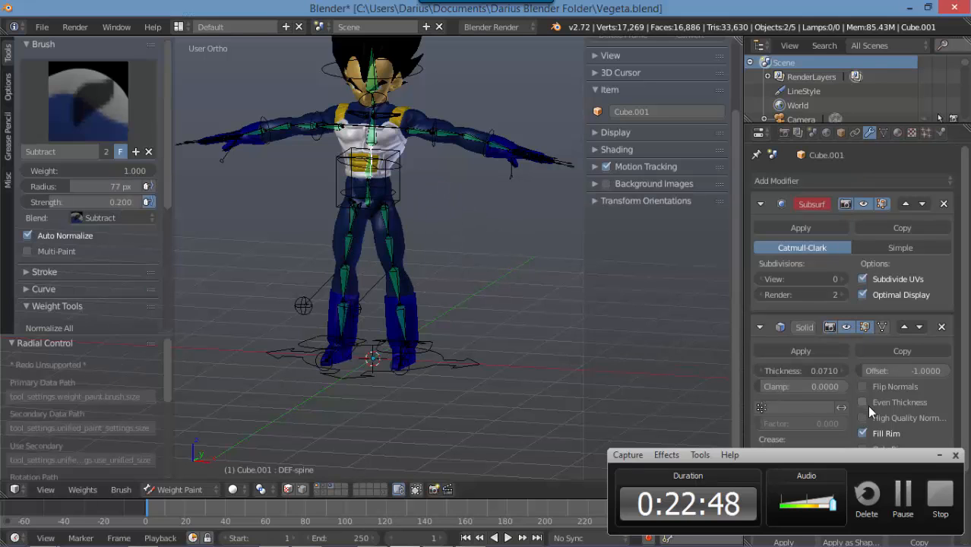
{"action": "left_click", "coordinate": [939, 461]}
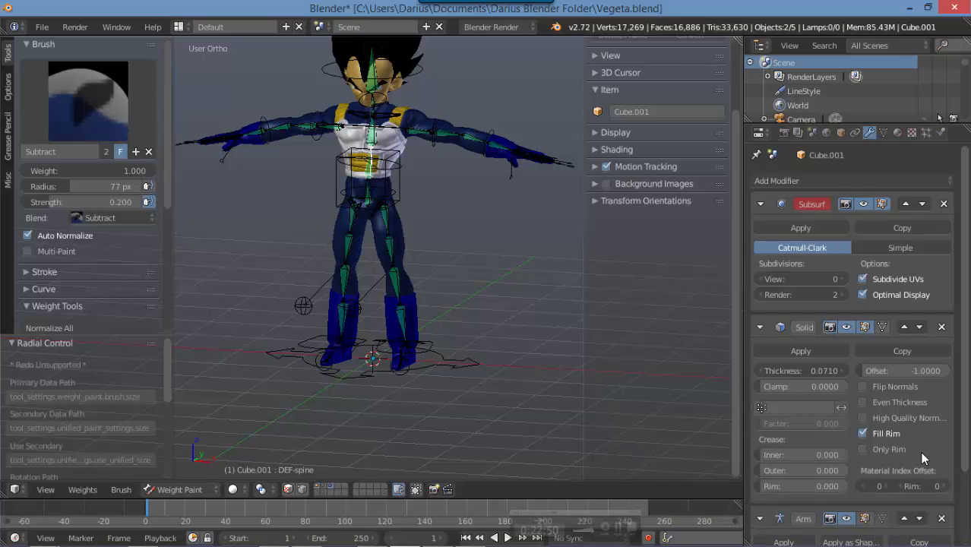
Try rotating the left foot roll control in side view to test how the boot deforms
{"action": "scroll", "coordinate": [418, 279], "scroll_direction": "up", "scroll_amount": 3}
{"action": "mouse_move", "coordinate": [398, 128]}
{"action": "middle_mouse_down", "text": "shift"}
{"action": "mouse_move", "coordinate": [380, 251]}
{"action": "mouse_move", "coordinate": [450, 239]}
{"action": "mouse_move", "coordinate": [462, 249]}
{"action": "mouse_move", "coordinate": [464, 163]}
{"action": "middle_mouse_up", "text": "shift"}
{"action": "key", "text": "KP_1"}
{"action": "mouse_move", "coordinate": [479, 263]}
{"action": "middle_mouse_down", "text": "shift"}
{"action": "mouse_move", "coordinate": [449, 196]}
{"action": "mouse_move", "coordinate": [303, 314]}
{"action": "mouse_move", "coordinate": [409, 369]}
{"action": "middle_mouse_up", "text": "shift"}
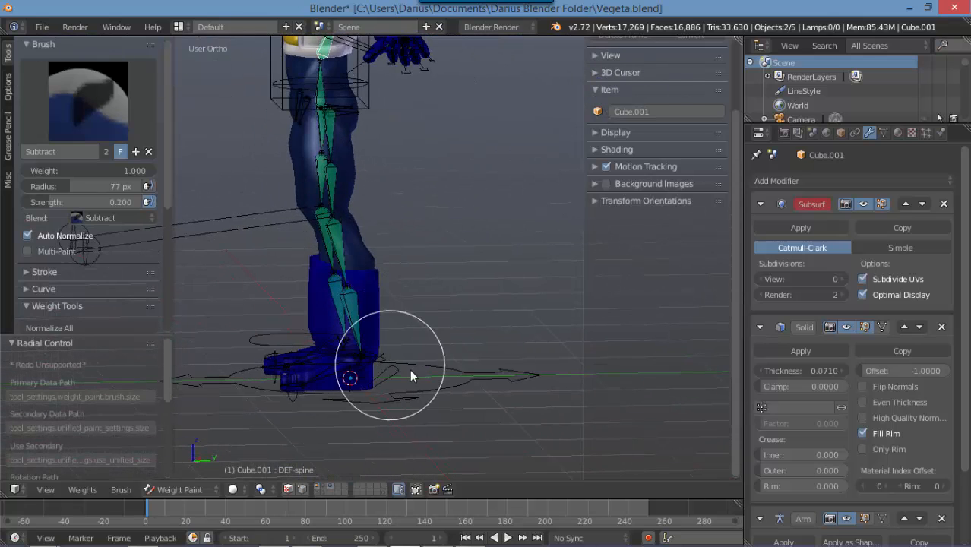
{"action": "right_click", "coordinate": [449, 379]}
{"action": "scroll", "coordinate": [448, 358], "scroll_direction": "down", "scroll_amount": 1}
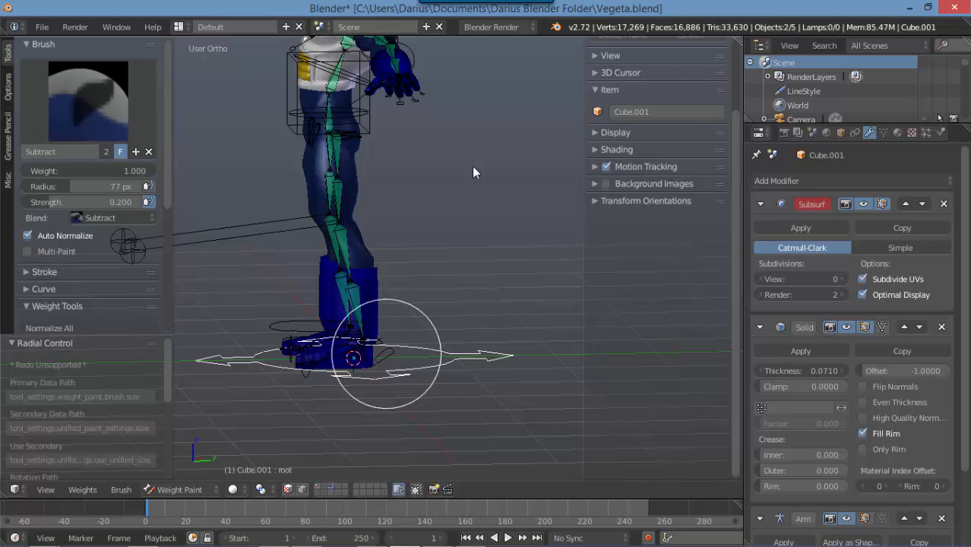
{"action": "scroll", "coordinate": [410, 312], "scroll_direction": "up", "scroll_amount": 4}
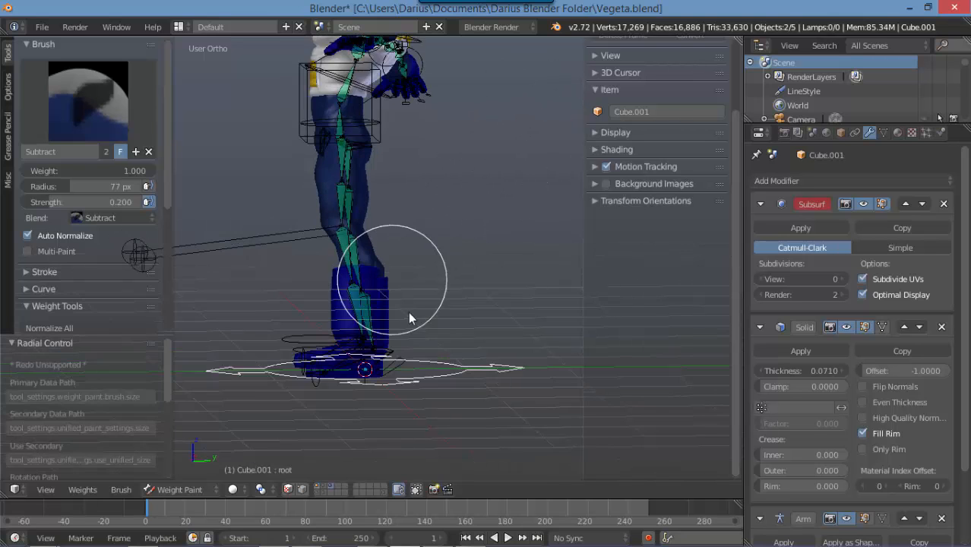
{"action": "middle_click_drag", "start_coordinate": [416, 404], "coordinate": [279, 161], "text": "shift"}
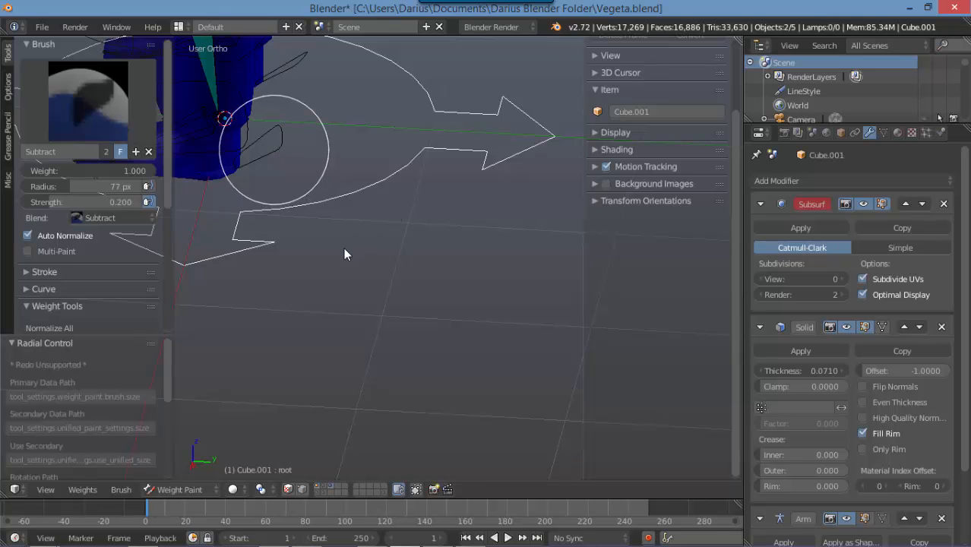
{"action": "right_click", "coordinate": [275, 150]}
{"action": "middle_click_drag", "start_coordinate": [331, 206], "coordinate": [462, 285], "text": "shift"}
{"action": "key", "text": "KP_3"}
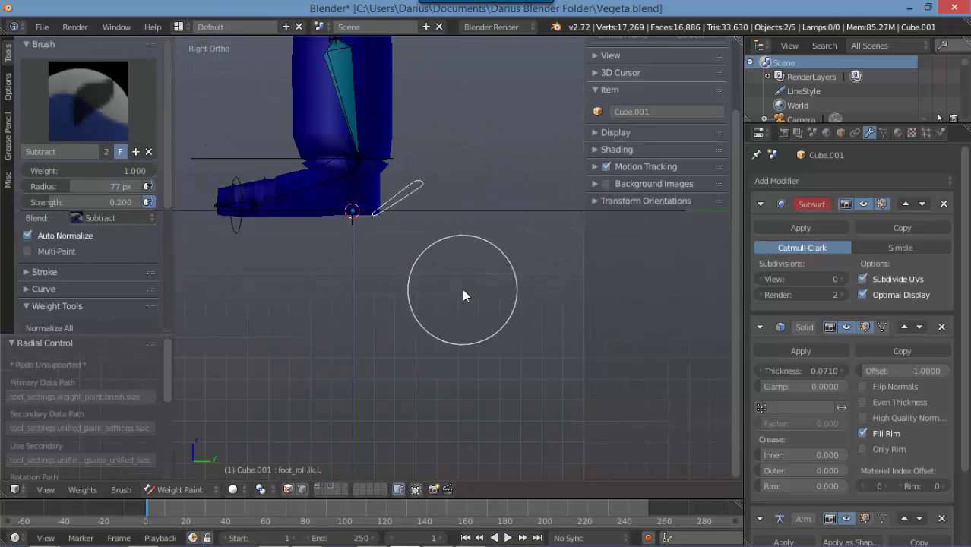
{"action": "key", "text": "r"}
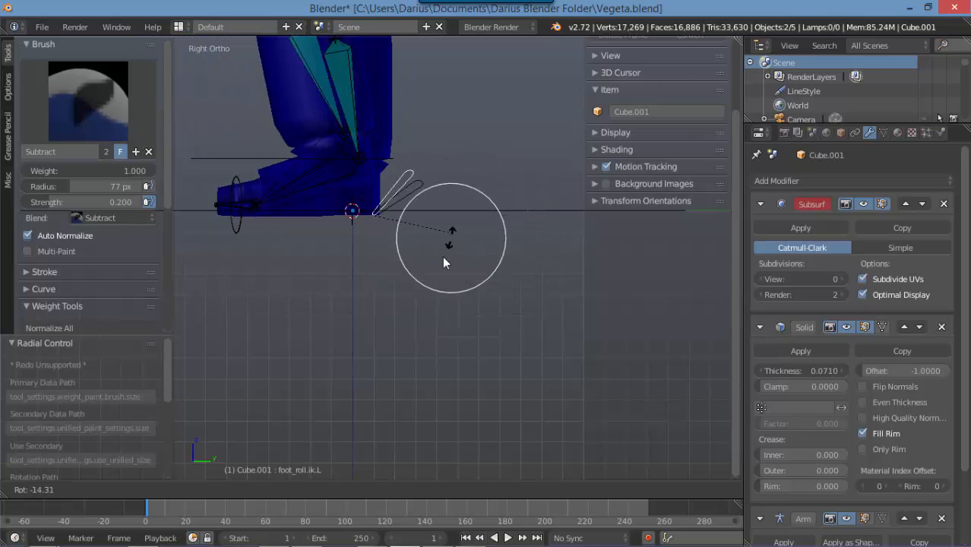
{"action": "left_click", "coordinate": [382, 174]}
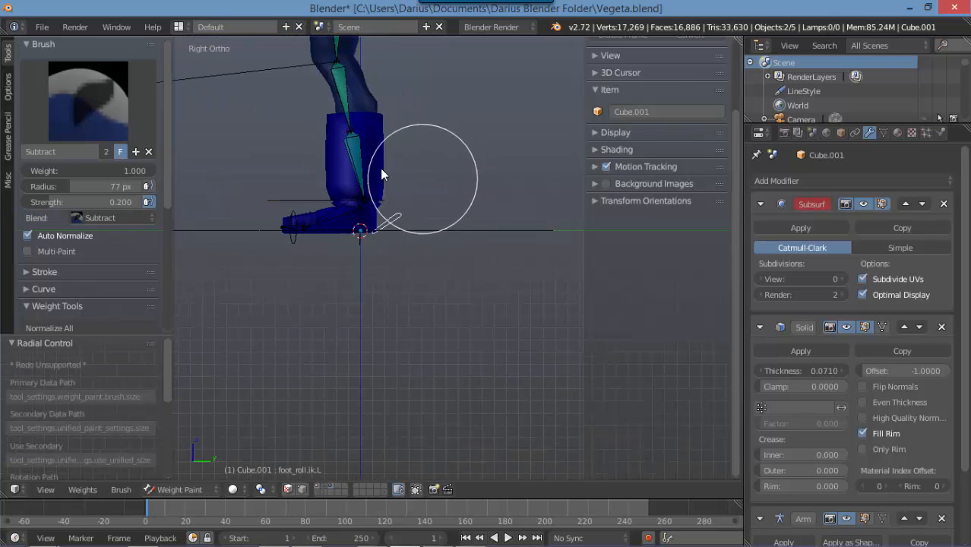
{"action": "middle_click_drag", "start_coordinate": [382, 174], "coordinate": [454, 280]}
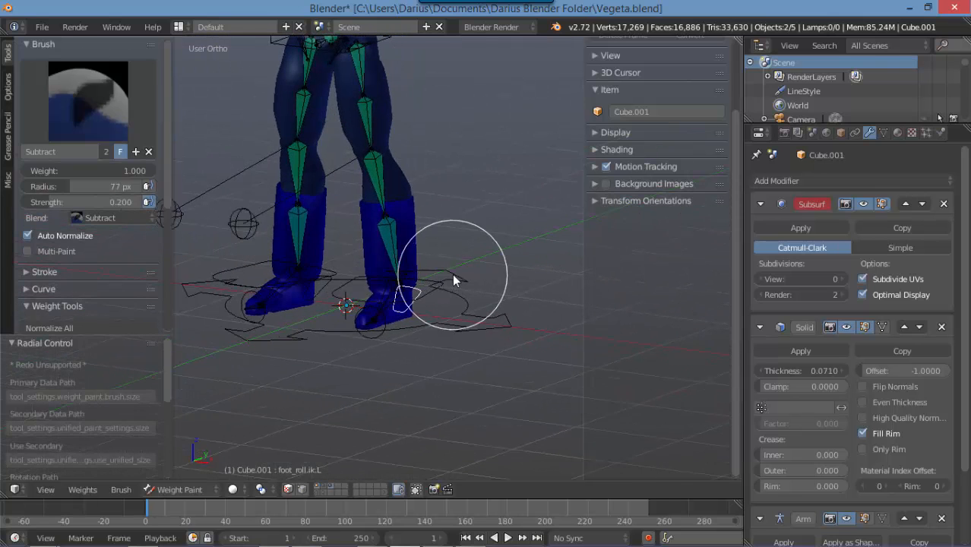
Switch to Object Mode, select the boots and gloves mesh and clear its parent
{"action": "key", "text": "ctrl+Tab"}
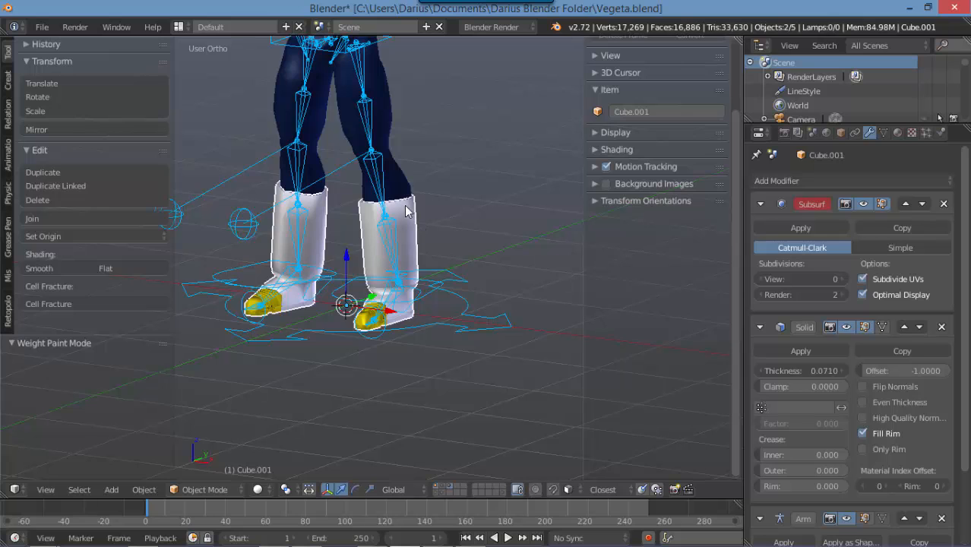
{"action": "right_click", "coordinate": [414, 210]}
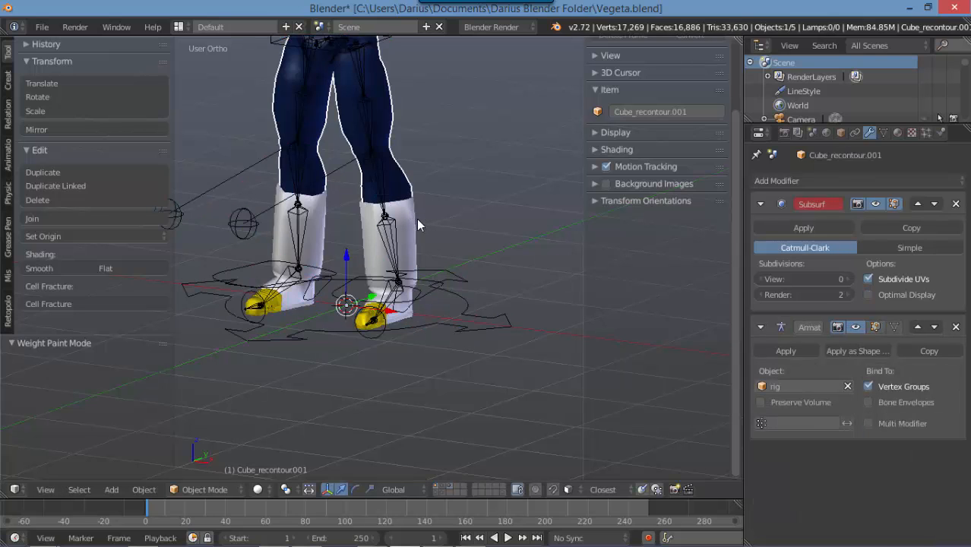
{"action": "right_click", "coordinate": [417, 220]}
{"action": "right_click", "coordinate": [418, 237]}
{"action": "middle_click_drag", "start_coordinate": [419, 237], "coordinate": [446, 231]}
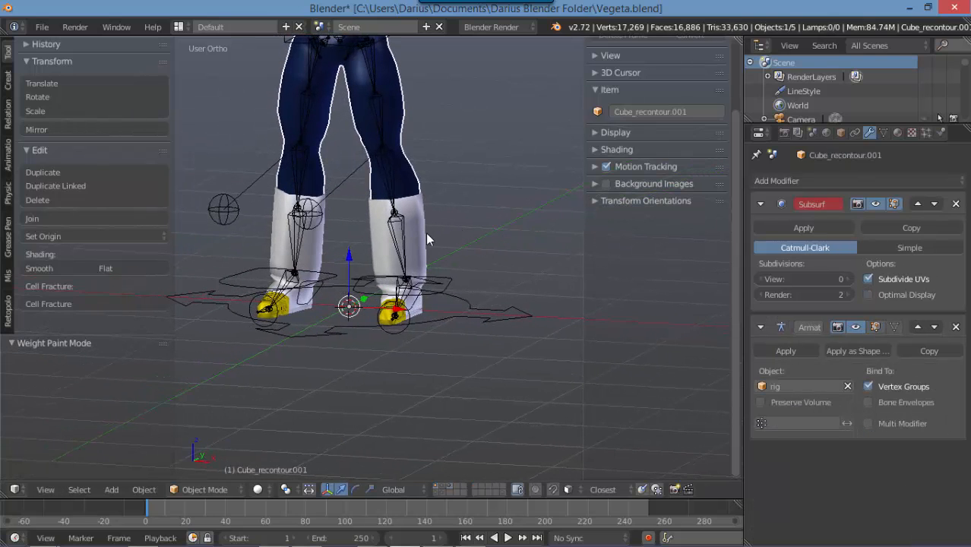
{"action": "middle_click_drag", "start_coordinate": [490, 381], "coordinate": [525, 374]}
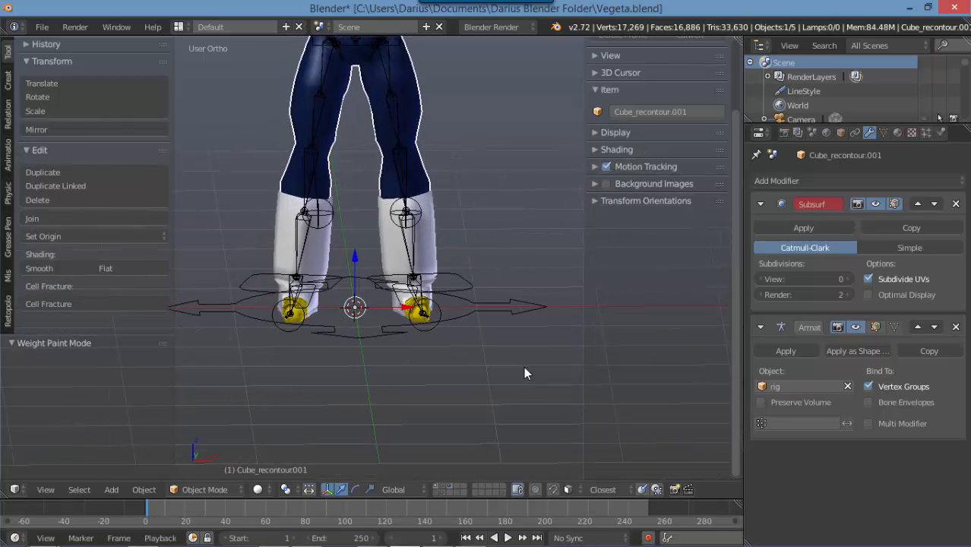
{"action": "right_click", "coordinate": [436, 264]}
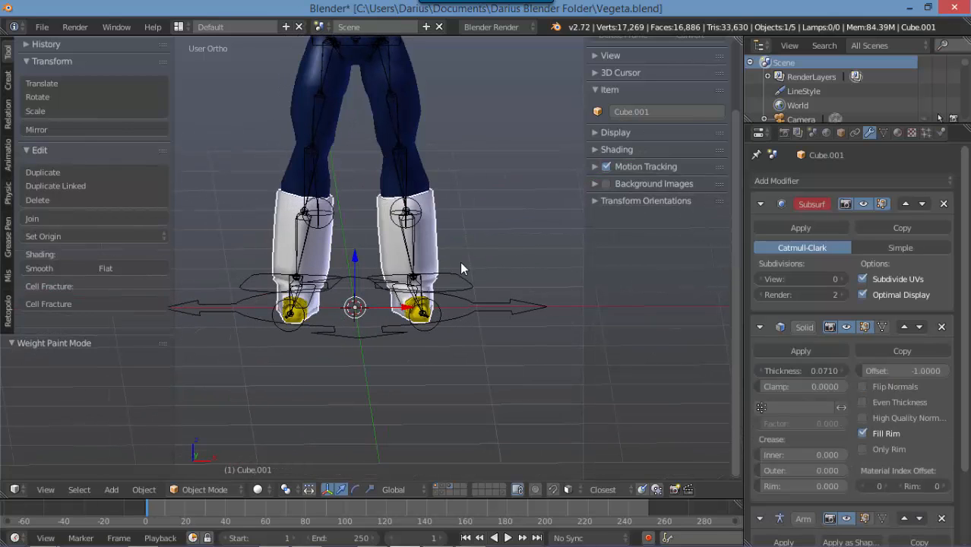
{"action": "key", "text": "alt+p"}
{"action": "left_click", "coordinate": [446, 280]}
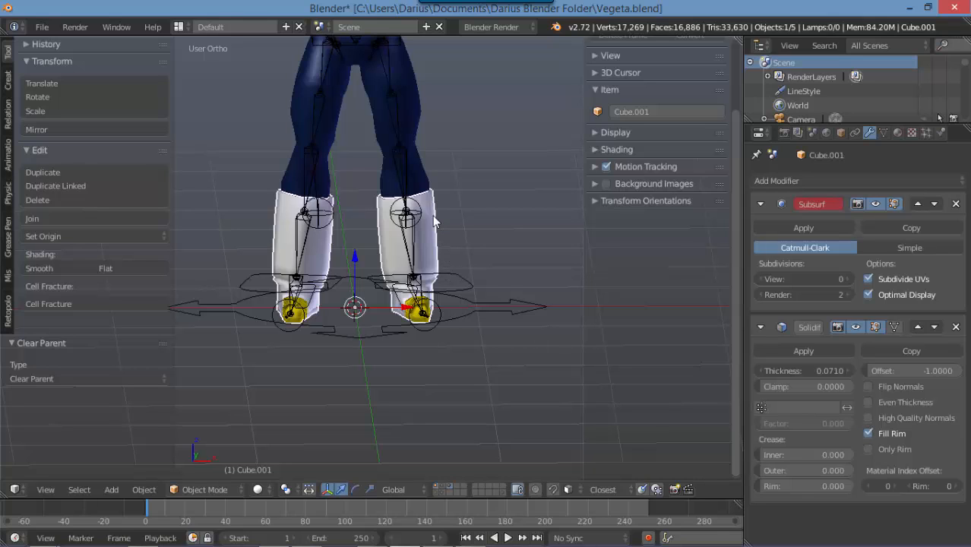
Parent the boots and gloves mesh to the rig with automatic weights
{"action": "right_click", "coordinate": [465, 292]}
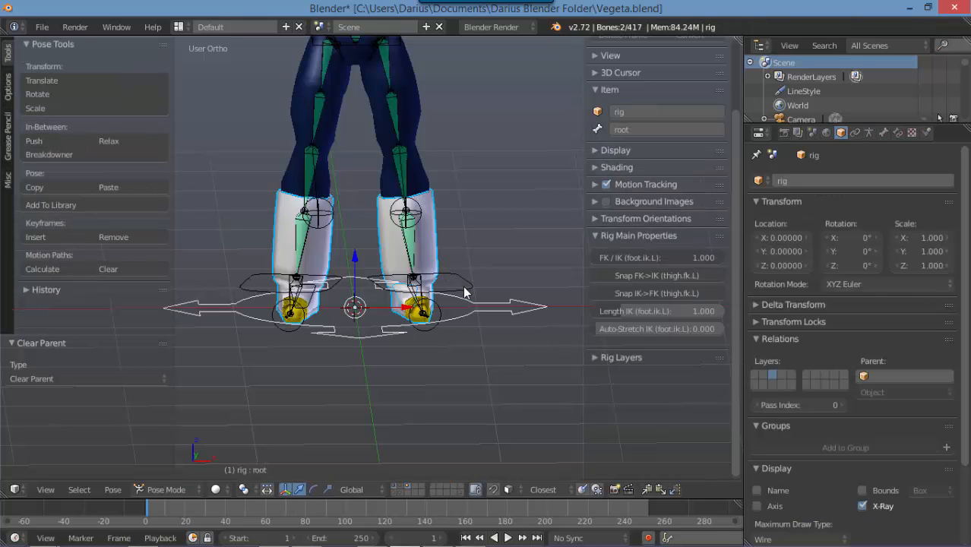
{"action": "key", "text": "ctrl+p"}
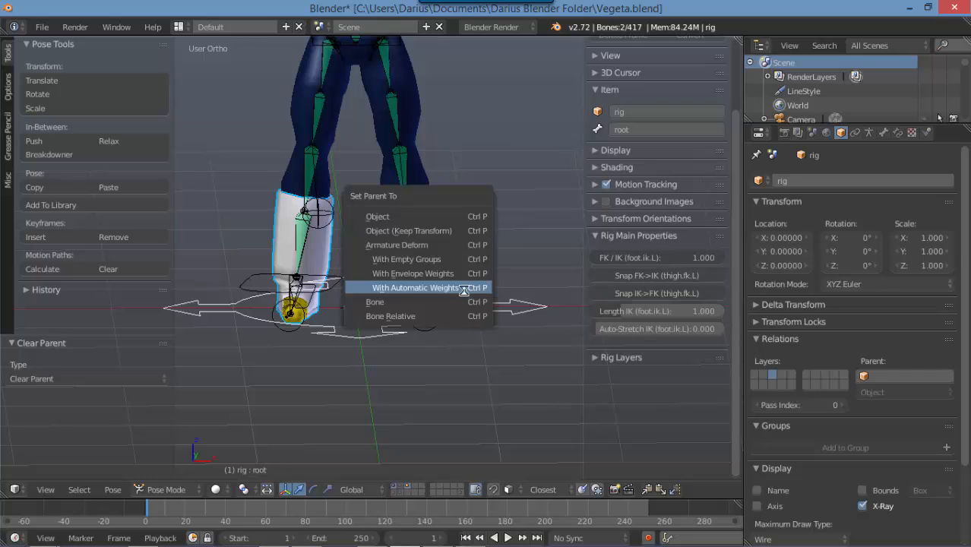
{"action": "left_click", "coordinate": [463, 286]}
Put the boots and gloves mesh in Weight Paint mode and rotate the foot_roll.ik.L control about -62° in side view
{"action": "scroll", "coordinate": [449, 325], "scroll_direction": "up", "scroll_amount": 3}
{"action": "middle_click_drag", "start_coordinate": [450, 311], "coordinate": [386, 195]}
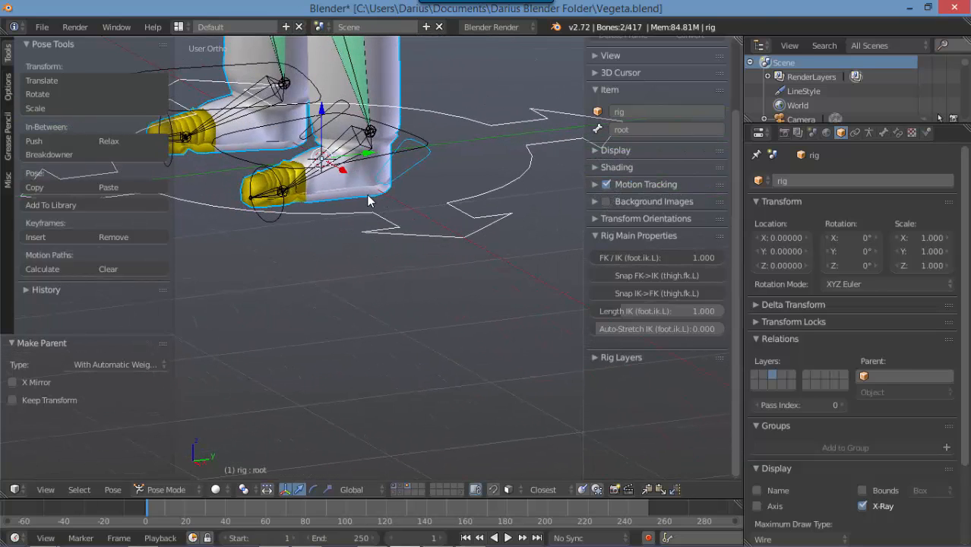
{"action": "right_click", "coordinate": [369, 201]}
{"action": "key", "text": "ctrl+Tab"}
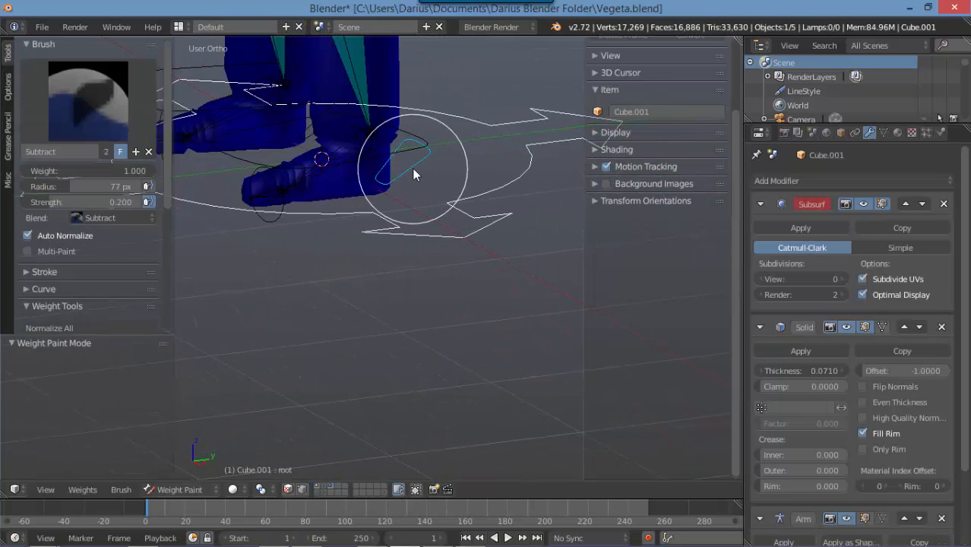
{"action": "right_click", "coordinate": [412, 168]}
{"action": "key", "text": "KP_3"}
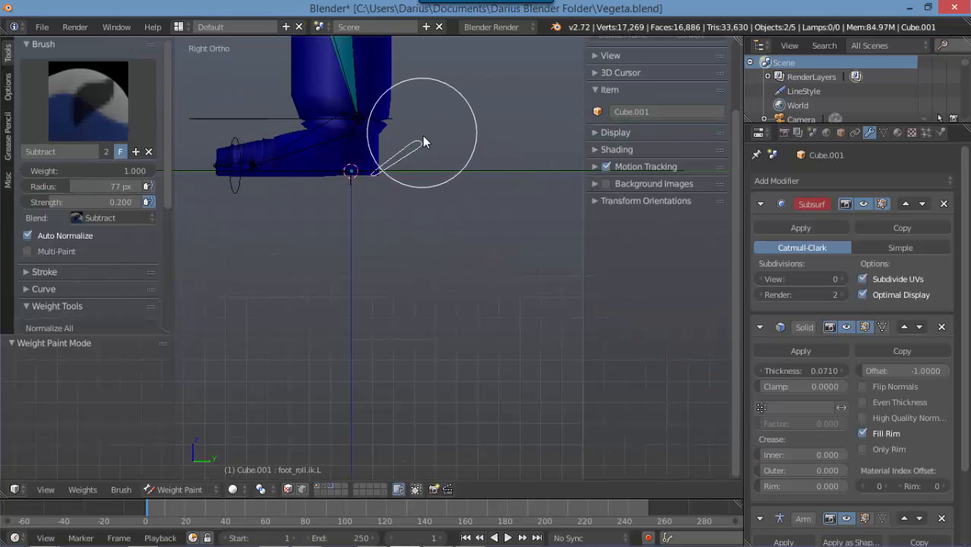
{"action": "middle_click_drag", "start_coordinate": [423, 135], "coordinate": [486, 305], "text": "shift"}
{"action": "key", "text": "r"}
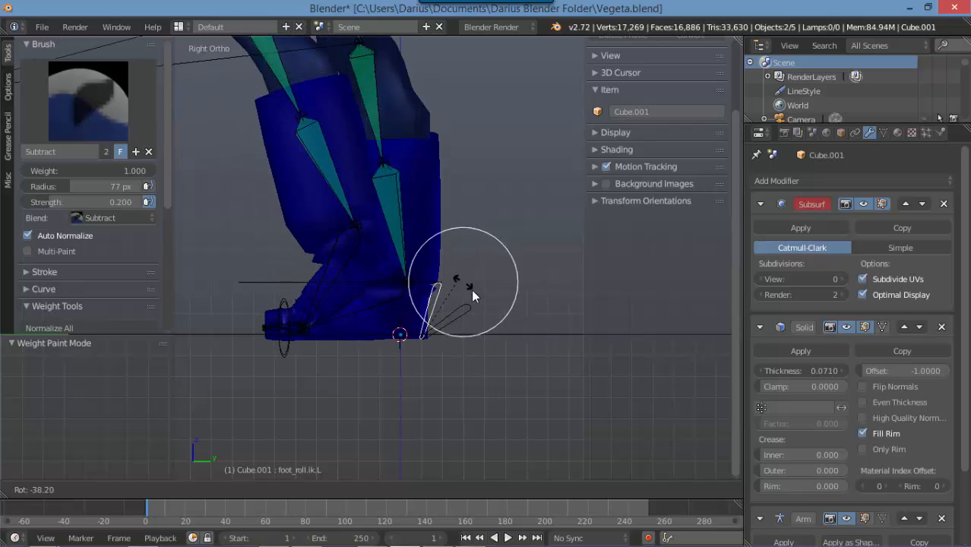
{"action": "left_click", "coordinate": [431, 275]}
{"action": "scroll", "coordinate": [426, 266], "scroll_direction": "up", "scroll_amount": 3}
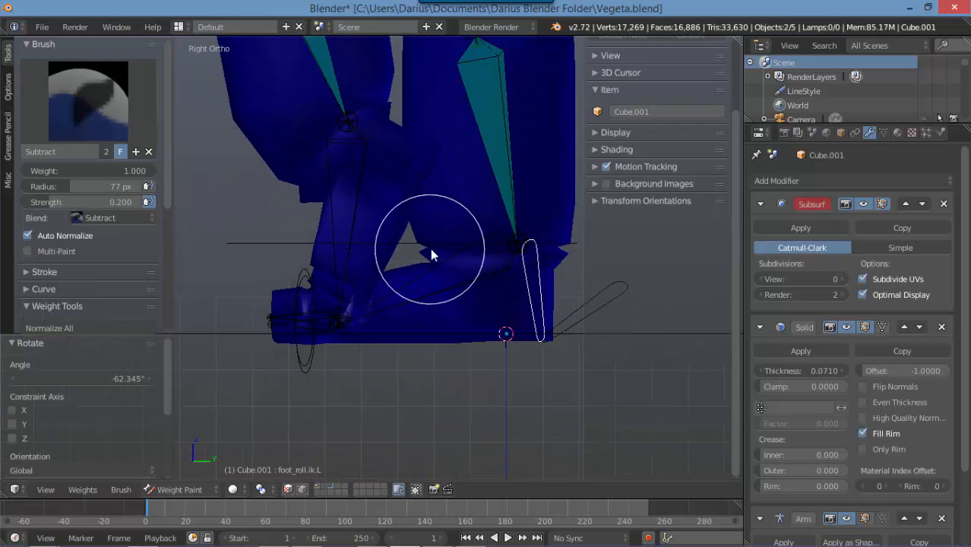
Show the DEF-foot.L and DEF-shin.02.L weights and examine how the bent left boot deforms
{"action": "right_click", "coordinate": [329, 334]}
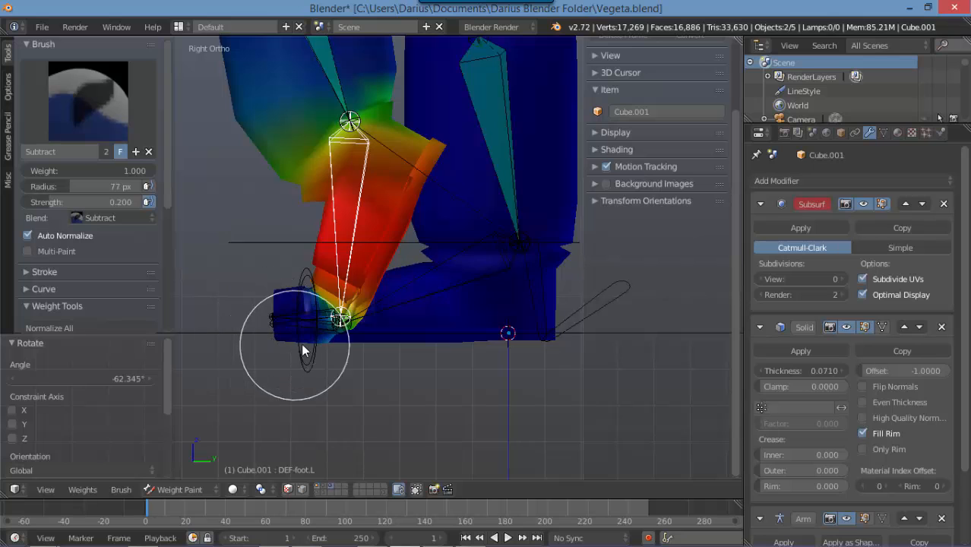
{"action": "scroll", "coordinate": [302, 355], "scroll_direction": "up", "scroll_amount": 4}
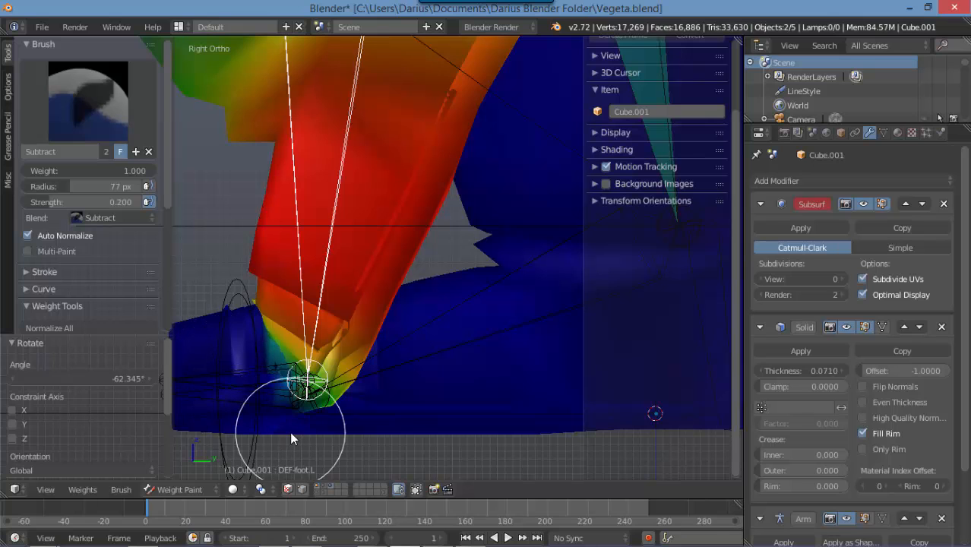
{"action": "scroll", "coordinate": [275, 389], "scroll_direction": "down", "scroll_amount": 5}
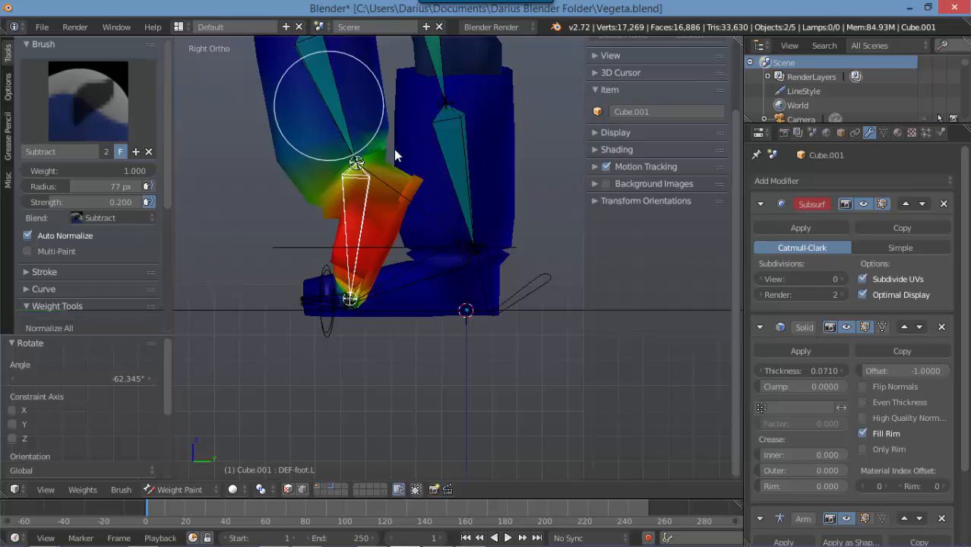
{"action": "right_click", "coordinate": [328, 110]}
{"action": "mouse_move", "coordinate": [420, 183]}
{"action": "left_mouse_down"}
{"action": "mouse_move", "coordinate": [412, 174]}
{"action": "mouse_move", "coordinate": [411, 206]}
{"action": "mouse_move", "coordinate": [375, 264]}
{"action": "left_mouse_up"}
{"action": "scroll", "coordinate": [374, 262], "scroll_direction": "down", "scroll_amount": 3}
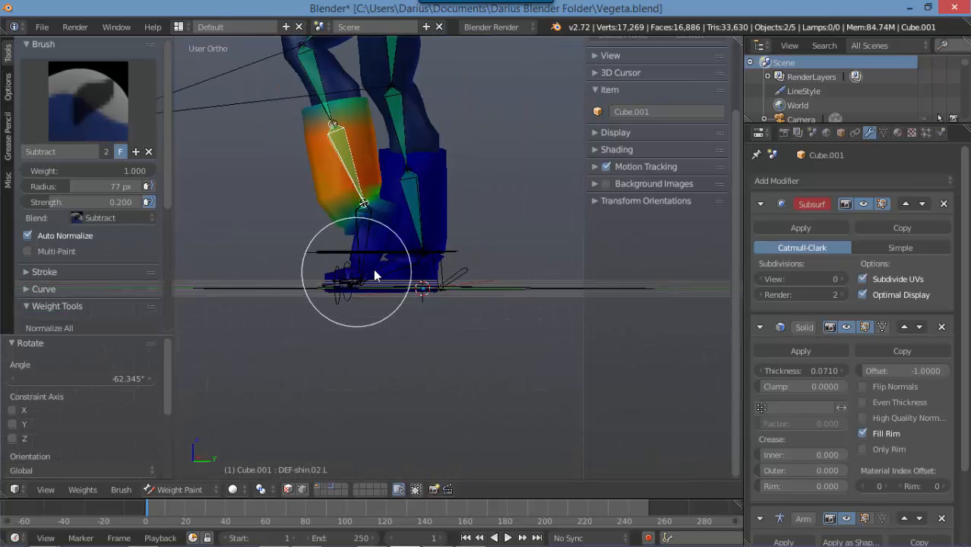
{"action": "middle_click_drag", "start_coordinate": [373, 268], "coordinate": [444, 278]}
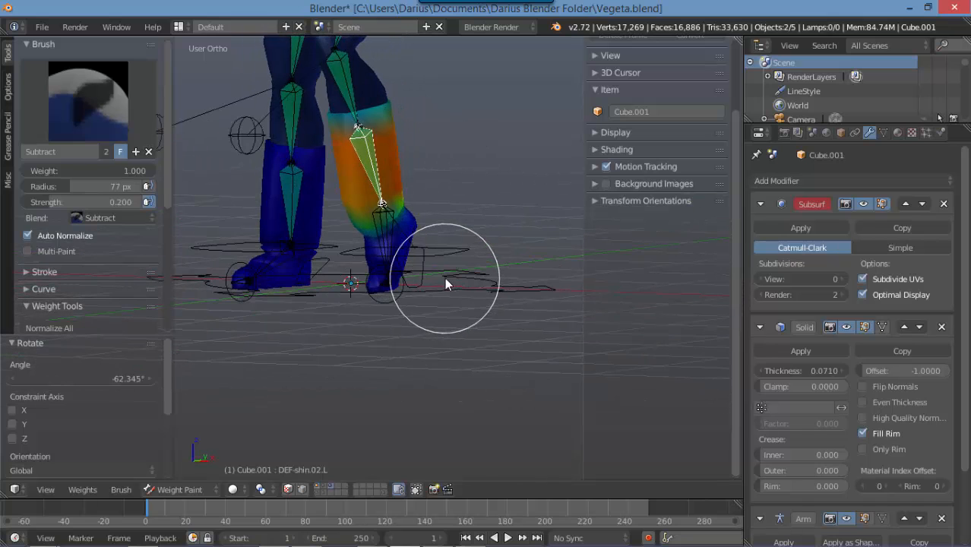
Clear the location and rotation of all bones to restore the rest pose, leaving no bones selected
{"action": "key", "text": "a"}
{"action": "key", "text": "alt+g"}
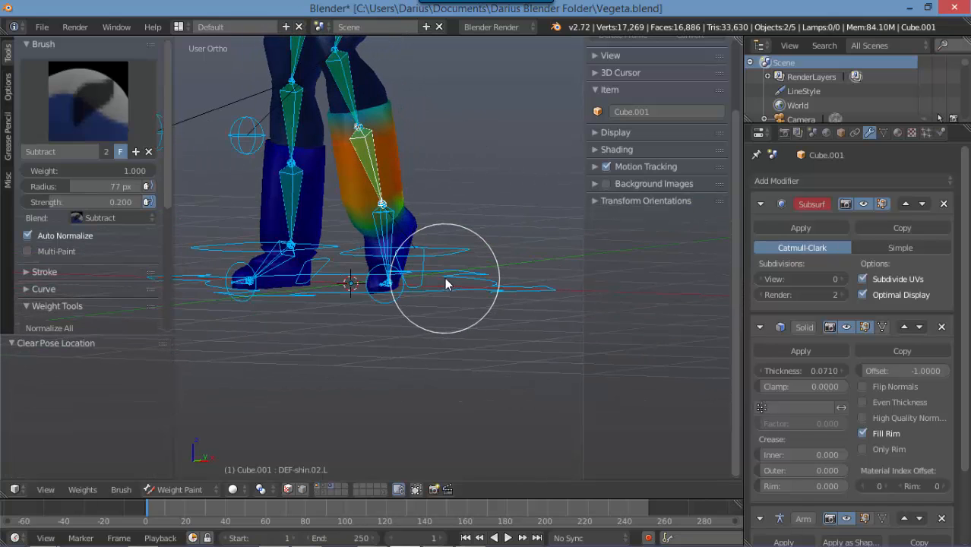
{"action": "key", "text": "alt+r"}
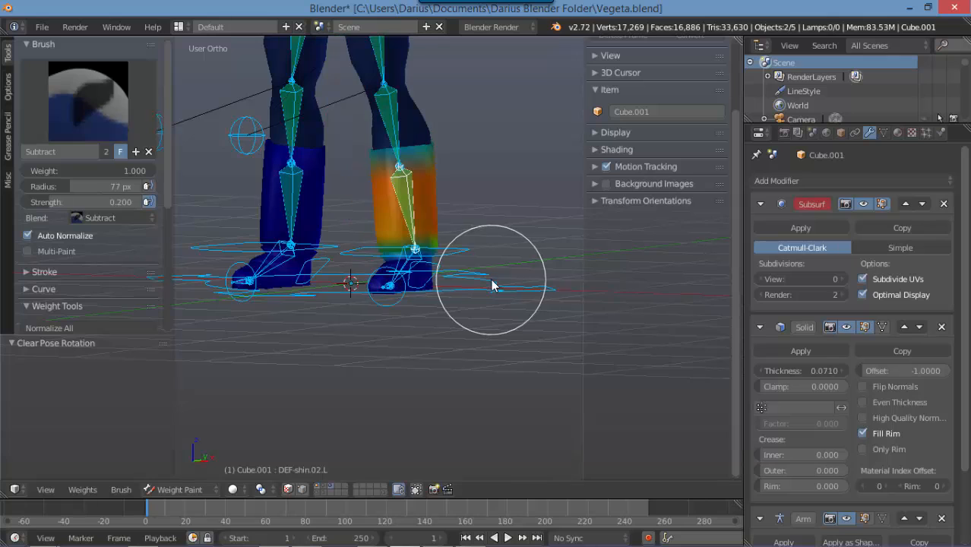
{"action": "key", "text": "a"}
Test-rotate the hand.fk.L control in front view to examine how the left glove bends, then cancel the rotation
{"action": "middle_click_drag", "start_coordinate": [483, 258], "coordinate": [437, 302]}
{"action": "middle_click_drag", "start_coordinate": [498, 106], "coordinate": [365, 323], "text": "shift"}
{"action": "middle_click_drag", "start_coordinate": [414, 266], "coordinate": [421, 348], "text": "shift"}
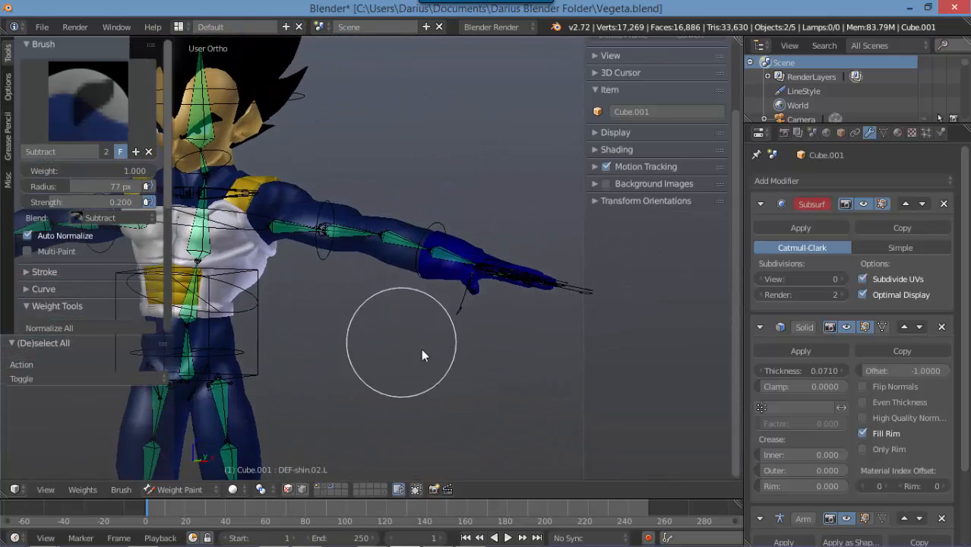
{"action": "scroll", "coordinate": [422, 349], "scroll_direction": "up", "scroll_amount": 2}
{"action": "middle_click_drag", "start_coordinate": [504, 327], "coordinate": [410, 255], "text": "shift"}
{"action": "scroll", "coordinate": [411, 253], "scroll_direction": "up", "scroll_amount": 1}
{"action": "scroll", "coordinate": [411, 254], "scroll_direction": "up", "scroll_amount": 2}
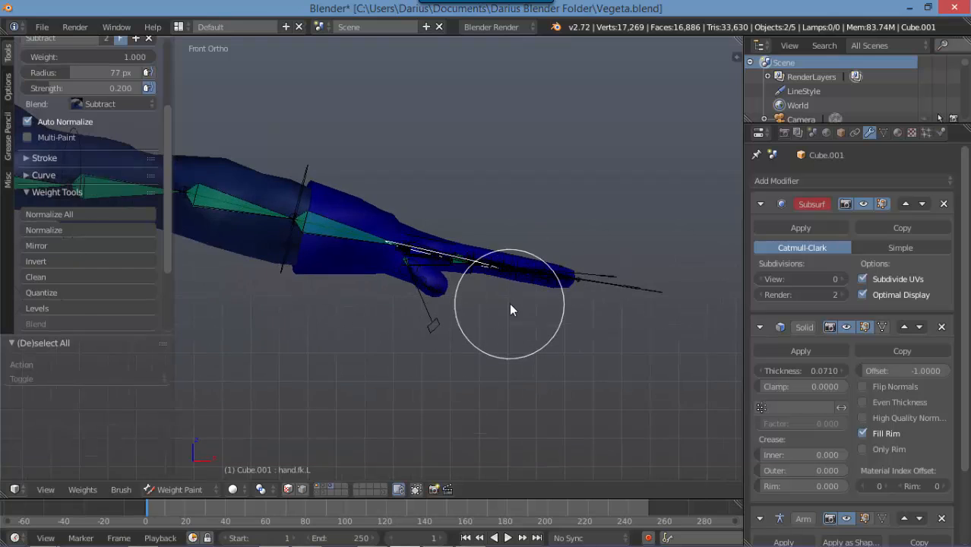
{"action": "key", "text": "r"}
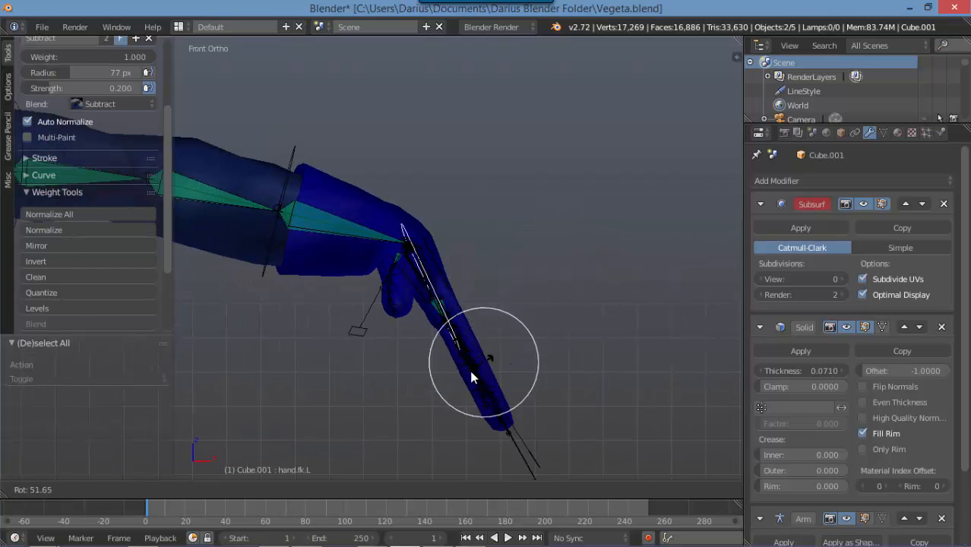
{"action": "right_click", "coordinate": [535, 308]}
{"action": "scroll", "coordinate": [448, 308], "scroll_direction": "down", "scroll_amount": 7}
{"action": "middle_click_drag", "start_coordinate": [335, 279], "coordinate": [471, 225], "text": "shift"}
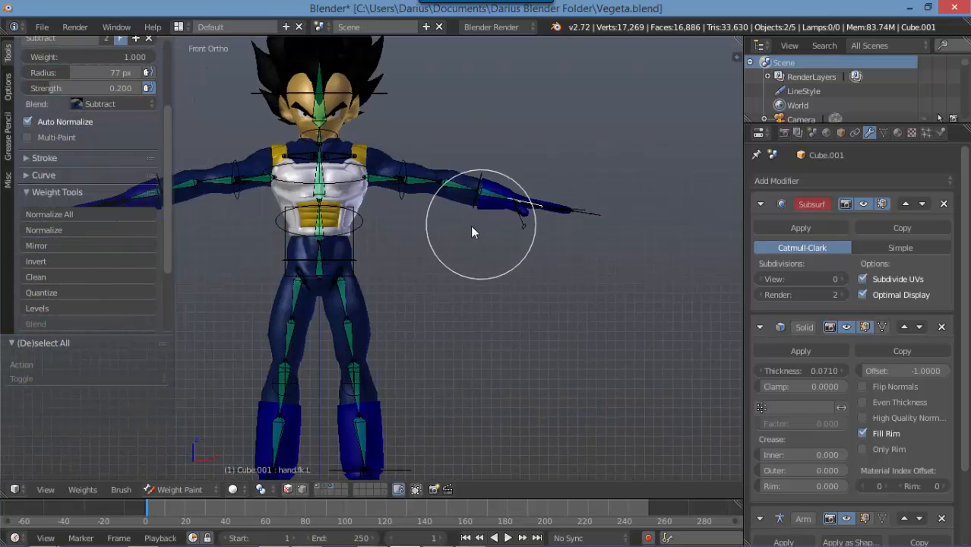
{"action": "middle_click_drag", "start_coordinate": [412, 295], "coordinate": [518, 254], "text": "shift"}
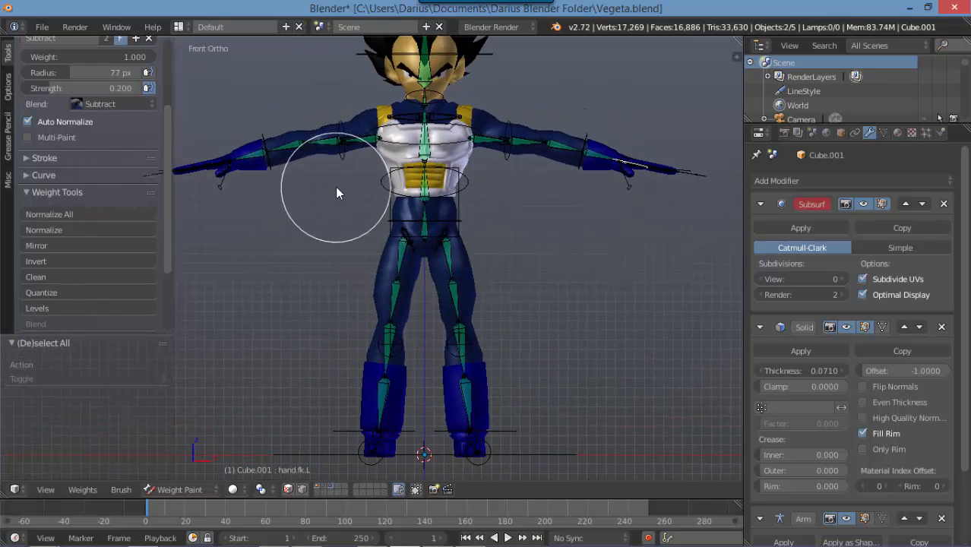
Return to posing the rig and test-rotate the hand.fk.R control freely to examine the right glove's deformation, leaving the hand unrotated
{"action": "key", "text": "ctrl+Tab"}
{"action": "scroll", "coordinate": [335, 186], "scroll_direction": "up", "scroll_amount": 2}
{"action": "middle_click_drag", "start_coordinate": [335, 186], "coordinate": [372, 237], "text": "shift"}
{"action": "scroll", "coordinate": [310, 242], "scroll_direction": "up", "scroll_amount": 4}
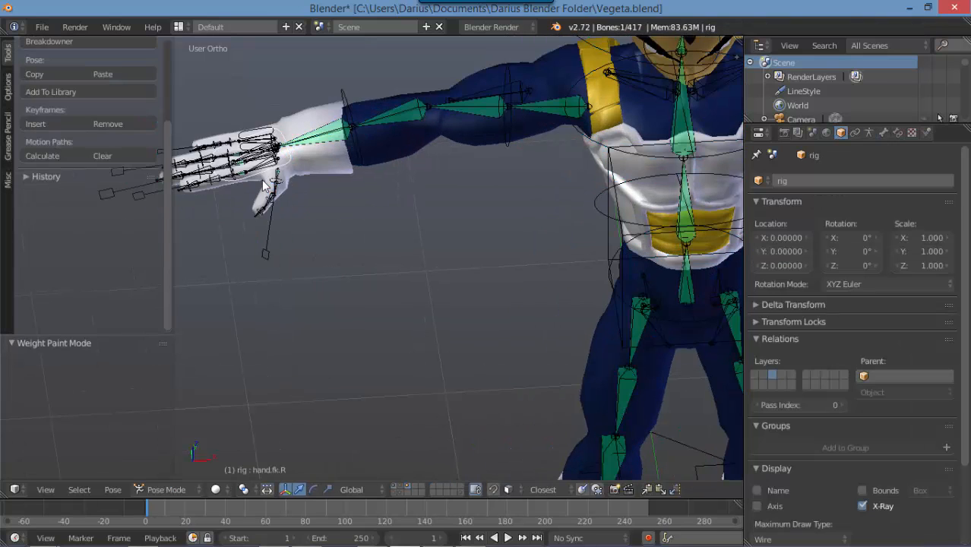
{"action": "key", "text": "r"}
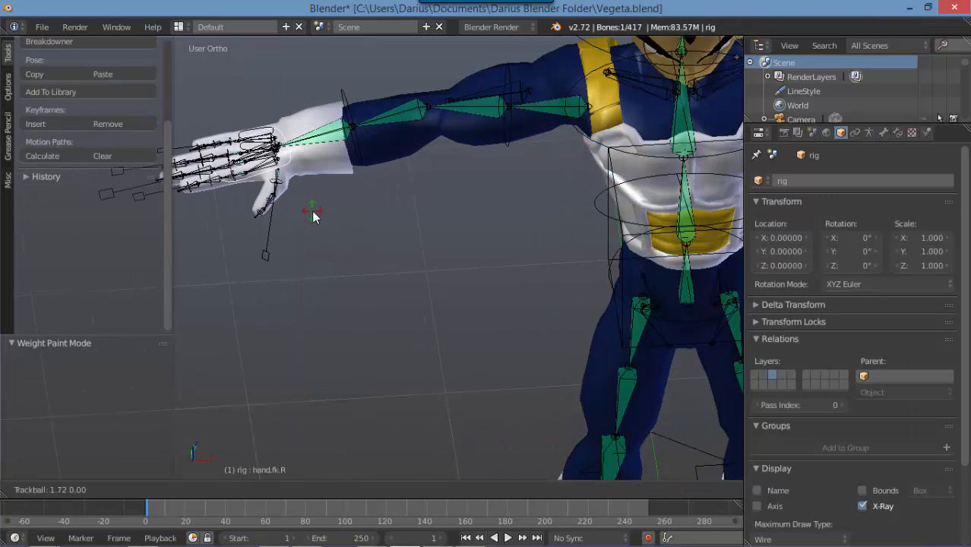
{"action": "middle_click_drag", "start_coordinate": [428, 293], "coordinate": [357, 189]}
{"action": "key", "text": "r"}
{"action": "key", "text": "r"}
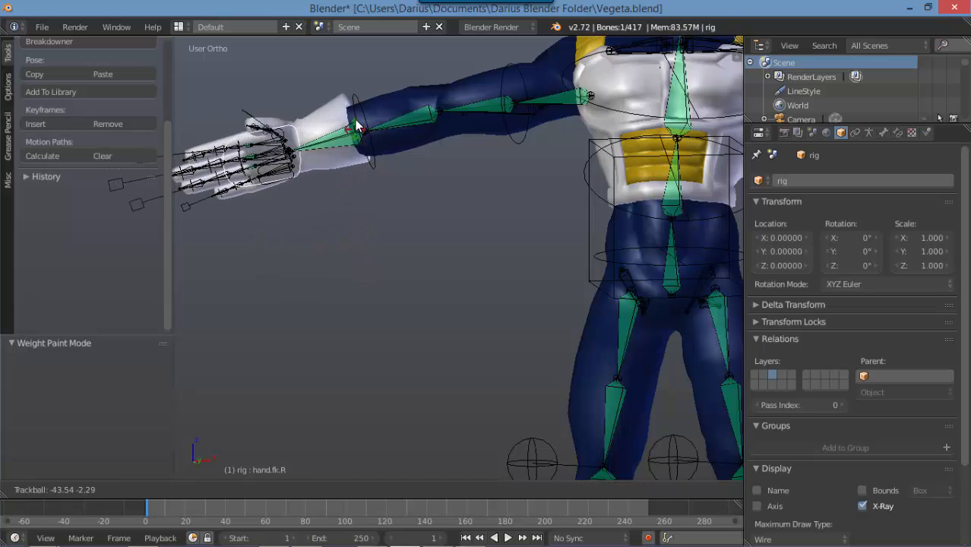
{"action": "left_click", "coordinate": [357, 108]}
{"action": "middle_click_drag", "start_coordinate": [384, 122], "coordinate": [411, 162]}
{"action": "key", "text": "KP_1"}
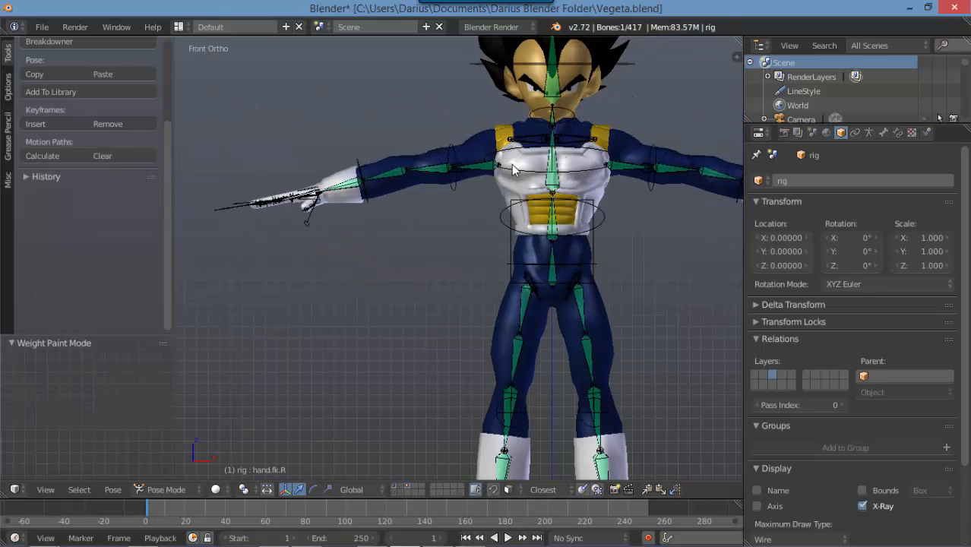
Parent the chest armor mesh to the rig with automatic weights, using wireframe shading to pick the armor and restoring solid shading
{"action": "scroll", "coordinate": [574, 183], "scroll_direction": "up", "scroll_amount": 1}
{"action": "scroll", "coordinate": [533, 190], "scroll_direction": "up", "scroll_amount": 4}
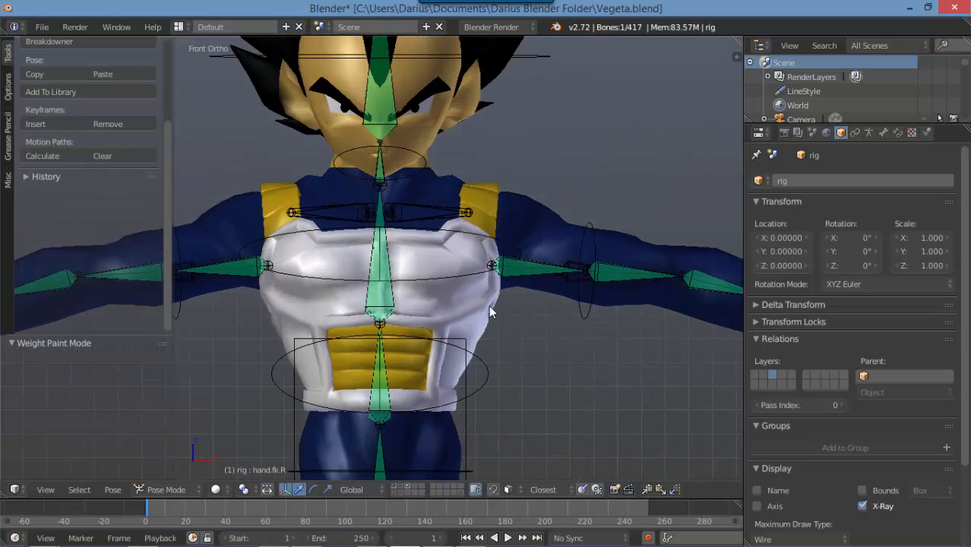
{"action": "right_click", "coordinate": [484, 323]}
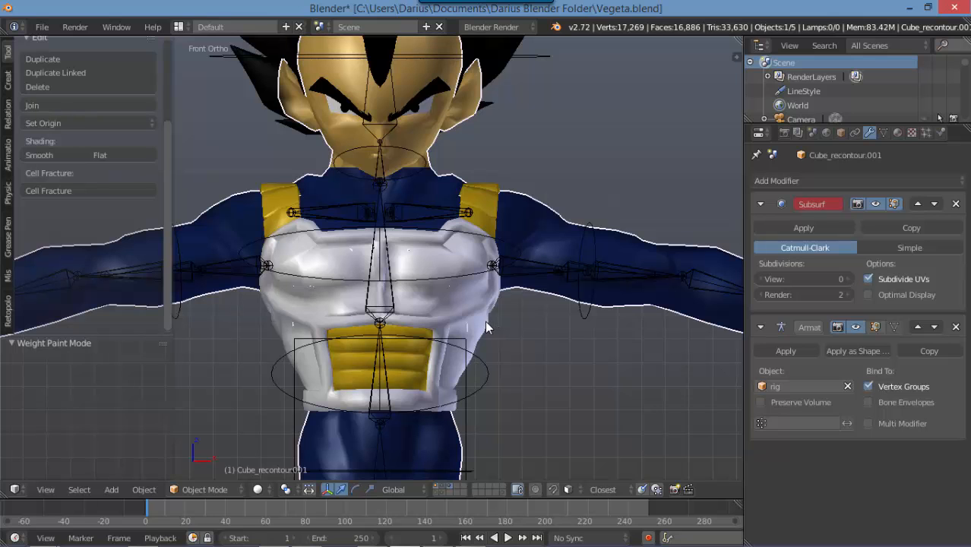
{"action": "mouse_move", "coordinate": [500, 329]}
{"action": "middle_mouse_down"}
{"action": "mouse_move", "coordinate": [510, 353]}
{"action": "mouse_move", "coordinate": [493, 313]}
{"action": "middle_mouse_up"}
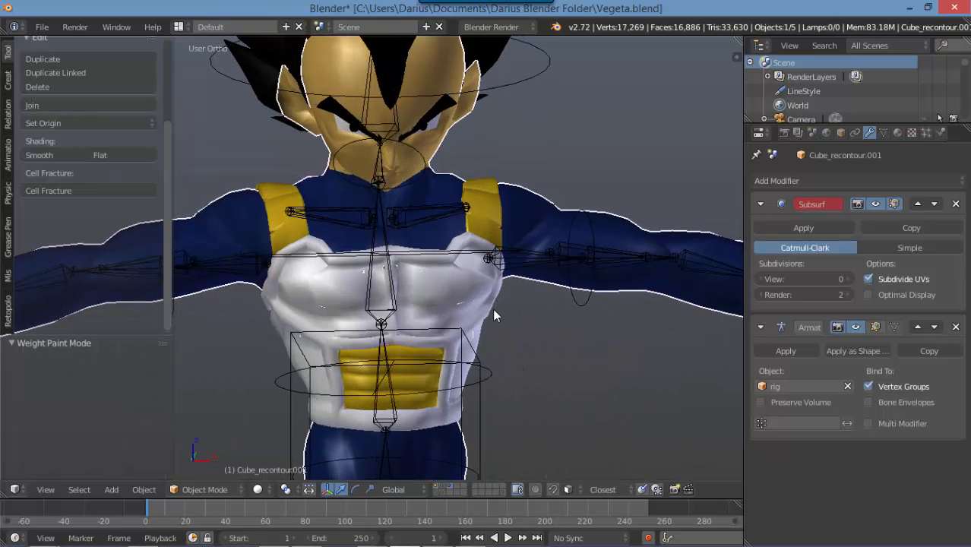
{"action": "key", "text": "z"}
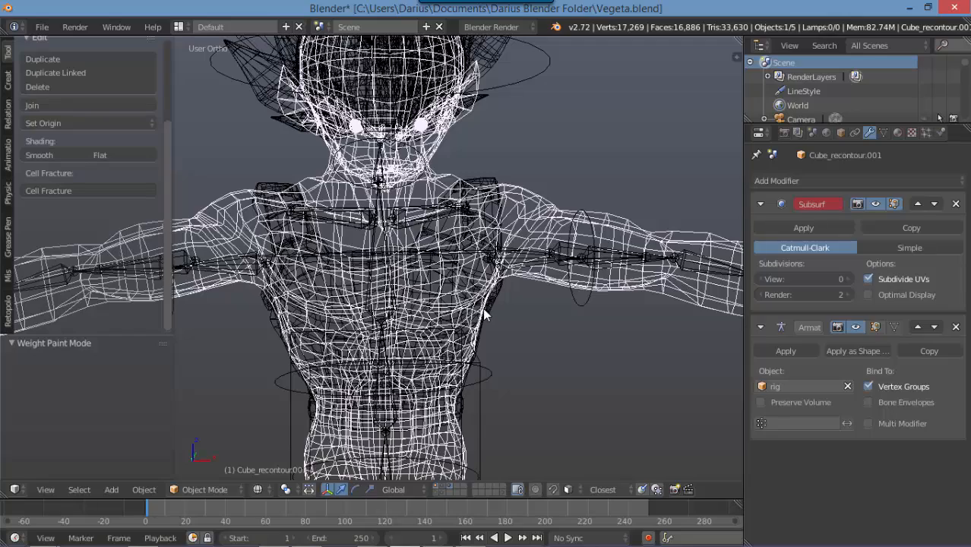
{"action": "right_click", "coordinate": [509, 311]}
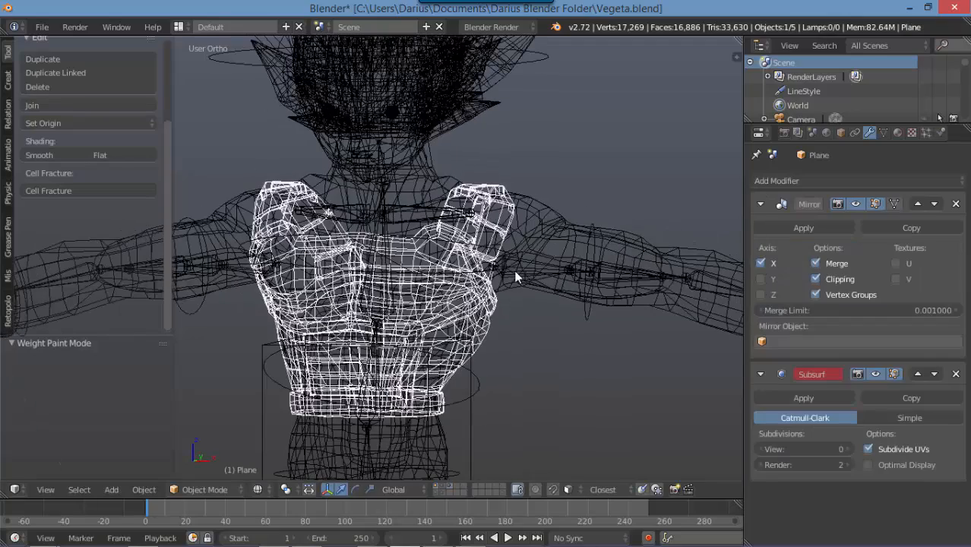
{"action": "right_click", "coordinate": [520, 266], "text": "shift"}
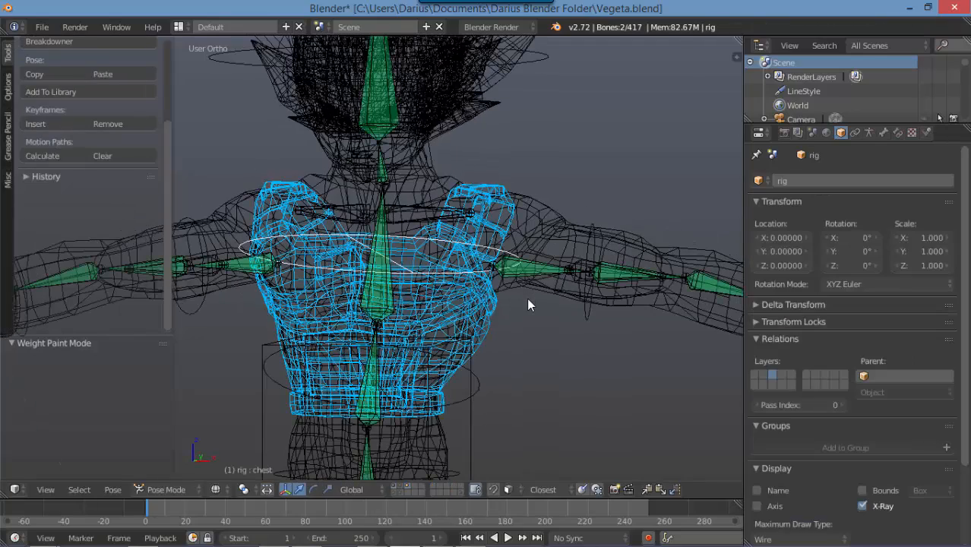
{"action": "key", "text": "ctrl+p"}
{"action": "left_click", "coordinate": [528, 301]}
{"action": "key", "text": "z"}
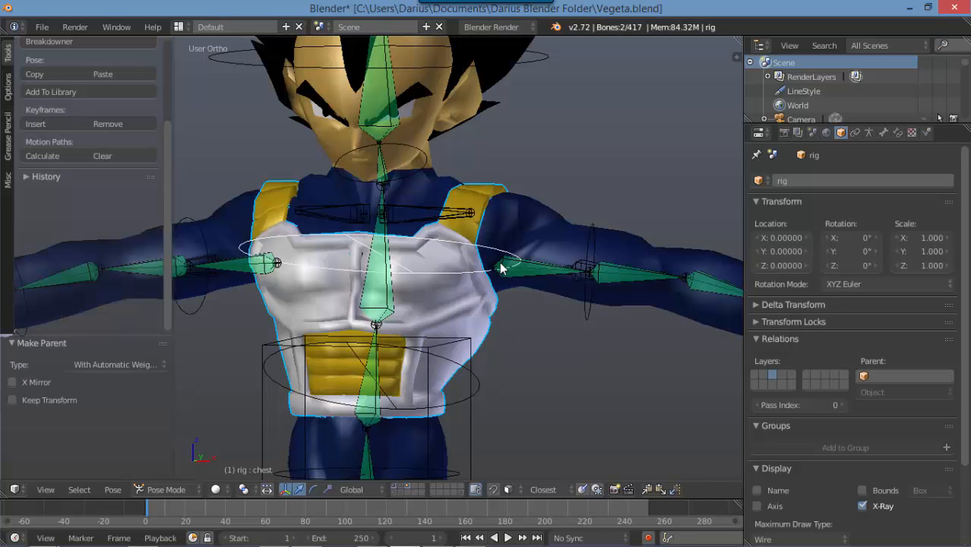
Test-rotate the upper_arm.fk.L control upward in front view to examine how the armor deforms, then cancel the rotation
{"action": "scroll", "coordinate": [523, 289], "scroll_direction": "down", "scroll_amount": 3}
{"action": "scroll", "coordinate": [515, 286], "scroll_direction": "up", "scroll_amount": 3}
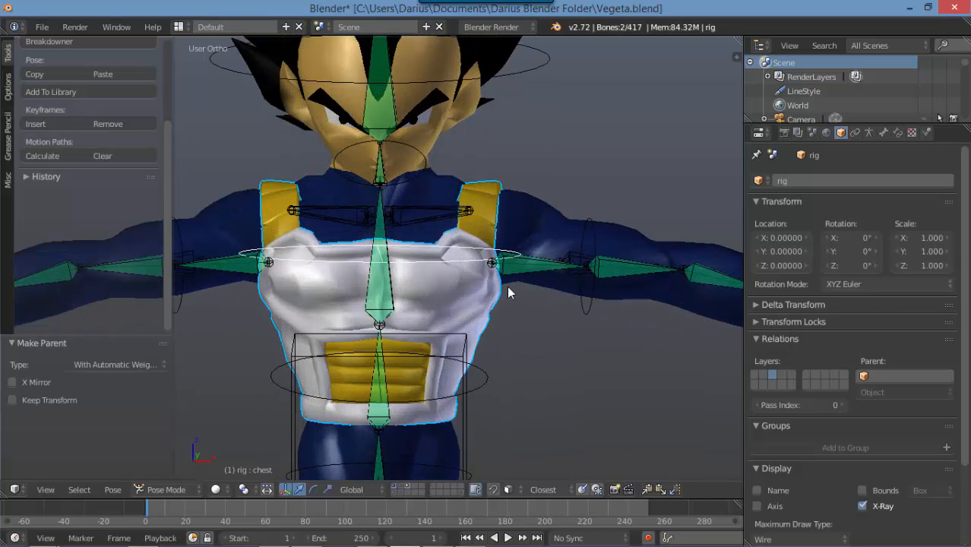
{"action": "key", "text": "KP_1"}
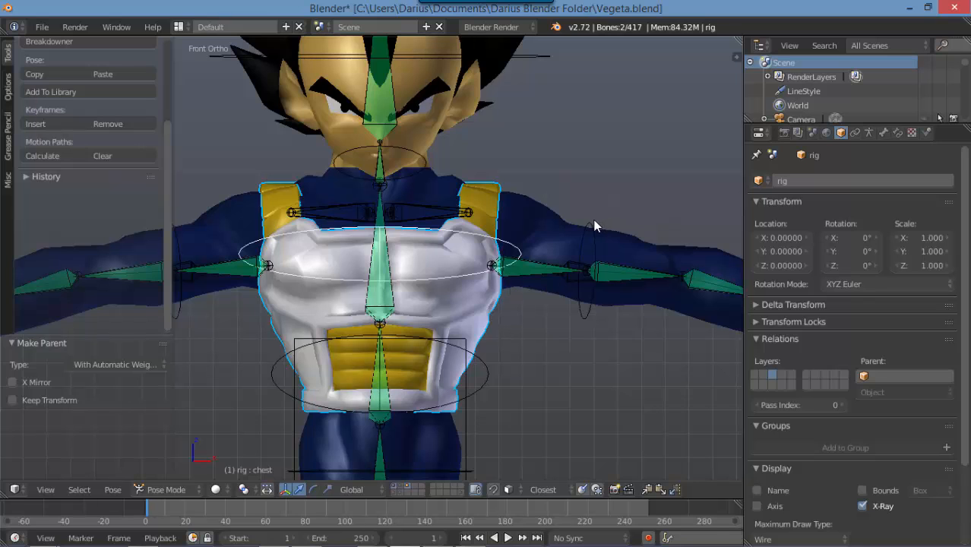
{"action": "right_click", "coordinate": [598, 245]}
{"action": "key", "text": "r"}
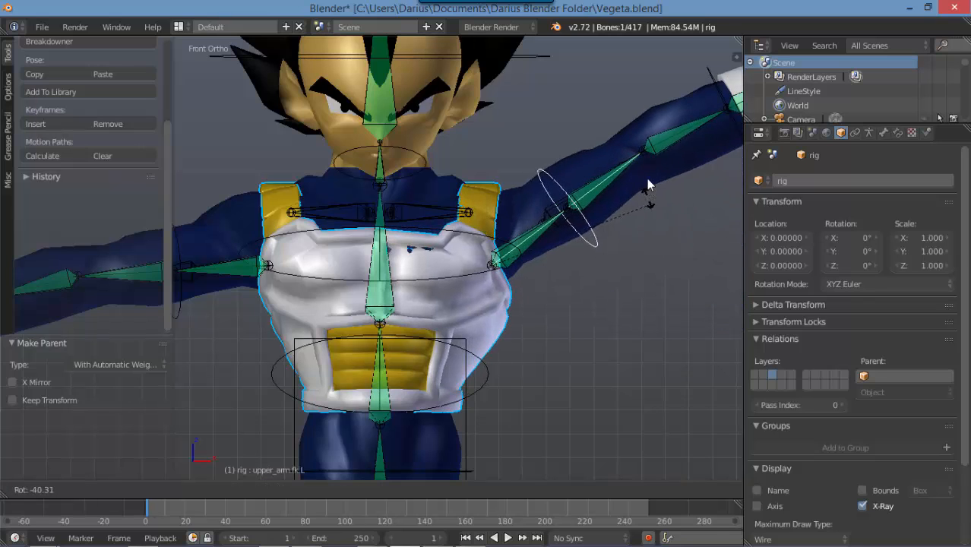
{"action": "right_click", "coordinate": [626, 279]}
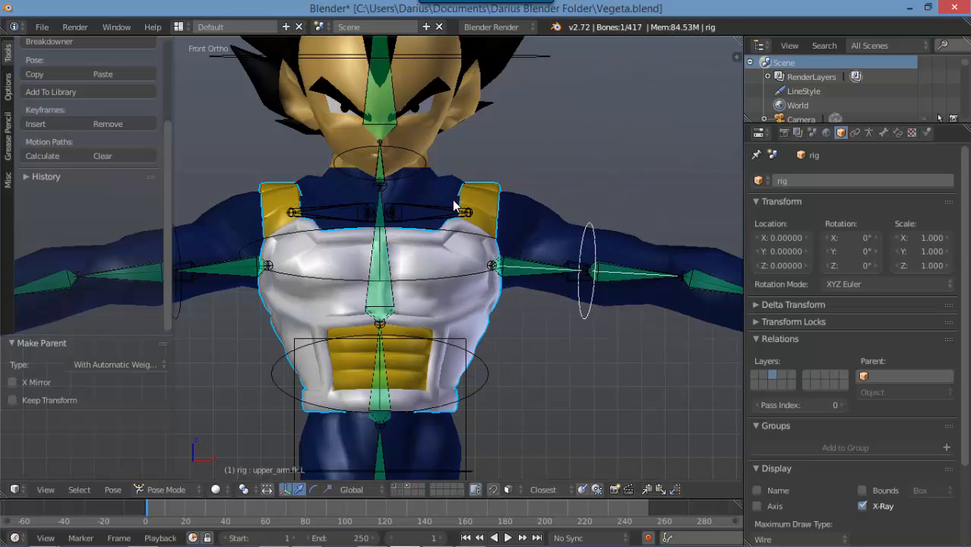
Rotate the shoulder.L control upward in front view in two passes to raise the left shoulder and armor strap
{"action": "right_click", "coordinate": [466, 211]}
{"action": "key", "text": "r"}
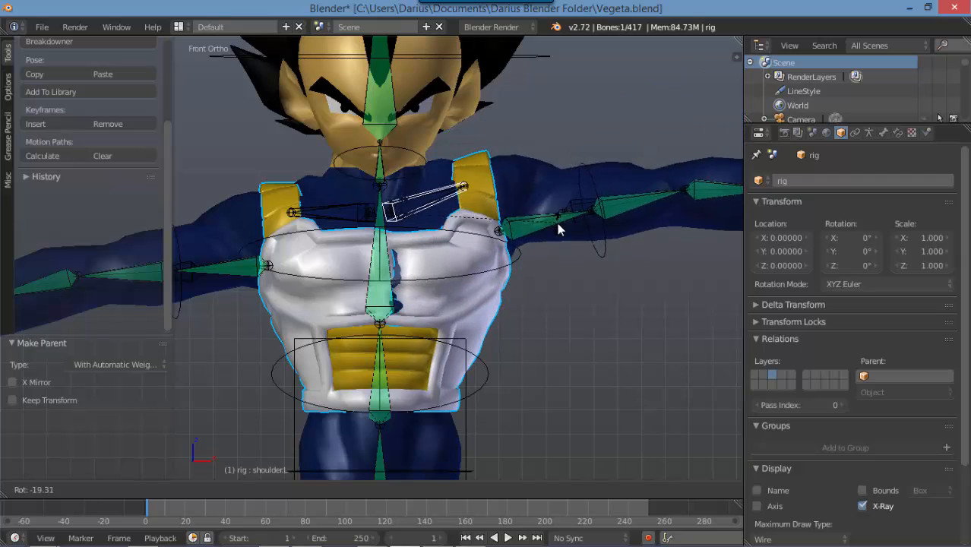
{"action": "left_click", "coordinate": [567, 159]}
{"action": "key", "text": "r"}
{"action": "left_click", "coordinate": [570, 171]}
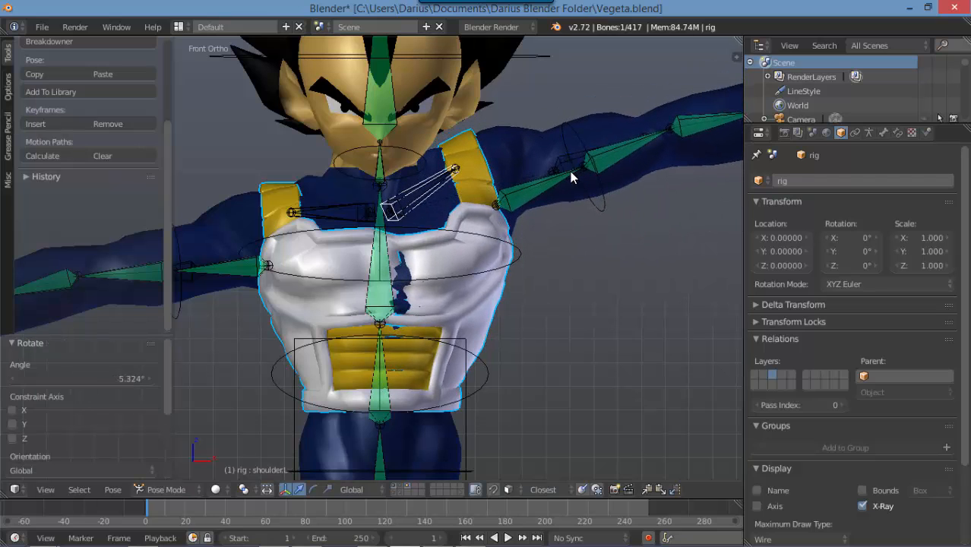
Show the DEF-shoulder.L weights on the chest armor in Weight Paint mode, examine the torn chest area, and return to Object Mode
{"action": "right_click", "coordinate": [488, 339]}
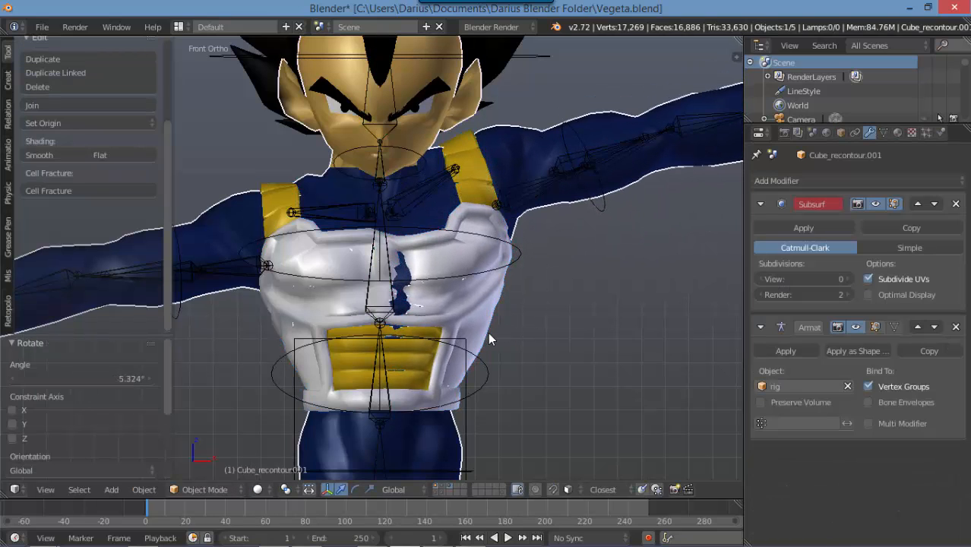
{"action": "right_click", "coordinate": [318, 311]}
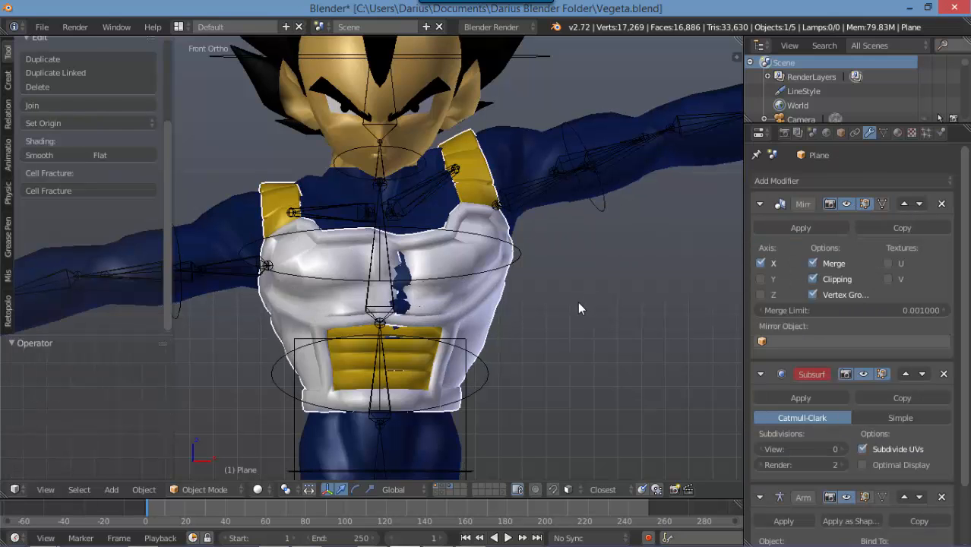
{"action": "key", "text": "ctrl+Tab"}
{"action": "scroll", "coordinate": [547, 292], "scroll_direction": "up", "scroll_amount": 4}
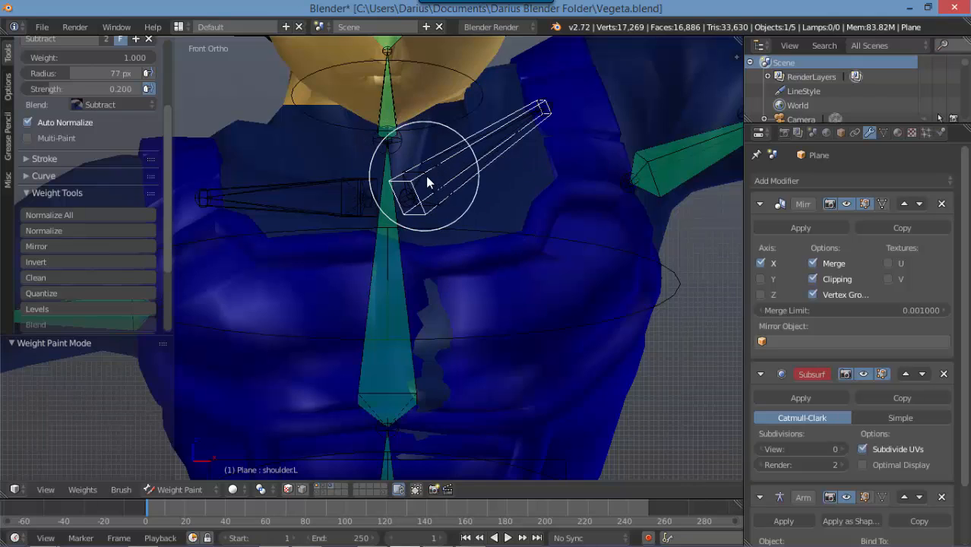
{"action": "right_click", "coordinate": [427, 178]}
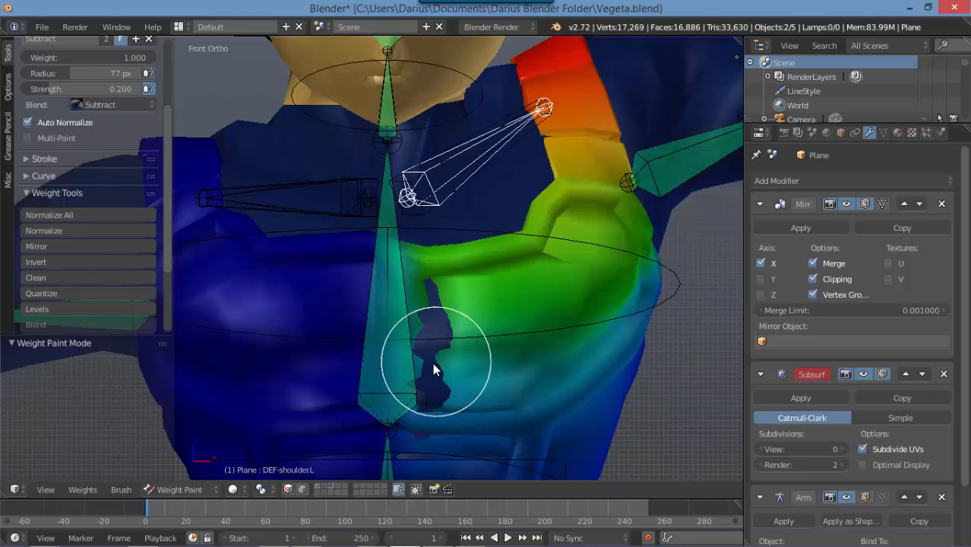
{"action": "scroll", "coordinate": [433, 363], "scroll_direction": "down", "scroll_amount": 1}
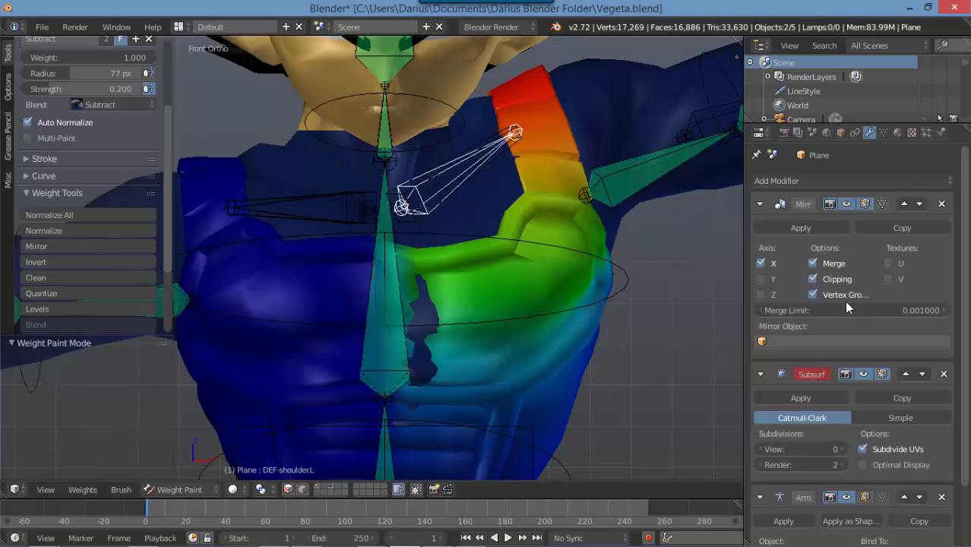
{"action": "scroll", "coordinate": [578, 287], "scroll_direction": "down", "scroll_amount": 3}
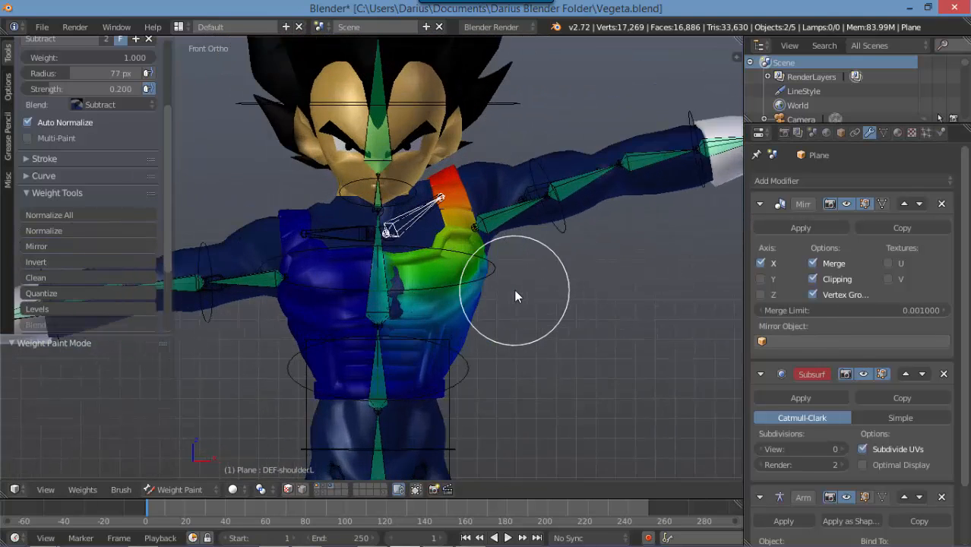
{"action": "key", "text": "ctrl+Tab"}
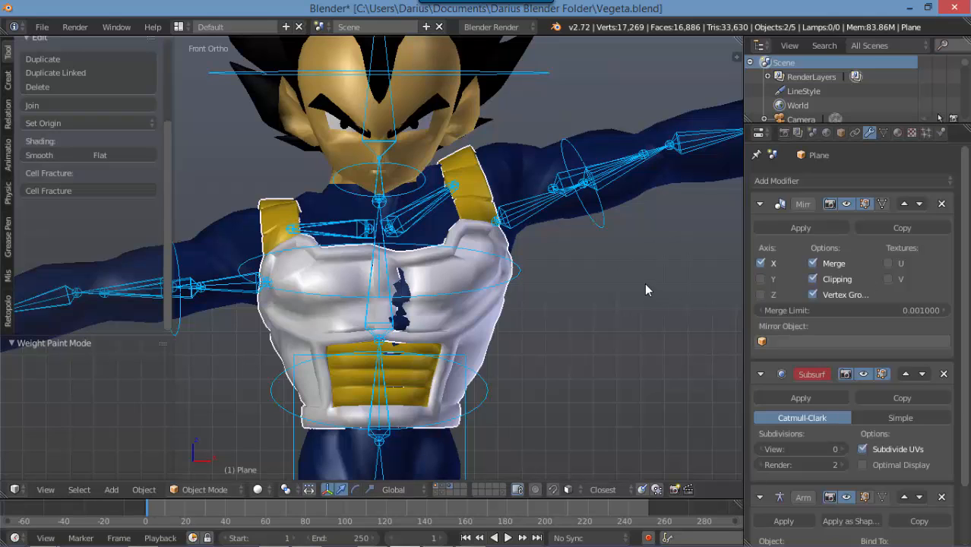
{"action": "key", "text": "a"}
{"action": "key", "text": "a"}
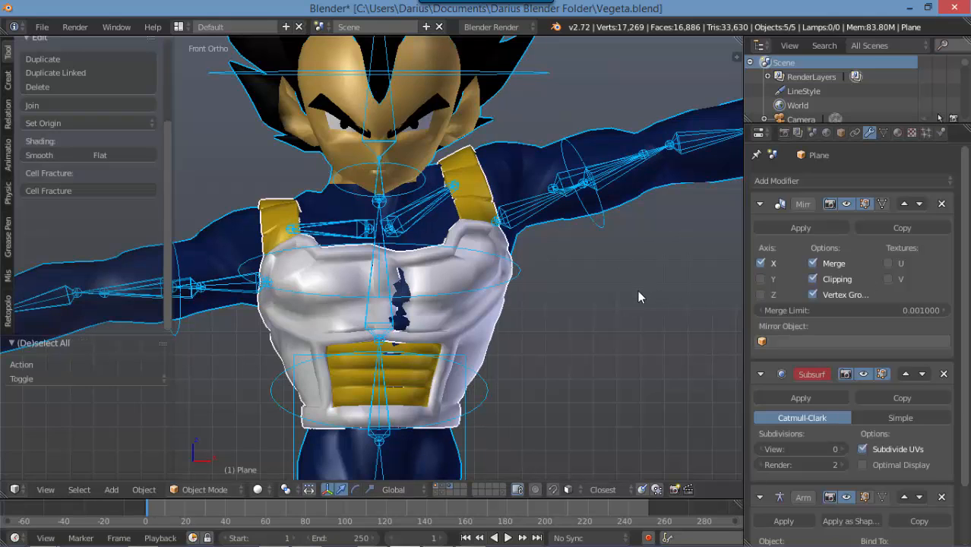
{"action": "key", "text": "alt+r"}
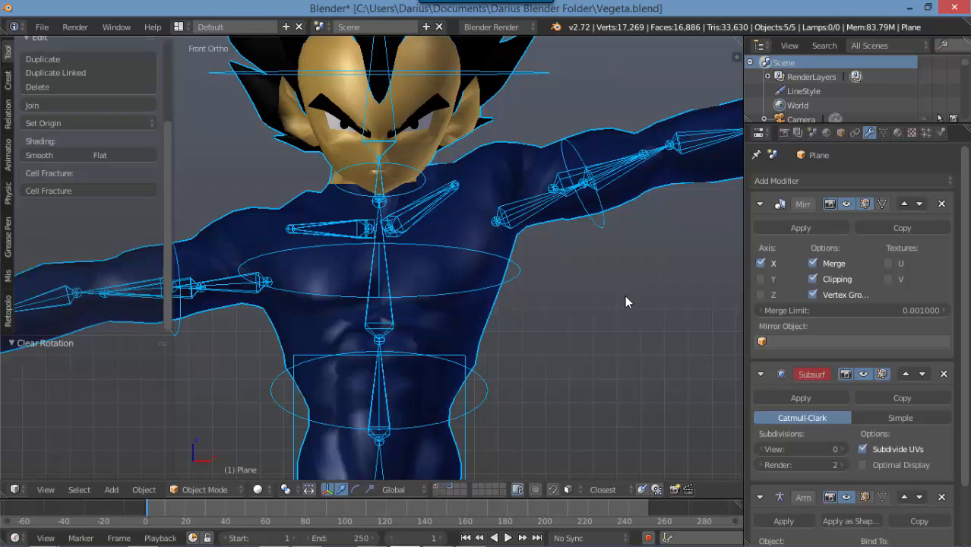
{"action": "key", "text": "ctrl+z"}
Select all bones of the rig in Pose Mode and clear their location, rotation and scale to restore the rest pose
{"action": "right_click", "coordinate": [604, 223]}
{"action": "key", "text": "ctrl+Tab"}
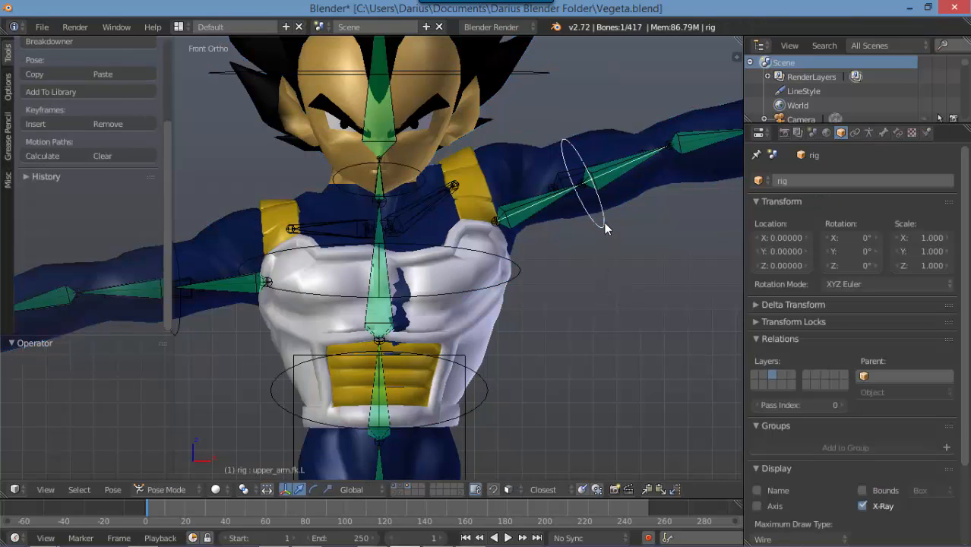
{"action": "key", "text": "a"}
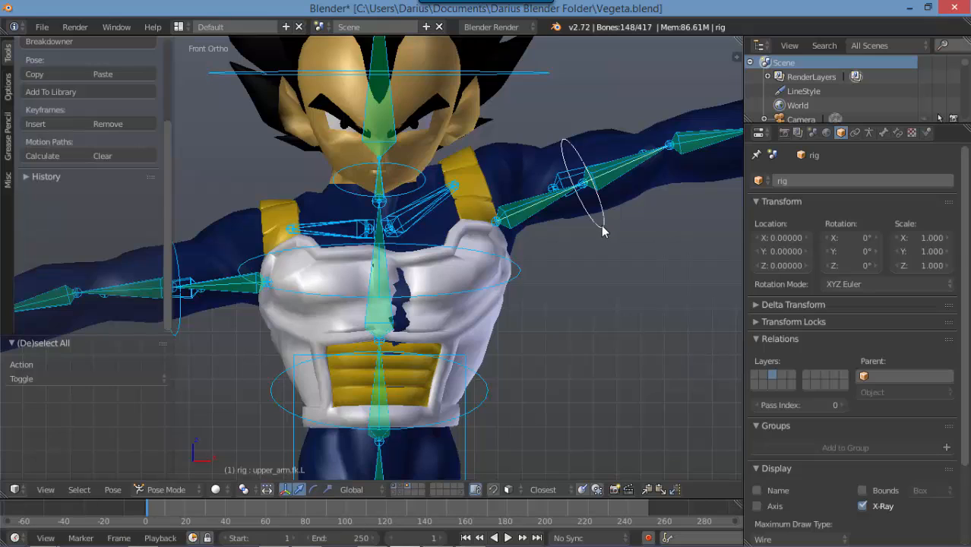
{"action": "key", "text": "alt+r"}
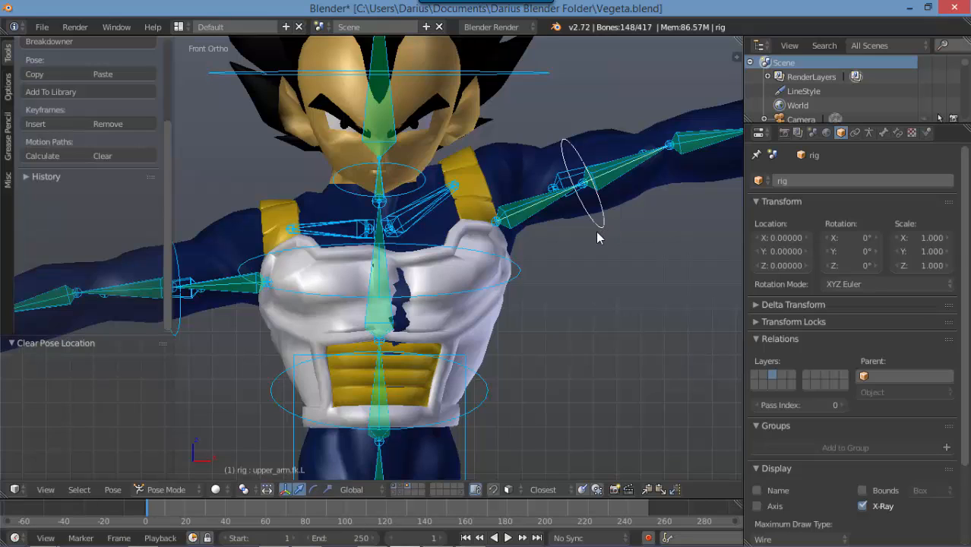
{"action": "key", "text": "alt+s"}
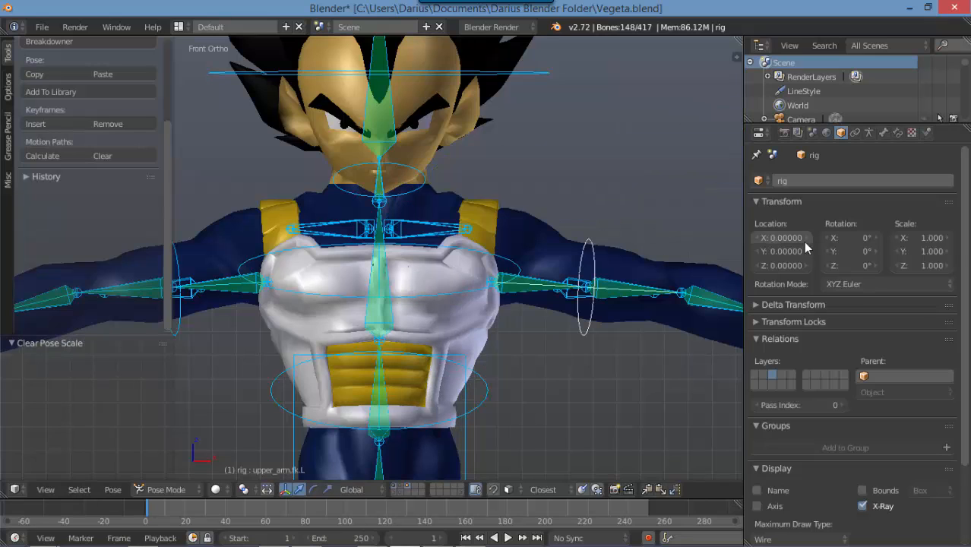
Apply the Mirror modifier on the chest armor
{"action": "right_click", "coordinate": [492, 207]}
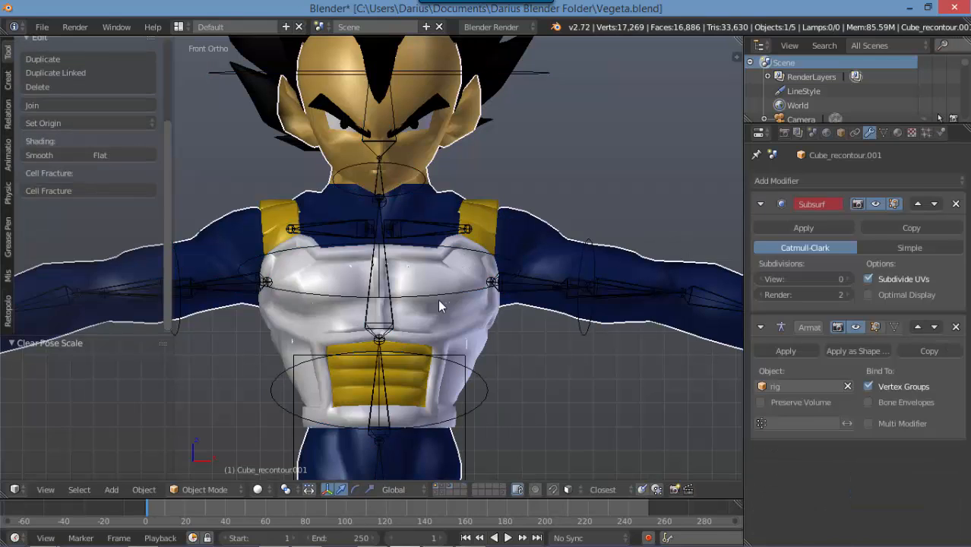
{"action": "right_click", "coordinate": [434, 334]}
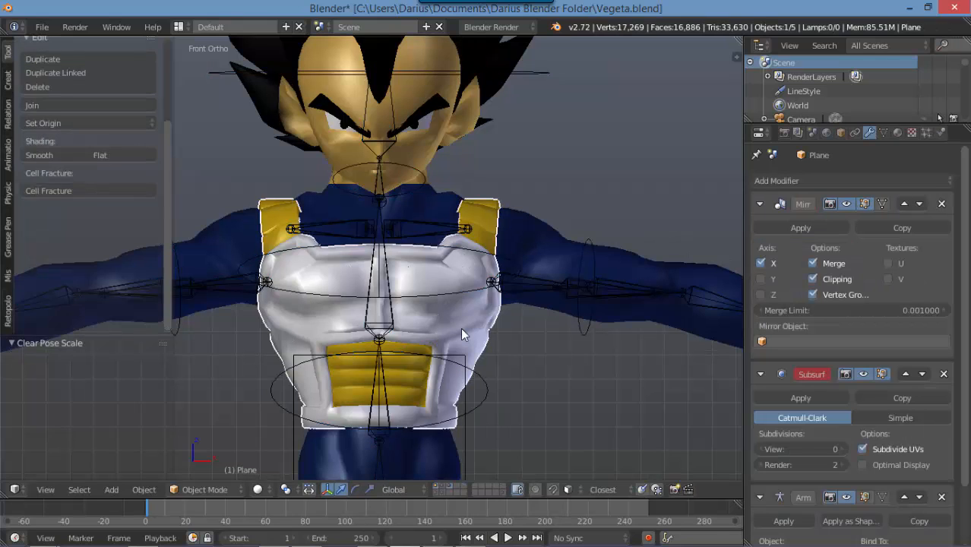
{"action": "left_click", "coordinate": [799, 228]}
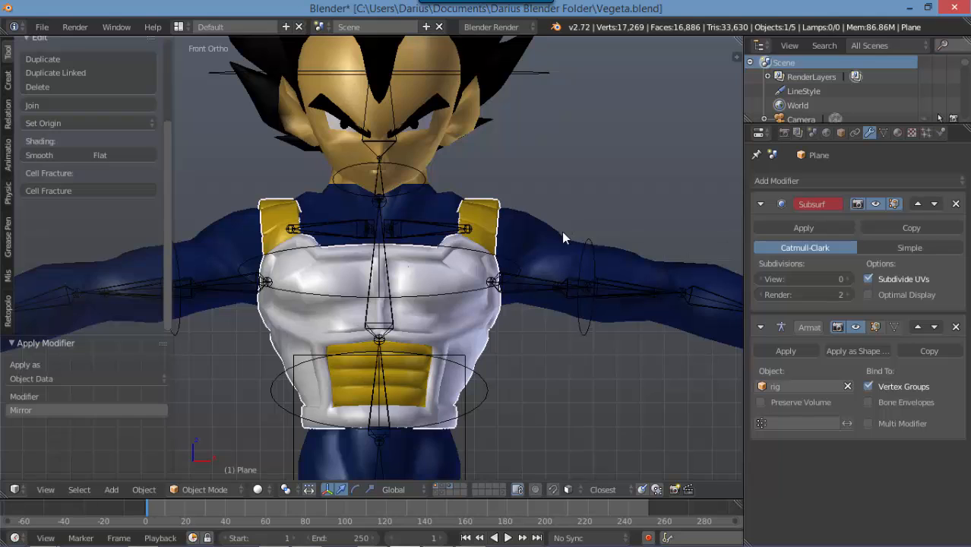
Parent the chest armor to the rig again with automatic weights
{"action": "right_click", "coordinate": [582, 244]}
{"action": "key", "text": "ctrl+p"}
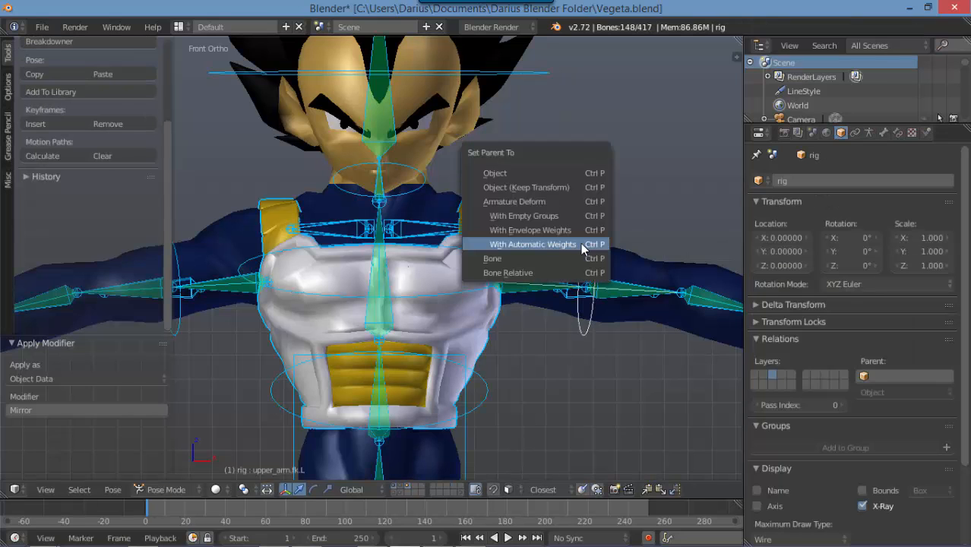
{"action": "left_click", "coordinate": [582, 244]}
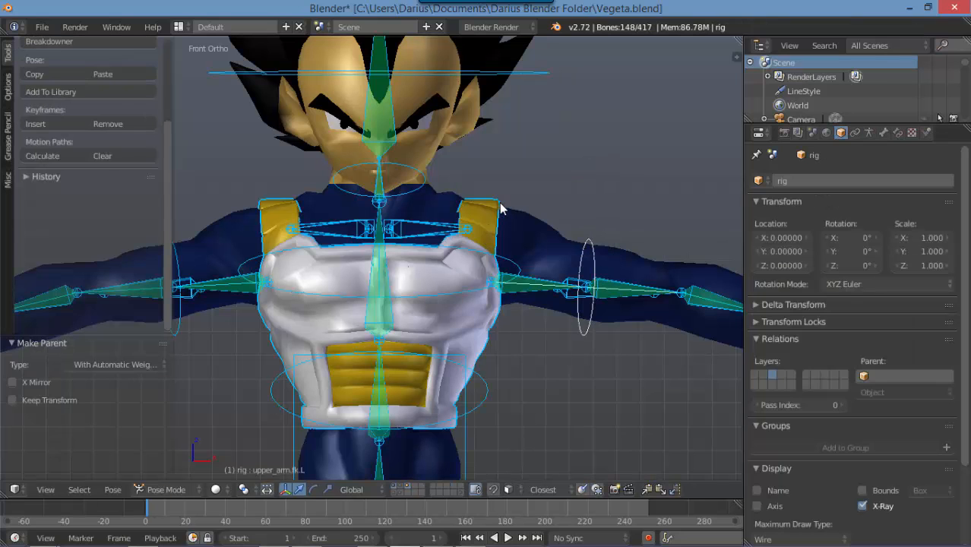
Put the chest armor in Weight Paint mode and enable the X Mirror and Topology Mirror options
{"action": "right_click", "coordinate": [469, 325]}
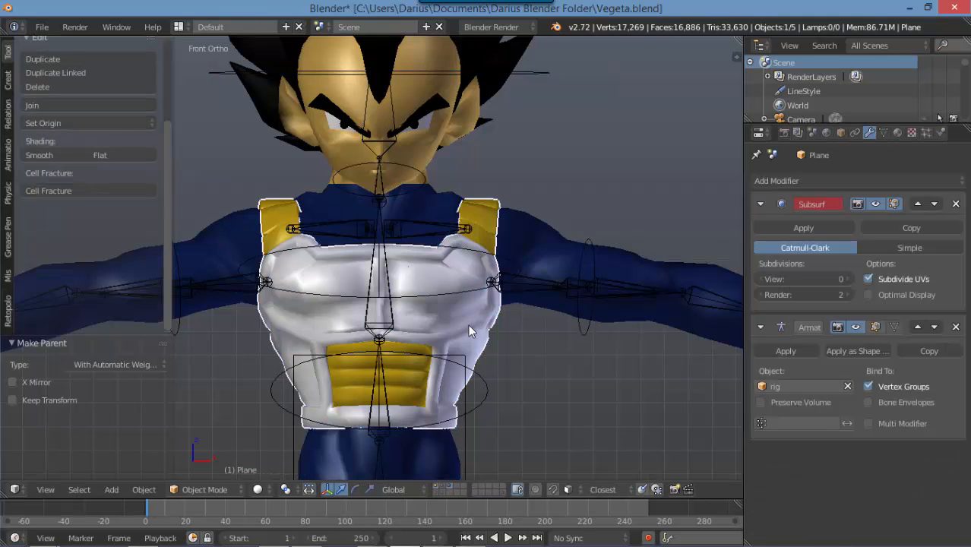
{"action": "key", "text": "ctrl+Tab"}
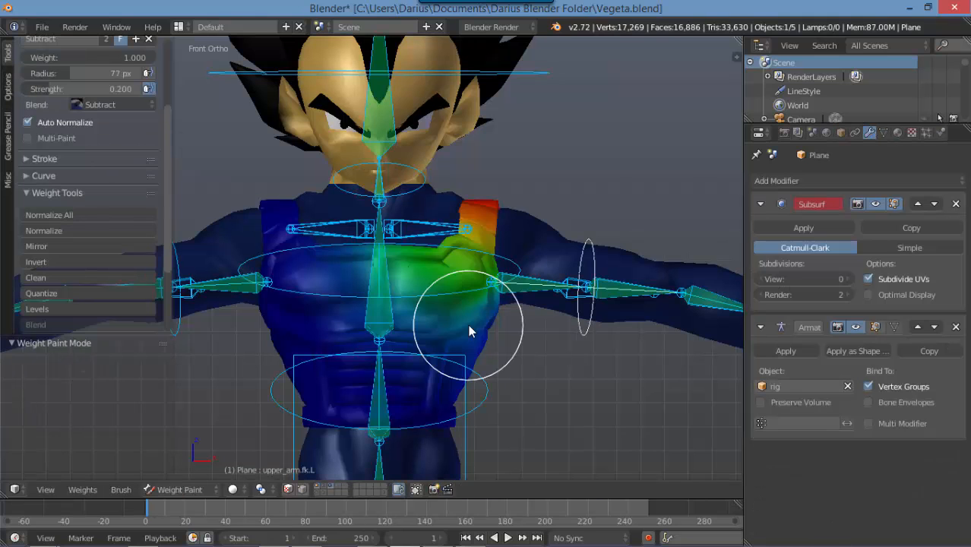
{"action": "left_click", "coordinate": [7, 91]}
{"action": "left_click", "coordinate": [51, 251]}
{"action": "left_click", "coordinate": [48, 268]}
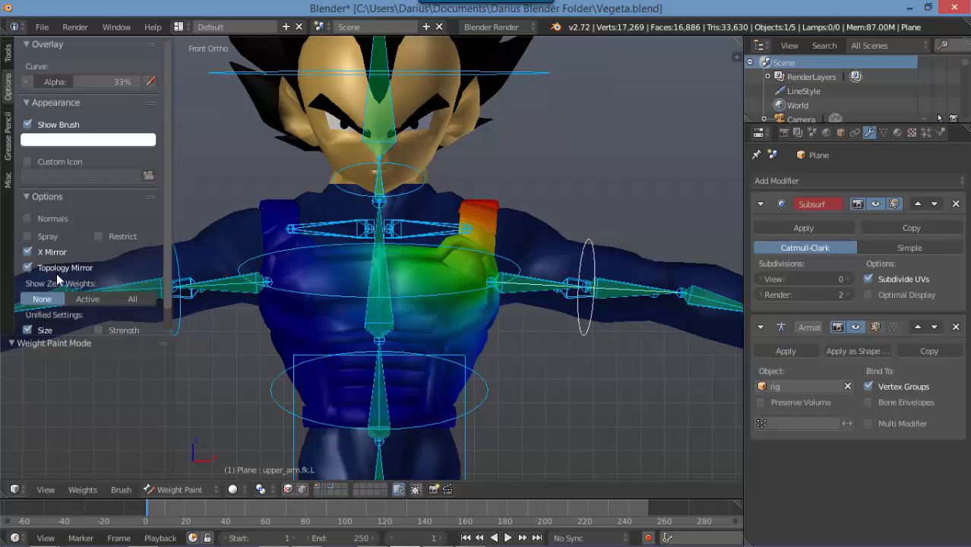
Rotate the shoulder.L control upward by about 28° in front view to raise the left shoulder
{"action": "scroll", "coordinate": [481, 278], "scroll_direction": "up", "scroll_amount": 3}
{"action": "mouse_move", "coordinate": [482, 278]}
{"action": "left_mouse_down"}
{"action": "mouse_move", "coordinate": [390, 216]}
{"action": "mouse_move", "coordinate": [470, 217]}
{"action": "mouse_move", "coordinate": [384, 243]}
{"action": "mouse_move", "coordinate": [386, 221]}
{"action": "left_mouse_up"}
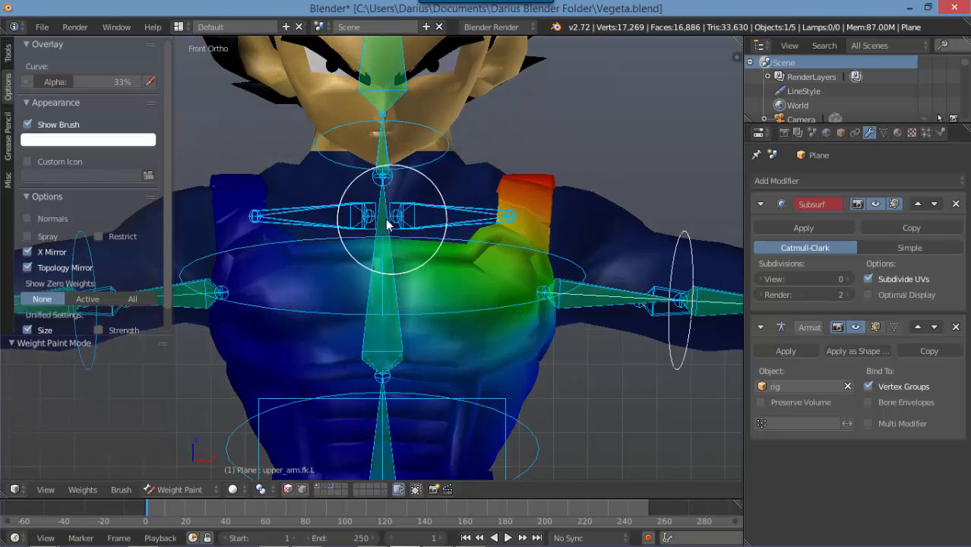
{"action": "right_click", "coordinate": [503, 221]}
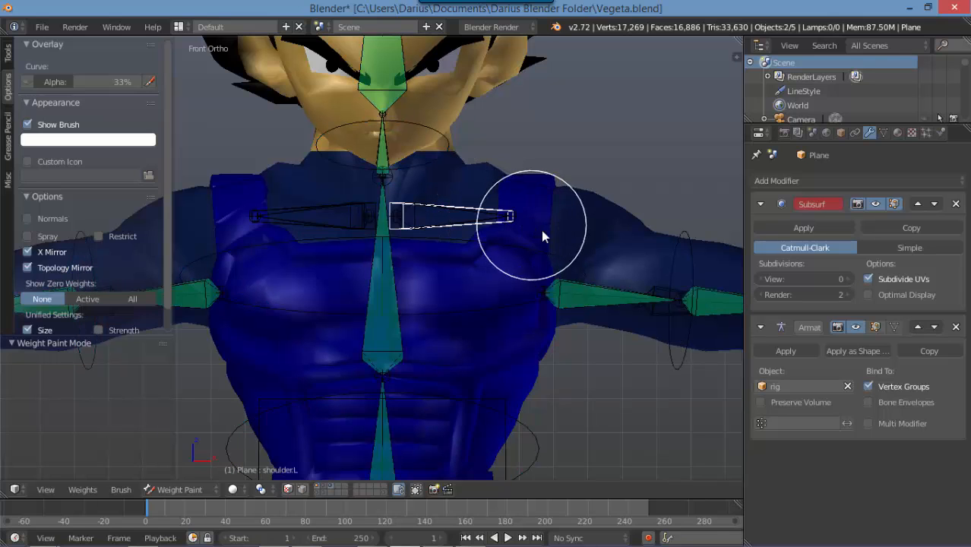
{"action": "key", "text": "r"}
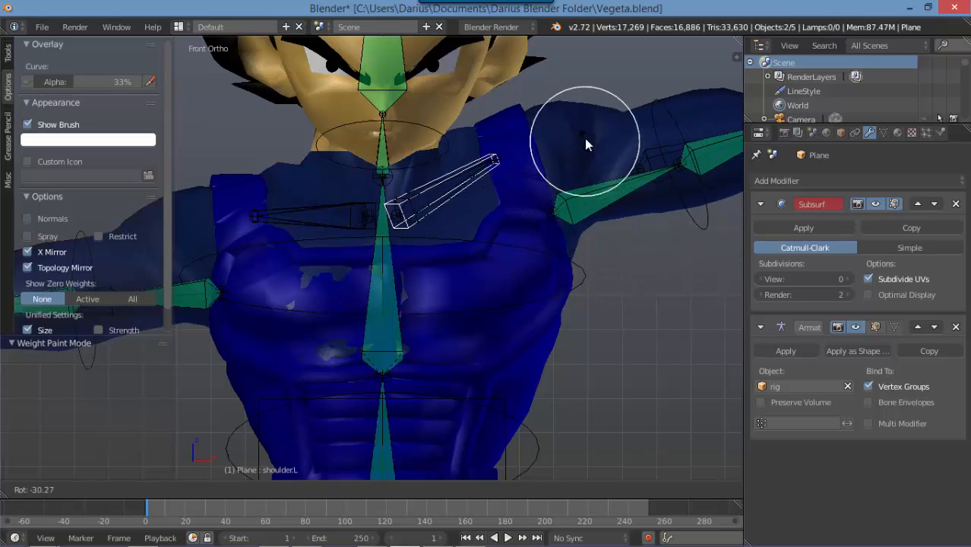
{"action": "left_click", "coordinate": [577, 164]}
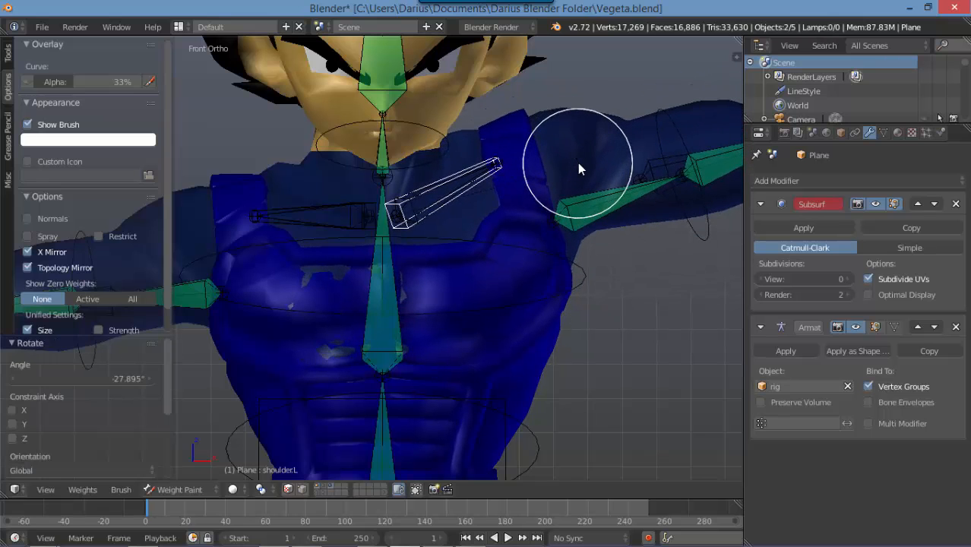
Set the Subtract brush strength to 1.000 and erase the DEF-shoulder.L weights from the character's right half of the chest armor
{"action": "right_click", "coordinate": [400, 228]}
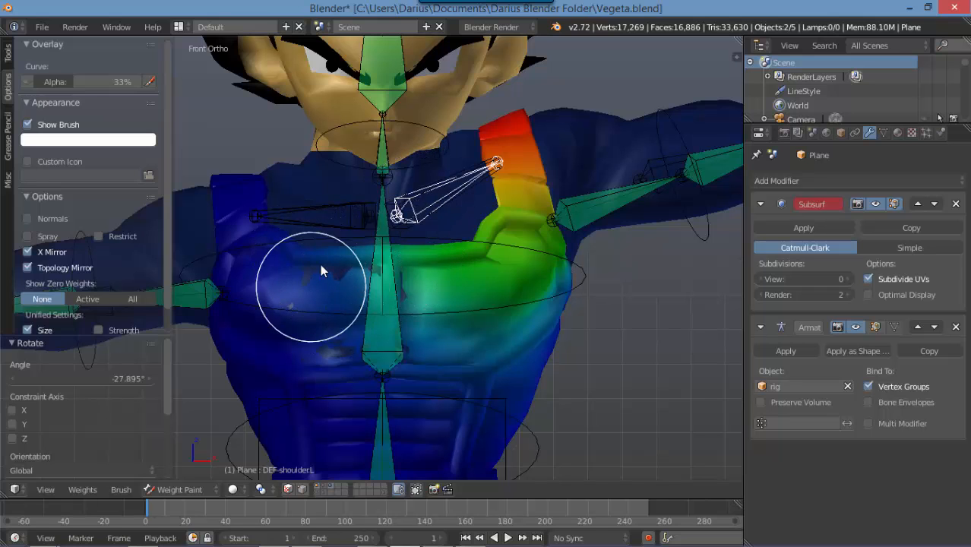
{"action": "left_click", "coordinate": [8, 51]}
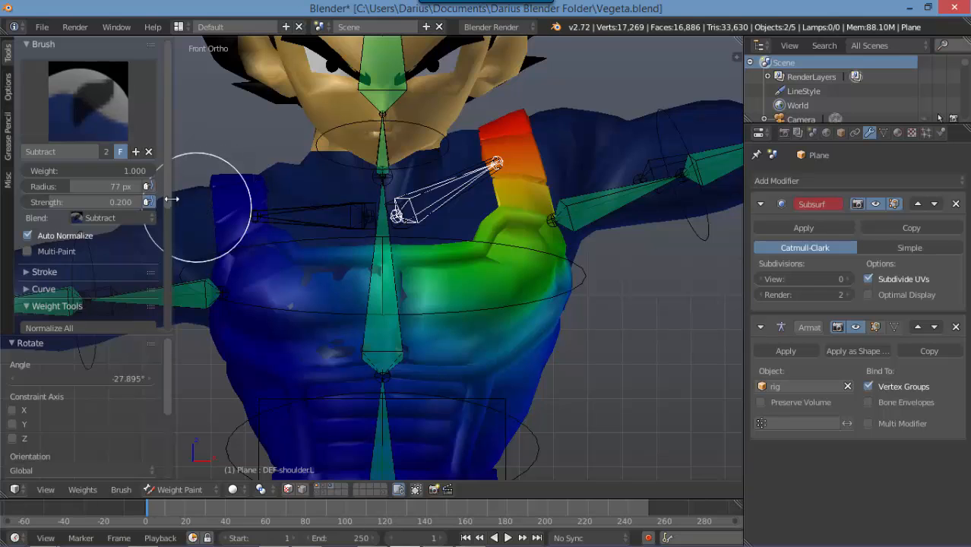
{"action": "left_click_drag", "start_coordinate": [74, 203], "coordinate": [149, 203]}
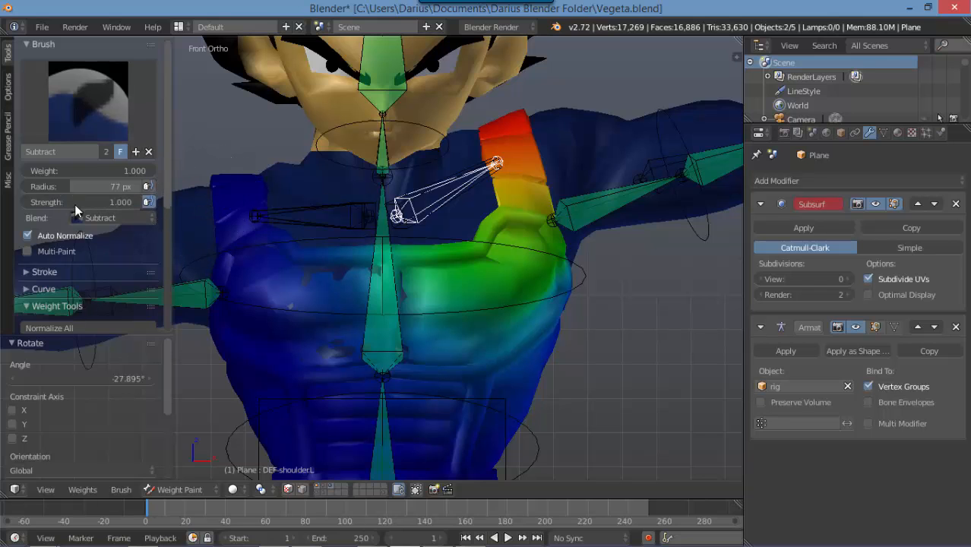
{"action": "mouse_move", "coordinate": [266, 190]}
{"action": "left_mouse_down"}
{"action": "mouse_move", "coordinate": [244, 317]}
{"action": "mouse_move", "coordinate": [289, 240]}
{"action": "mouse_move", "coordinate": [314, 298]}
{"action": "mouse_move", "coordinate": [339, 304]}
{"action": "mouse_move", "coordinate": [338, 278]}
{"action": "mouse_move", "coordinate": [361, 368]}
{"action": "mouse_move", "coordinate": [376, 249]}
{"action": "mouse_move", "coordinate": [346, 304]}
{"action": "mouse_move", "coordinate": [336, 394]}
{"action": "mouse_move", "coordinate": [384, 278]}
{"action": "left_mouse_up"}
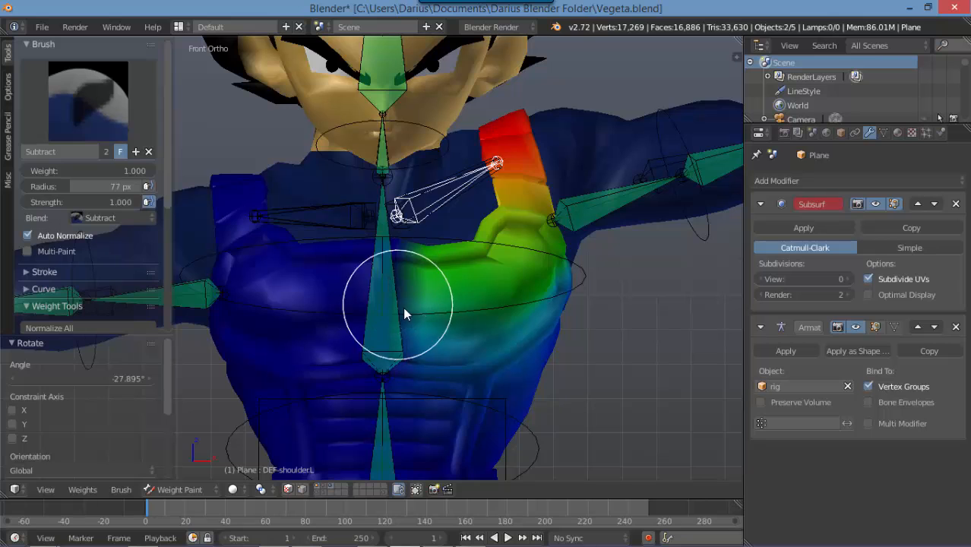
Erase the DEF-shoulder.L weights along the armor's upper chest edge beside the left strap
{"action": "scroll", "coordinate": [402, 306], "scroll_direction": "up", "scroll_amount": 4}
{"action": "mouse_move", "coordinate": [580, 232]}
{"action": "left_mouse_down"}
{"action": "mouse_move", "coordinate": [595, 224]}
{"action": "mouse_move", "coordinate": [577, 216]}
{"action": "mouse_move", "coordinate": [467, 237]}
{"action": "mouse_move", "coordinate": [579, 216]}
{"action": "mouse_move", "coordinate": [596, 191]}
{"action": "mouse_move", "coordinate": [494, 233]}
{"action": "left_mouse_up"}
{"action": "scroll", "coordinate": [494, 234], "scroll_direction": "down", "scroll_amount": 6}
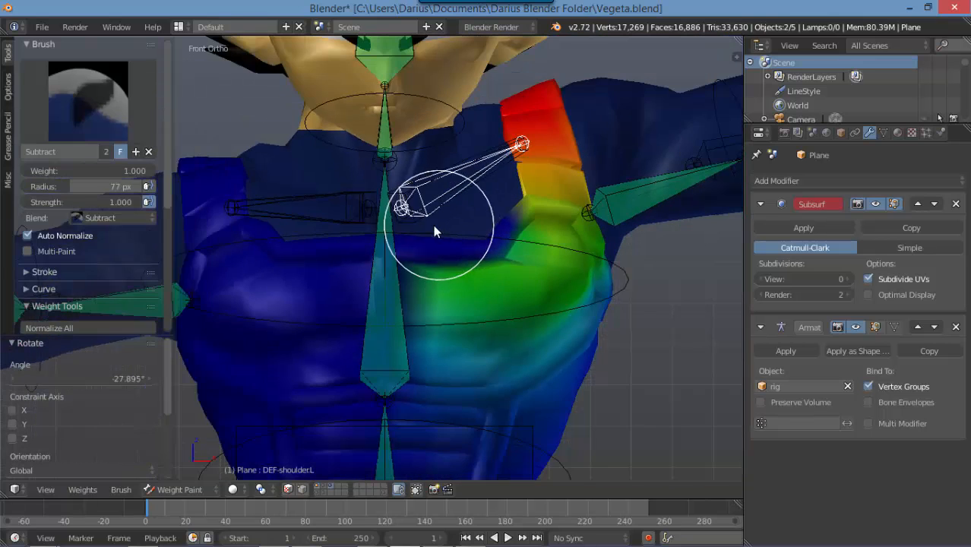
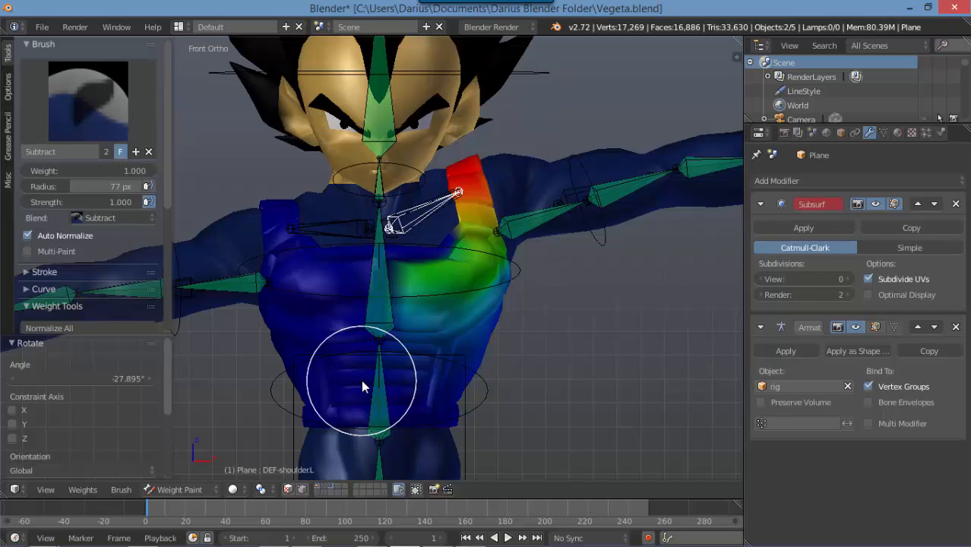
Erase the DEF-shoulder.L weights from the back of the armor below the left strap
{"action": "middle_click_drag", "start_coordinate": [361, 388], "coordinate": [52, 308]}
{"action": "middle_click_drag", "start_coordinate": [384, 321], "coordinate": [282, 268]}
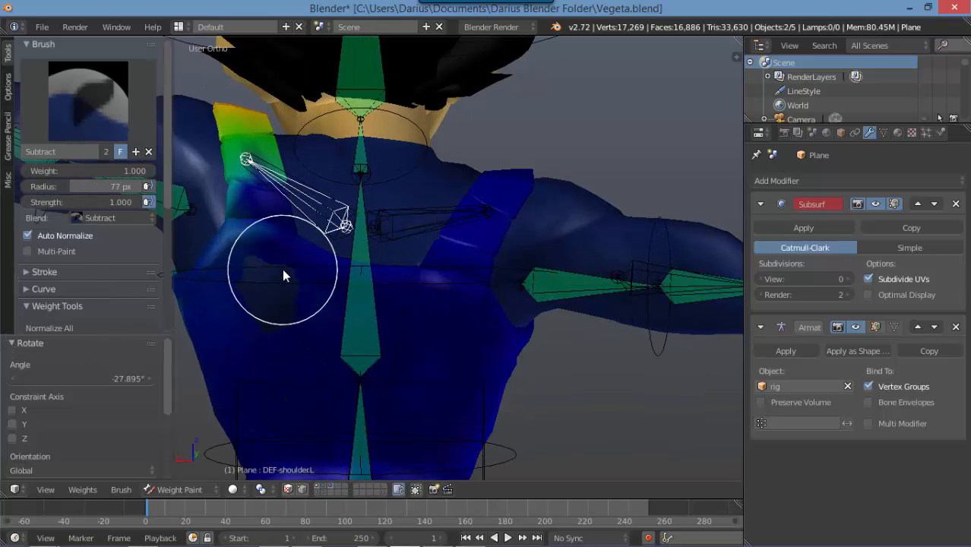
{"action": "mouse_move", "coordinate": [284, 271]}
{"action": "left_mouse_down"}
{"action": "mouse_move", "coordinate": [264, 287]}
{"action": "mouse_move", "coordinate": [251, 257]}
{"action": "mouse_move", "coordinate": [236, 255]}
{"action": "left_mouse_up"}
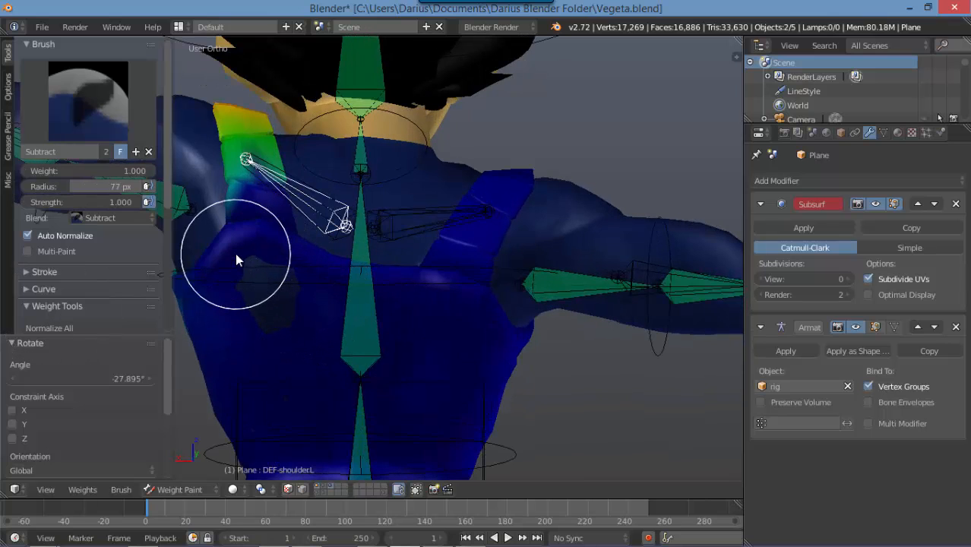
{"action": "mouse_move", "coordinate": [249, 320]}
{"action": "middle_mouse_down"}
{"action": "mouse_move", "coordinate": [292, 325]}
{"action": "mouse_move", "coordinate": [239, 325]}
{"action": "mouse_move", "coordinate": [244, 338]}
{"action": "middle_mouse_up"}
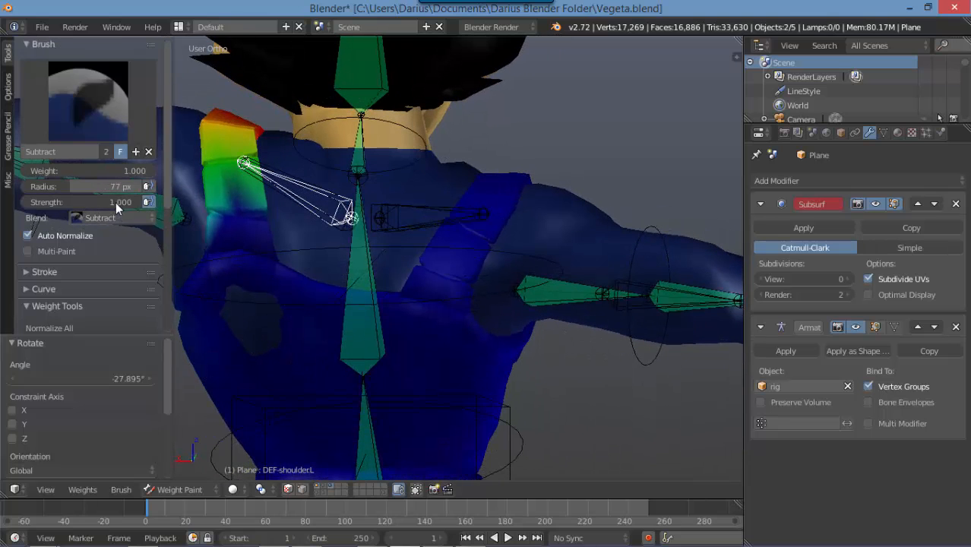
Try painting DEF-shoulder.L weight with the Mix brush around the hole in the armor's left back, and undo the stroke
{"action": "left_click", "coordinate": [88, 101]}
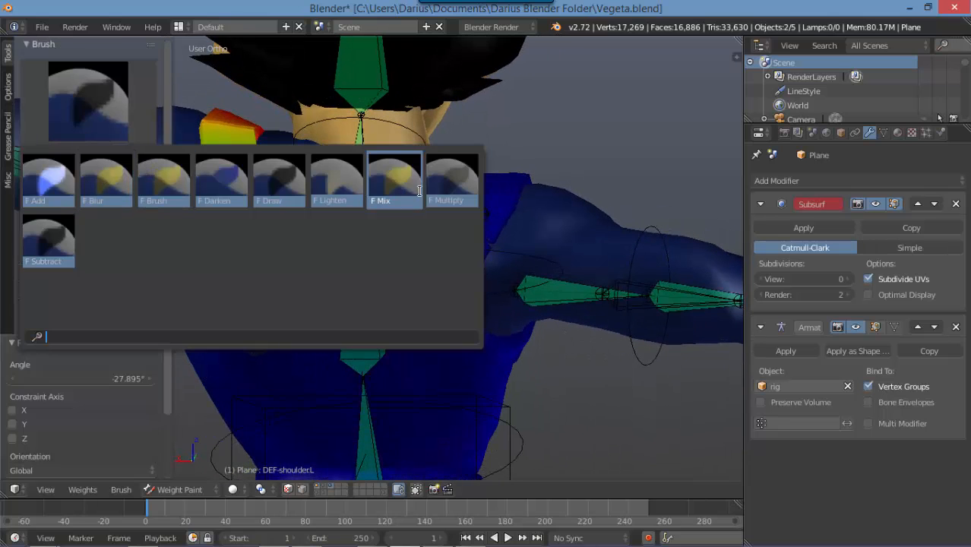
{"action": "left_click", "coordinate": [373, 179]}
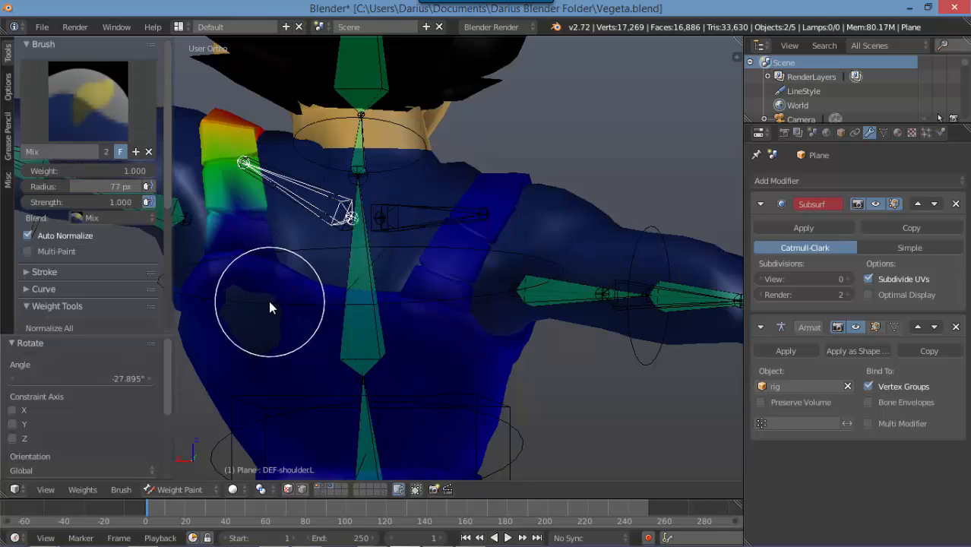
{"action": "left_click_drag", "start_coordinate": [270, 304], "coordinate": [252, 312]}
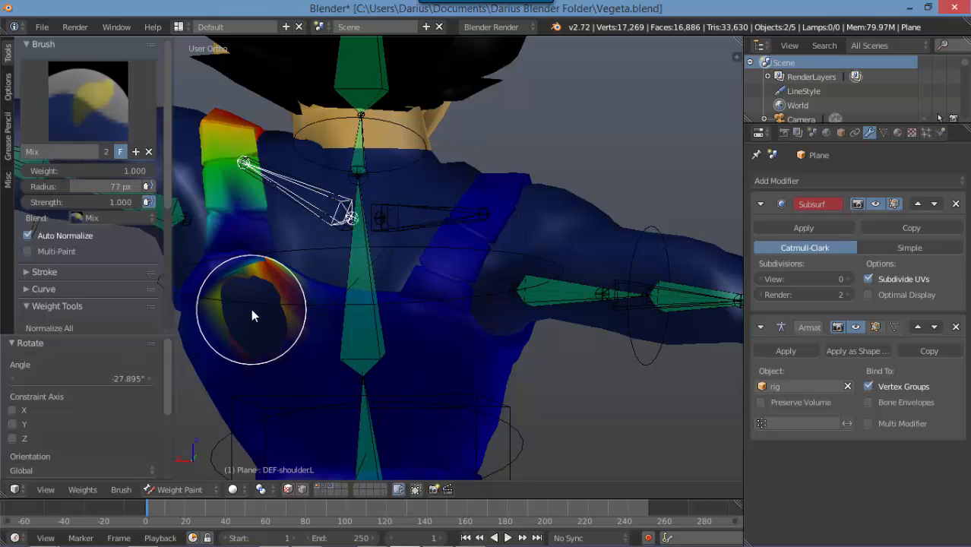
{"action": "key", "text": "ctrl+z"}
{"action": "key", "text": "ctrl+z"}
Test-rotate the upper_arm.fk.L control downward to examine the armor around the left armpit, and cancel the rotation
{"action": "mouse_move", "coordinate": [311, 317]}
{"action": "middle_mouse_down"}
{"action": "mouse_move", "coordinate": [350, 314]}
{"action": "mouse_move", "coordinate": [282, 249]}
{"action": "middle_mouse_up"}
{"action": "scroll", "coordinate": [282, 249], "scroll_direction": "down", "scroll_amount": 4}
{"action": "scroll", "coordinate": [266, 228], "scroll_direction": "up", "scroll_amount": 4}
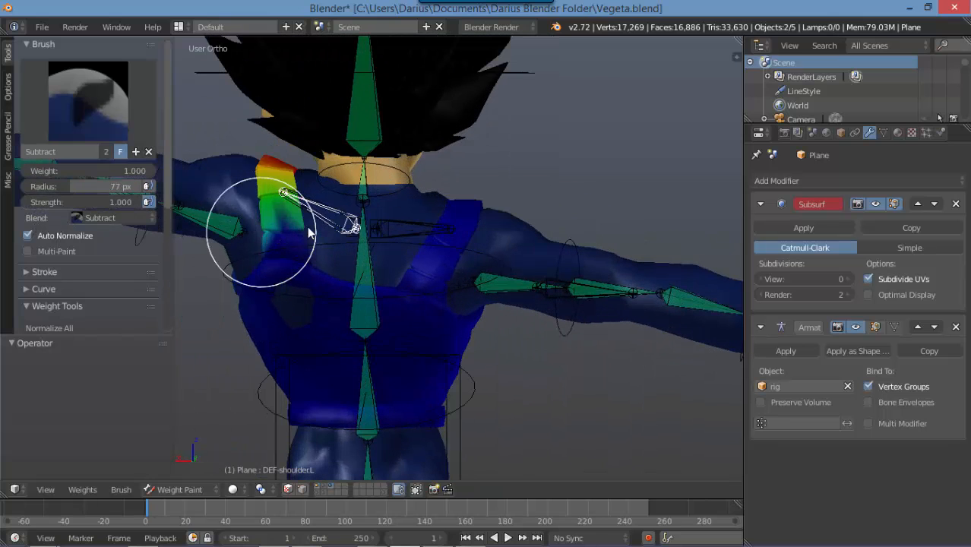
{"action": "mouse_move", "coordinate": [350, 213]}
{"action": "middle_mouse_down"}
{"action": "mouse_move", "coordinate": [658, 198]}
{"action": "mouse_move", "coordinate": [631, 200]}
{"action": "middle_mouse_up"}
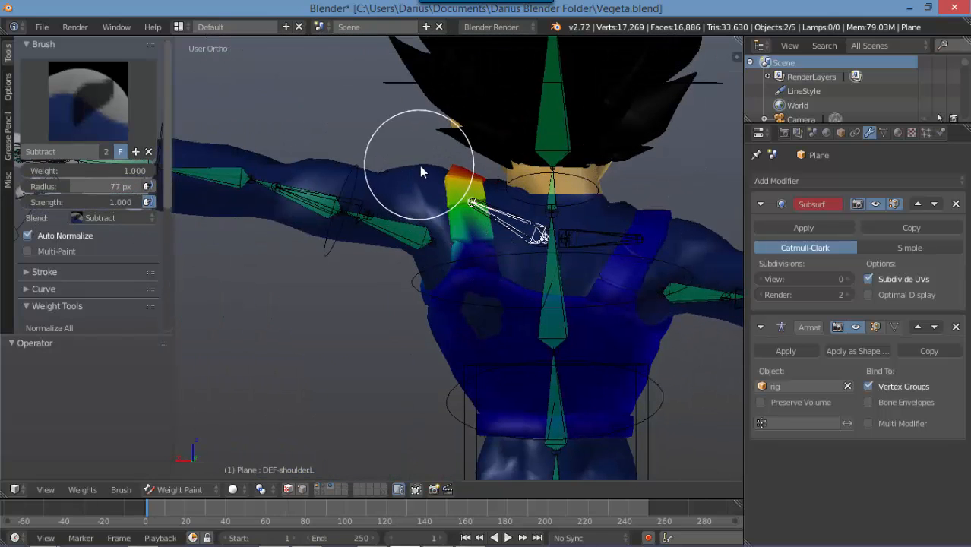
{"action": "mouse_move", "coordinate": [421, 183]}
{"action": "middle_mouse_down"}
{"action": "mouse_move", "coordinate": [517, 218]}
{"action": "mouse_move", "coordinate": [387, 257]}
{"action": "mouse_move", "coordinate": [401, 253]}
{"action": "middle_mouse_up"}
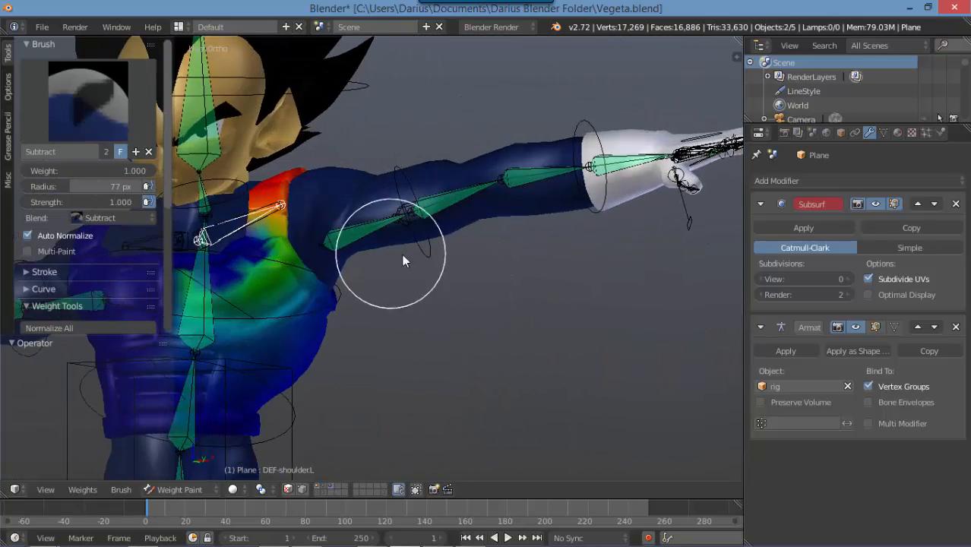
{"action": "right_click", "coordinate": [352, 227]}
{"action": "key", "text": "r"}
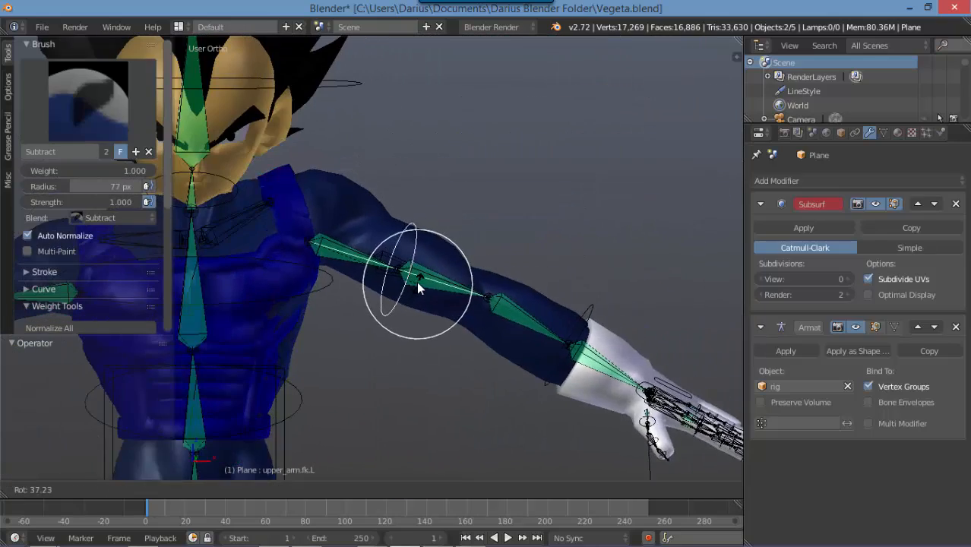
{"action": "right_click", "coordinate": [417, 282]}
{"action": "mouse_move", "coordinate": [406, 251]}
{"action": "middle_mouse_down"}
{"action": "mouse_move", "coordinate": [357, 269]}
{"action": "mouse_move", "coordinate": [217, 258]}
{"action": "mouse_move", "coordinate": [321, 277]}
{"action": "mouse_move", "coordinate": [372, 244]}
{"action": "middle_mouse_up"}
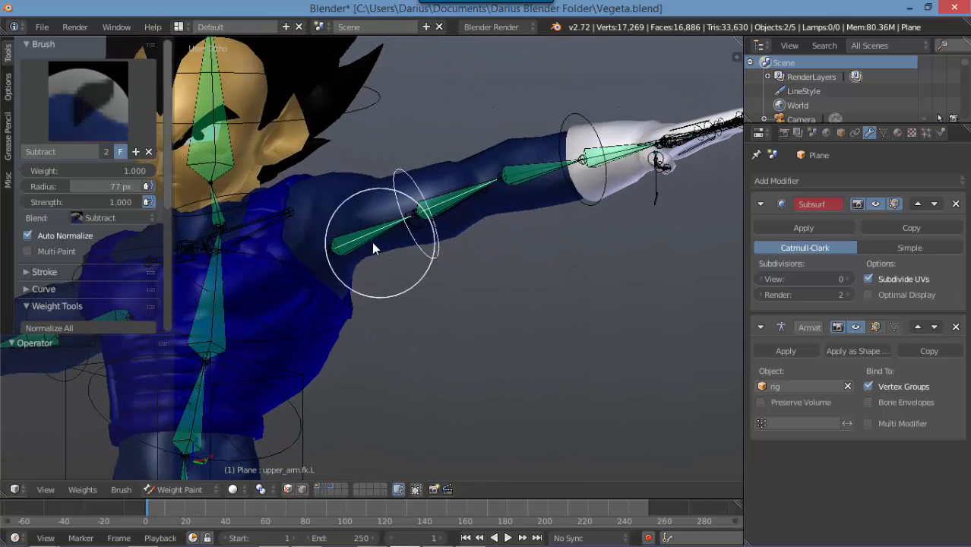
Erase the DEF-upper_arm.01.L weights from the armor's left strap and back with the Subtract brush, and inspect the armor from the front
{"action": "right_click", "coordinate": [403, 272]}
{"action": "mouse_move", "coordinate": [444, 323]}
{"action": "middle_mouse_down"}
{"action": "mouse_move", "coordinate": [519, 310]}
{"action": "mouse_move", "coordinate": [382, 295]}
{"action": "middle_mouse_up"}
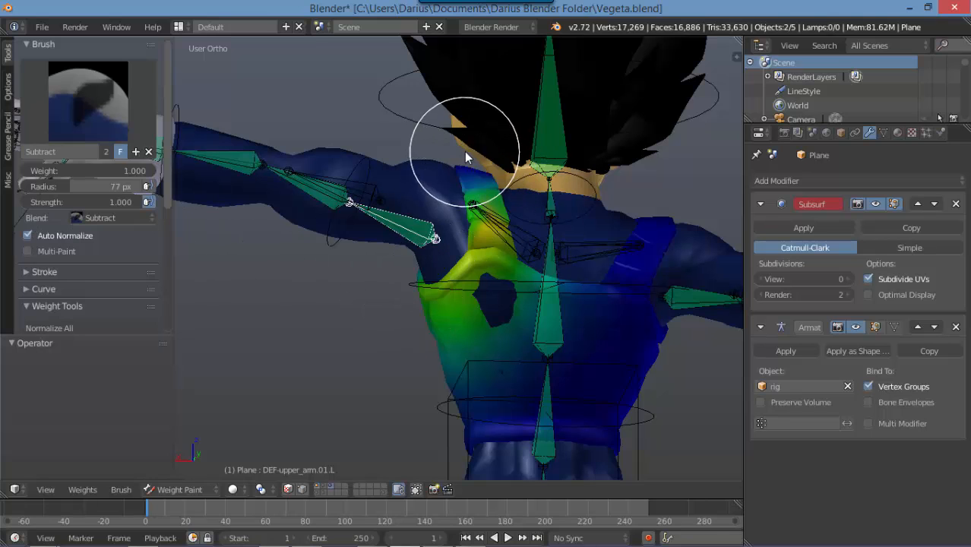
{"action": "mouse_move", "coordinate": [466, 156]}
{"action": "left_mouse_down"}
{"action": "mouse_move", "coordinate": [500, 310]}
{"action": "mouse_move", "coordinate": [421, 373]}
{"action": "mouse_move", "coordinate": [567, 245]}
{"action": "left_mouse_up"}
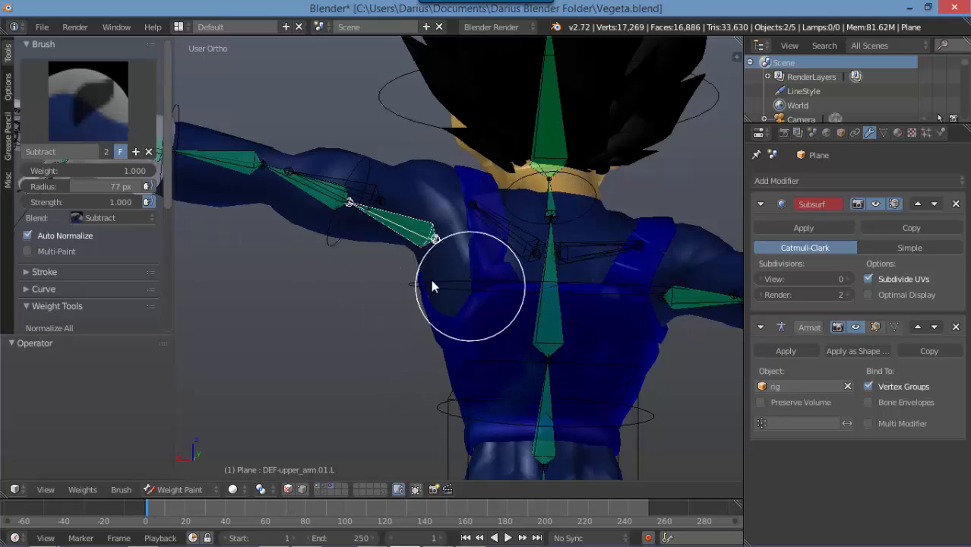
{"action": "middle_click_drag", "start_coordinate": [455, 325], "coordinate": [405, 271]}
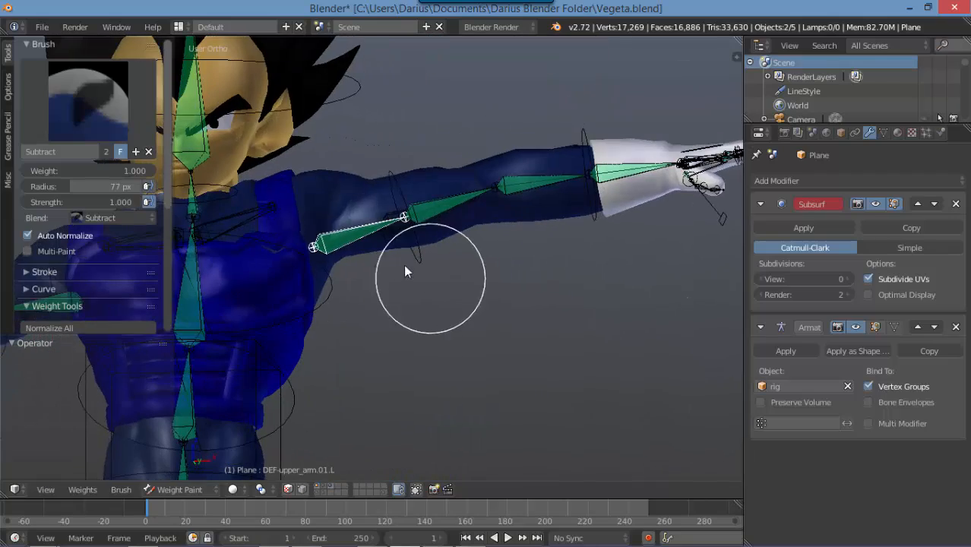
{"action": "middle_click_drag", "start_coordinate": [287, 231], "coordinate": [296, 289]}
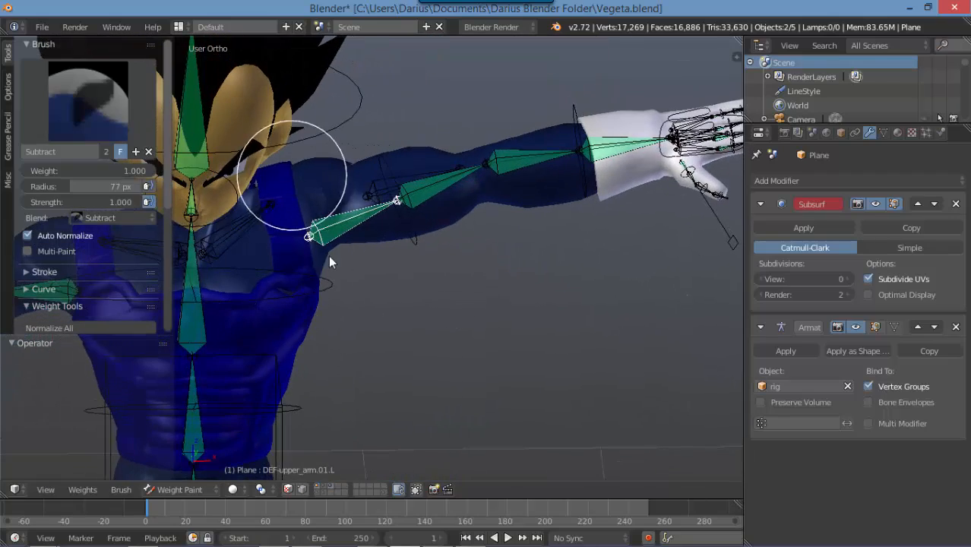
{"action": "mouse_move", "coordinate": [264, 236]}
{"action": "middle_mouse_down"}
{"action": "mouse_move", "coordinate": [281, 323]}
{"action": "mouse_move", "coordinate": [366, 356]}
{"action": "middle_mouse_up"}
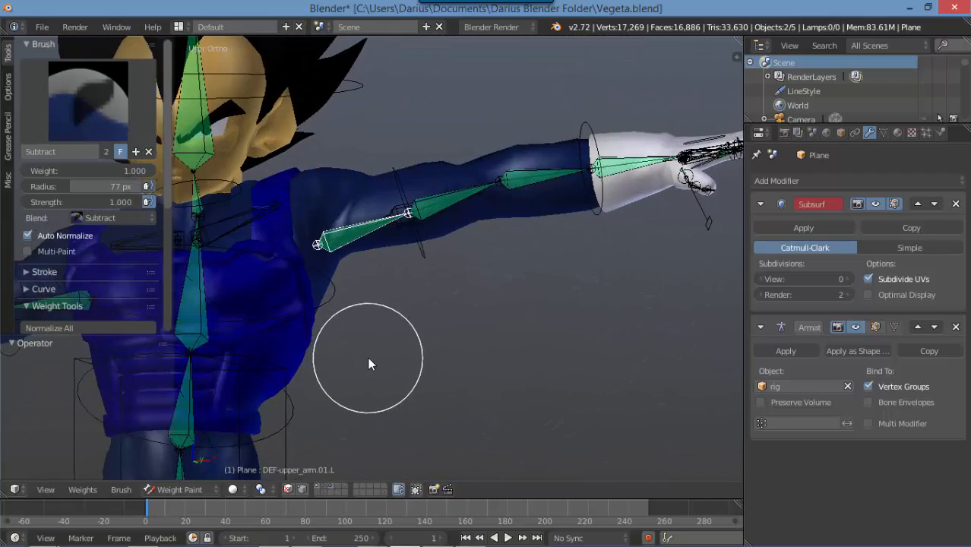
{"action": "key", "text": "KP_1"}
{"action": "scroll", "coordinate": [288, 300], "scroll_direction": "up", "scroll_amount": 2}
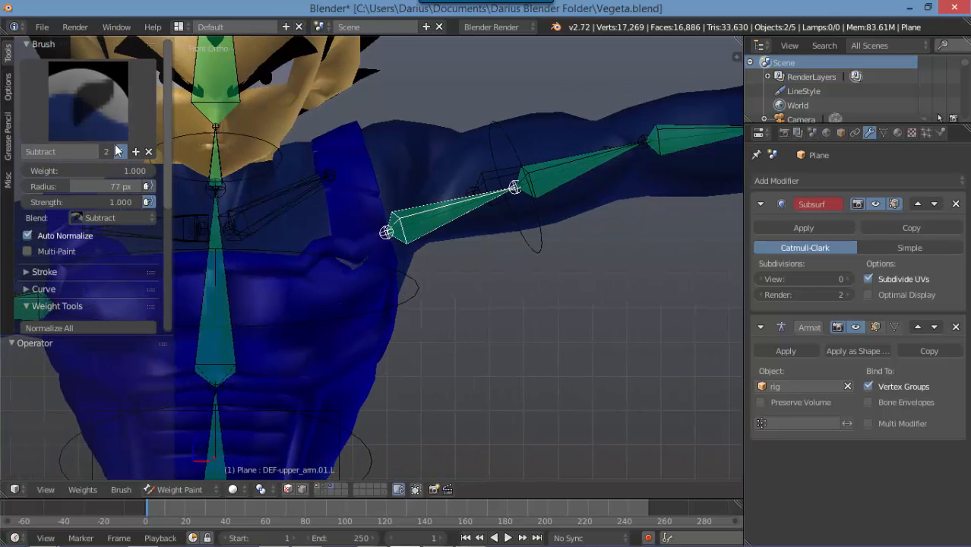
Blur the DEF-shoulder.L weights across the armor's left chest and strap with a brush radius of 91 px
{"action": "left_click", "coordinate": [119, 151]}
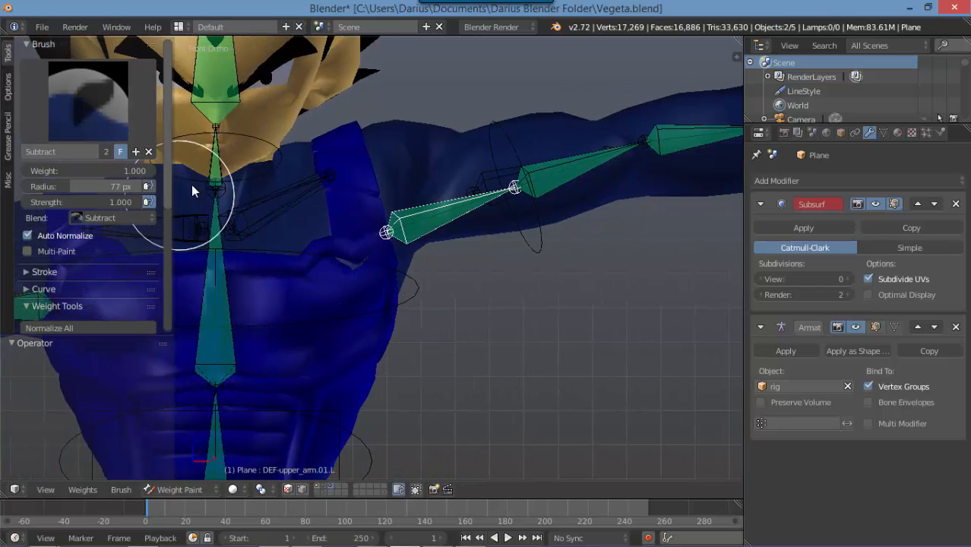
{"action": "right_click", "coordinate": [258, 208]}
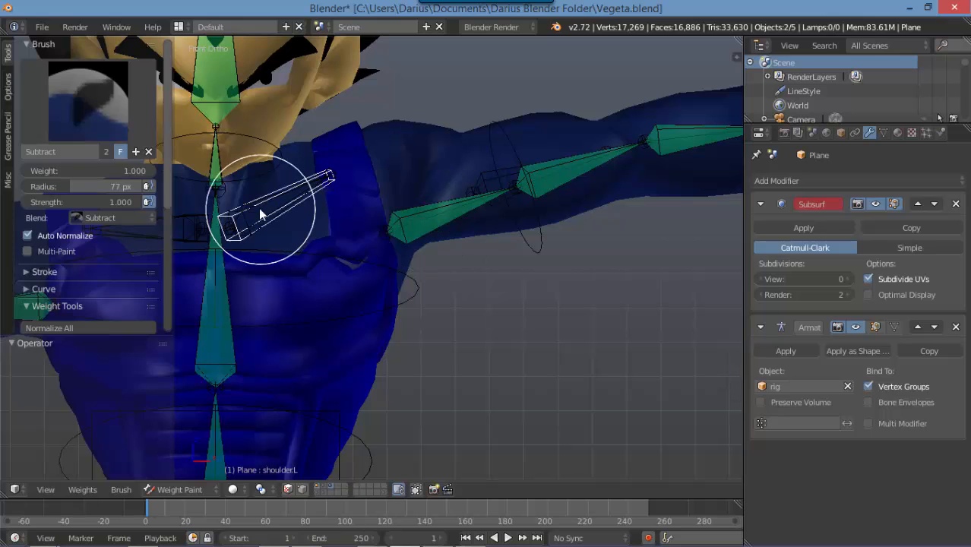
{"action": "right_click", "coordinate": [258, 223]}
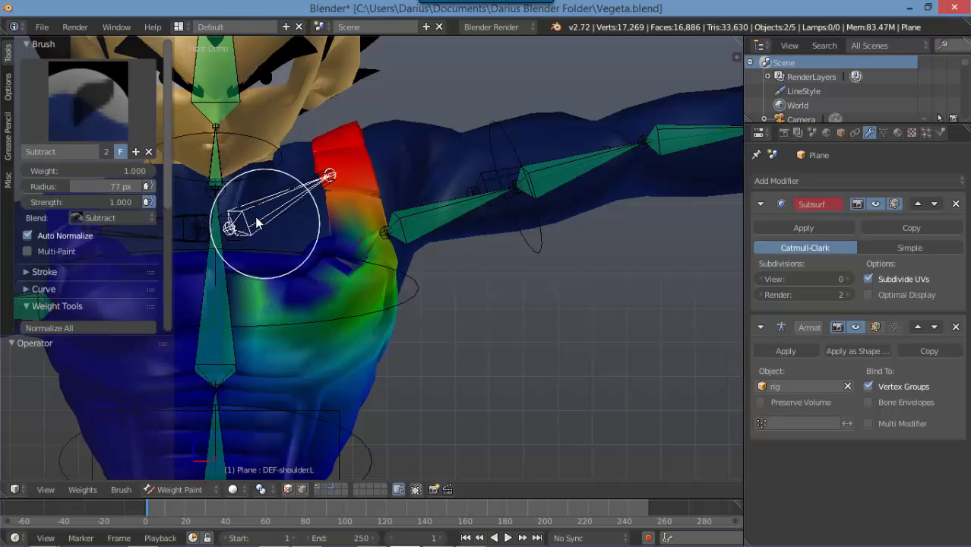
{"action": "left_click", "coordinate": [121, 217]}
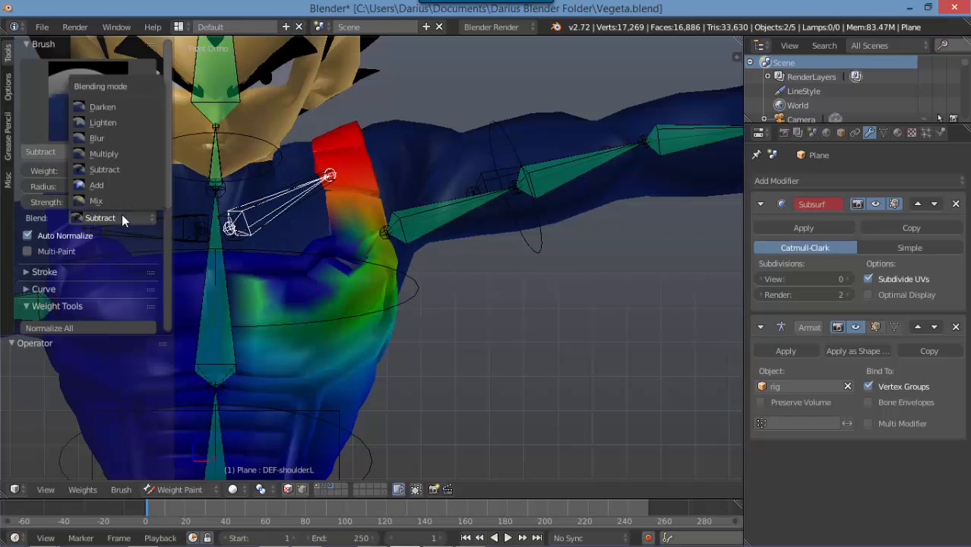
{"action": "left_click", "coordinate": [120, 139]}
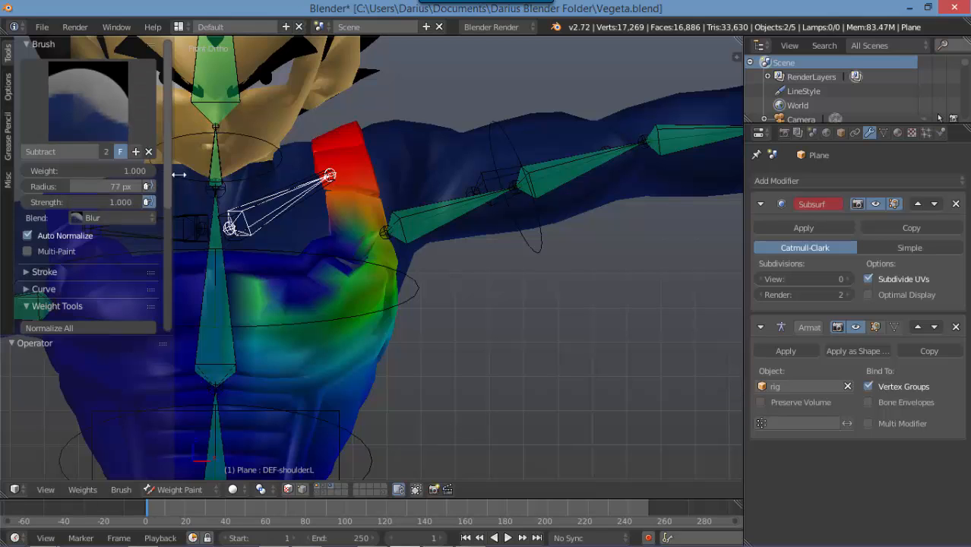
{"action": "key", "text": "f"}
{"action": "left_click", "coordinate": [316, 319]}
{"action": "mouse_move", "coordinate": [317, 319]}
{"action": "left_mouse_down"}
{"action": "mouse_move", "coordinate": [313, 297]}
{"action": "mouse_move", "coordinate": [291, 283]}
{"action": "mouse_move", "coordinate": [300, 265]}
{"action": "mouse_move", "coordinate": [346, 243]}
{"action": "mouse_move", "coordinate": [338, 234]}
{"action": "mouse_move", "coordinate": [330, 260]}
{"action": "mouse_move", "coordinate": [284, 288]}
{"action": "mouse_move", "coordinate": [304, 309]}
{"action": "mouse_move", "coordinate": [260, 273]}
{"action": "mouse_move", "coordinate": [311, 266]}
{"action": "mouse_move", "coordinate": [337, 203]}
{"action": "left_mouse_up"}
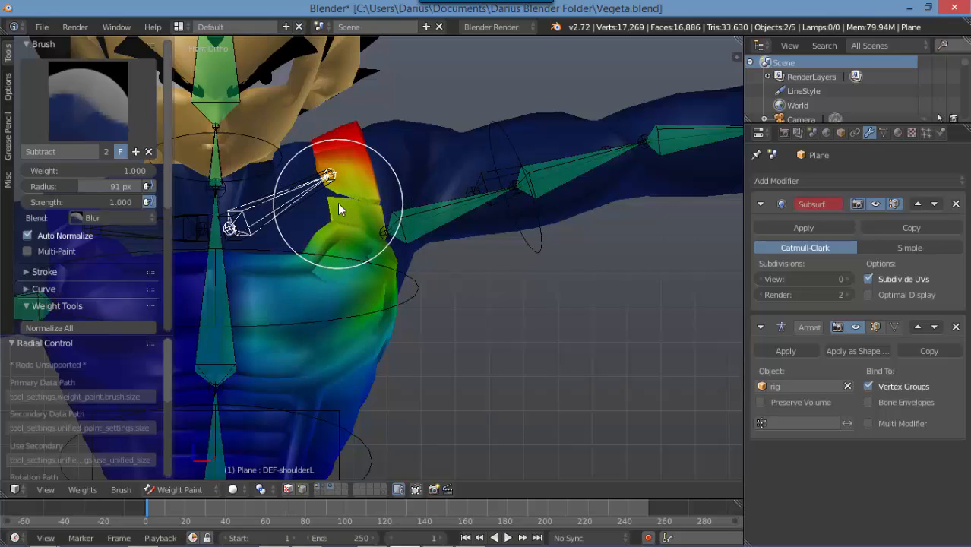
Paint DEF-shoulder.L weight of 1.000 along the left strap and its base with Mix blending, and inspect the armor from the front
{"action": "left_click", "coordinate": [109, 217]}
{"action": "left_click", "coordinate": [110, 195]}
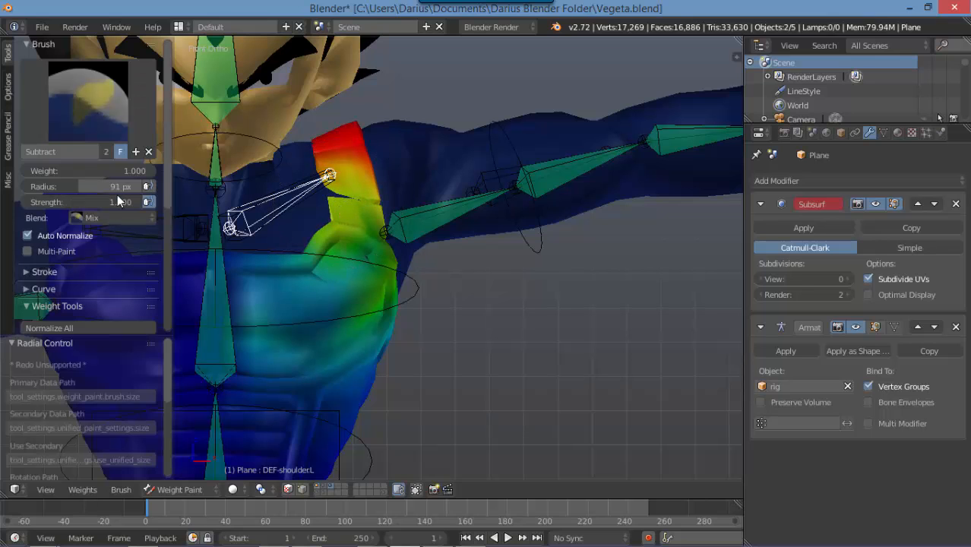
{"action": "mouse_move", "coordinate": [264, 190]}
{"action": "left_mouse_down"}
{"action": "mouse_move", "coordinate": [367, 180]}
{"action": "mouse_move", "coordinate": [378, 258]}
{"action": "mouse_move", "coordinate": [331, 250]}
{"action": "mouse_move", "coordinate": [229, 285]}
{"action": "mouse_move", "coordinate": [252, 311]}
{"action": "mouse_move", "coordinate": [287, 289]}
{"action": "mouse_move", "coordinate": [233, 347]}
{"action": "left_mouse_up"}
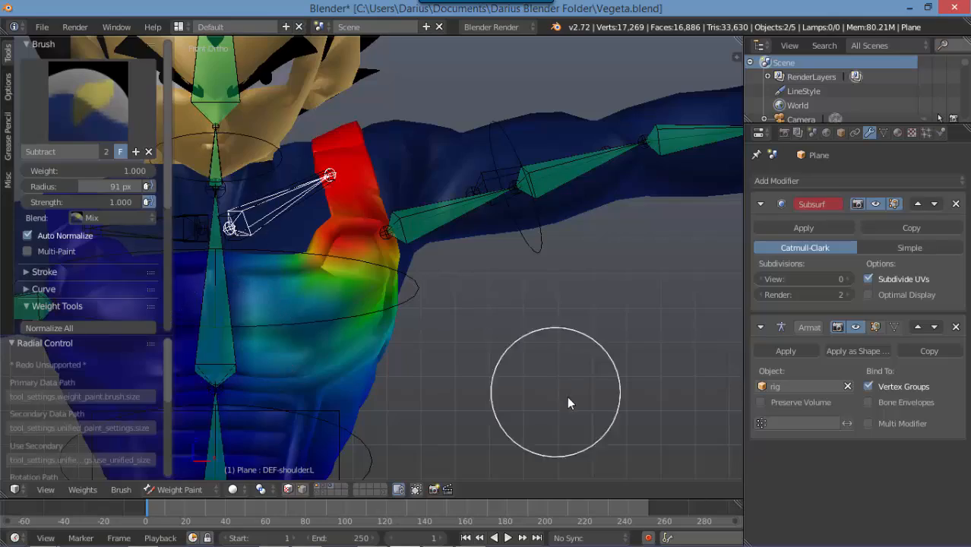
{"action": "mouse_move", "coordinate": [567, 396]}
{"action": "middle_mouse_down"}
{"action": "mouse_move", "coordinate": [420, 299]}
{"action": "mouse_move", "coordinate": [178, 297]}
{"action": "mouse_move", "coordinate": [499, 324]}
{"action": "middle_mouse_up"}
{"action": "key", "text": "KP_1"}
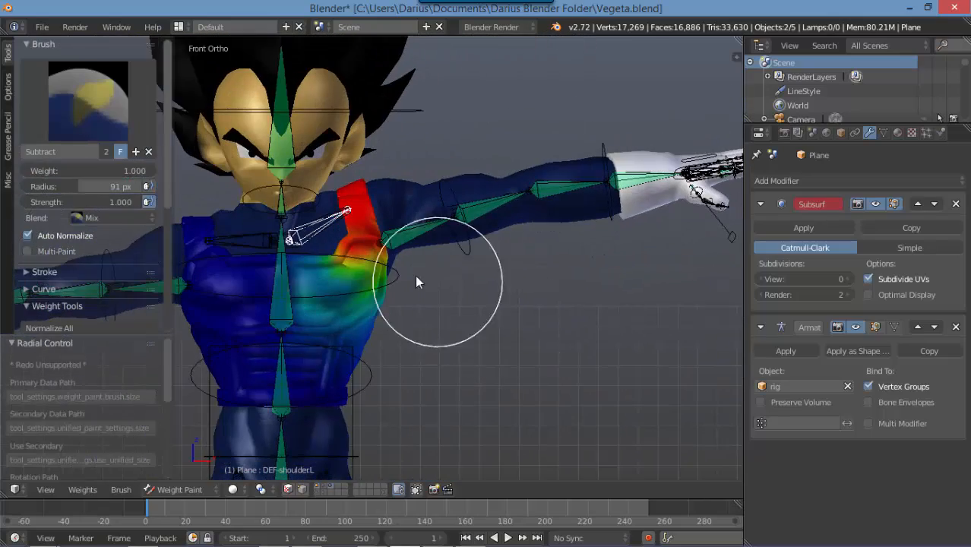
{"action": "middle_click_drag", "start_coordinate": [417, 275], "coordinate": [547, 255], "text": "shift"}
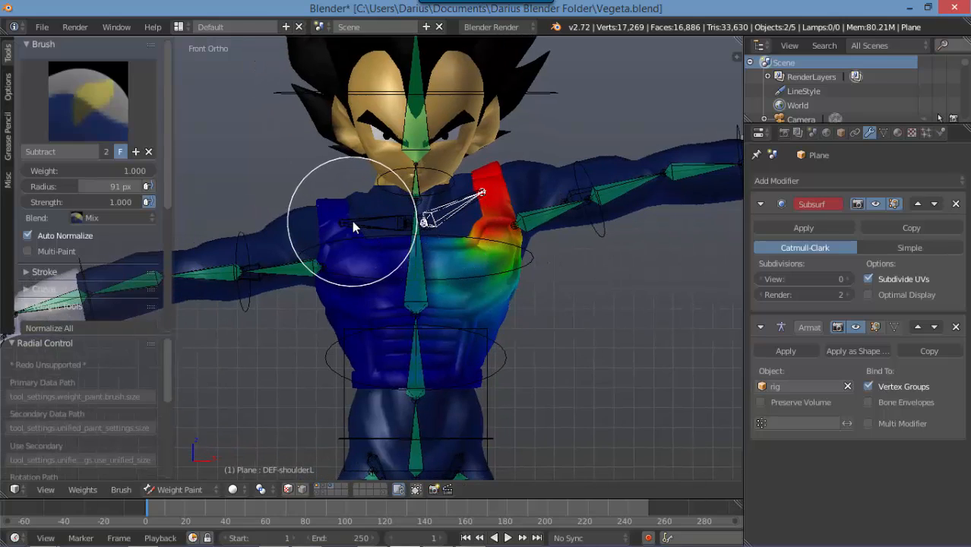
Test-rotate the rig's shoulder.R control upward to examine the right side of the armor, and cancel the rotation
{"action": "key", "text": "ctrl+Tab"}
{"action": "scroll", "coordinate": [352, 221], "scroll_direction": "up", "scroll_amount": 3}
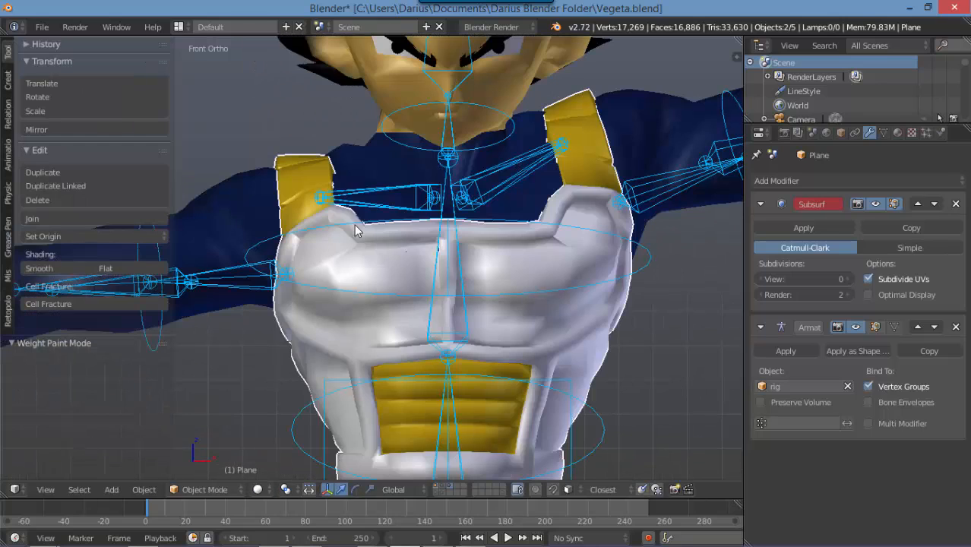
{"action": "right_click", "coordinate": [345, 190]}
{"action": "scroll", "coordinate": [346, 191], "scroll_direction": "down", "scroll_amount": 5}
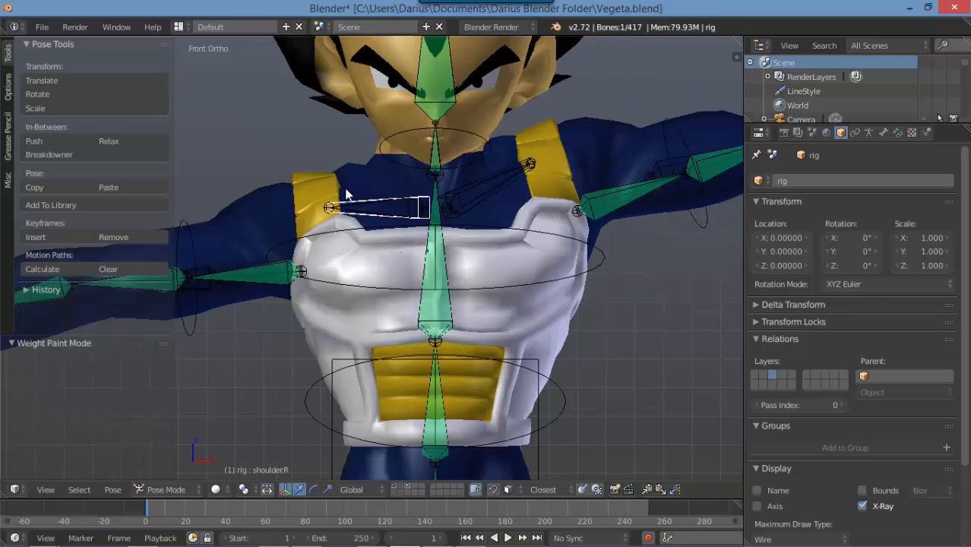
{"action": "key", "text": "r"}
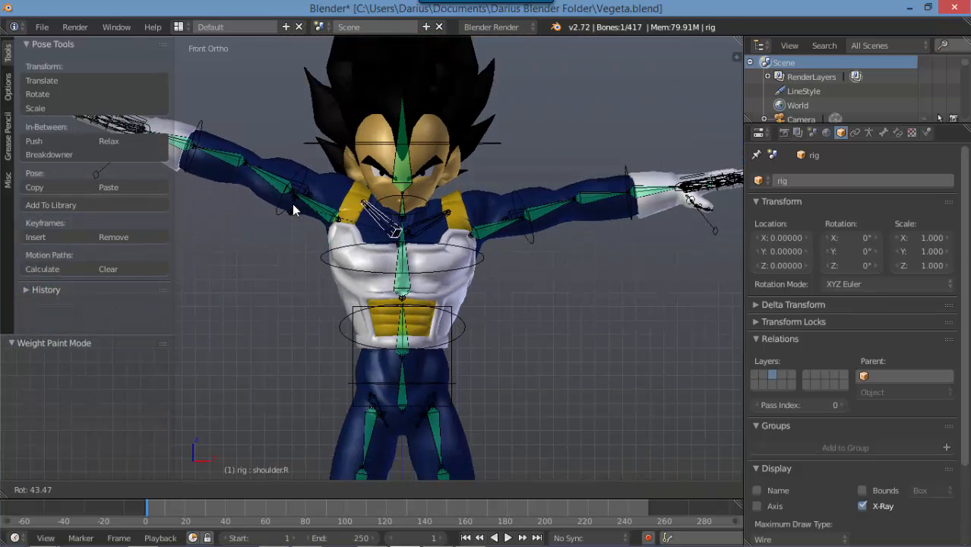
{"action": "left_click", "coordinate": [282, 224]}
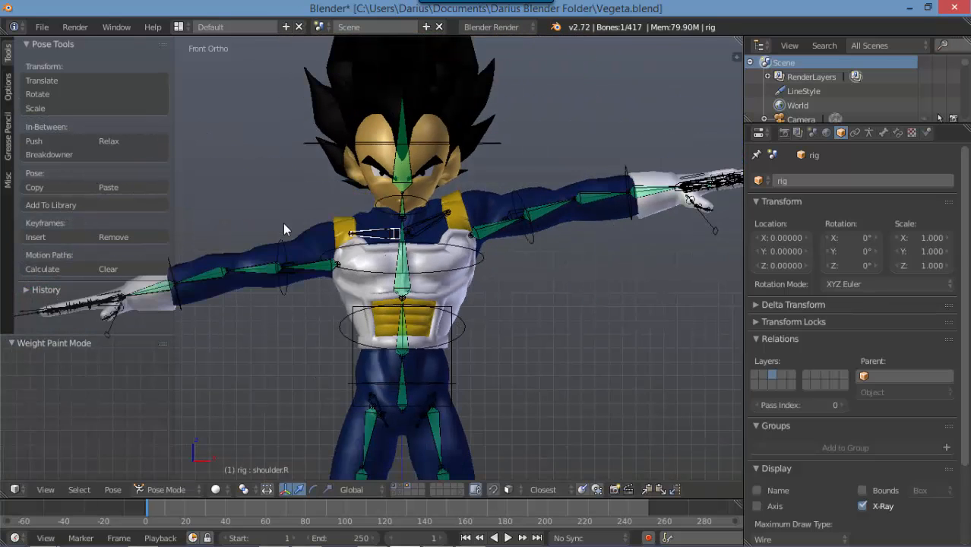
Clear the rotation of all the rig's pose bones and deselect them
{"action": "key", "text": "a"}
{"action": "key", "text": "a"}
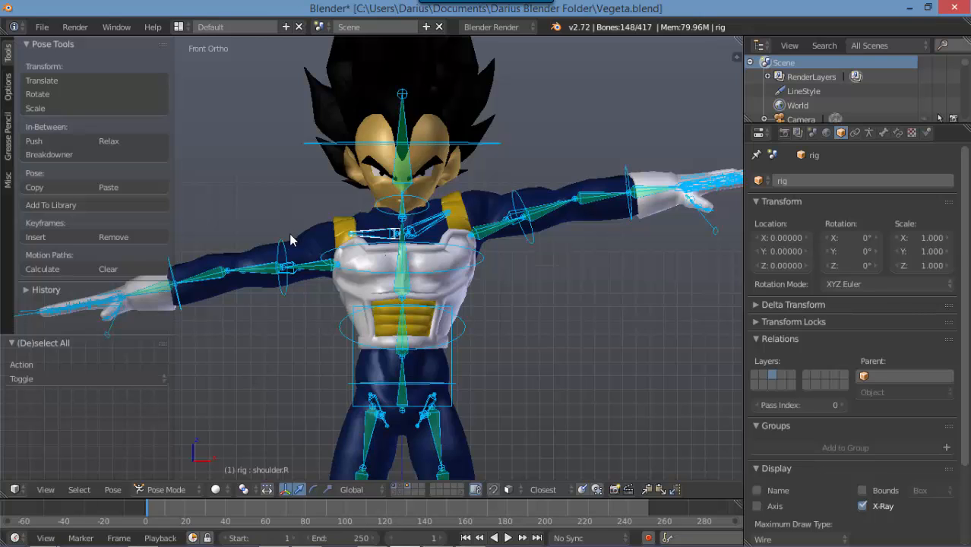
{"action": "key", "text": "alt+r"}
{"action": "scroll", "coordinate": [465, 278], "scroll_direction": "down", "scroll_amount": 3}
{"action": "scroll", "coordinate": [461, 253], "scroll_direction": "up", "scroll_amount": 1}
{"action": "middle_click_drag", "start_coordinate": [461, 254], "coordinate": [359, 250]}
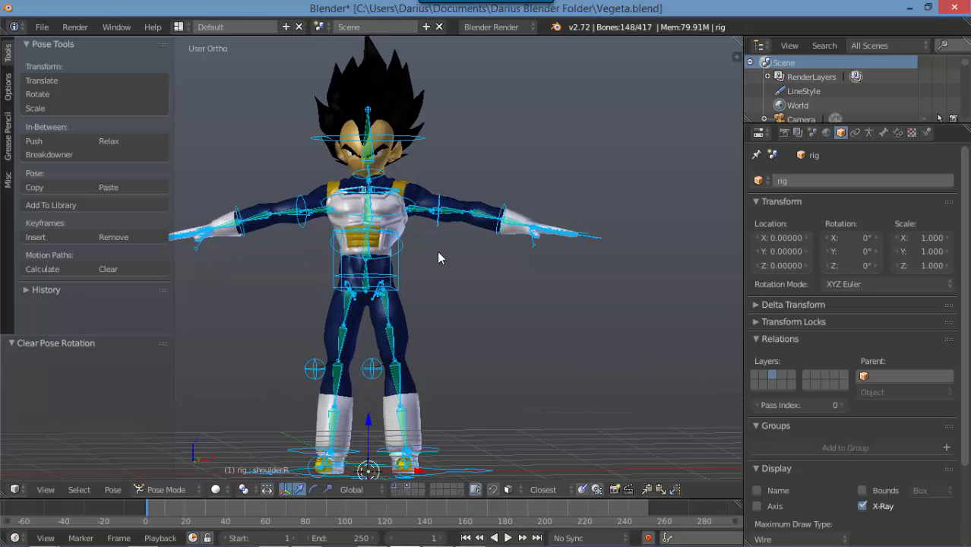
{"action": "key", "text": "a"}
Rotate the rig's chest control forward by about 89° in the right side view
{"action": "scroll", "coordinate": [448, 249], "scroll_direction": "up", "scroll_amount": 4}
{"action": "middle_click_drag", "start_coordinate": [456, 245], "coordinate": [365, 222]}
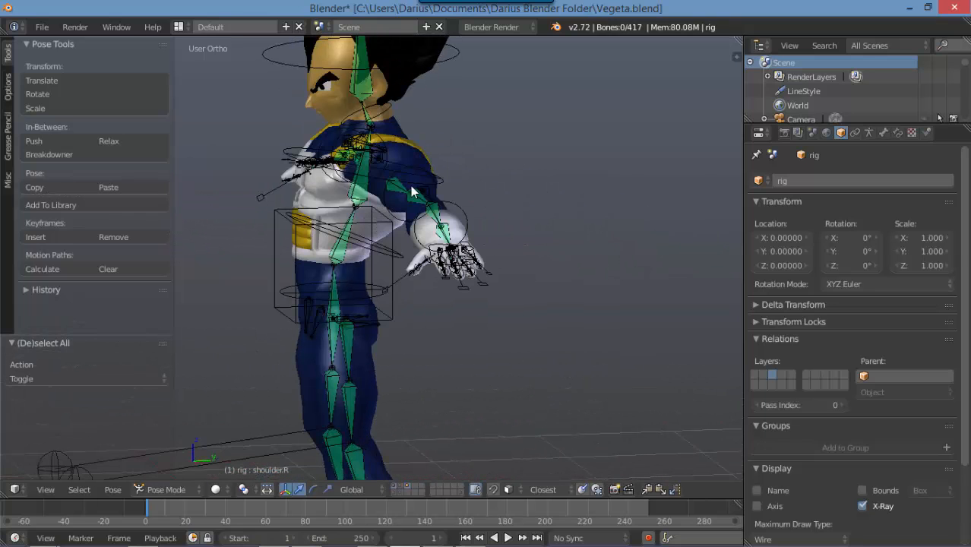
{"action": "right_click", "coordinate": [439, 182]}
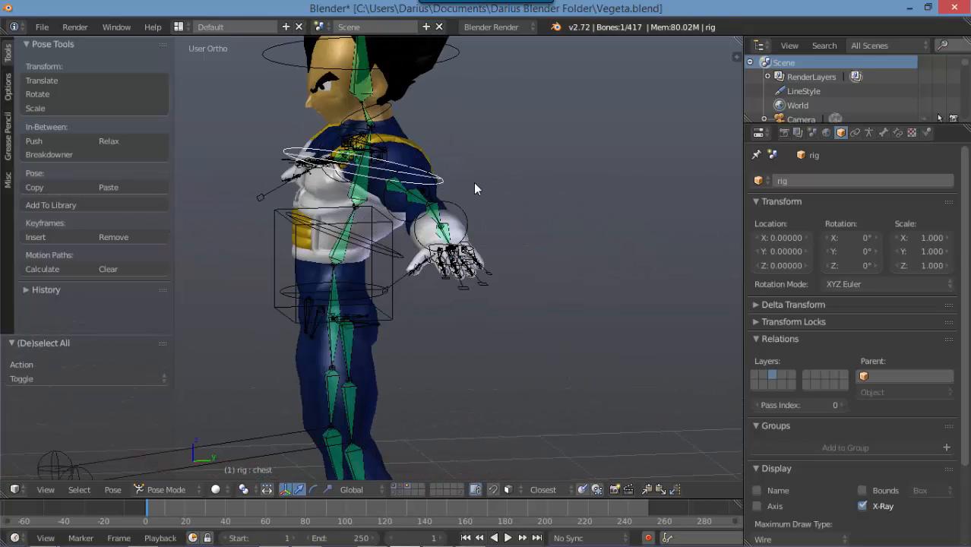
{"action": "key", "text": "KP_3"}
{"action": "key", "text": "r"}
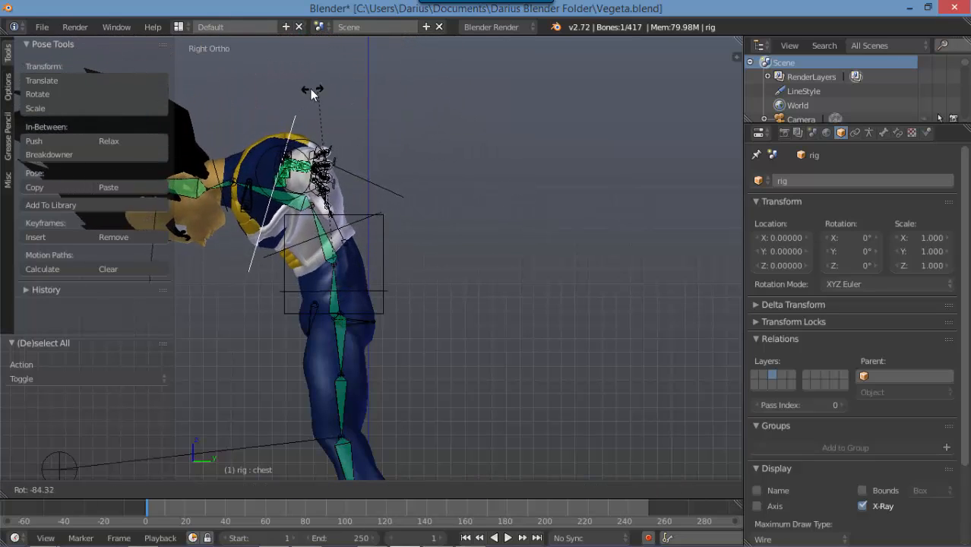
{"action": "left_click", "coordinate": [293, 148]}
Put the armor into Weight Paint mode and show it in wireframe to reveal the bent chest area
{"action": "middle_click_drag", "start_coordinate": [268, 219], "coordinate": [372, 168]}
{"action": "middle_click_drag", "start_coordinate": [410, 200], "coordinate": [477, 215]}
{"action": "scroll", "coordinate": [364, 169], "scroll_direction": "up", "scroll_amount": 3}
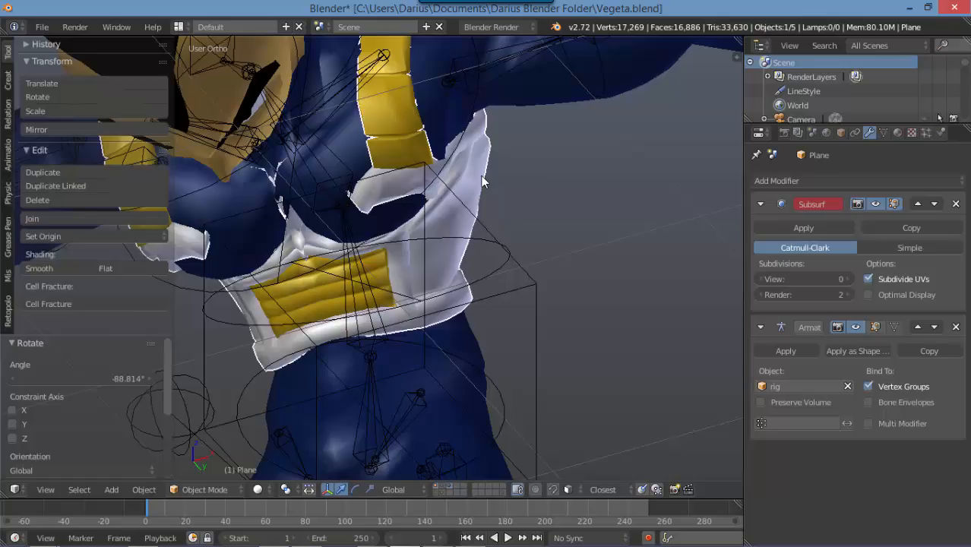
{"action": "key", "text": "ctrl+Tab"}
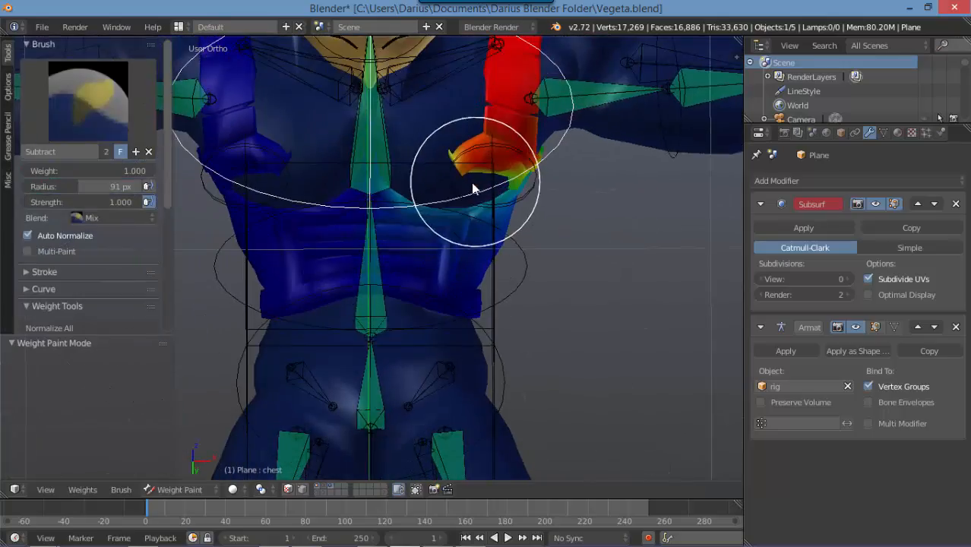
{"action": "key", "text": "z"}
{"action": "mouse_move", "coordinate": [443, 190]}
{"action": "middle_mouse_down"}
{"action": "mouse_move", "coordinate": [440, 206]}
{"action": "mouse_move", "coordinate": [460, 220]}
{"action": "mouse_move", "coordinate": [427, 218]}
{"action": "mouse_move", "coordinate": [418, 271]}
{"action": "mouse_move", "coordinate": [412, 199]}
{"action": "mouse_move", "coordinate": [395, 197]}
{"action": "mouse_move", "coordinate": [383, 213]}
{"action": "middle_mouse_up"}
{"action": "scroll", "coordinate": [428, 219], "scroll_direction": "up", "scroll_amount": 1}
Set the Subtract brush's blending back to Subtract and switch to the Mix brush
{"action": "left_click", "coordinate": [110, 217]}
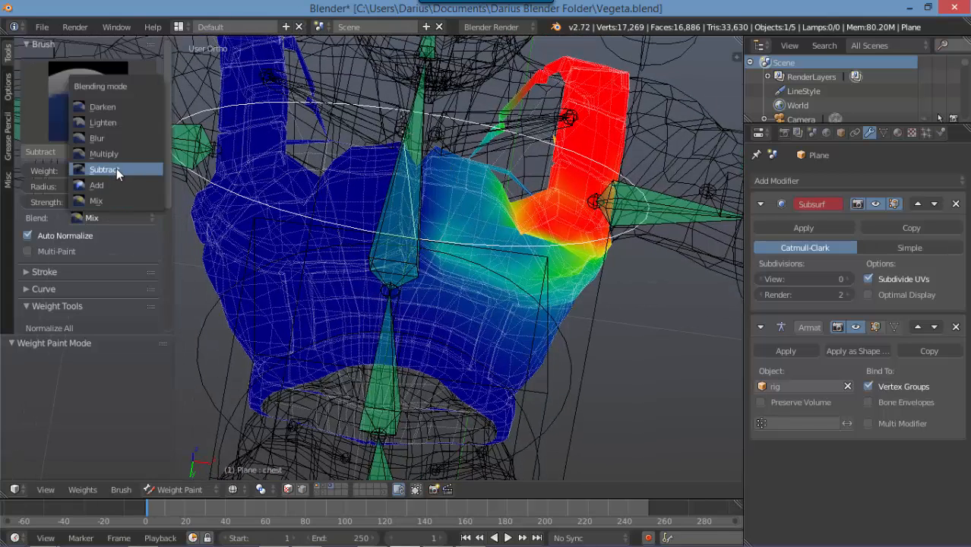
{"action": "left_click", "coordinate": [117, 170]}
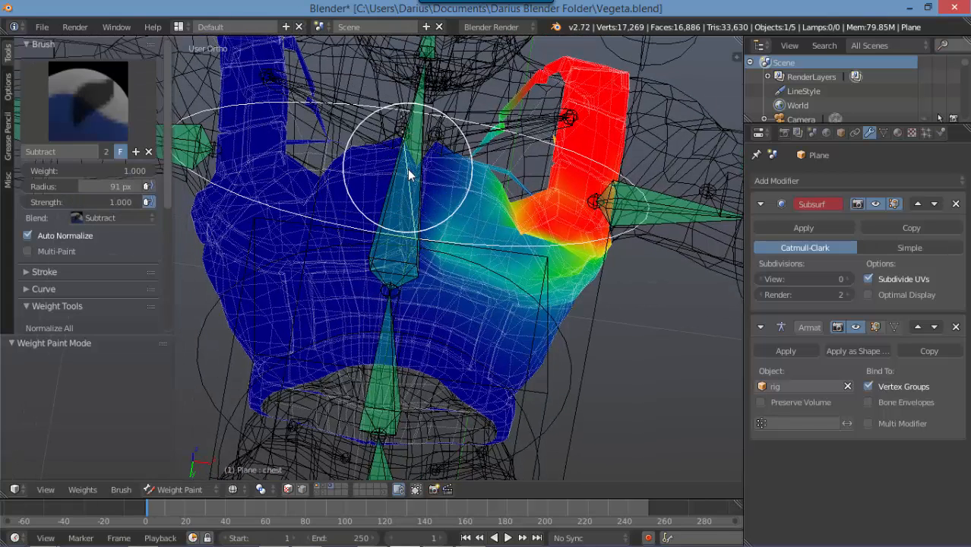
{"action": "key", "text": "z"}
{"action": "key", "text": "z"}
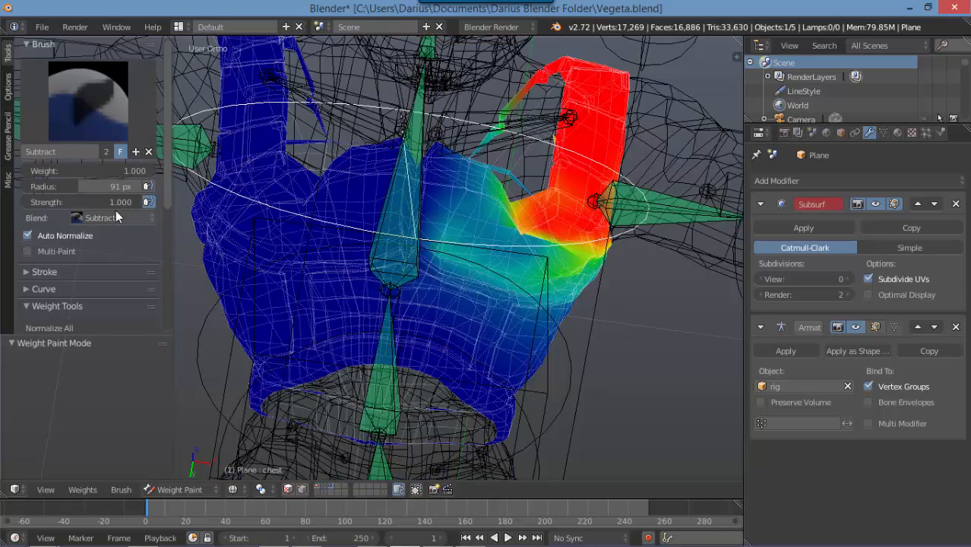
{"action": "left_click", "coordinate": [94, 121]}
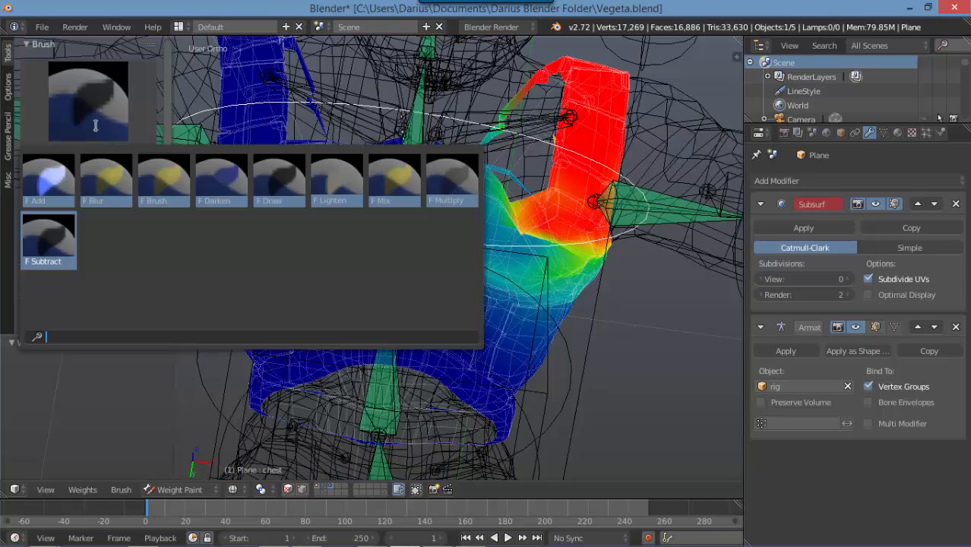
{"action": "left_click", "coordinate": [416, 183]}
Try painting weight of 1.000 around the middle of the armor's upper chest, and undo the strokes
{"action": "mouse_move", "coordinate": [427, 189]}
{"action": "left_mouse_down"}
{"action": "mouse_move", "coordinate": [436, 169]}
{"action": "mouse_move", "coordinate": [424, 211]}
{"action": "left_mouse_up"}
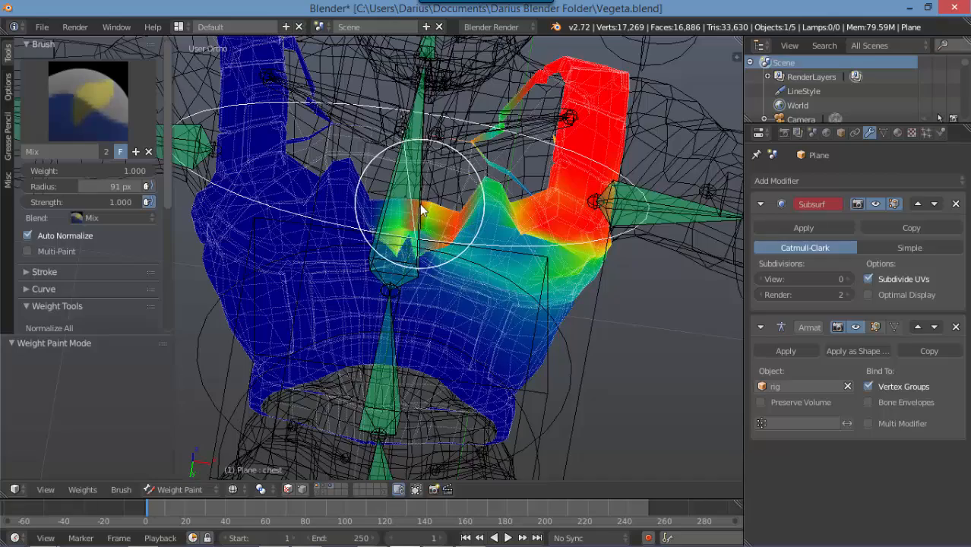
{"action": "key", "text": "ctrl+z"}
{"action": "scroll", "coordinate": [424, 215], "scroll_direction": "up", "scroll_amount": 4}
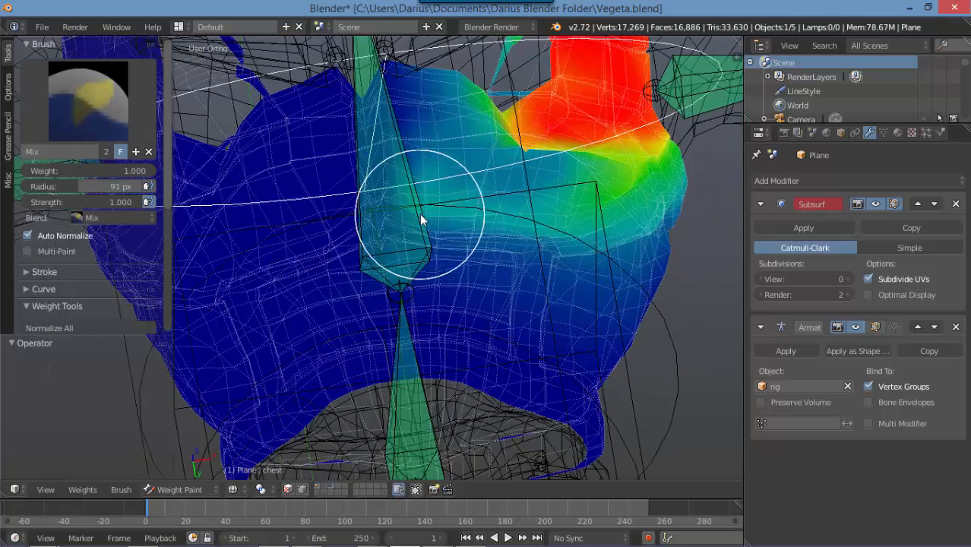
{"action": "left_click", "coordinate": [443, 206]}
{"action": "key", "text": "ctrl+z"}
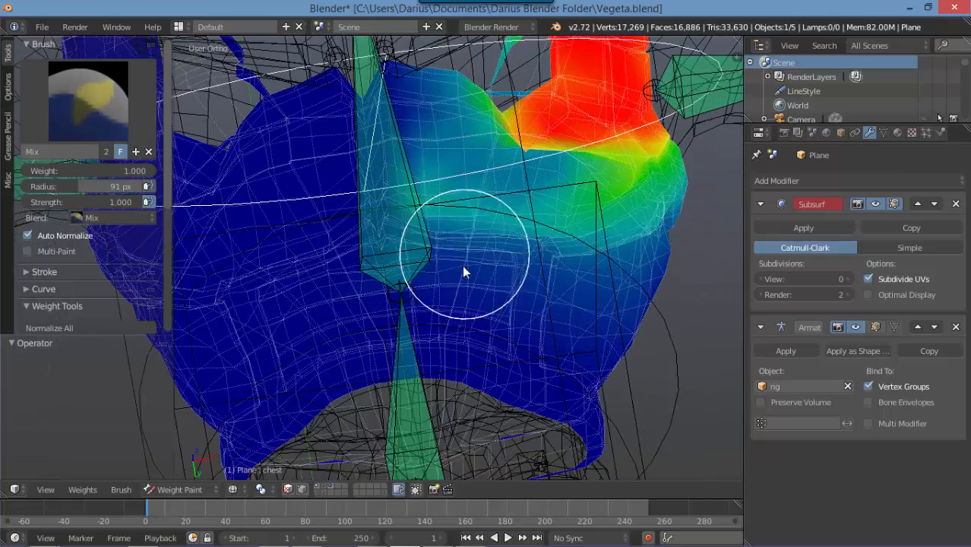
Set the brush weight to 0.368 and paint the armor's upper chest beside the spine, returning to solid shading
{"action": "left_click", "coordinate": [414, 490]}
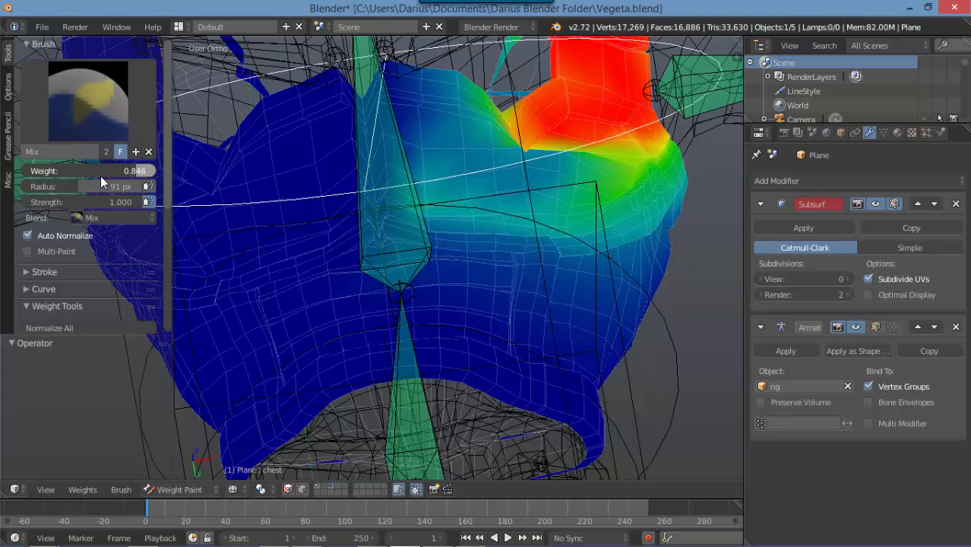
{"action": "left_click_drag", "start_coordinate": [144, 171], "coordinate": [68, 184]}
{"action": "mouse_move", "coordinate": [434, 178]}
{"action": "left_mouse_down"}
{"action": "mouse_move", "coordinate": [527, 206]}
{"action": "mouse_move", "coordinate": [439, 193]}
{"action": "left_mouse_up"}
{"action": "key", "text": "z"}
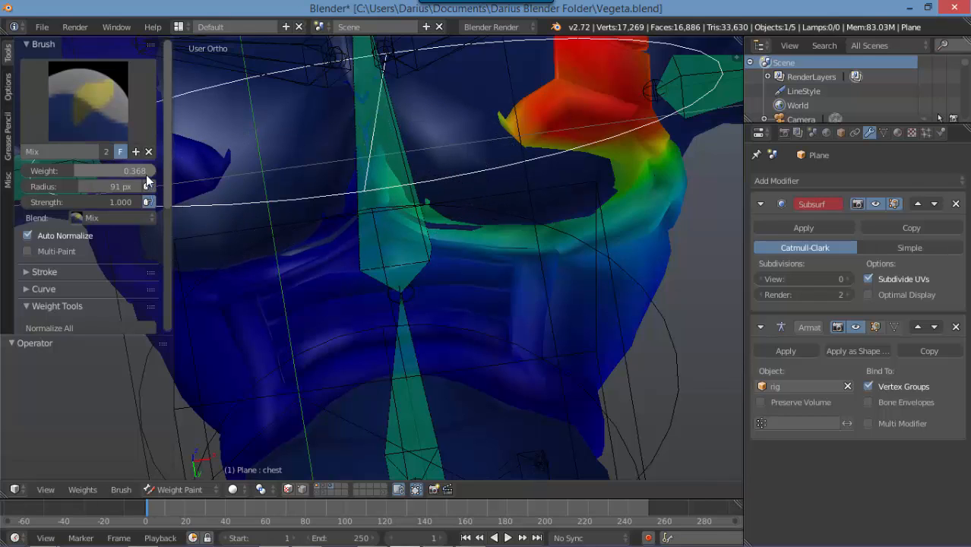
Paint weight of 0.648 over the armor's left upper chest and its middle edge with the Mix brush, checking in wireframe
{"action": "left_click_drag", "start_coordinate": [148, 174], "coordinate": [190, 169]}
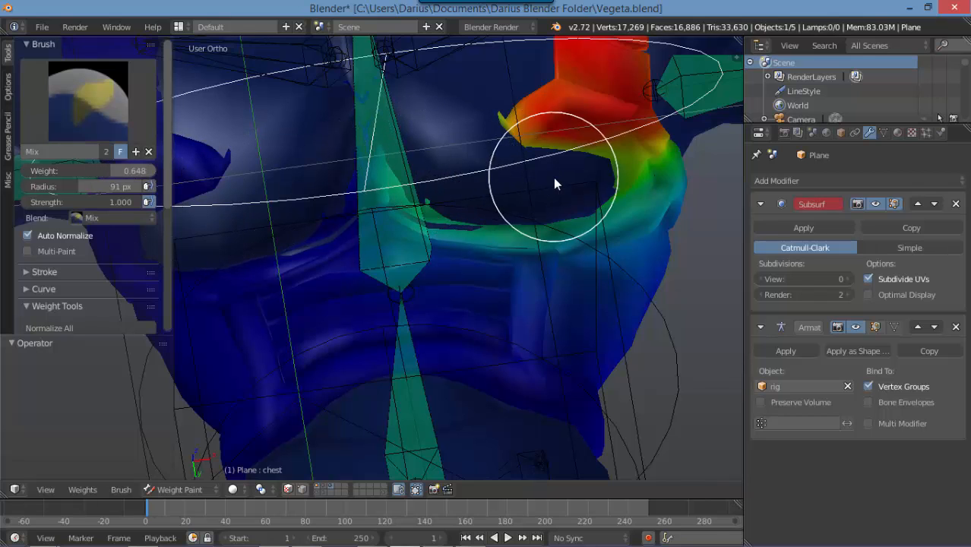
{"action": "mouse_move", "coordinate": [553, 178]}
{"action": "left_mouse_down"}
{"action": "mouse_move", "coordinate": [513, 179]}
{"action": "mouse_move", "coordinate": [556, 175]}
{"action": "mouse_move", "coordinate": [584, 193]}
{"action": "mouse_move", "coordinate": [524, 200]}
{"action": "mouse_move", "coordinate": [541, 168]}
{"action": "mouse_move", "coordinate": [531, 135]}
{"action": "mouse_move", "coordinate": [515, 161]}
{"action": "mouse_move", "coordinate": [523, 173]}
{"action": "mouse_move", "coordinate": [494, 152]}
{"action": "left_mouse_up"}
{"action": "left_click", "coordinate": [110, 217]}
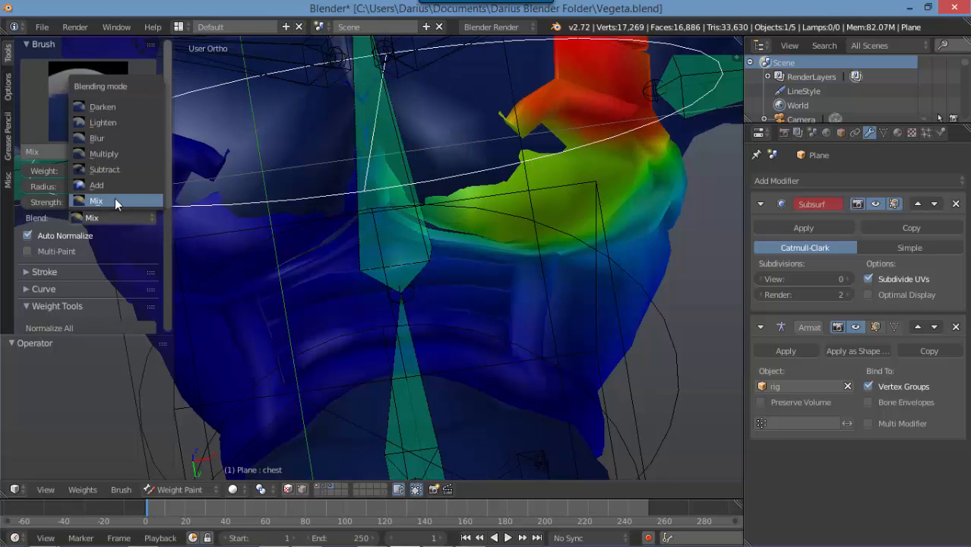
{"action": "key", "text": "z"}
{"action": "mouse_move", "coordinate": [412, 159]}
{"action": "left_mouse_down"}
{"action": "mouse_move", "coordinate": [438, 170]}
{"action": "mouse_move", "coordinate": [422, 123]}
{"action": "mouse_move", "coordinate": [404, 123]}
{"action": "left_mouse_up"}
{"action": "mouse_move", "coordinate": [400, 118]}
{"action": "middle_mouse_down"}
{"action": "mouse_move", "coordinate": [385, 150]}
{"action": "mouse_move", "coordinate": [343, 132]}
{"action": "middle_mouse_up"}
{"action": "scroll", "coordinate": [385, 151], "scroll_direction": "up", "scroll_amount": 2}
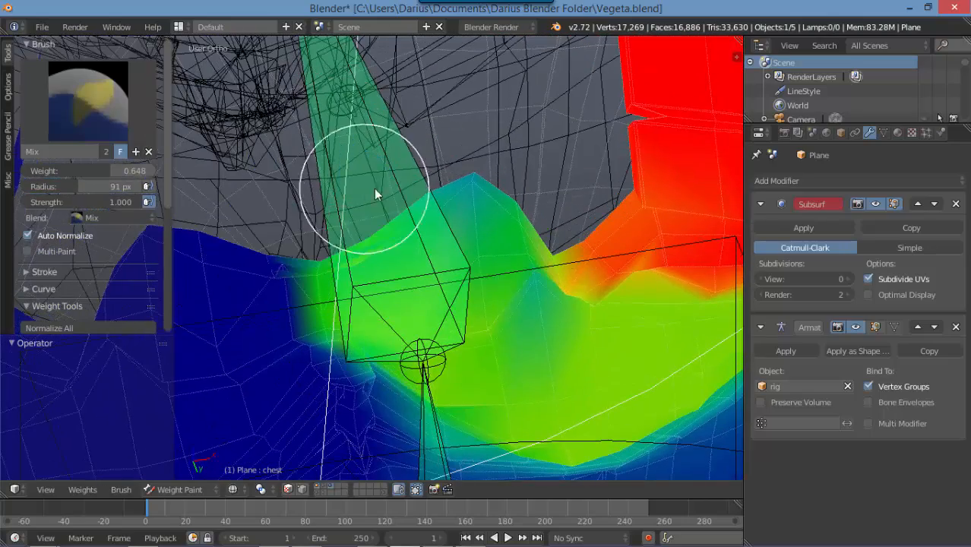
{"action": "mouse_move", "coordinate": [433, 193]}
{"action": "left_mouse_down"}
{"action": "mouse_move", "coordinate": [505, 214]}
{"action": "mouse_move", "coordinate": [531, 269]}
{"action": "mouse_move", "coordinate": [529, 296]}
{"action": "mouse_move", "coordinate": [436, 260]}
{"action": "mouse_move", "coordinate": [352, 266]}
{"action": "mouse_move", "coordinate": [425, 283]}
{"action": "left_mouse_up"}
Set the Mix brush's weight to 1.000, test it on the armor's left upper chest, and enlarge the brush radius to 156 px
{"action": "mouse_move", "coordinate": [464, 366]}
{"action": "middle_mouse_down"}
{"action": "mouse_move", "coordinate": [481, 227]}
{"action": "mouse_move", "coordinate": [460, 260]}
{"action": "middle_mouse_up"}
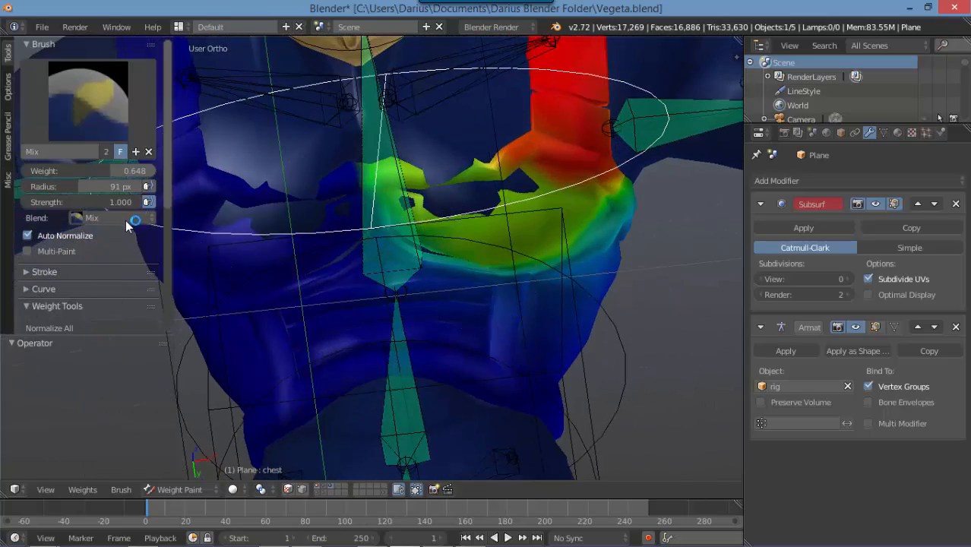
{"action": "left_click_drag", "start_coordinate": [128, 171], "coordinate": [155, 172]}
{"action": "scroll", "coordinate": [262, 216], "scroll_direction": "up", "scroll_amount": 3}
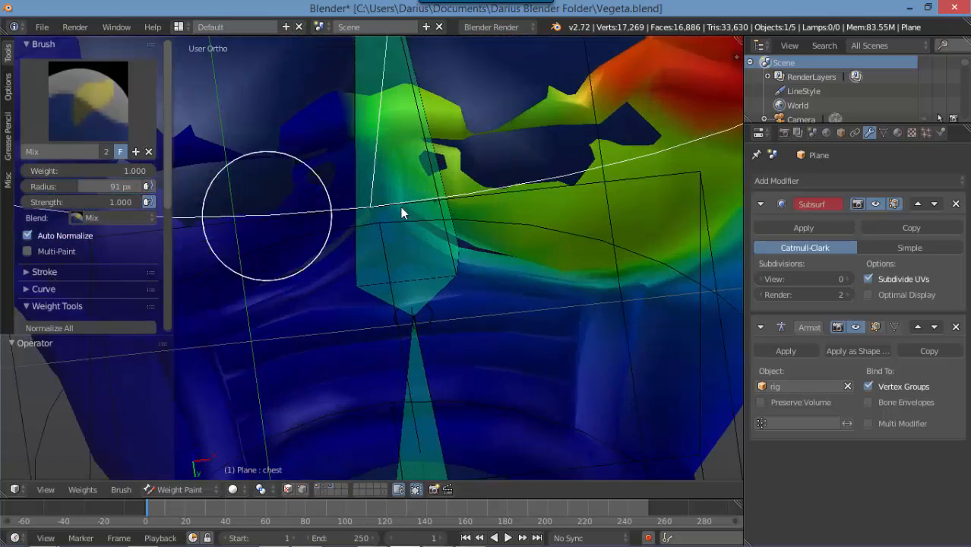
{"action": "mouse_move", "coordinate": [488, 173]}
{"action": "left_mouse_down"}
{"action": "mouse_move", "coordinate": [438, 205]}
{"action": "mouse_move", "coordinate": [458, 228]}
{"action": "mouse_move", "coordinate": [514, 190]}
{"action": "mouse_move", "coordinate": [496, 213]}
{"action": "mouse_move", "coordinate": [411, 228]}
{"action": "mouse_move", "coordinate": [449, 212]}
{"action": "mouse_move", "coordinate": [465, 261]}
{"action": "left_mouse_up"}
{"action": "key", "text": "ctrl+z"}
{"action": "key", "text": "f"}
{"action": "left_click", "coordinate": [523, 226]}
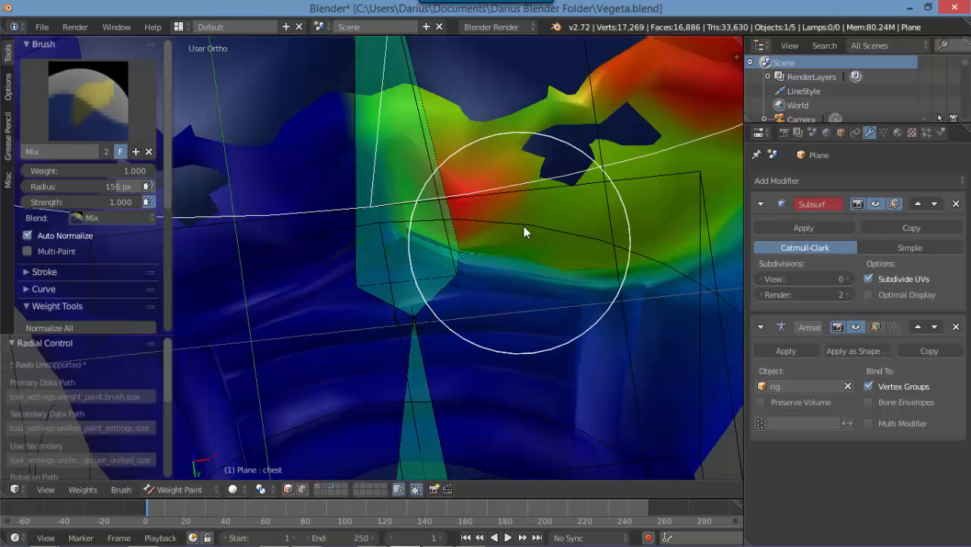
Paint weight of 1.000 across the armor's left upper chest up towards the shoulder strap with the Mix brush
{"action": "mouse_move", "coordinate": [558, 170]}
{"action": "left_mouse_down"}
{"action": "mouse_move", "coordinate": [570, 163]}
{"action": "mouse_move", "coordinate": [554, 189]}
{"action": "left_mouse_up"}
{"action": "middle_click_drag", "start_coordinate": [554, 189], "coordinate": [484, 176]}
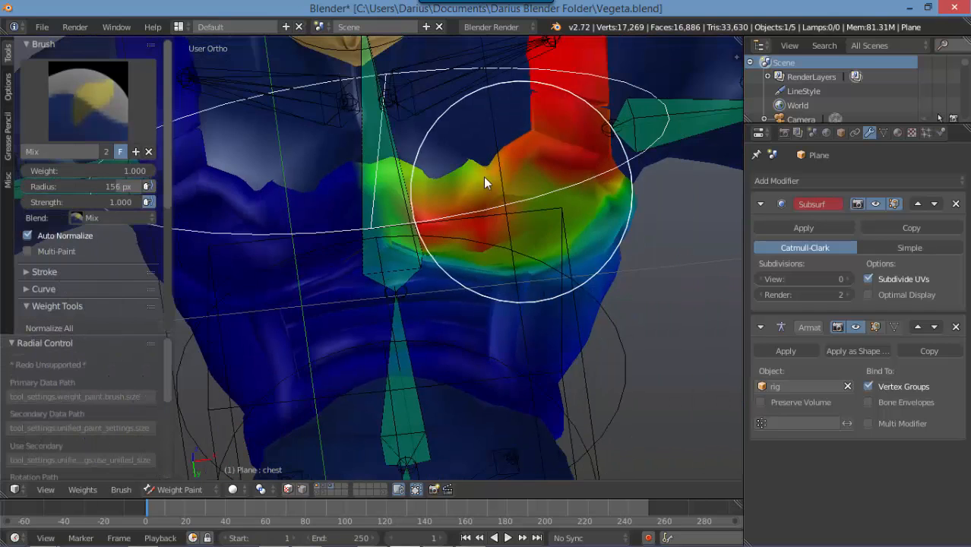
{"action": "mouse_move", "coordinate": [461, 174]}
{"action": "left_mouse_down"}
{"action": "mouse_move", "coordinate": [403, 173]}
{"action": "mouse_move", "coordinate": [499, 177]}
{"action": "left_mouse_up"}
{"action": "middle_click_drag", "start_coordinate": [514, 217], "coordinate": [249, 242]}
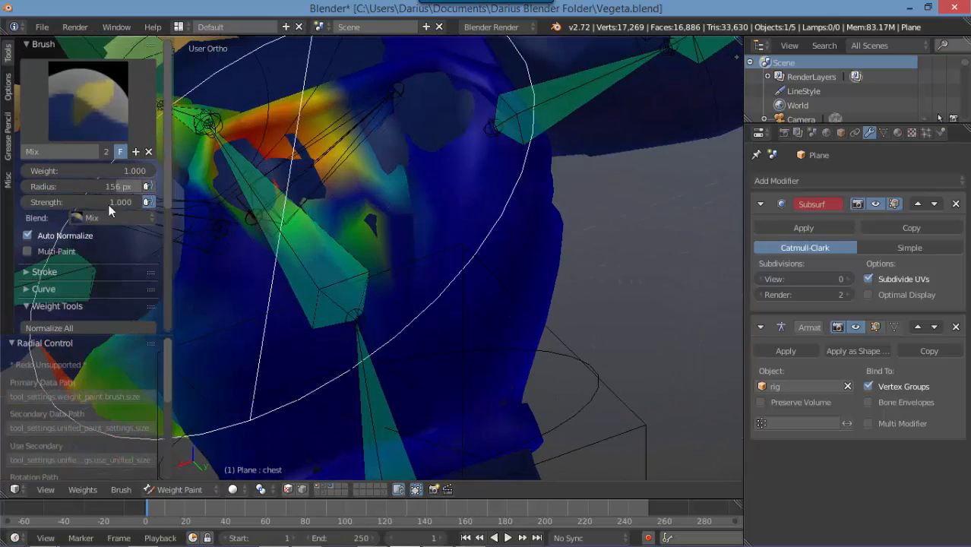
Switch to the Subtract brush and remove the chest bone's weight from the back of the armor
{"action": "scroll", "coordinate": [108, 204], "scroll_direction": "down", "scroll_amount": 2}
{"action": "left_click", "coordinate": [142, 180]}
{"action": "left_click", "coordinate": [69, 84]}
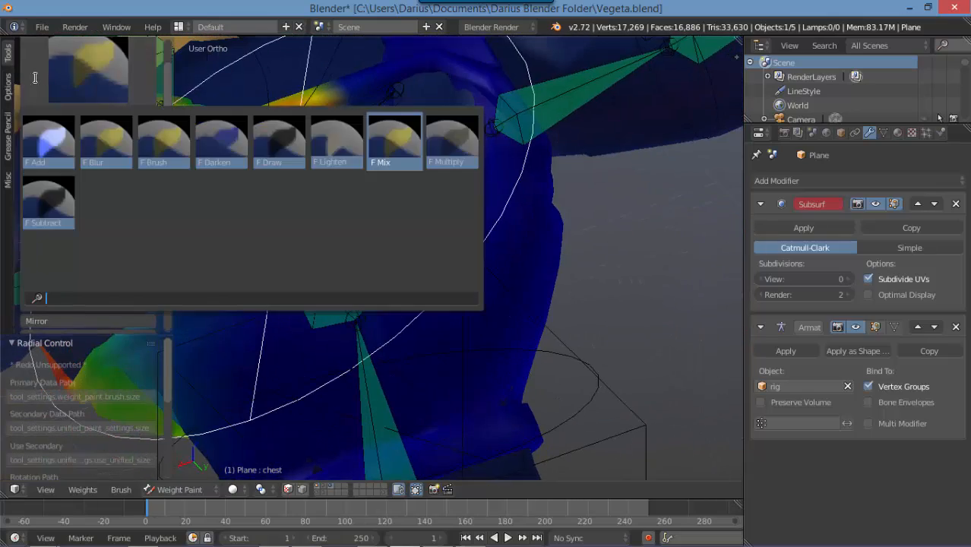
{"action": "left_click", "coordinate": [48, 199]}
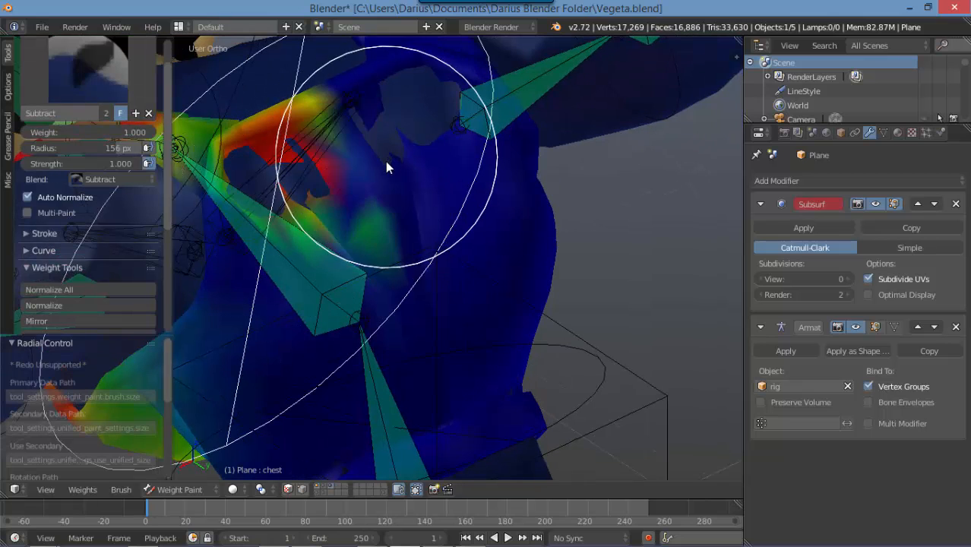
{"action": "mouse_move", "coordinate": [367, 133]}
{"action": "left_mouse_down"}
{"action": "mouse_move", "coordinate": [247, 168]}
{"action": "mouse_move", "coordinate": [224, 159]}
{"action": "left_mouse_up"}
{"action": "scroll", "coordinate": [253, 212], "scroll_direction": "down", "scroll_amount": 3}
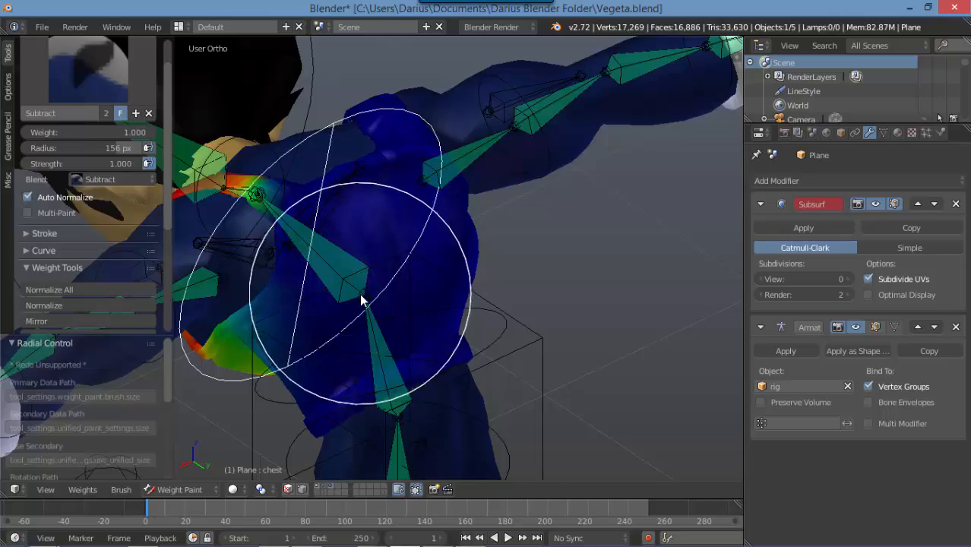
{"action": "middle_click_drag", "start_coordinate": [361, 295], "coordinate": [414, 287]}
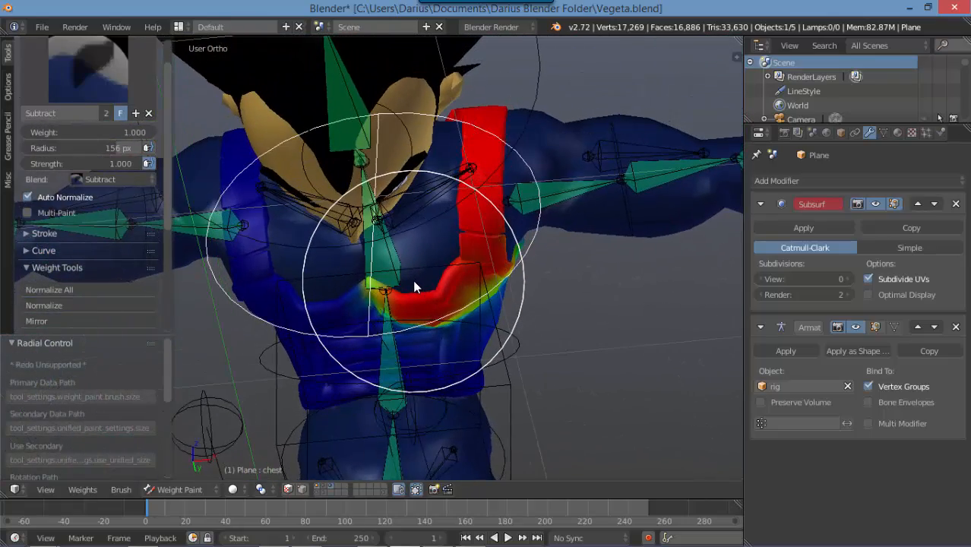
Clear the chest bone's rotation and return the armor to Object Mode
{"action": "key", "text": "alt+r"}
{"action": "scroll", "coordinate": [413, 282], "scroll_direction": "down", "scroll_amount": 4}
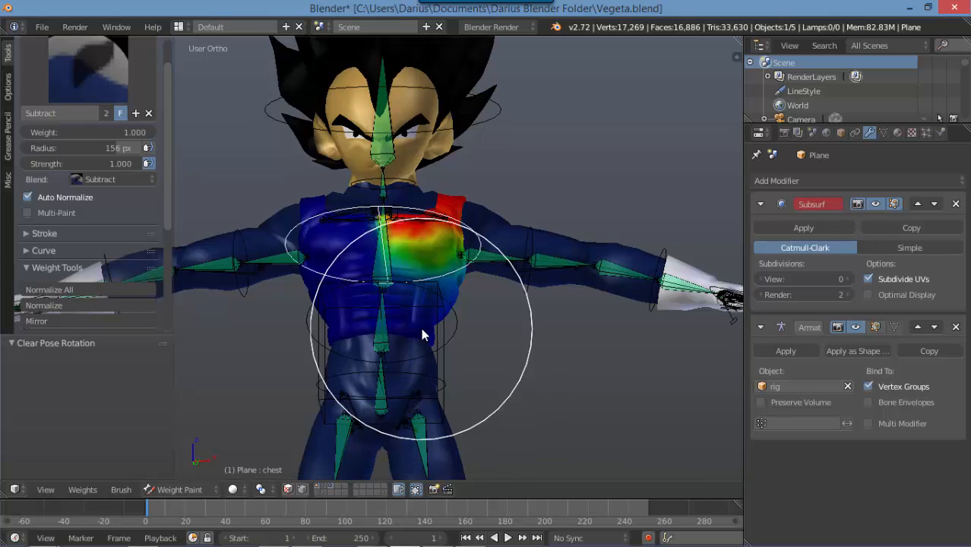
{"action": "key", "text": "ctrl+Tab"}
{"action": "mouse_move", "coordinate": [448, 294]}
{"action": "middle_mouse_down"}
{"action": "mouse_move", "coordinate": [484, 343]}
{"action": "mouse_move", "coordinate": [446, 347]}
{"action": "mouse_move", "coordinate": [498, 335]}
{"action": "middle_mouse_up"}
{"action": "scroll", "coordinate": [446, 347], "scroll_direction": "down", "scroll_amount": 3}
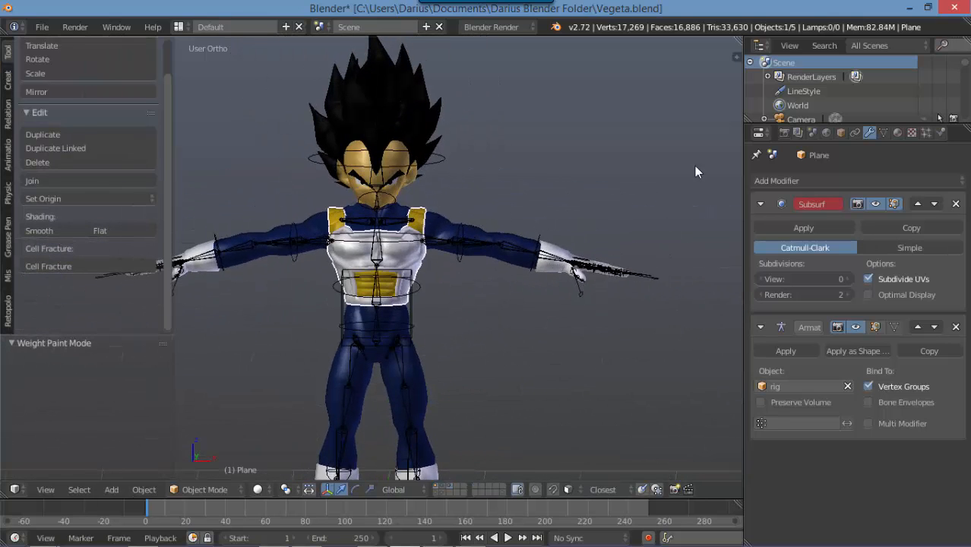
Select the rig in Pose Mode, hide its deform bone layer and view the whole character from the front
{"action": "right_click", "coordinate": [439, 162]}
{"action": "key", "text": "ctrl+Tab"}
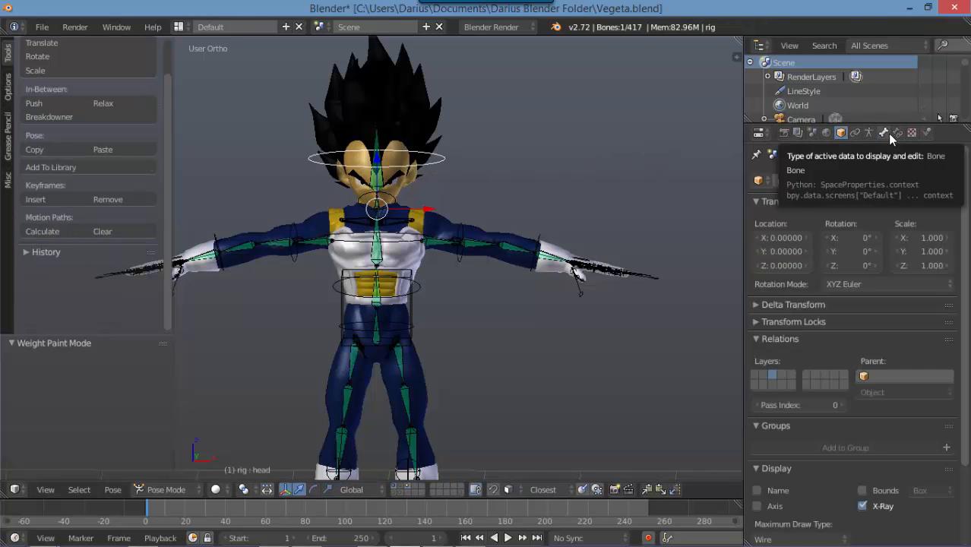
{"action": "left_click", "coordinate": [869, 133]}
{"action": "left_click", "coordinate": [921, 267], "text": "shift"}
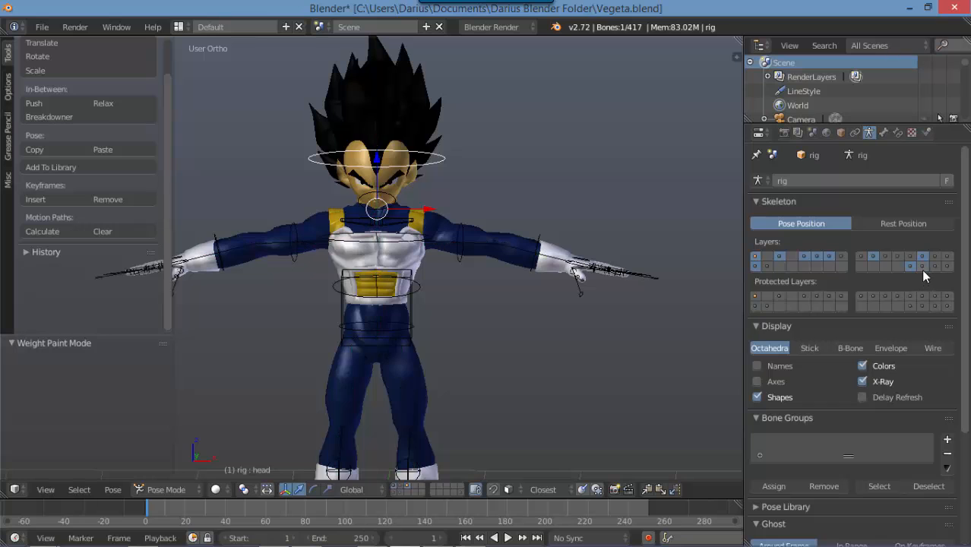
{"action": "middle_click_drag", "start_coordinate": [438, 279], "coordinate": [521, 250], "text": "shift"}
{"action": "key", "text": "t"}
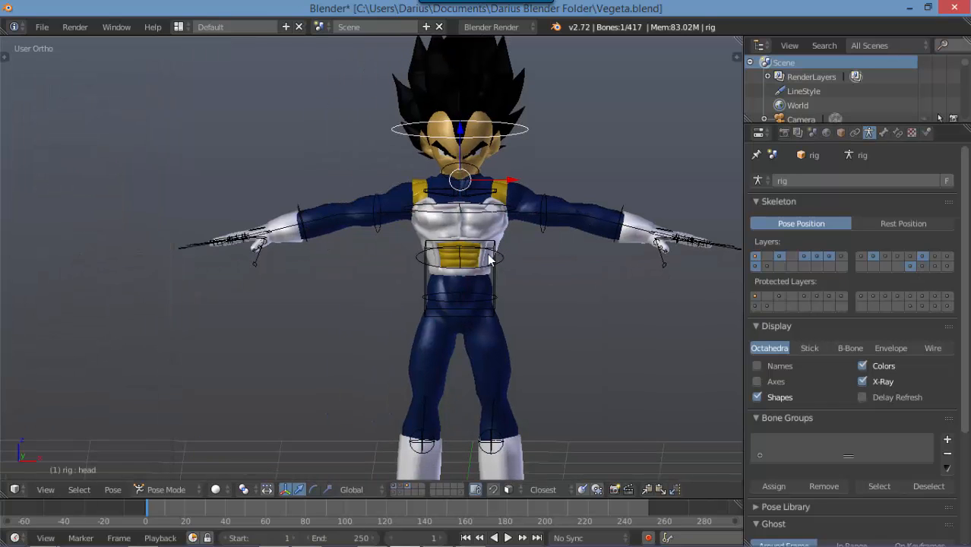
{"action": "key", "text": "KP_1"}
{"action": "scroll", "coordinate": [543, 285], "scroll_direction": "down", "scroll_amount": 2}
{"action": "middle_click_drag", "start_coordinate": [443, 231], "coordinate": [373, 230], "text": "shift"}
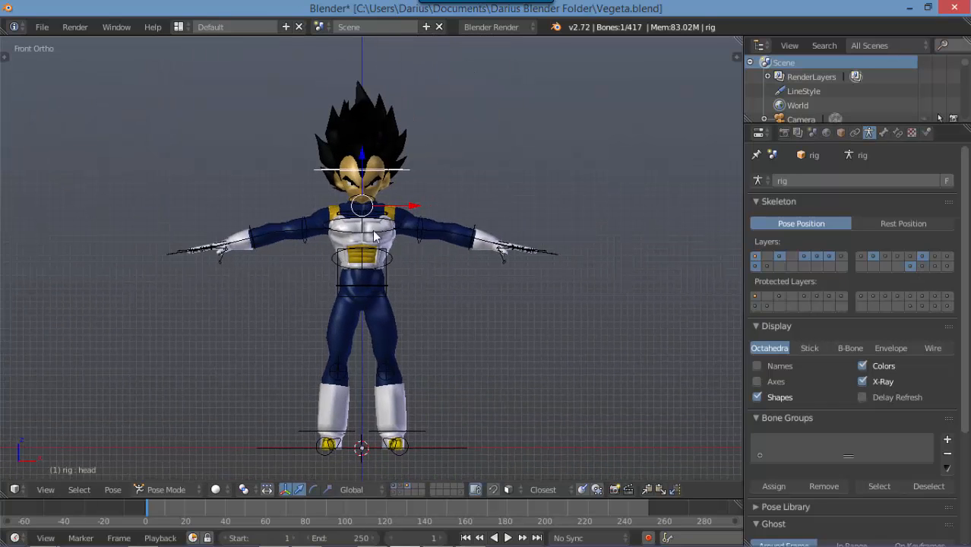
Rotate the left and right upper arm FK bones down so both arms hang beside the body
{"action": "right_click", "coordinate": [424, 221]}
{"action": "key", "text": "r"}
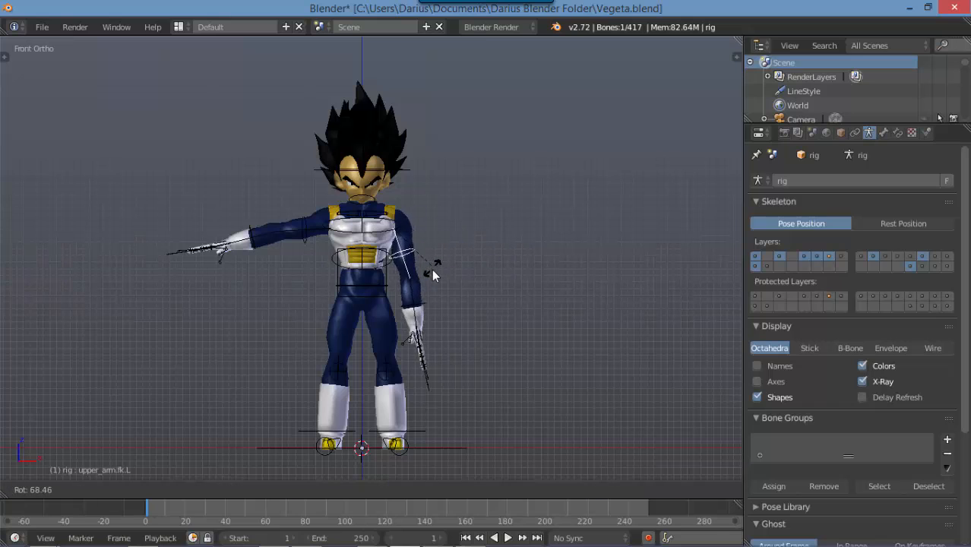
{"action": "left_click", "coordinate": [422, 277]}
{"action": "key", "text": "r"}
{"action": "left_click", "coordinate": [434, 272]}
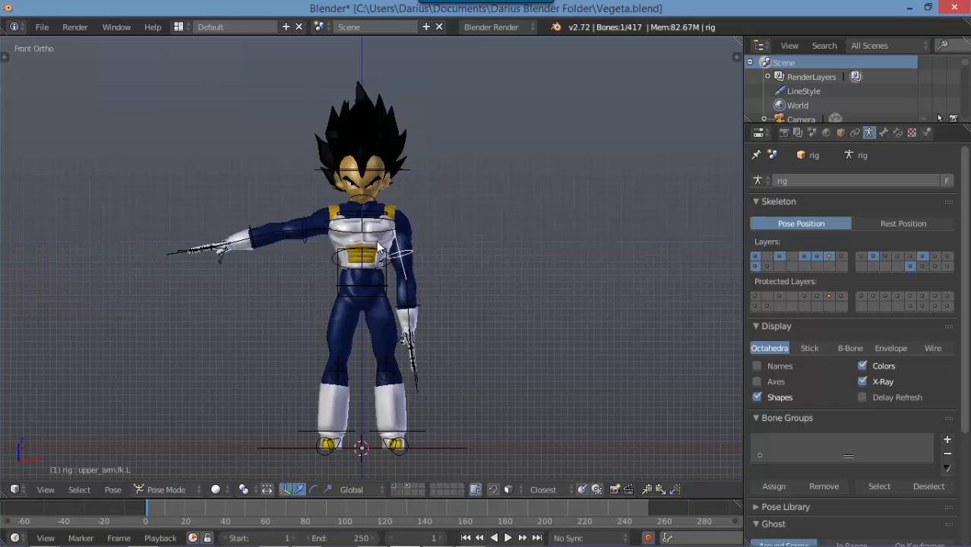
{"action": "right_click", "coordinate": [304, 220]}
{"action": "key", "text": "r"}
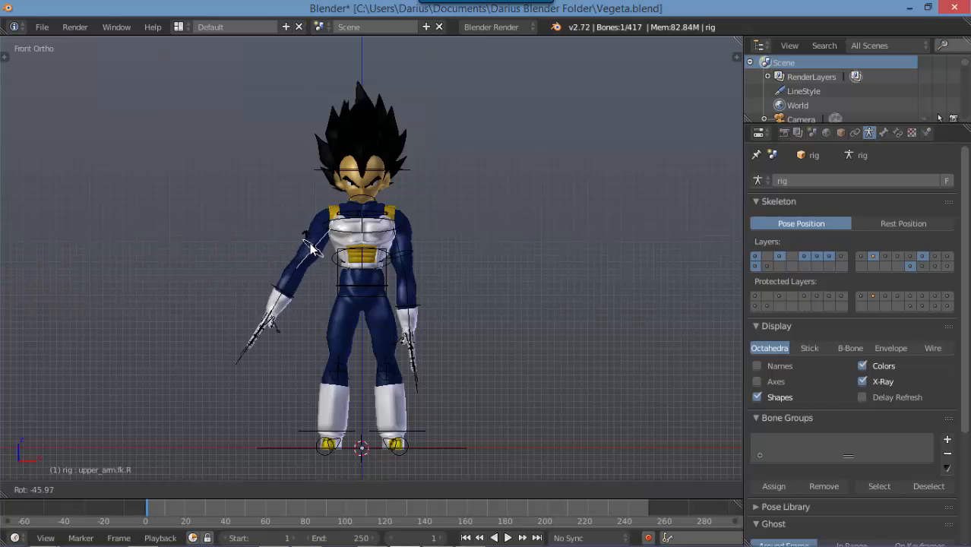
{"action": "left_click", "coordinate": [319, 257]}
{"action": "scroll", "coordinate": [379, 297], "scroll_direction": "up", "scroll_amount": 4}
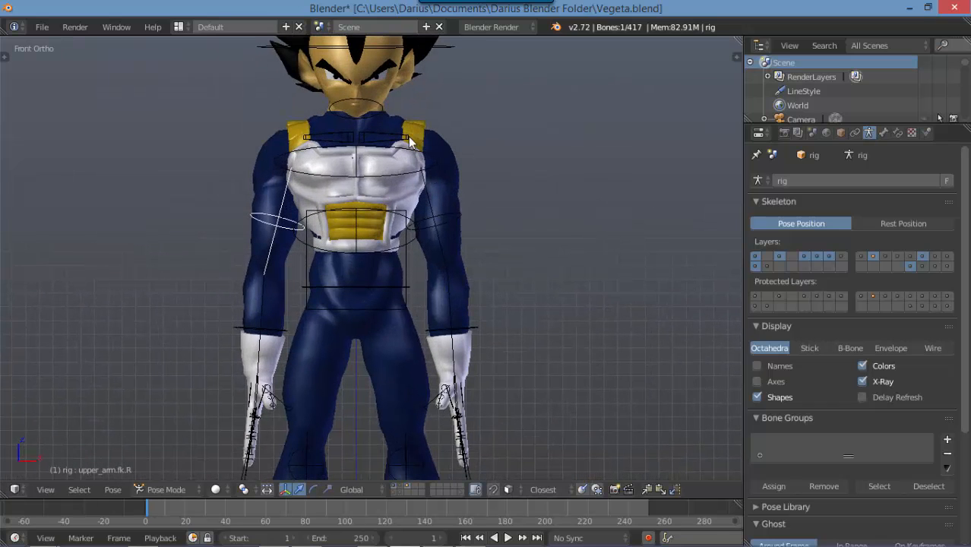
Select both shoulder bones, rotate them slightly, and inspect the armor from behind
{"action": "right_click", "coordinate": [407, 139]}
{"action": "right_click", "coordinate": [346, 138], "text": "shift"}
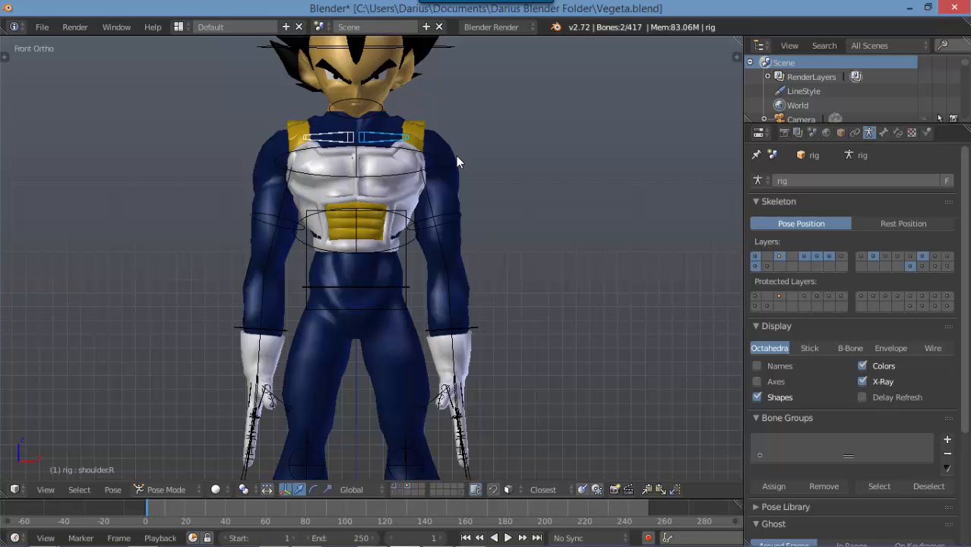
{"action": "key", "text": "r"}
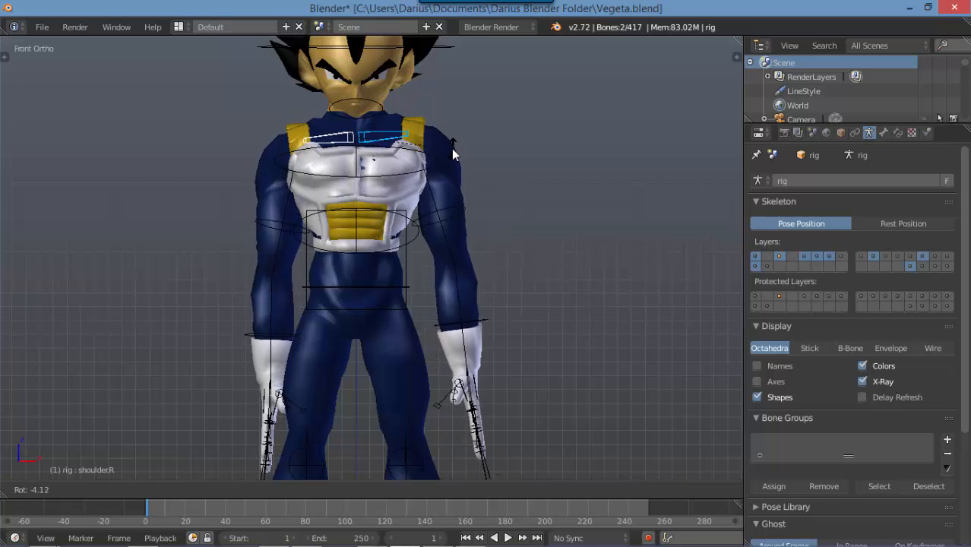
{"action": "left_click", "coordinate": [449, 150]}
{"action": "middle_click_drag", "start_coordinate": [434, 228], "coordinate": [134, 254]}
{"action": "scroll", "coordinate": [135, 254], "scroll_direction": "up", "scroll_amount": 4}
{"action": "middle_click_drag", "start_coordinate": [422, 278], "coordinate": [403, 266]}
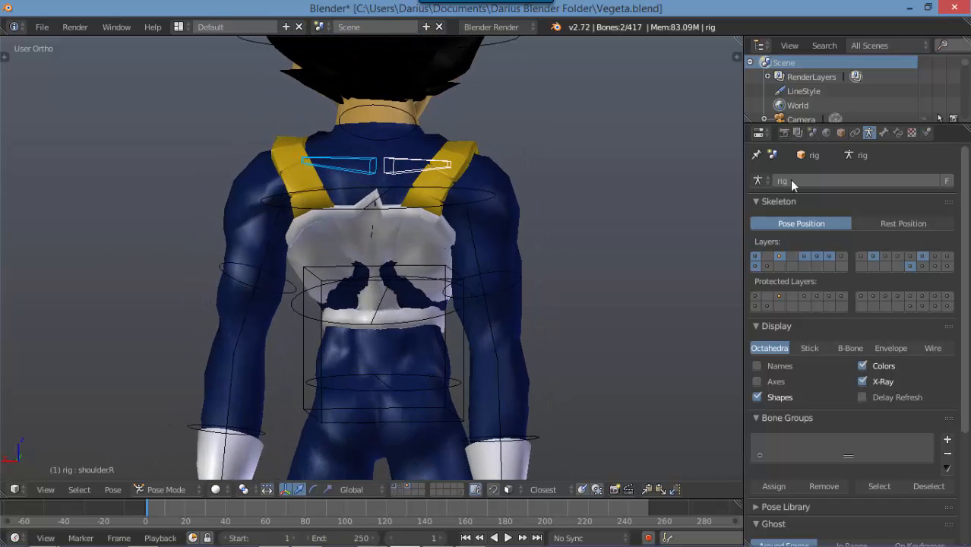
Show the rig's deform bone layer over the armor's back
{"action": "left_click", "coordinate": [921, 266]}
{"action": "scroll", "coordinate": [439, 349], "scroll_direction": "up", "scroll_amount": 4}
{"action": "scroll", "coordinate": [380, 297], "scroll_direction": "down", "scroll_amount": 4}
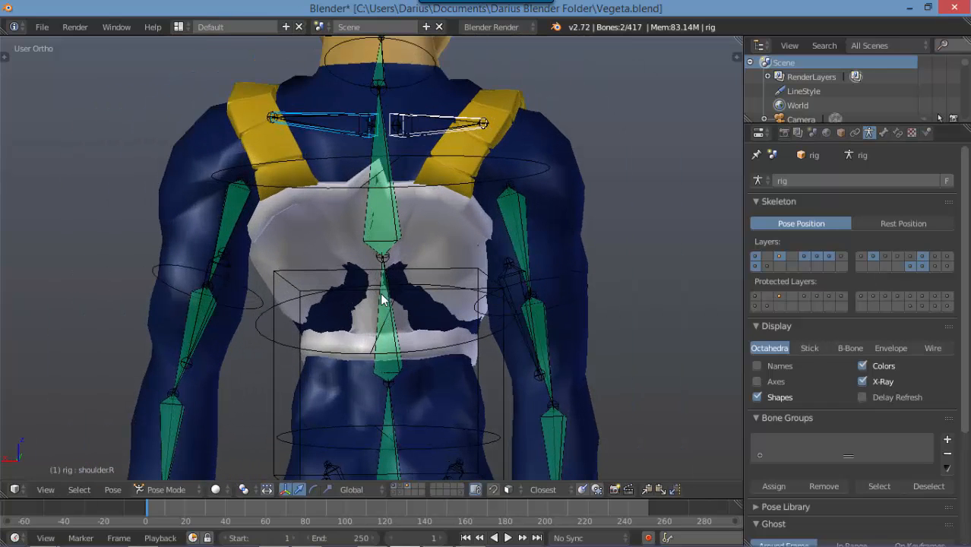
{"action": "key", "text": "alt+Tab"}
{"action": "key", "text": "alt+Tab"}
{"action": "key", "text": "alt+Tab"}
{"action": "key", "text": "alt+Tab"}
{"action": "key", "text": "alt+Tab"}
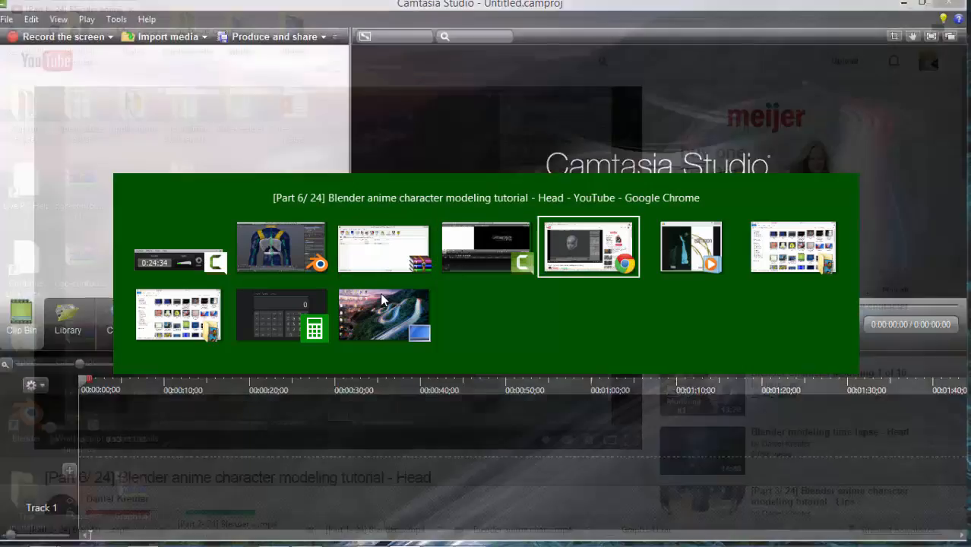
{"action": "key", "text": "alt+Tab"}
{"action": "key", "text": "alt+Tab"}
{"action": "key", "text": "alt+Tab"}
{"action": "key", "text": "alt+Tab"}
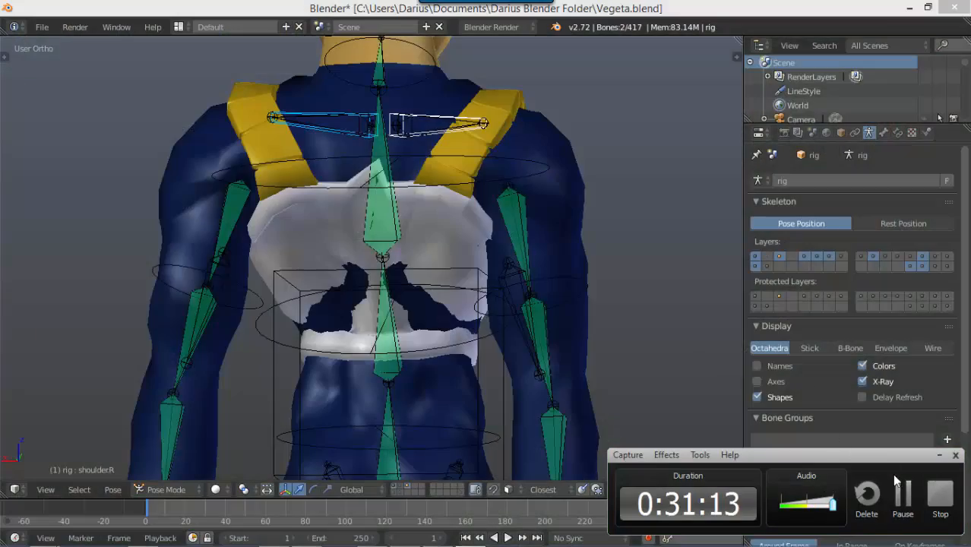
{"action": "left_click", "coordinate": [903, 494]}
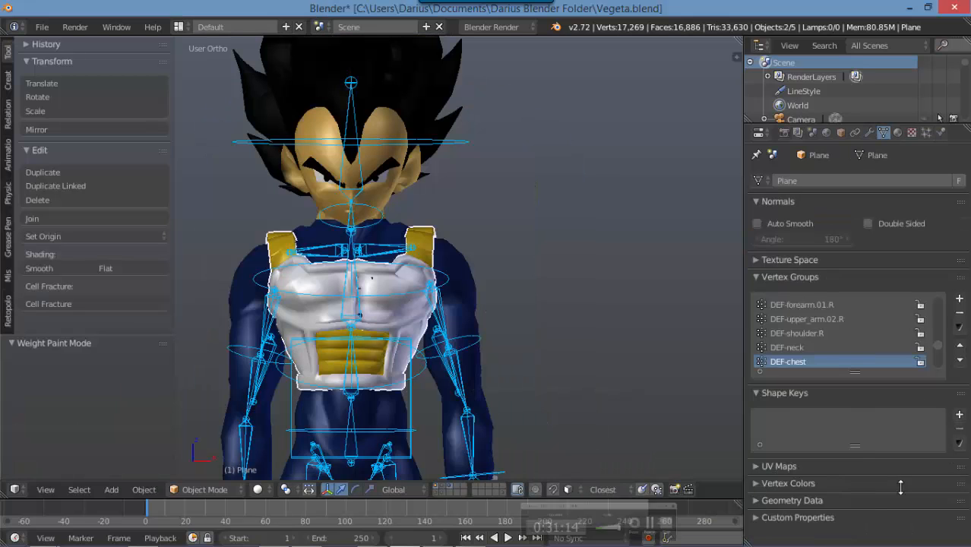
Deselect everything, select the rig's left upper arm FK bone, and hide the deform bone layer in front view
{"action": "middle_click_drag", "start_coordinate": [473, 349], "coordinate": [557, 332]}
{"action": "key", "text": "a"}
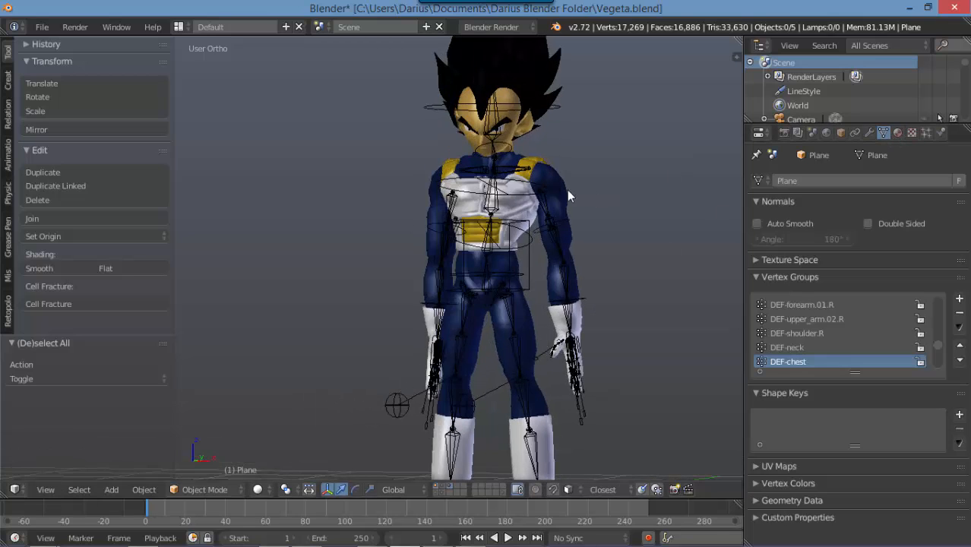
{"action": "right_click", "coordinate": [546, 212]}
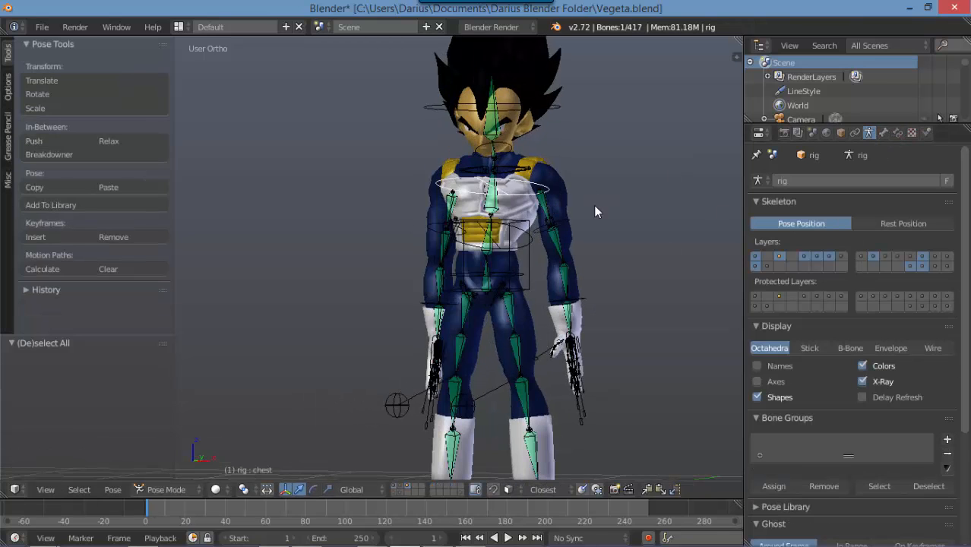
{"action": "right_click", "coordinate": [551, 224]}
{"action": "left_click", "coordinate": [922, 265]}
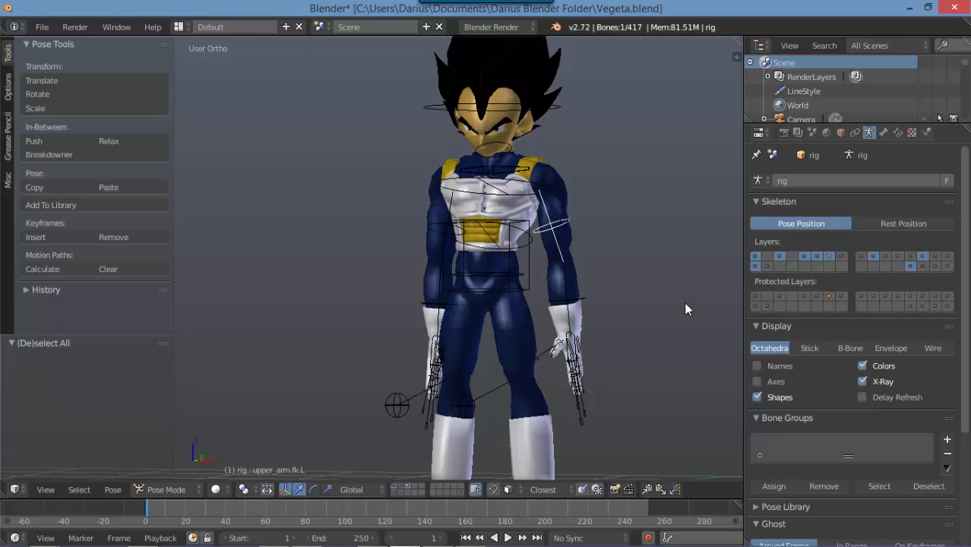
{"action": "scroll", "coordinate": [684, 301], "scroll_direction": "down", "scroll_amount": 3}
{"action": "middle_click_drag", "start_coordinate": [459, 319], "coordinate": [506, 332]}
{"action": "key", "text": "KP_1"}
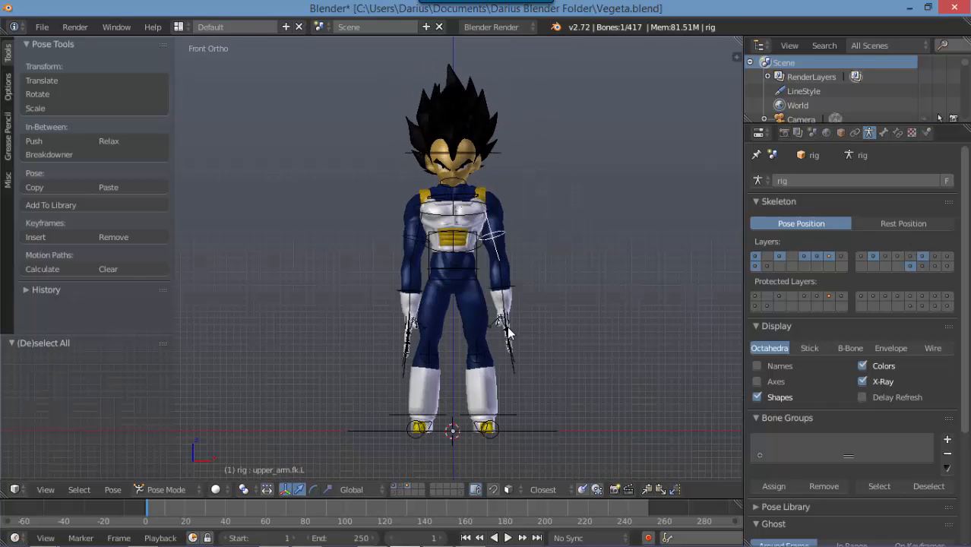
Try rotating the left foot's roll control to test how the boot and leg bend, and cancel the rotation
{"action": "scroll", "coordinate": [550, 212], "scroll_direction": "up", "scroll_amount": 3}
{"action": "middle_click_drag", "start_coordinate": [560, 218], "coordinate": [462, 263], "text": "shift"}
{"action": "middle_click_drag", "start_coordinate": [486, 369], "coordinate": [448, 386]}
{"action": "right_click", "coordinate": [447, 394]}
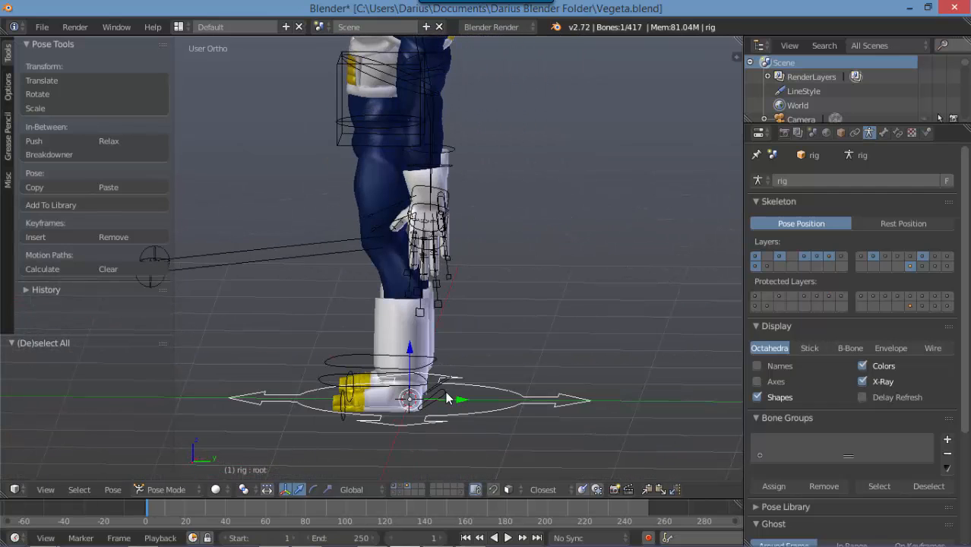
{"action": "right_click", "coordinate": [441, 395]}
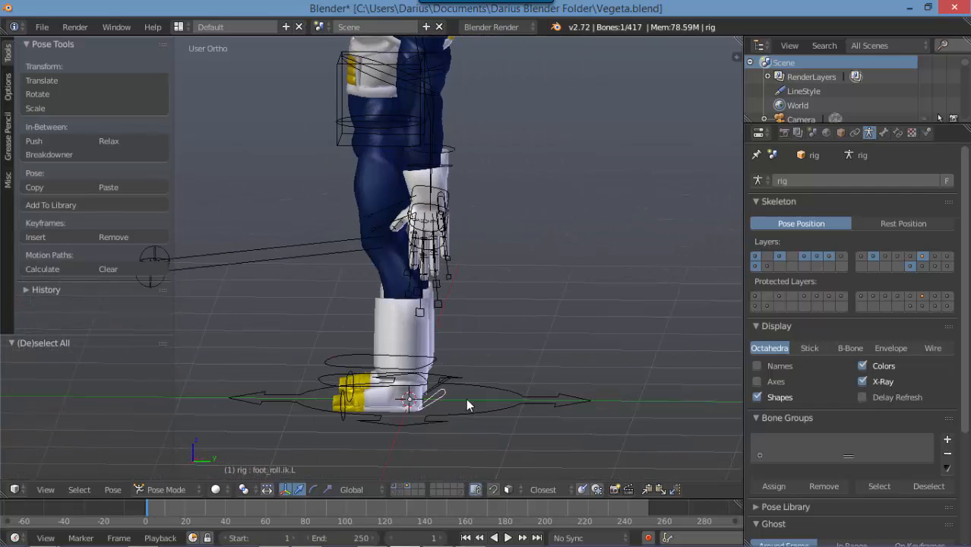
{"action": "key", "text": "r"}
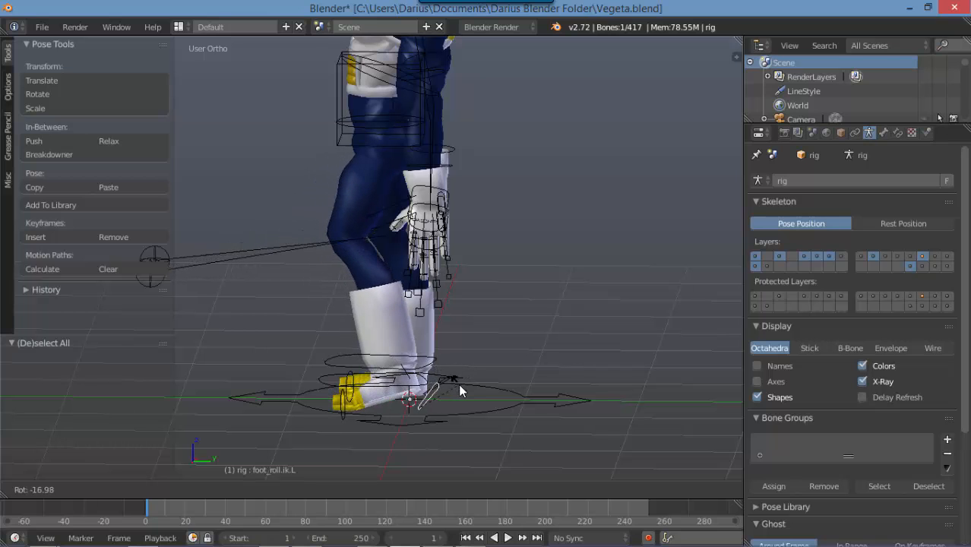
{"action": "right_click", "coordinate": [458, 383]}
{"action": "middle_click_drag", "start_coordinate": [458, 383], "coordinate": [505, 379]}
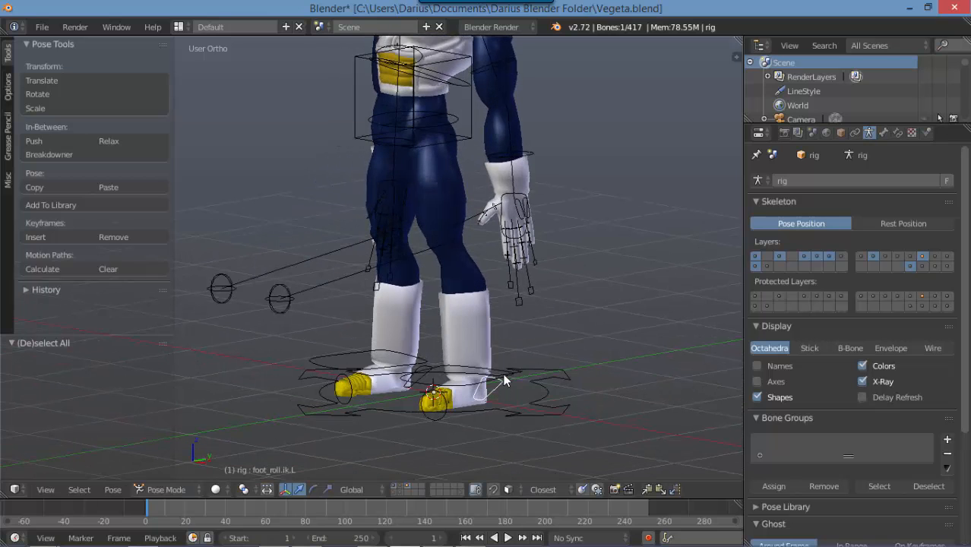
{"action": "right_click", "coordinate": [505, 377]}
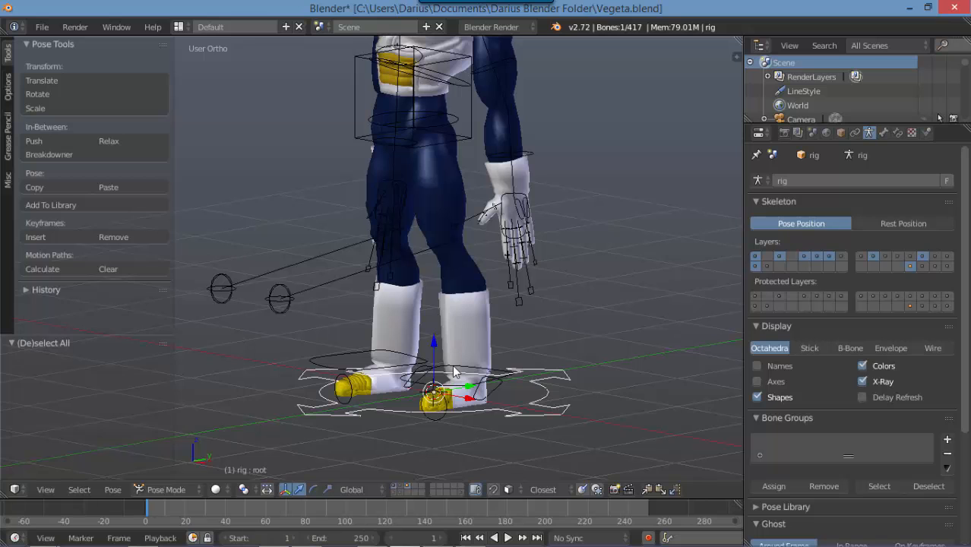
Select the left foot IK control and raise it about 1.74 units in front view to test the leg and boot bending
{"action": "middle_click_drag", "start_coordinate": [437, 391], "coordinate": [451, 412]}
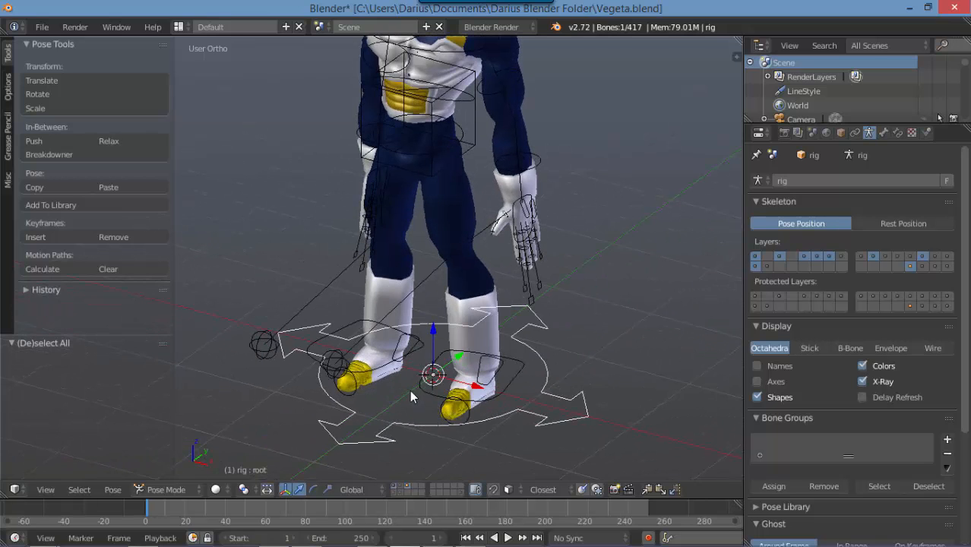
{"action": "right_click", "coordinate": [419, 393]}
{"action": "key", "text": "KP_1"}
{"action": "scroll", "coordinate": [449, 384], "scroll_direction": "down", "scroll_amount": 2}
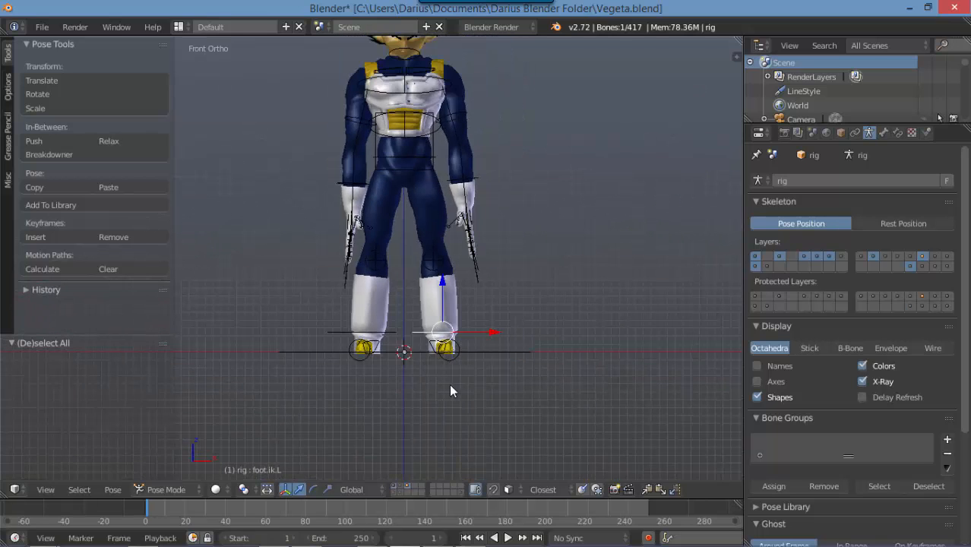
{"action": "key", "text": "g"}
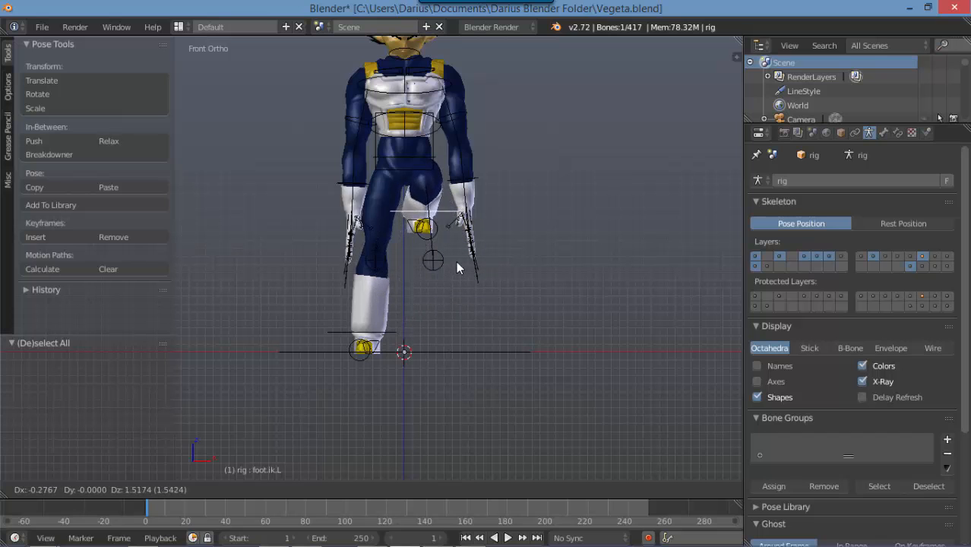
{"action": "left_click", "coordinate": [462, 248]}
{"action": "middle_click_drag", "start_coordinate": [487, 258], "coordinate": [507, 211]}
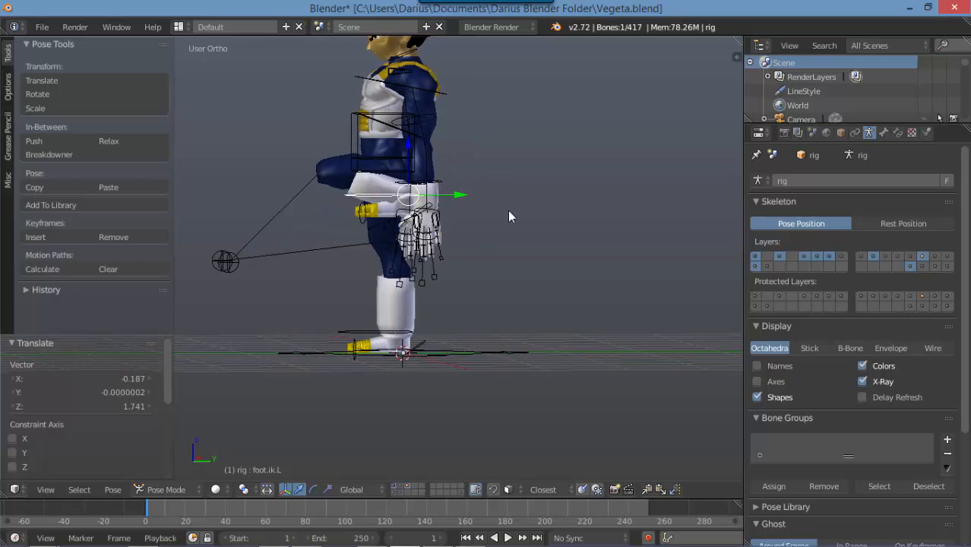
Try moving the left foot IK control again, cancel the move, and clear the control's pose location
{"action": "key", "text": "g"}
{"action": "right_click", "coordinate": [491, 246]}
{"action": "key", "text": "alt+g"}
{"action": "middle_click_drag", "start_coordinate": [457, 254], "coordinate": [522, 285]}
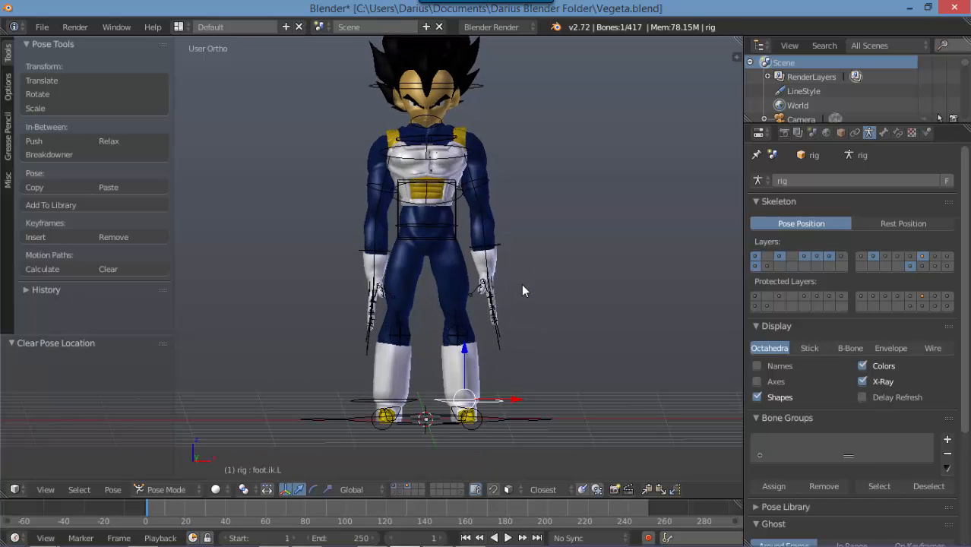
Dismiss the low-battery notification covering the front view of the character
{"action": "scroll", "coordinate": [523, 291], "scroll_direction": "up", "scroll_amount": 2}
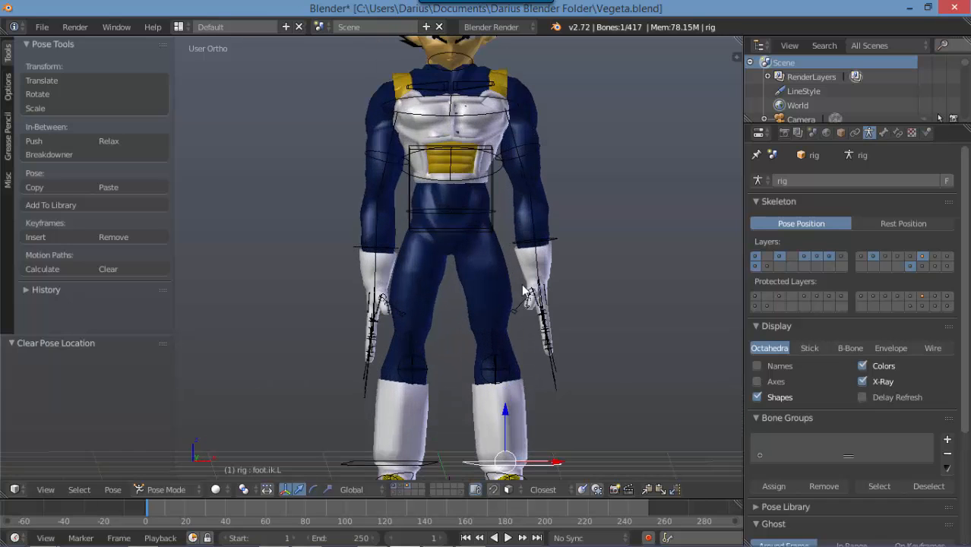
{"action": "key", "text": "KP_1"}
{"action": "scroll", "coordinate": [523, 291], "scroll_direction": "up", "scroll_amount": 2}
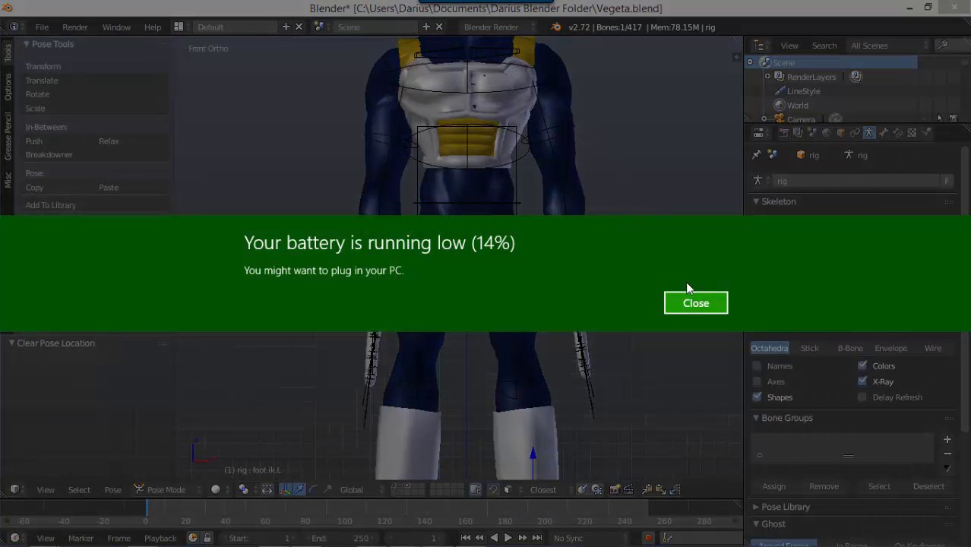
{"action": "left_click", "coordinate": [696, 301]}
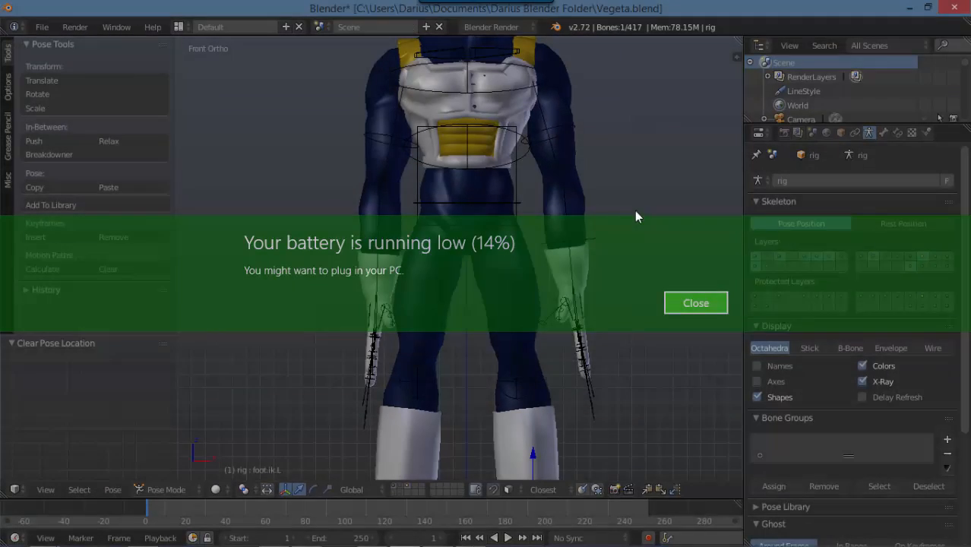
{"action": "middle_click_drag", "start_coordinate": [589, 159], "coordinate": [584, 225], "text": "shift"}
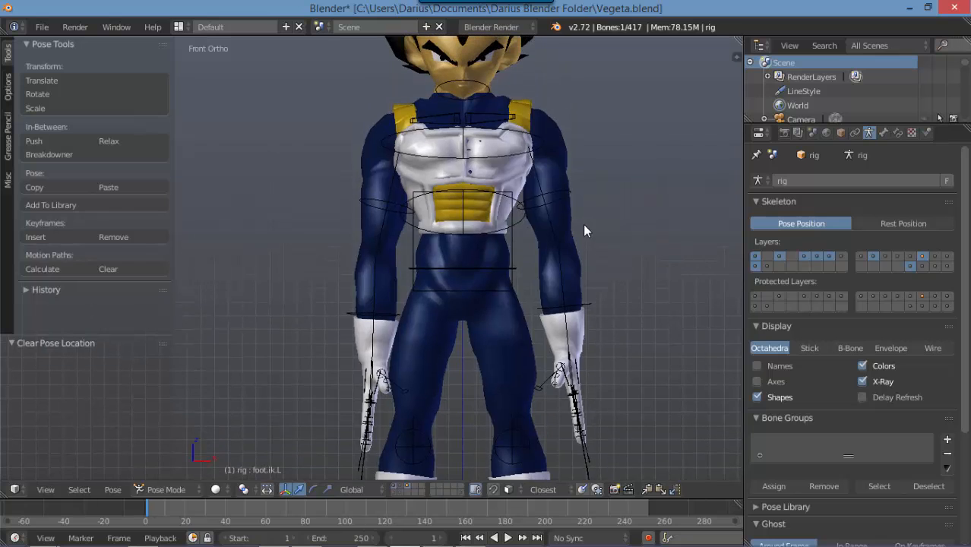
Select the left forearm FK bone and trackball-rotate it by about -94.5° and -29.2° to test the elbow and glove
{"action": "left_click", "coordinate": [563, 270]}
{"action": "key", "text": "r"}
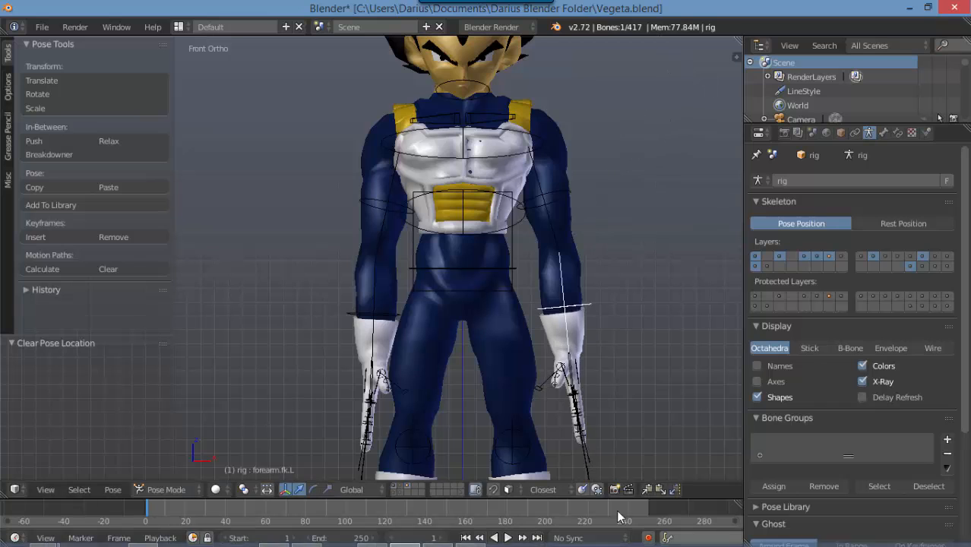
{"action": "key", "text": "r"}
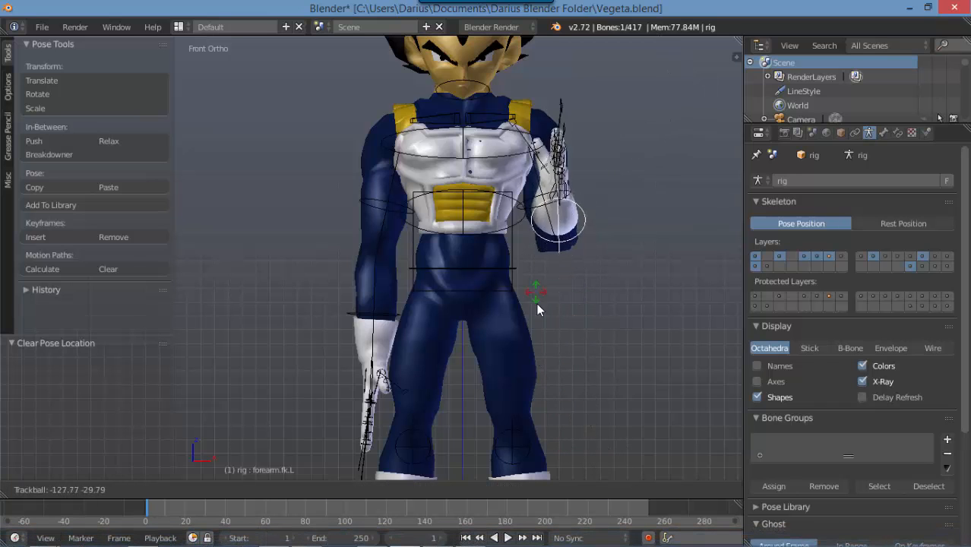
{"action": "left_click", "coordinate": [537, 335]}
{"action": "middle_click_drag", "start_coordinate": [536, 335], "coordinate": [487, 297]}
Try a further rotation of the left forearm, cancel it, and clear the bone's pose rotation
{"action": "key", "text": "r"}
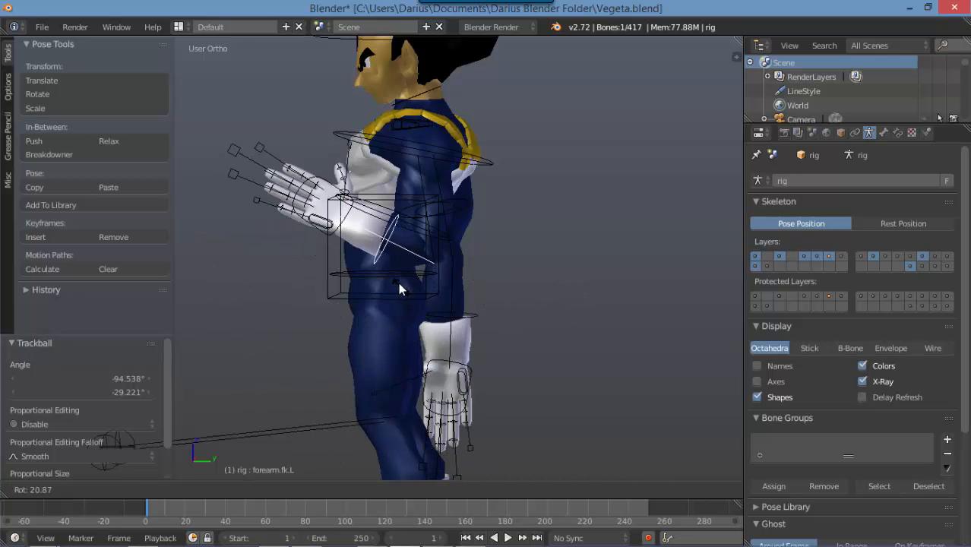
{"action": "right_click", "coordinate": [464, 301]}
{"action": "key", "text": "alt+r"}
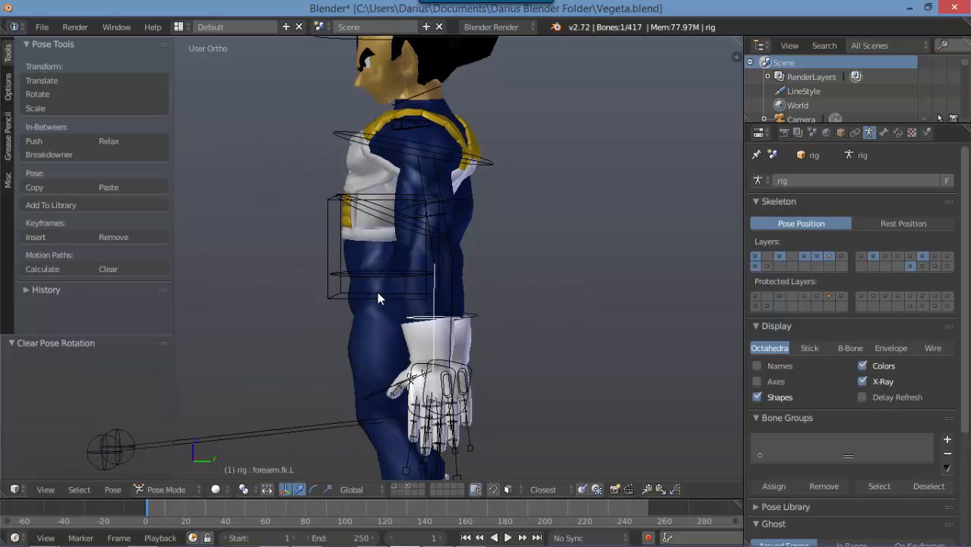
{"action": "middle_click_drag", "start_coordinate": [377, 292], "coordinate": [590, 305]}
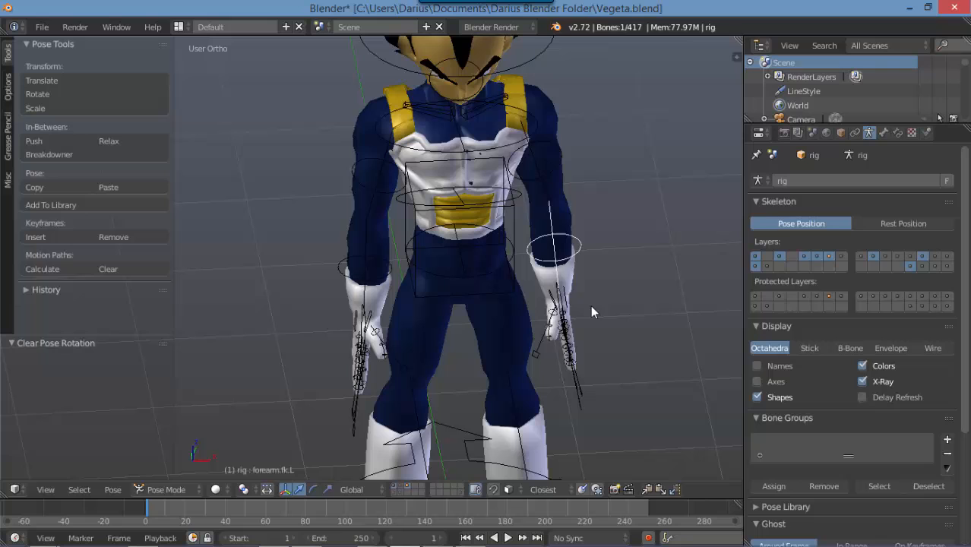
Select the left shoulder bone and try rotating it slightly in top view, with the front view restored
{"action": "right_click", "coordinate": [501, 97]}
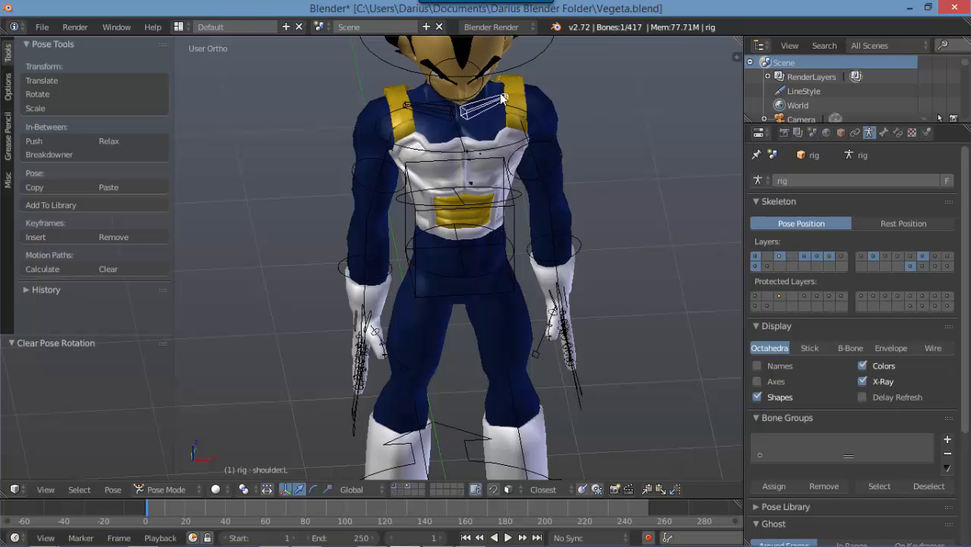
{"action": "key", "text": "KP_7"}
{"action": "key", "text": "r"}
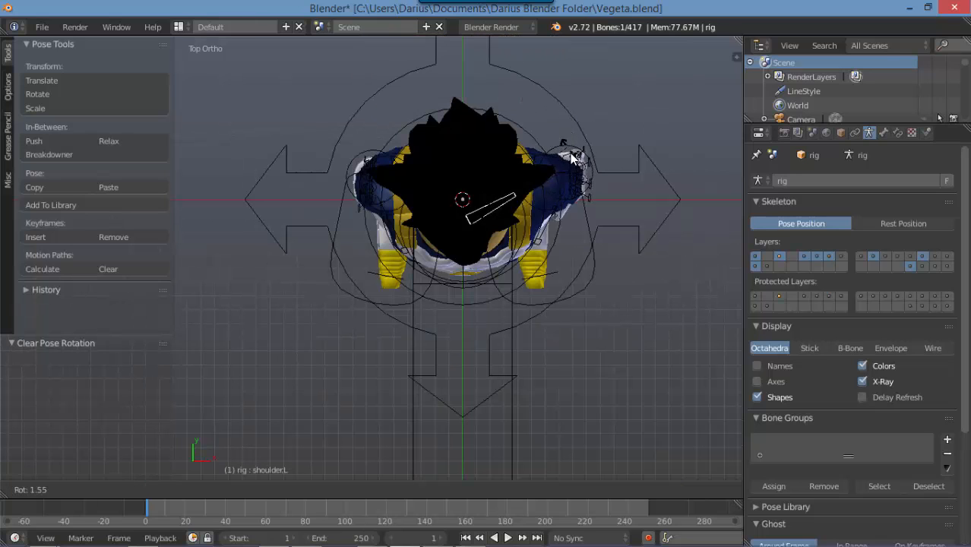
{"action": "left_click", "coordinate": [572, 151]}
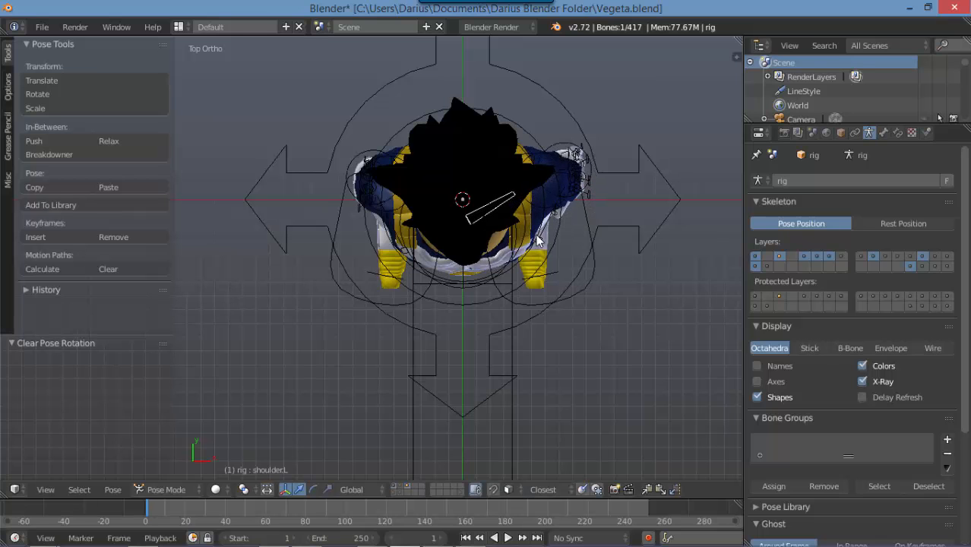
{"action": "middle_click_drag", "start_coordinate": [572, 152], "coordinate": [532, 174]}
{"action": "key", "text": "KP_1"}
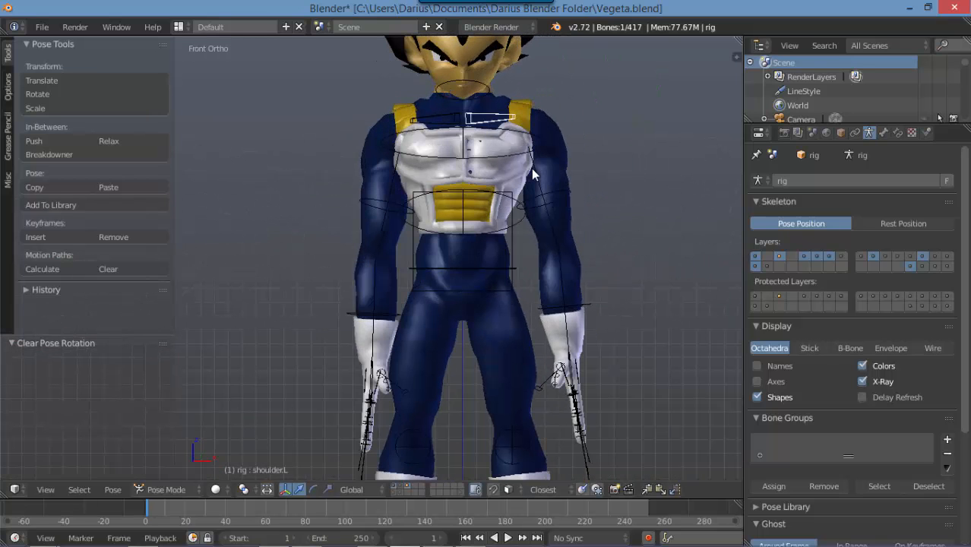
{"action": "middle_click_drag", "start_coordinate": [542, 140], "coordinate": [544, 350], "text": "shift"}
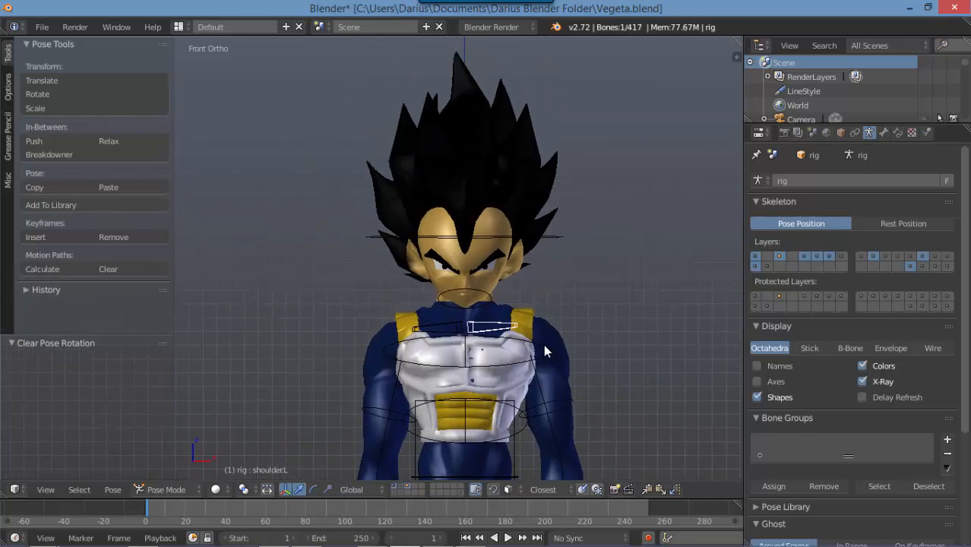